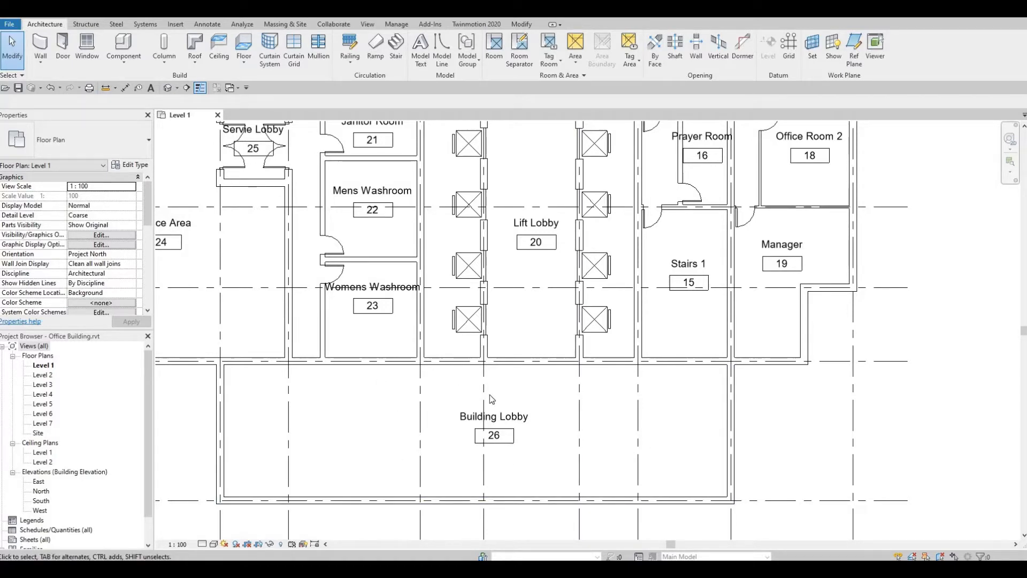
# - Split the horizontal interior wall between the Lift Lobby and Building Lobby at a point within the Lift Lobby's width
pyautogui.moveTo(529, 364); pyautogui.dragTo(536, 370, button='middle')
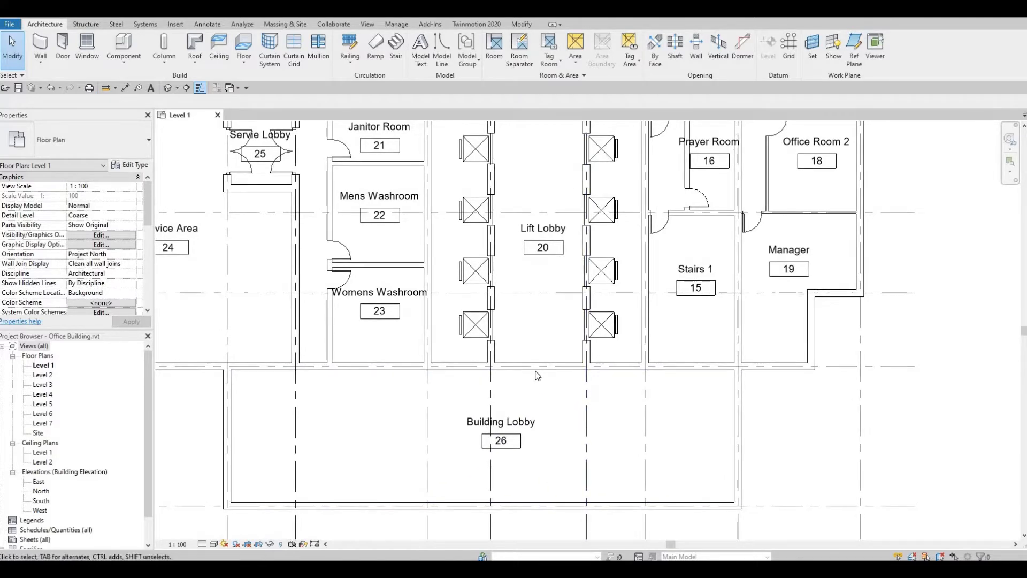
pyautogui.click(535, 369)
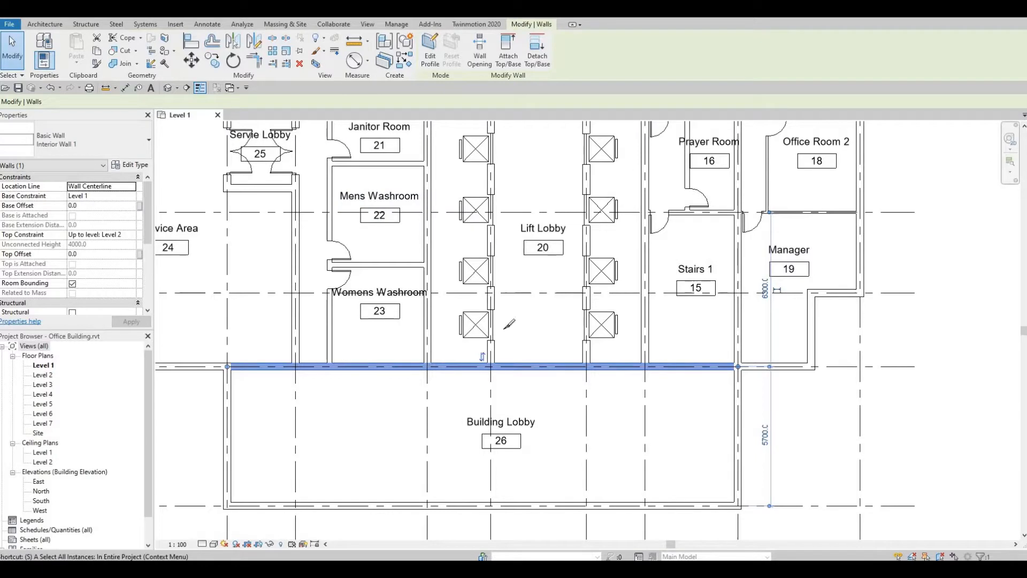
pyautogui.press('s')
pyautogui.press('l')
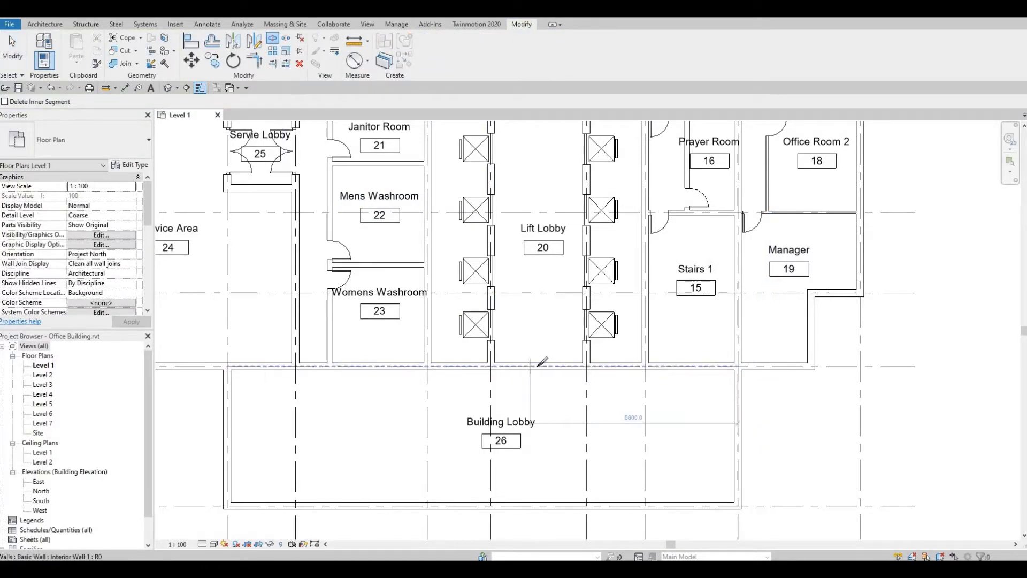
pyautogui.click(533, 411)
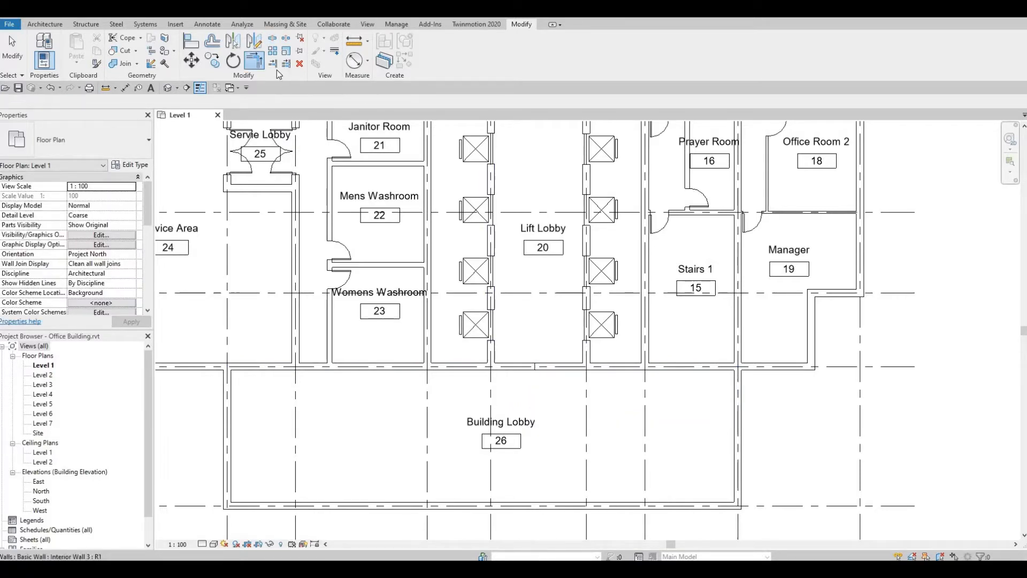
# - Trim the split wall segments to the Lift Lobby's two side walls to open the passage, deleting the redundant Building Lobby room
pyautogui.click(256, 60)
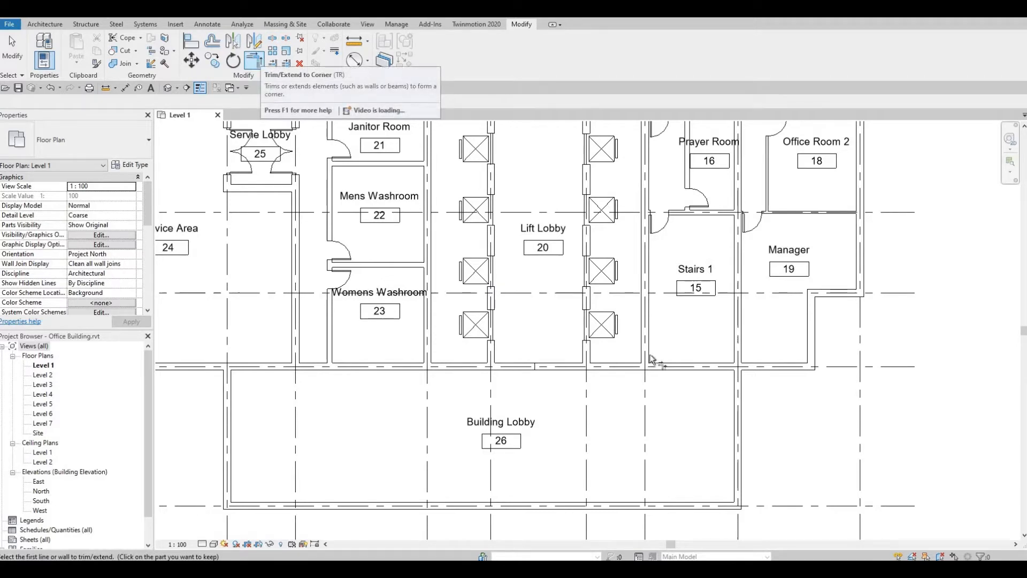
pyautogui.click(493, 358)
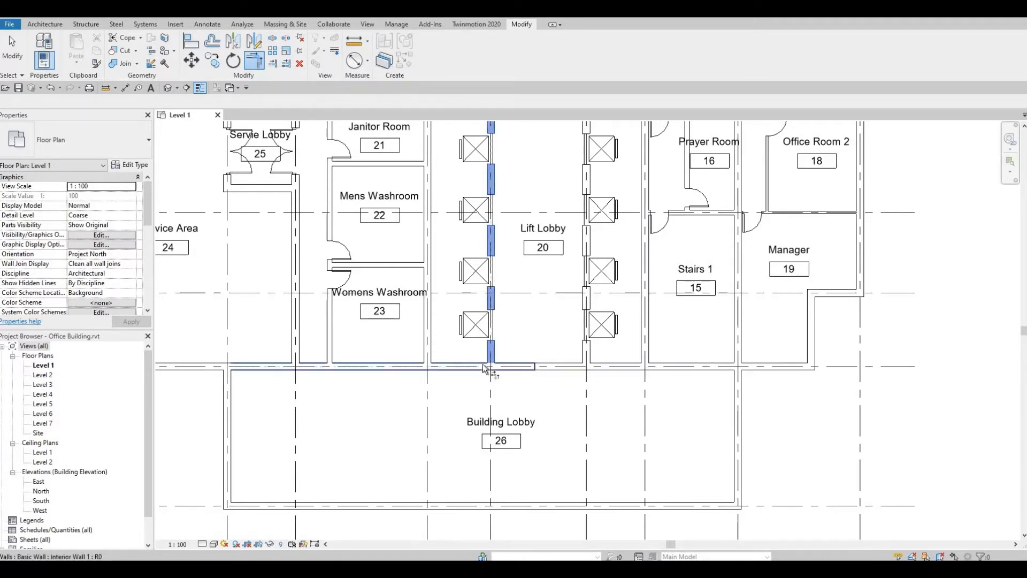
pyautogui.click(596, 375)
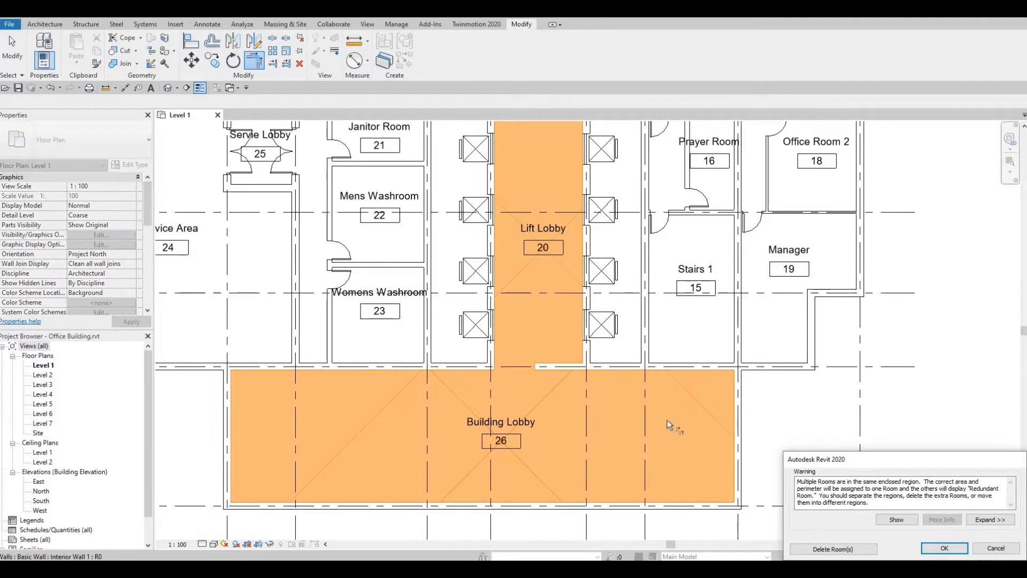
pyautogui.click(833, 549)
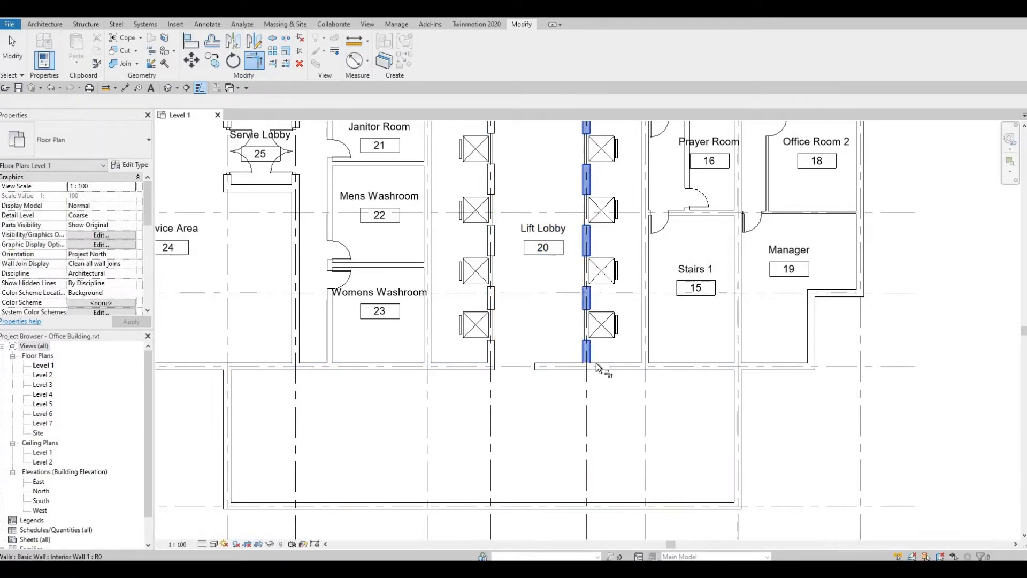
pyautogui.press('Escape')
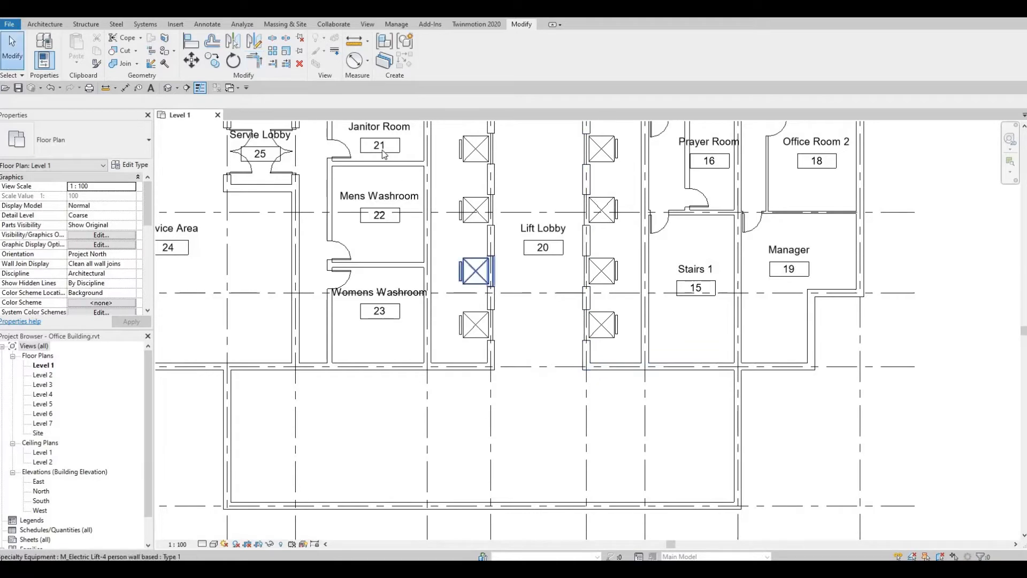
# - Draw a room separation line about 3600 mm long across the opening between the Lift Lobby and the large room below
pyautogui.click(46, 24)
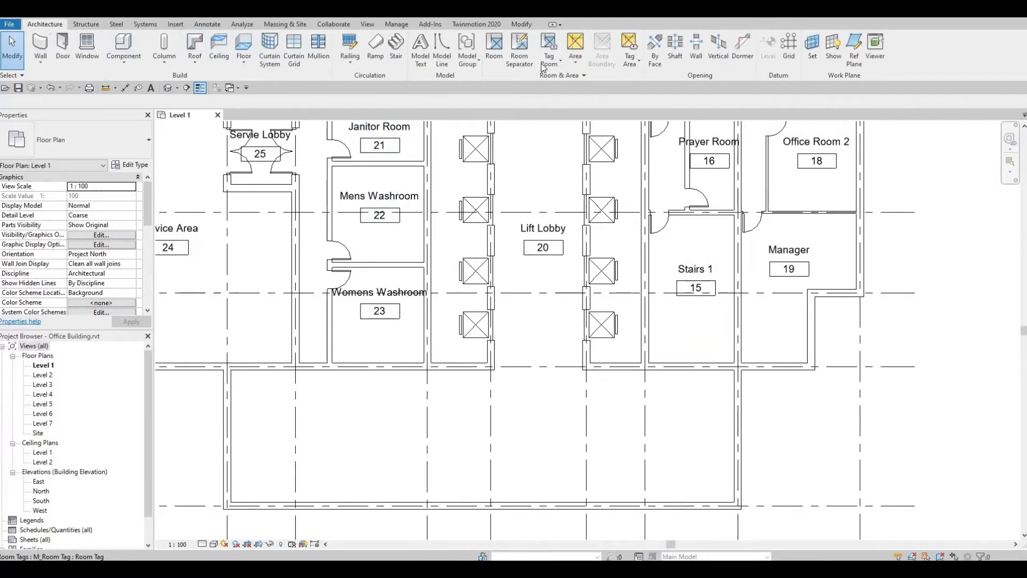
pyautogui.click(522, 58)
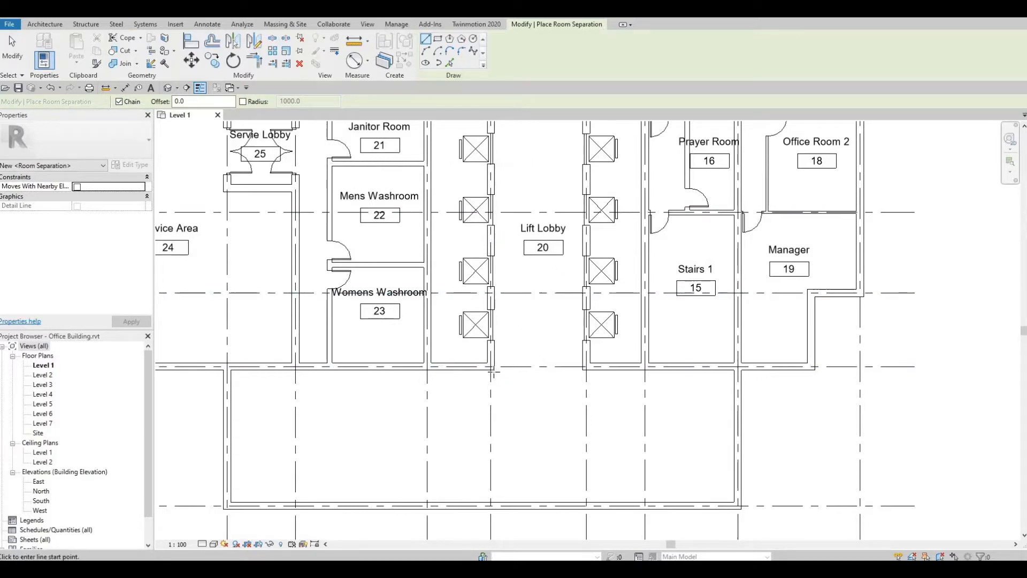
pyautogui.click(492, 369)
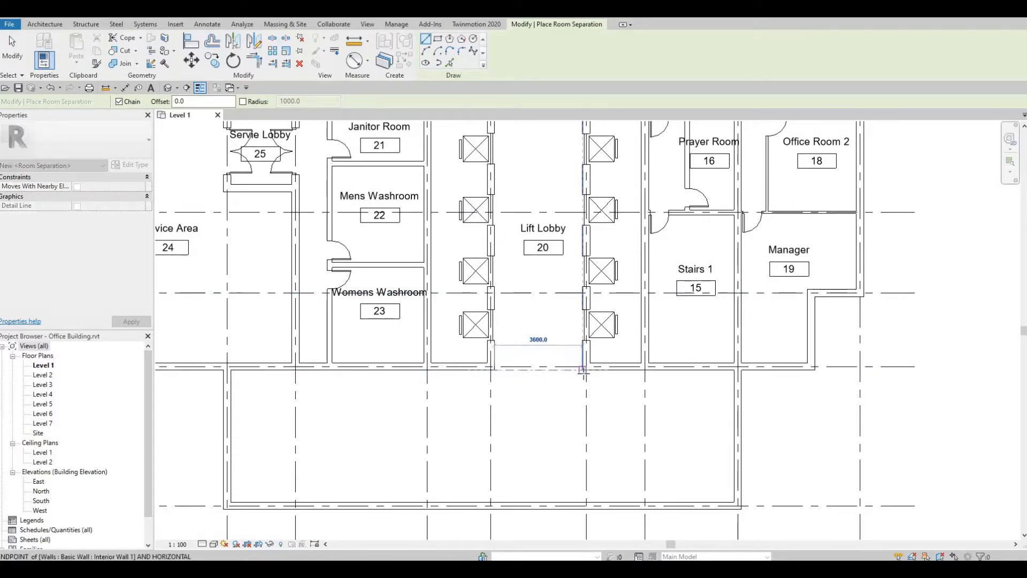
pyautogui.click(569, 313)
pyautogui.press('Escape')
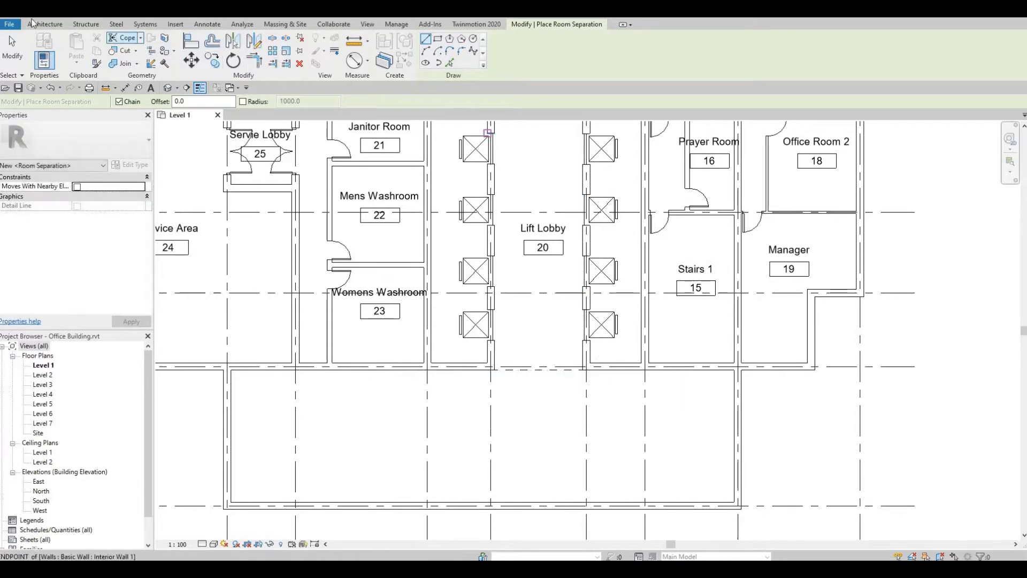
pyautogui.press('Escape')
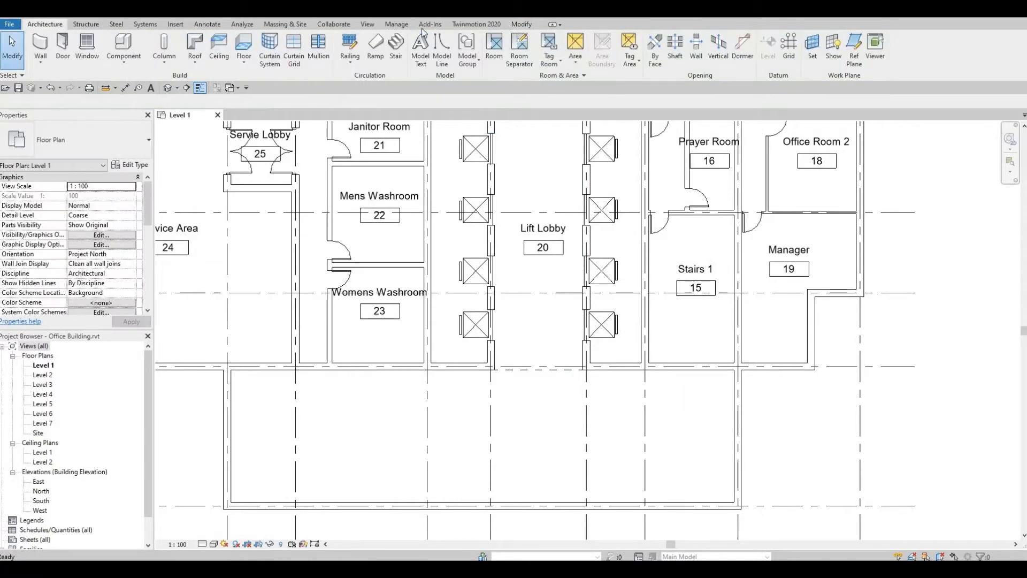
# - Place a tagged room in the large empty space below the Lift Lobby's separation line
pyautogui.click(495, 48)
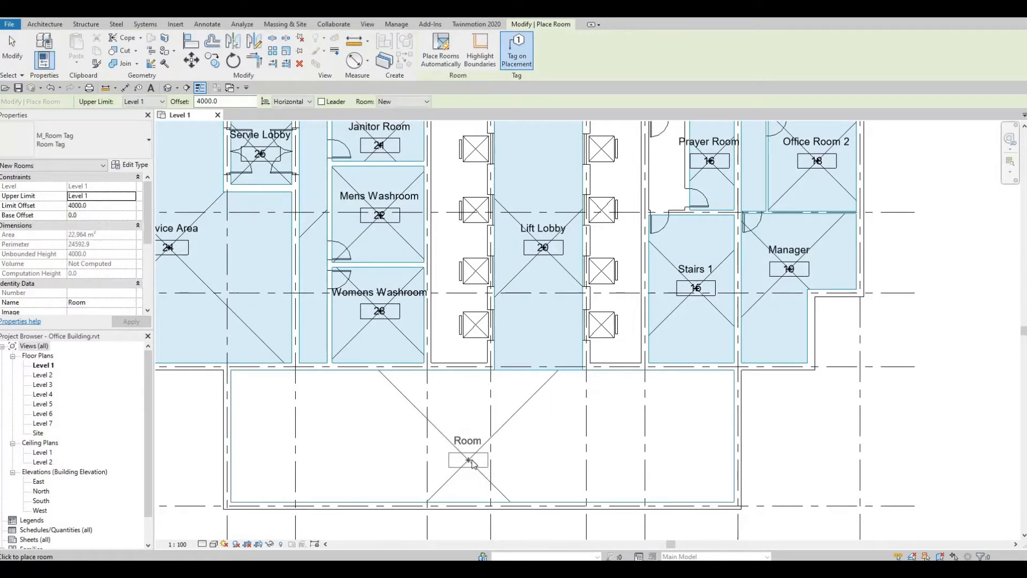
pyautogui.click(471, 463)
pyautogui.press('Escape')
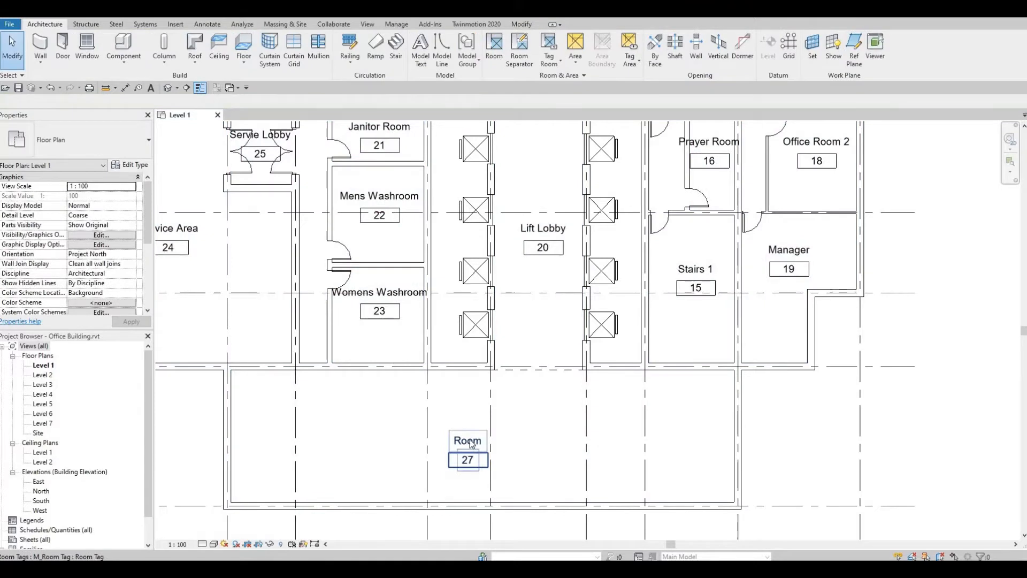
# - Rename the newly placed room as Building Lobby through its tag
pyautogui.click(471, 443)
pyautogui.click(471, 440)
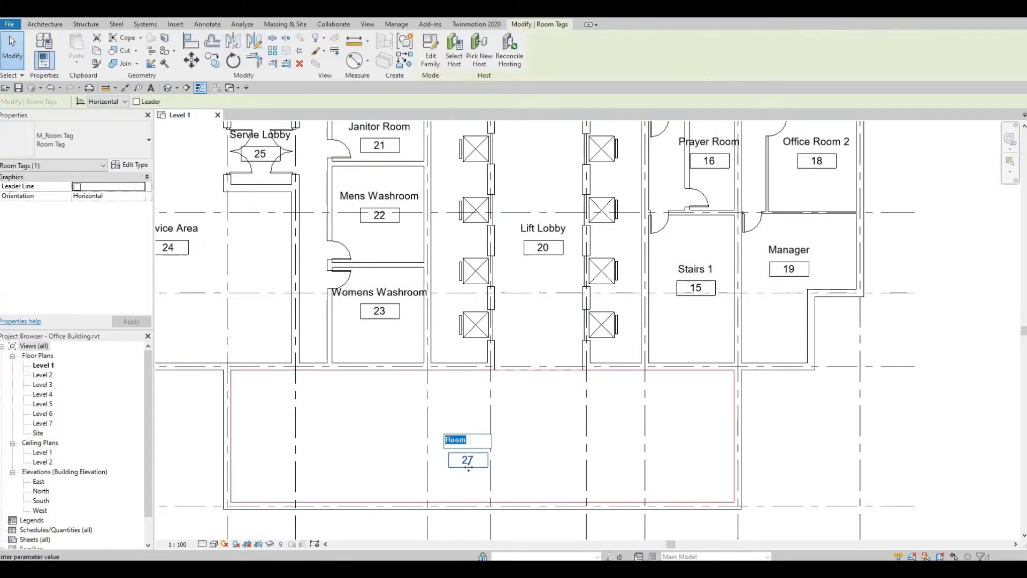
pyautogui.write('B')
pyautogui.write('uilding Lobby')
pyautogui.press('Return')
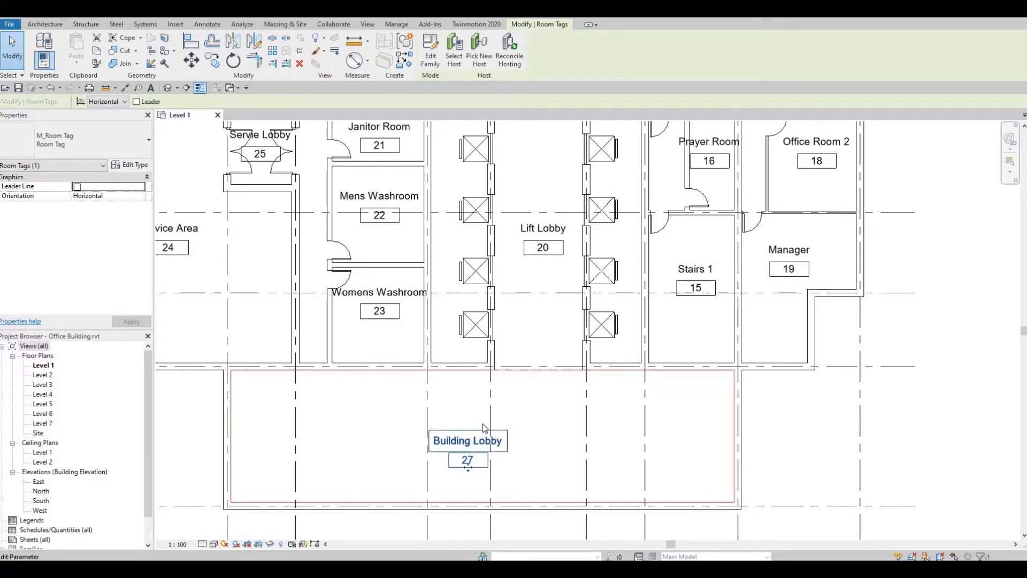
pyautogui.press('Escape')
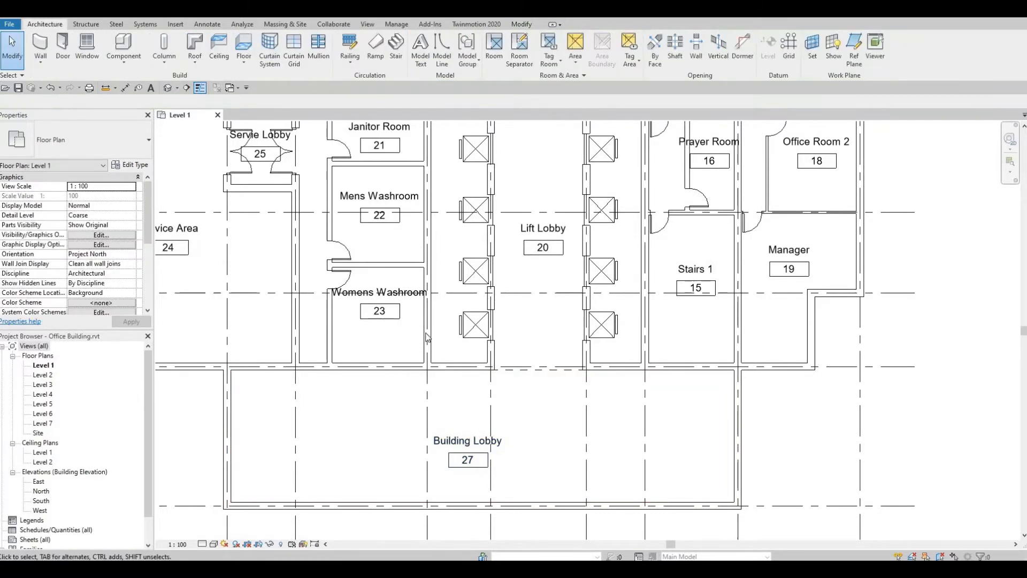
# - Draw a three-sided Interior Wall 3 enclosure about 8000 mm wide below the Womens Washroom and shift its long wall slightly outward
pyautogui.click(41, 47)
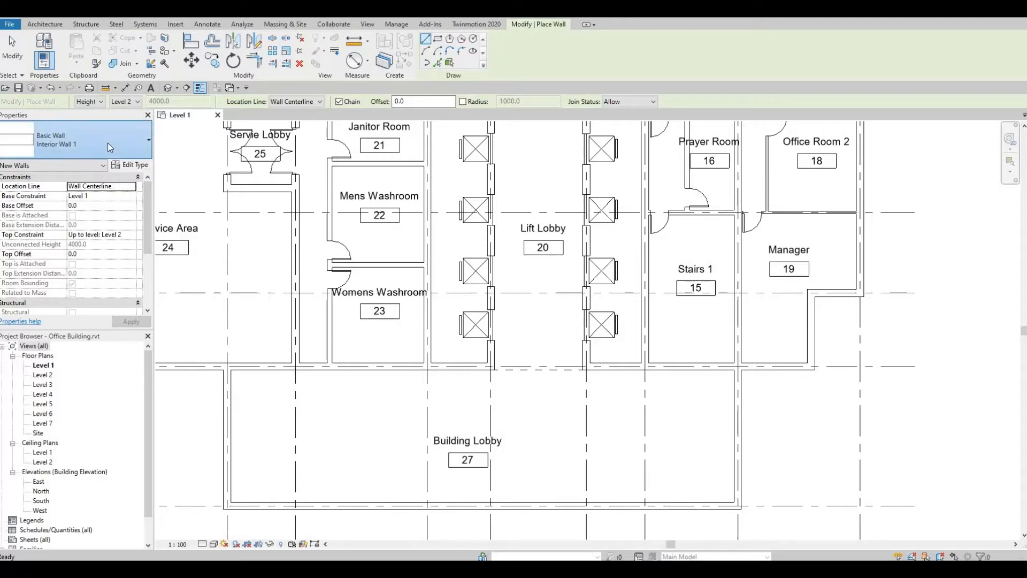
pyautogui.click(107, 143)
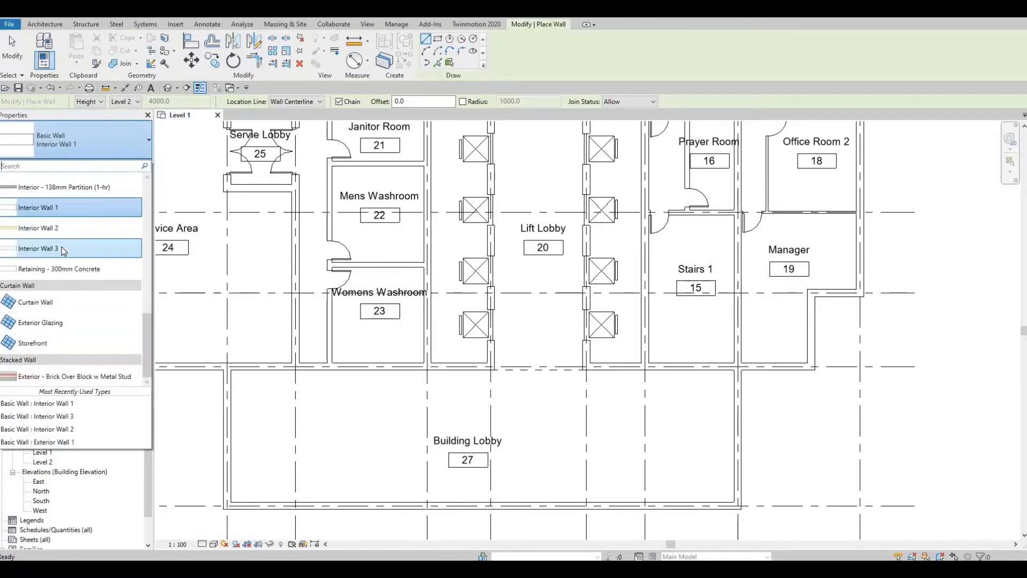
pyautogui.click(62, 248)
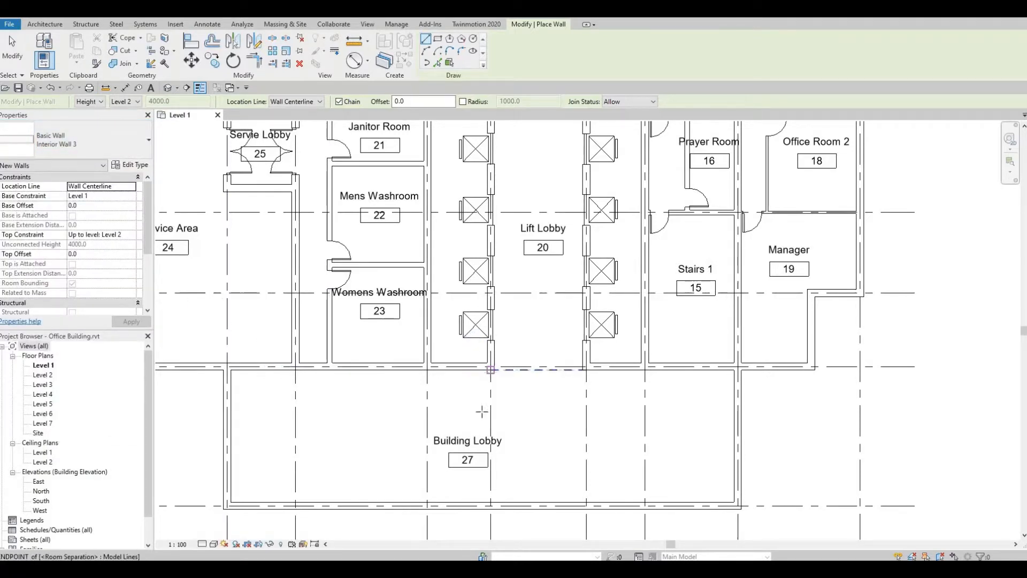
pyautogui.click(491, 368)
pyautogui.click(490, 406)
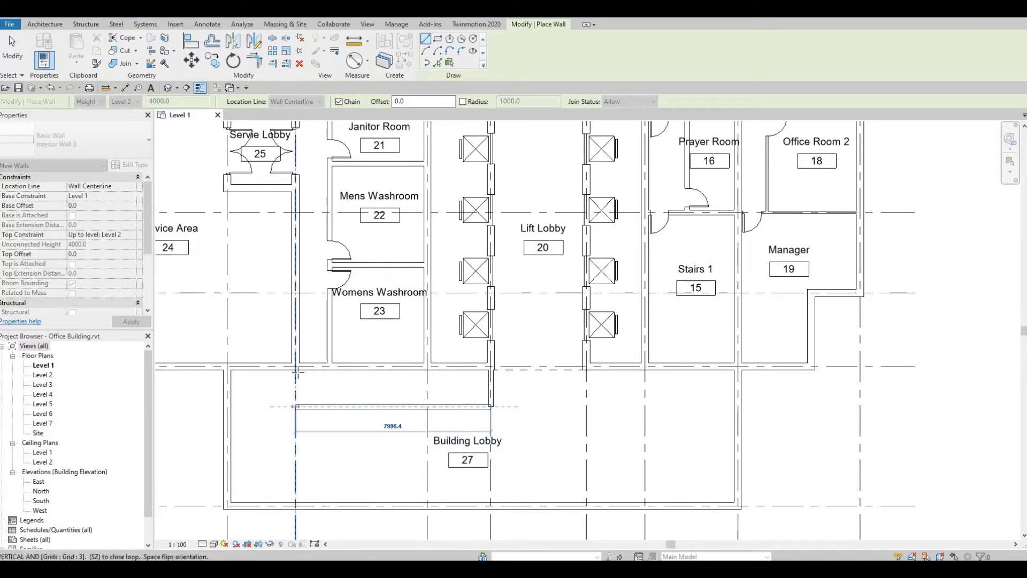
pyautogui.click(296, 406)
pyautogui.click(295, 368)
pyautogui.press('Escape')
pyautogui.press('Escape')
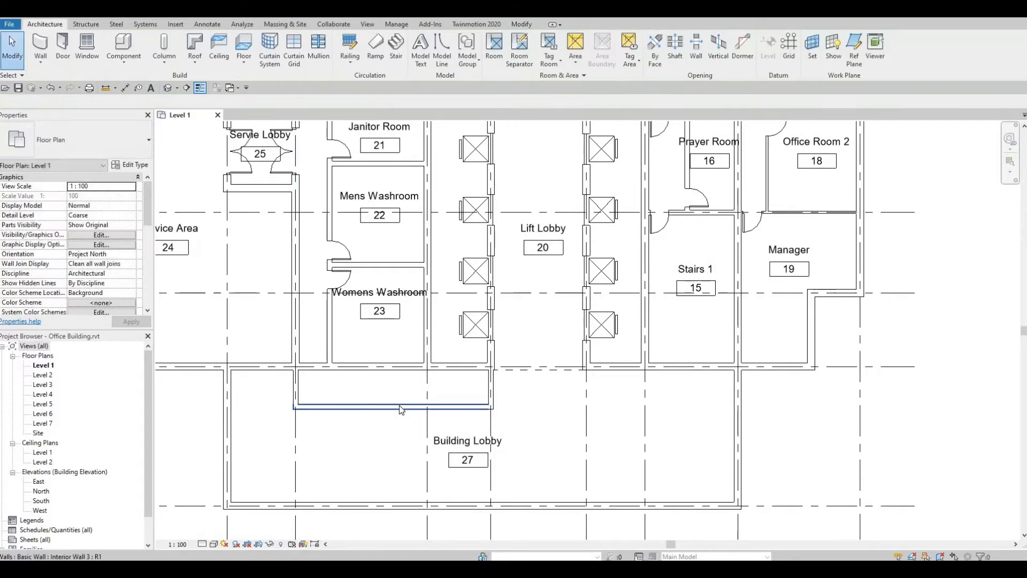
pyautogui.click(399, 406)
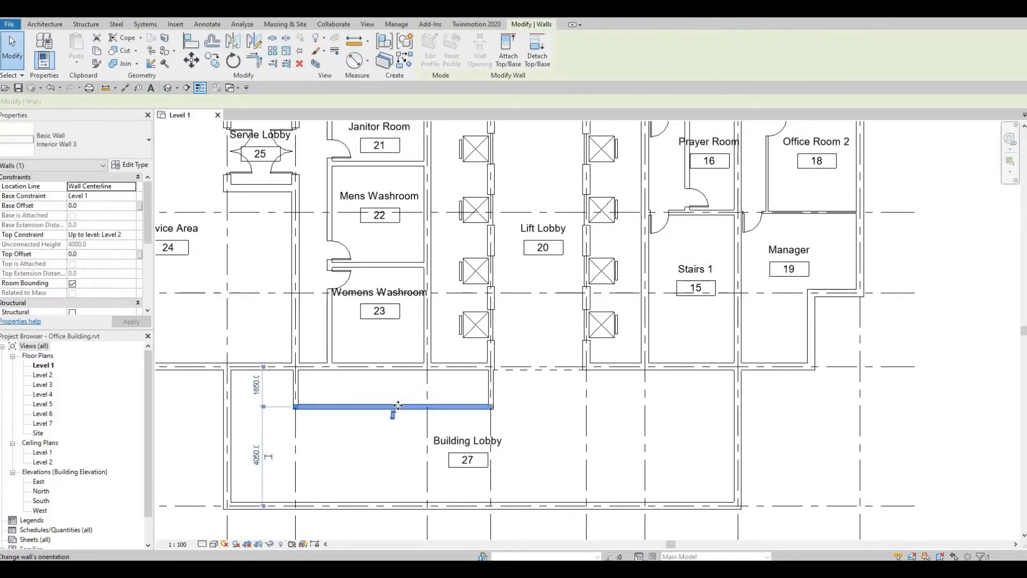
pyautogui.press('Escape')
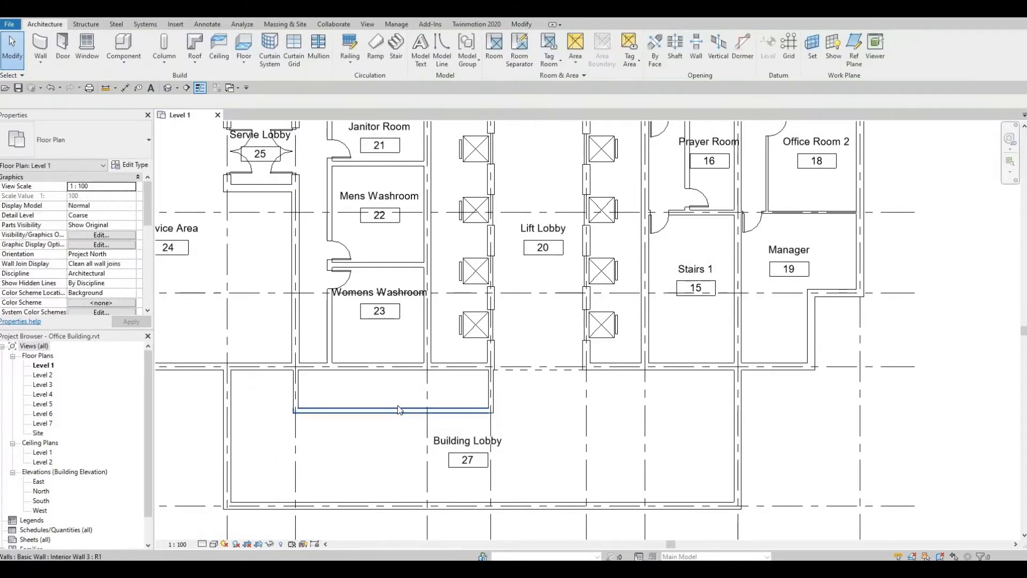
# - Place M_Single-Flush 0762 x 2032mm doors in both short walls of the enclosure, swinging inward, about 600 mm from the upper wall
pyautogui.moveTo(403, 384); pyautogui.dragTo(419, 355, button='middle')
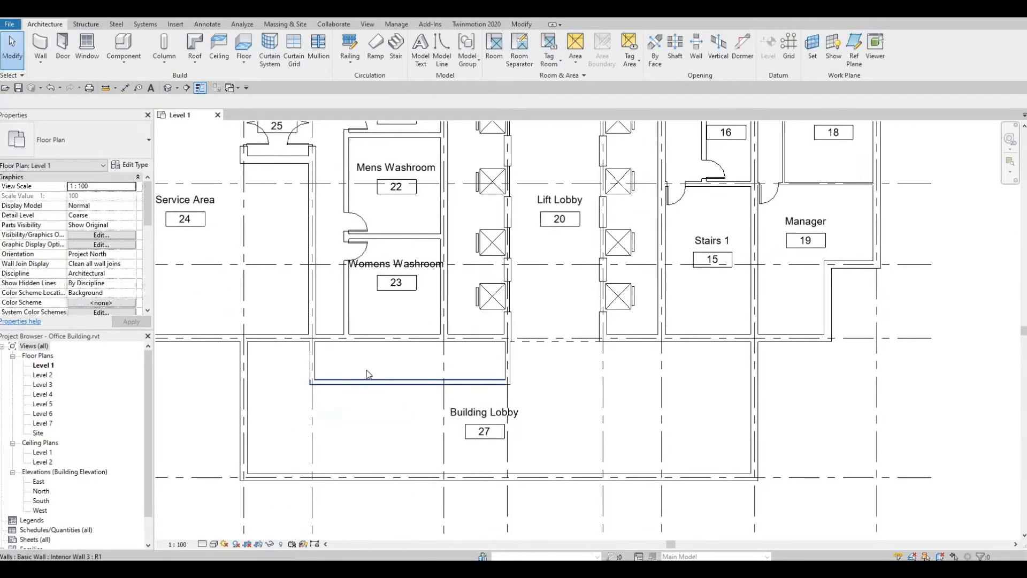
pyautogui.click(64, 41)
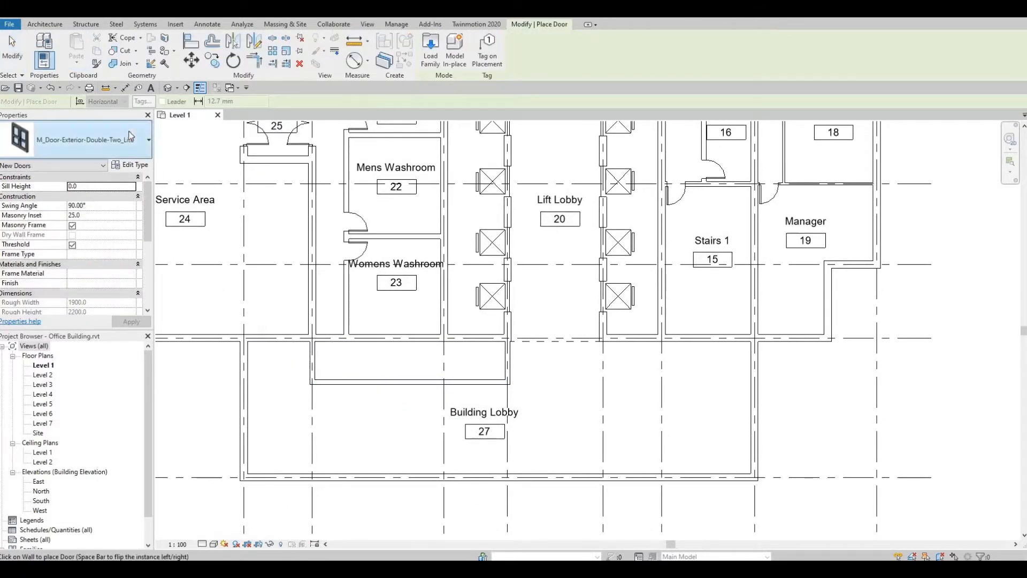
pyautogui.click(128, 139)
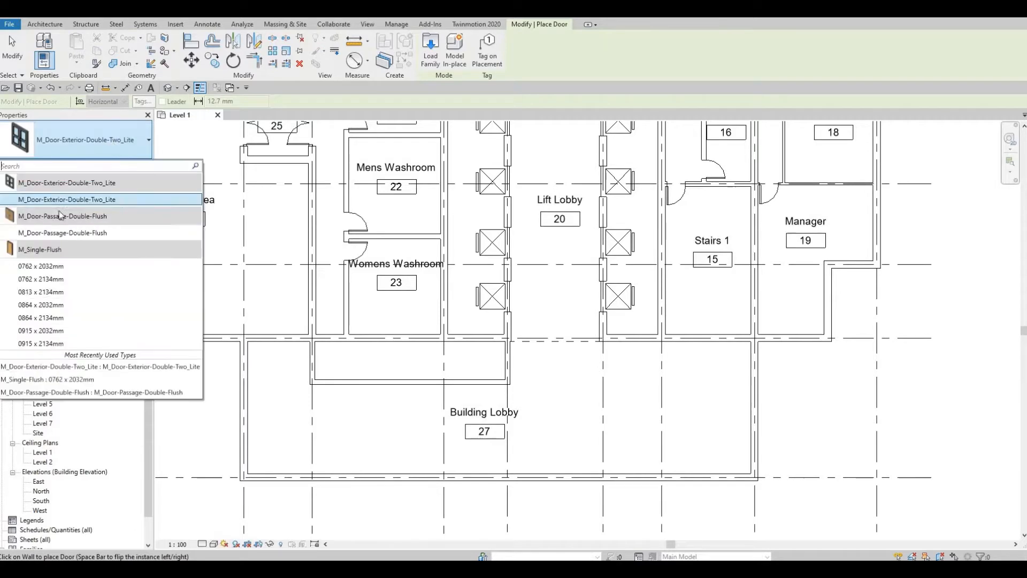
pyautogui.click(54, 266)
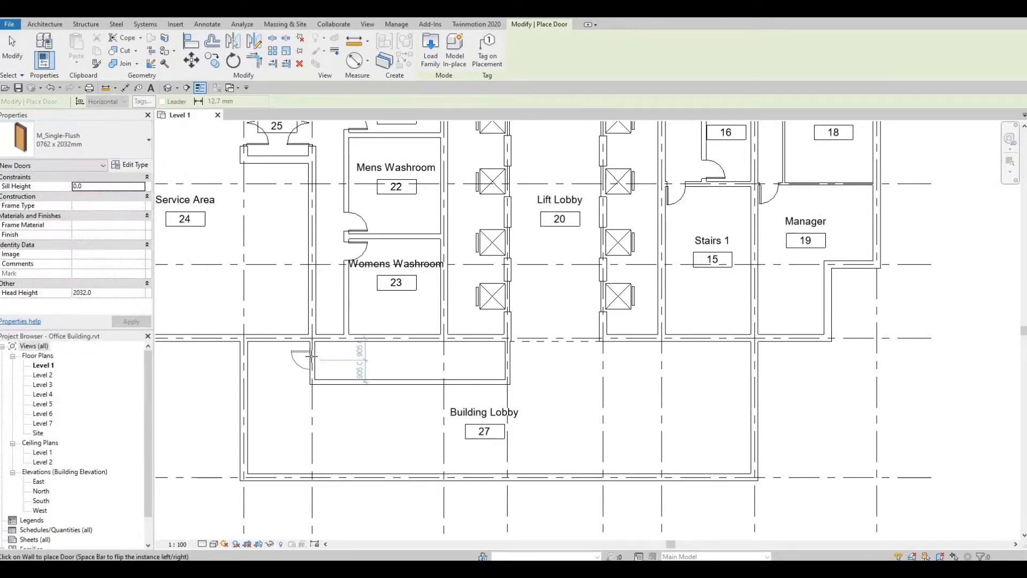
pyautogui.press('space')
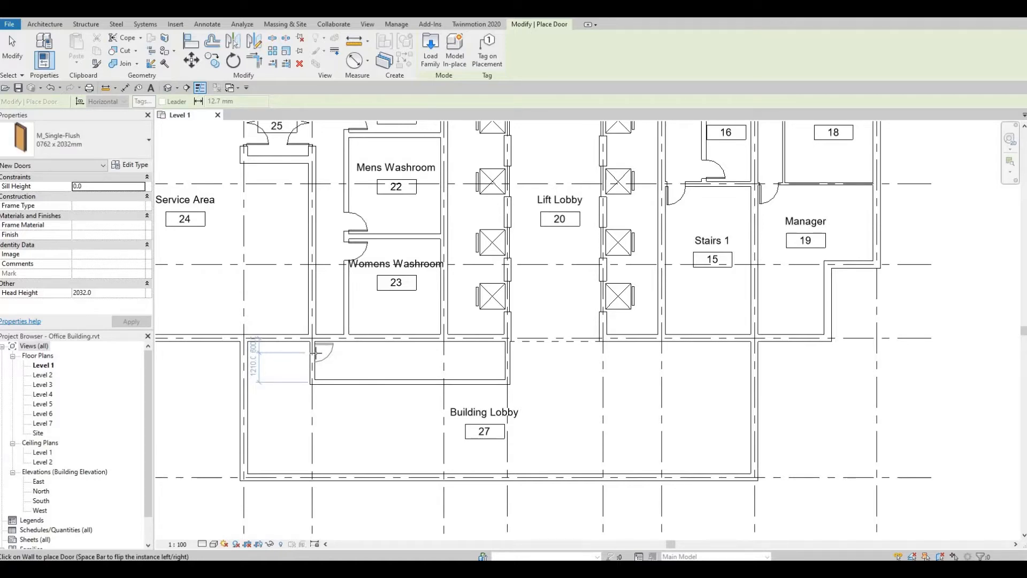
pyautogui.click(315, 353)
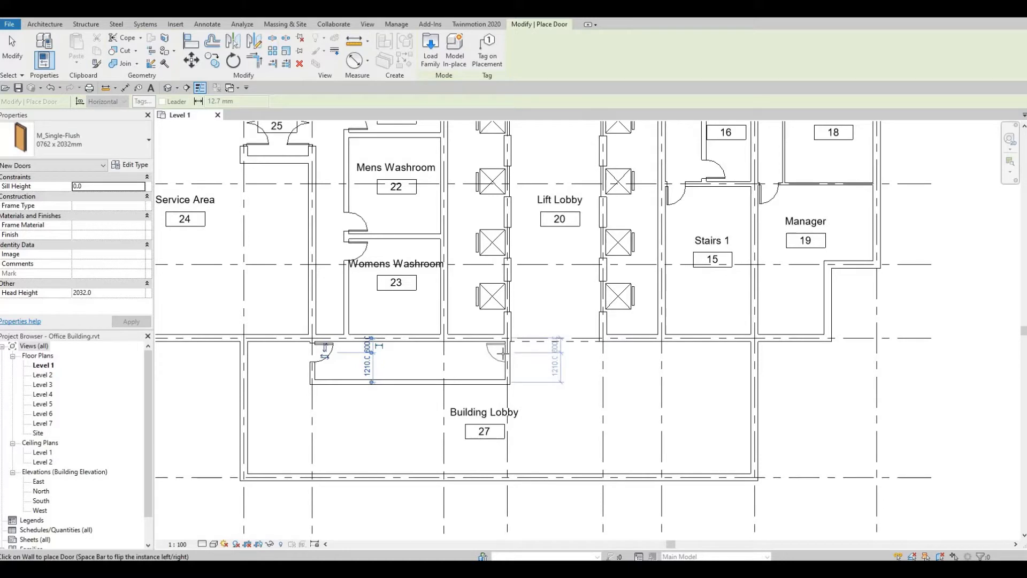
pyautogui.click(503, 353)
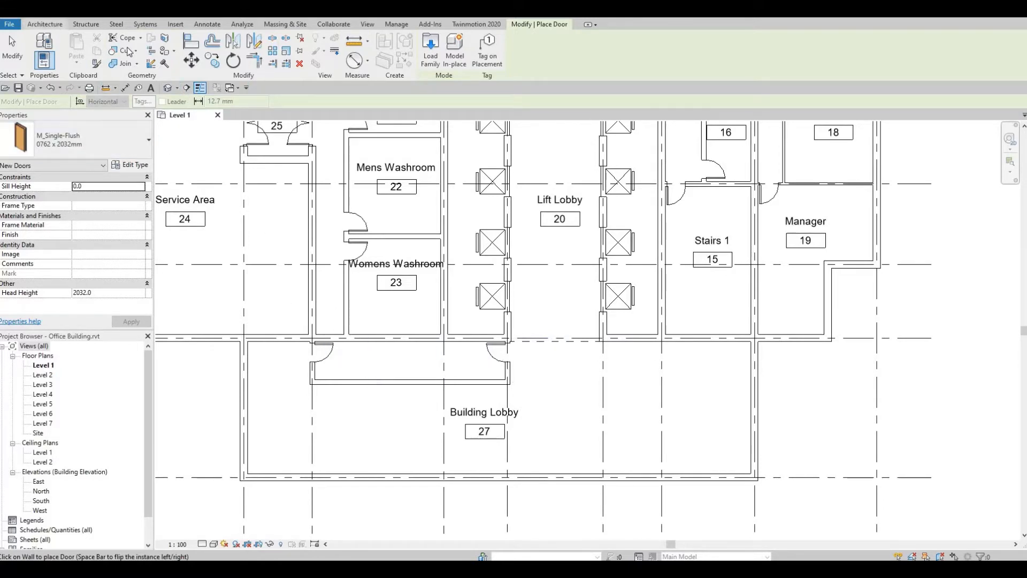
# - Draw an Interior Wall 3 partition across the middle of the enclosure, from its long wall up to the washroom wall
pyautogui.click(45, 24)
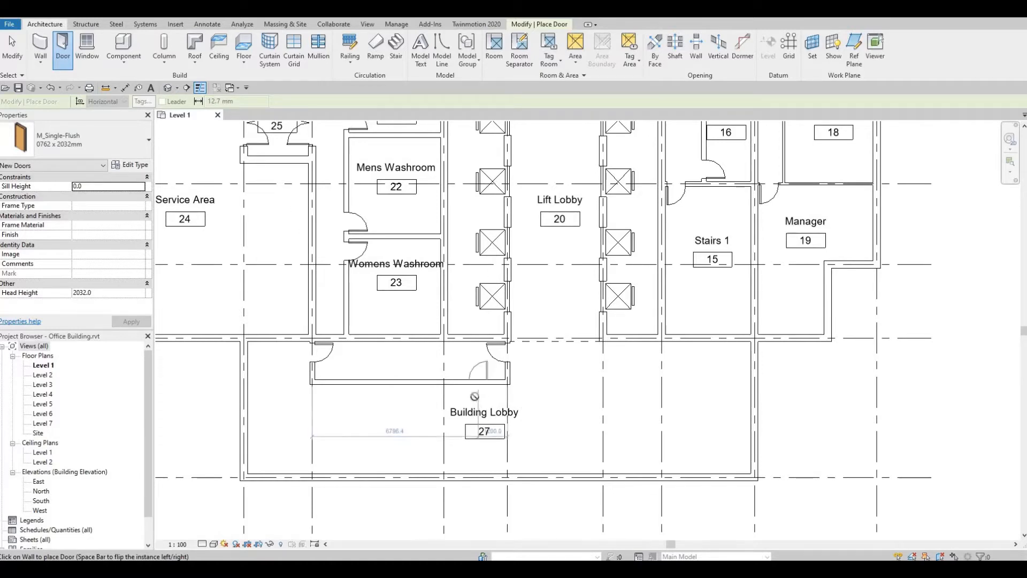
pyautogui.click(41, 47)
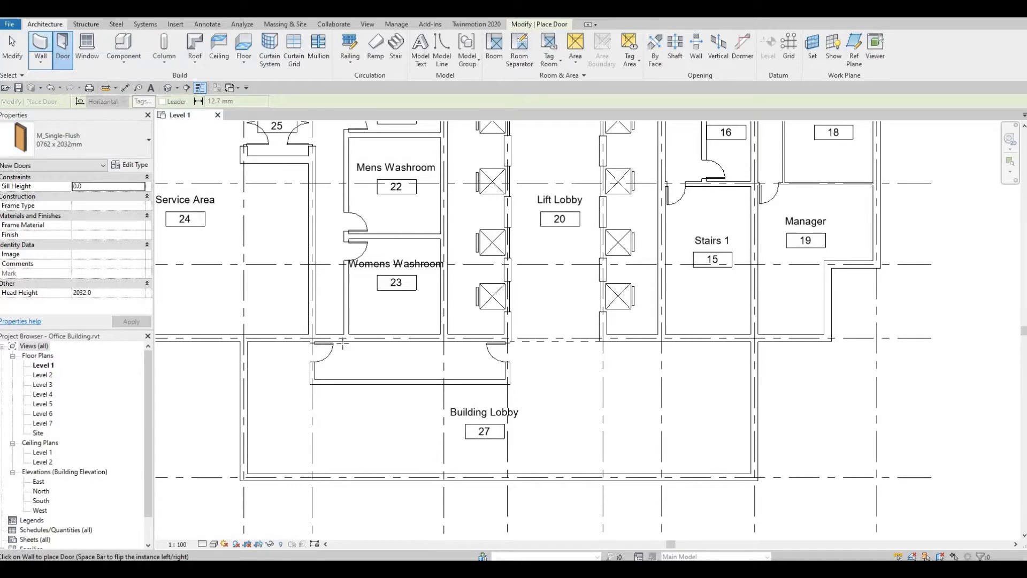
pyautogui.click(410, 382)
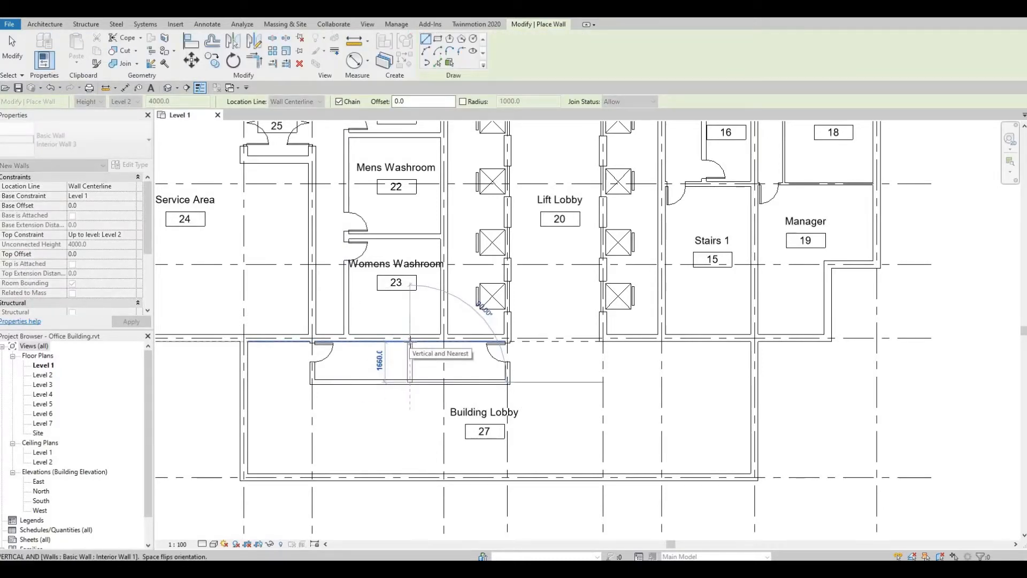
pyautogui.click(404, 365)
pyautogui.press('Escape')
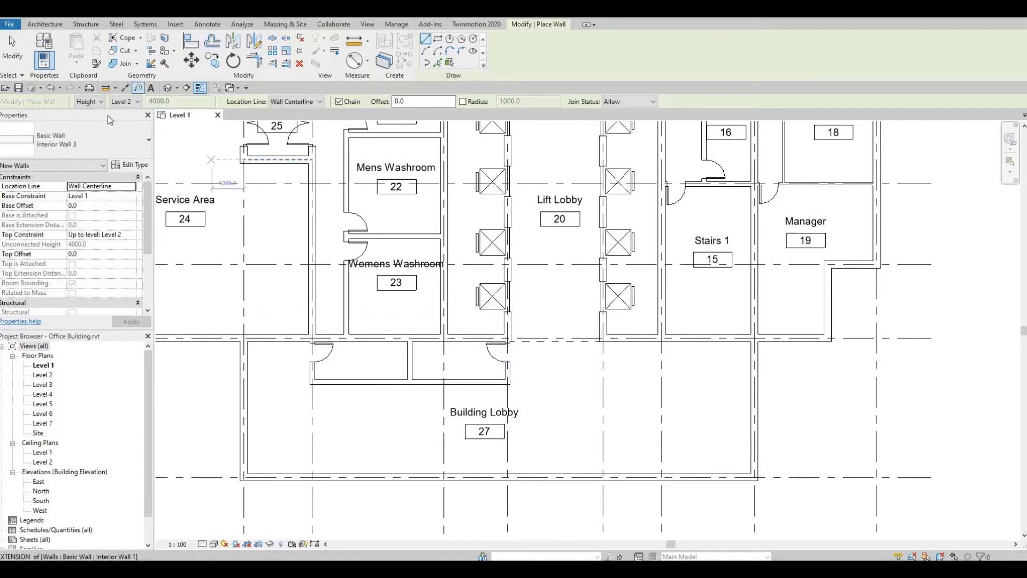
# - Place an M_Single-Flush 0762 x 2032mm door in the partition near the washroom wall, swinging into the left compartment
pyautogui.click(45, 24)
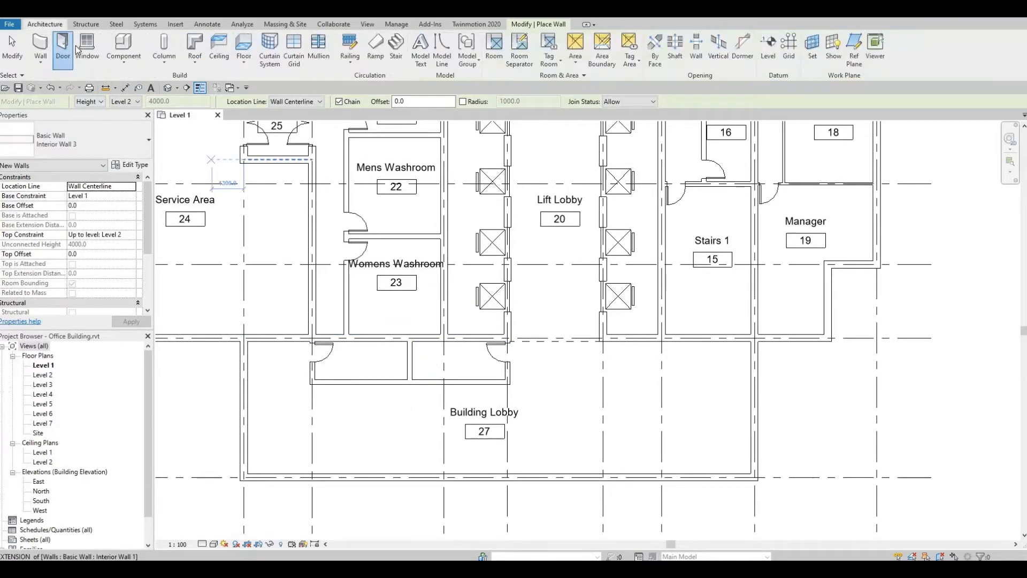
pyautogui.click(62, 49)
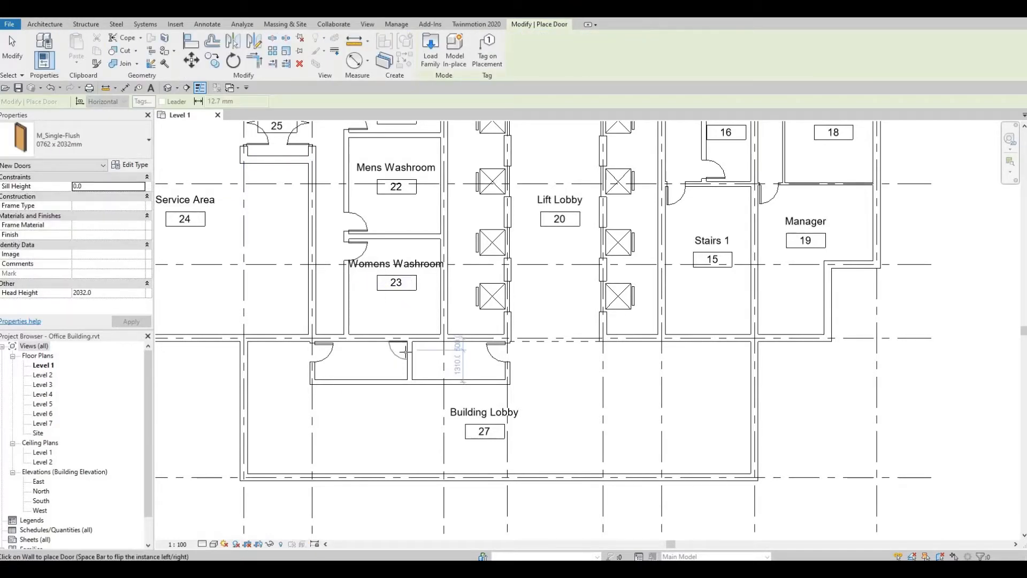
pyautogui.click(405, 355)
pyautogui.press('Escape')
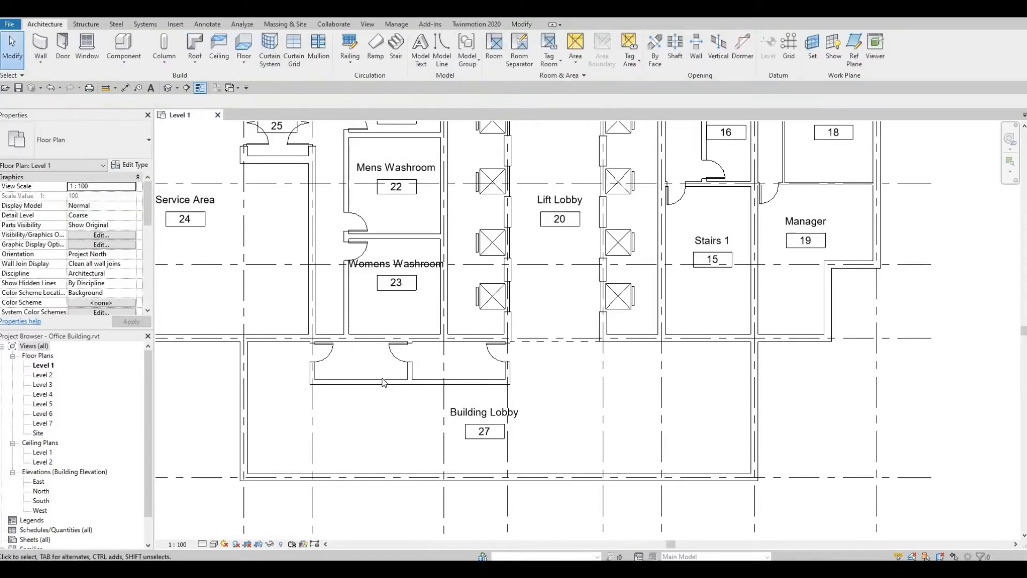
# - Set the enclosure's long wall 2500 mm from the wall below the Womens Washroom
pyautogui.click(381, 380)
pyautogui.click(273, 358)
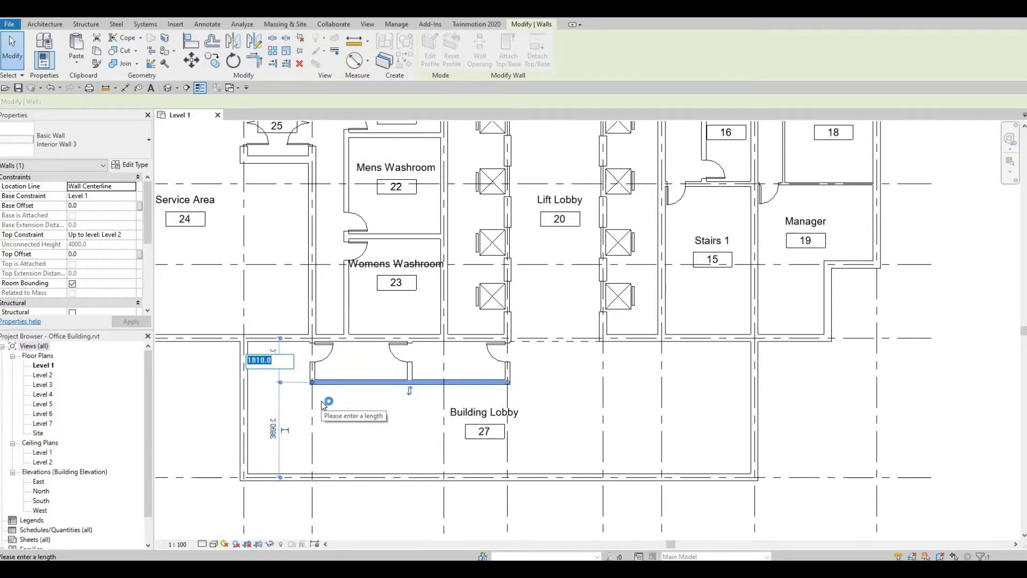
pyautogui.write('2500')
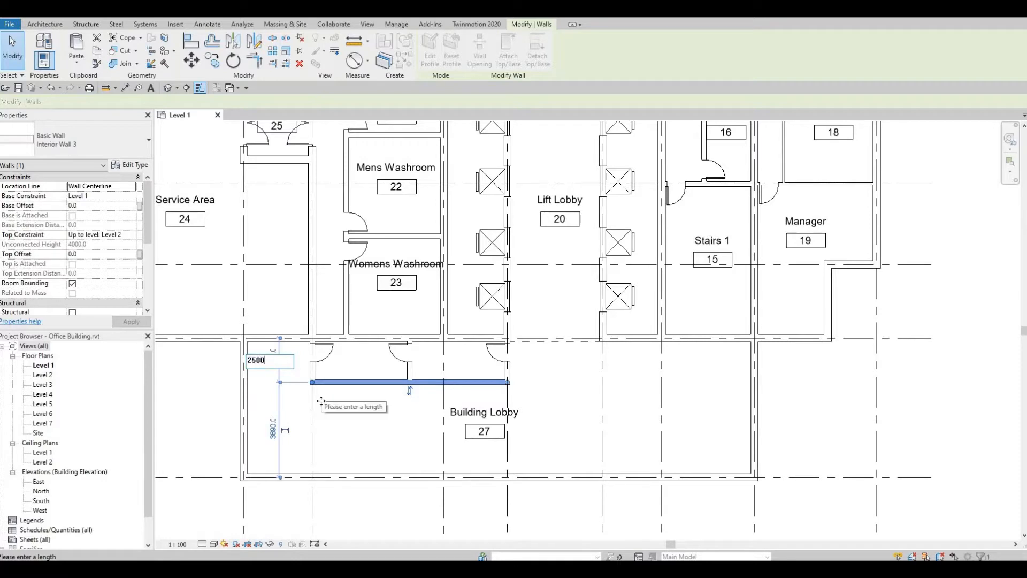
pyautogui.press('Return')
pyautogui.press('Escape')
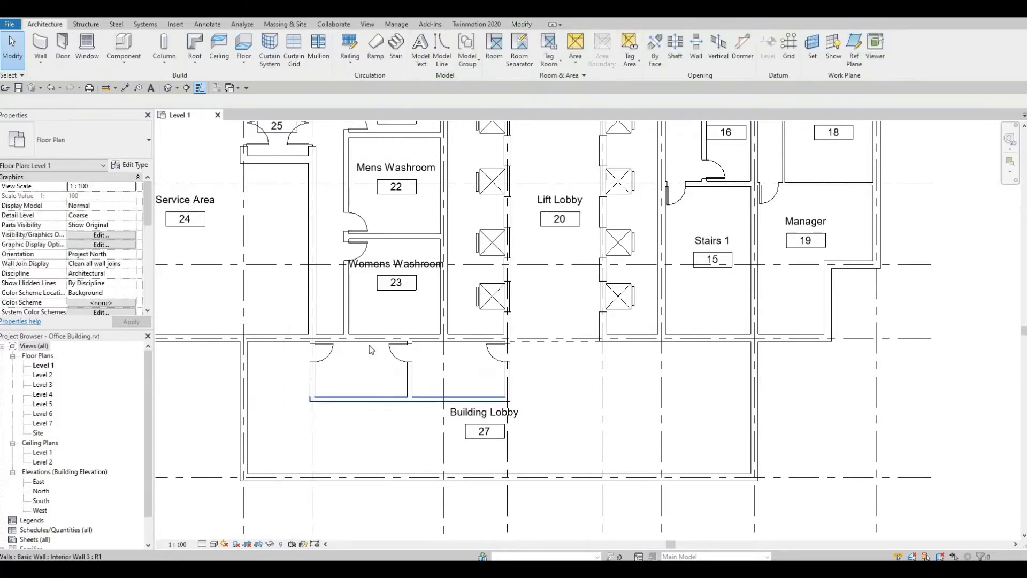
# - Delete the enclosure's left door and the left short wall that held it
pyautogui.moveTo(389, 396); pyautogui.dragTo(363, 370, button='middle')
pyautogui.moveTo(306, 318); pyautogui.dragTo(317, 319, button='middle')
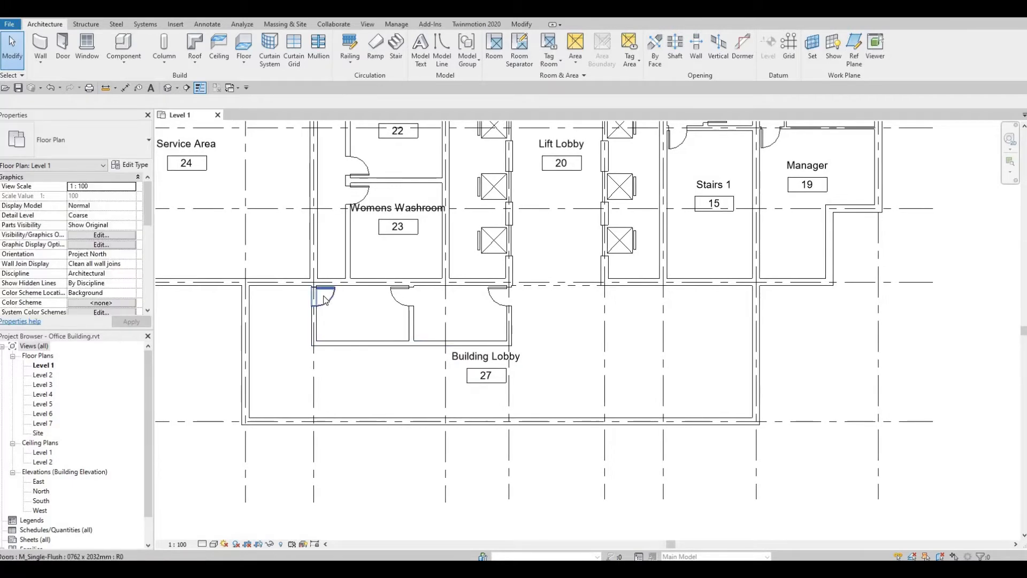
pyautogui.click(316, 320)
pyautogui.press('Delete')
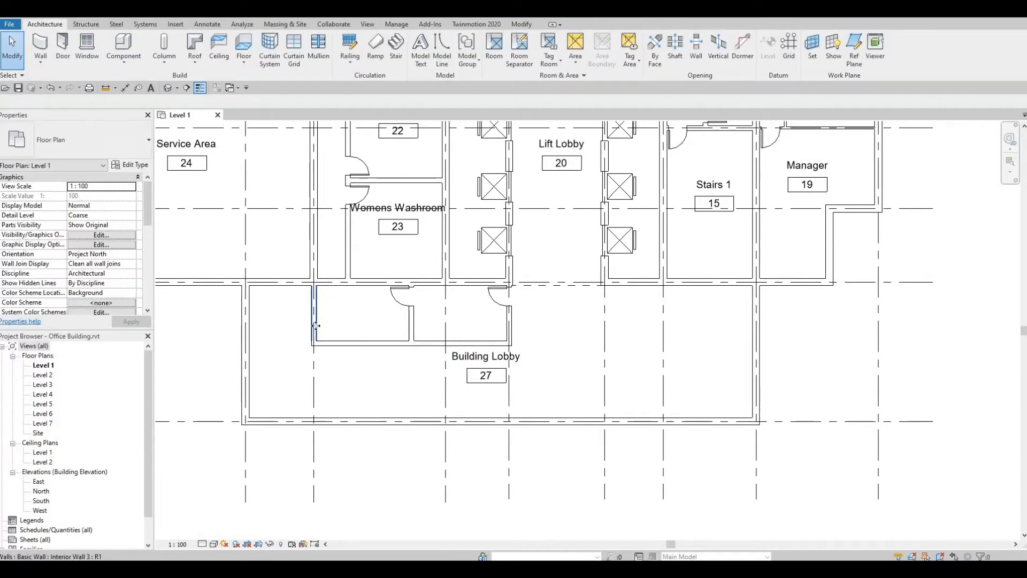
pyautogui.click(315, 325)
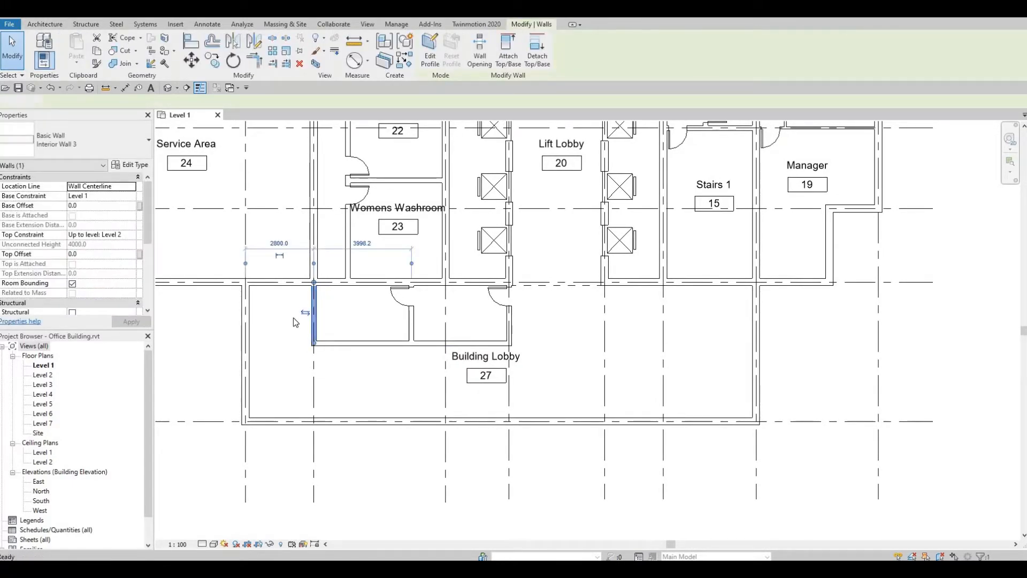
pyautogui.press('Delete')
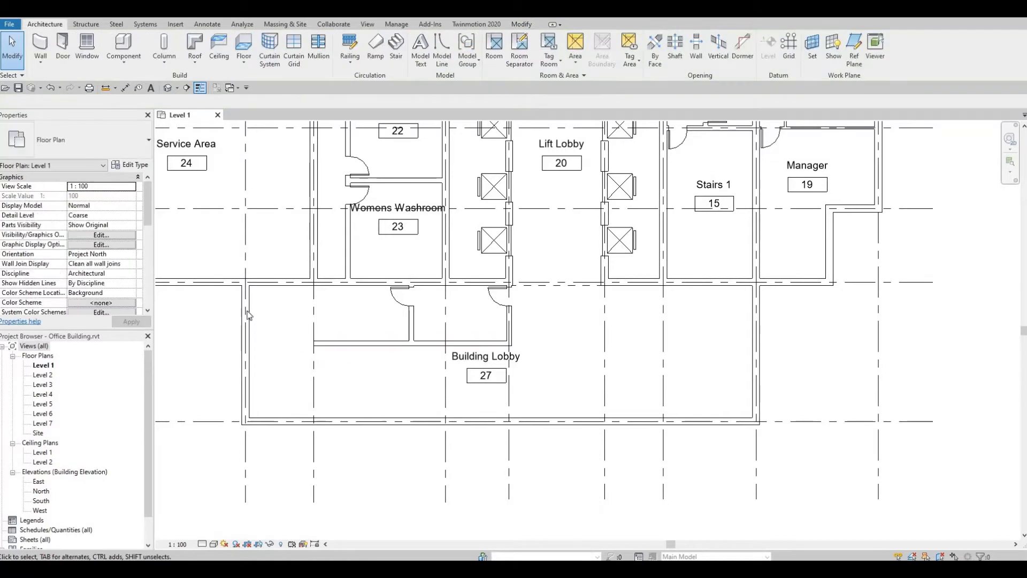
# - Extend the enclosure's long wall leftward to meet the Building Lobby's left outer wall
pyautogui.click(320, 344)
pyautogui.moveTo(261, 342); pyautogui.dragTo(260, 342)
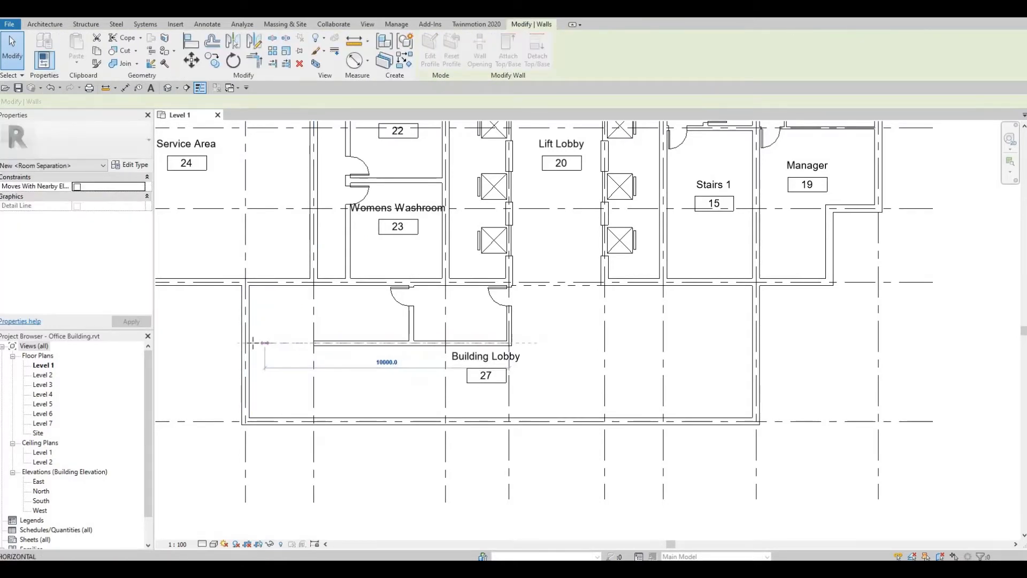
pyautogui.click(396, 336)
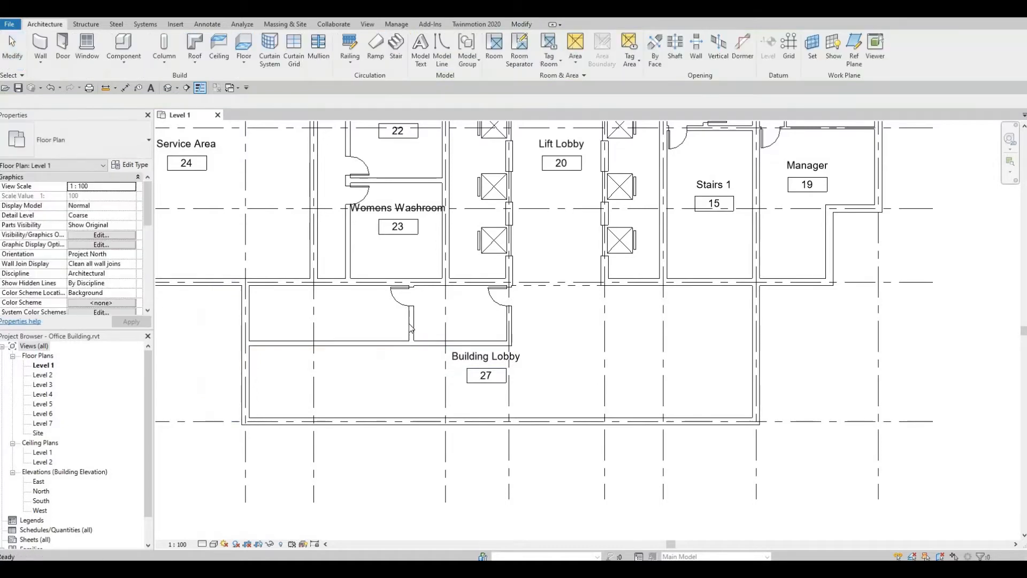
# - Shift the partition and its door leftward so the enclosure splits into two compartments of similar width
pyautogui.moveTo(411, 323); pyautogui.dragTo(382, 327)
pyautogui.moveTo(419, 330); pyautogui.dragTo(421, 327)
pyautogui.press('Escape')
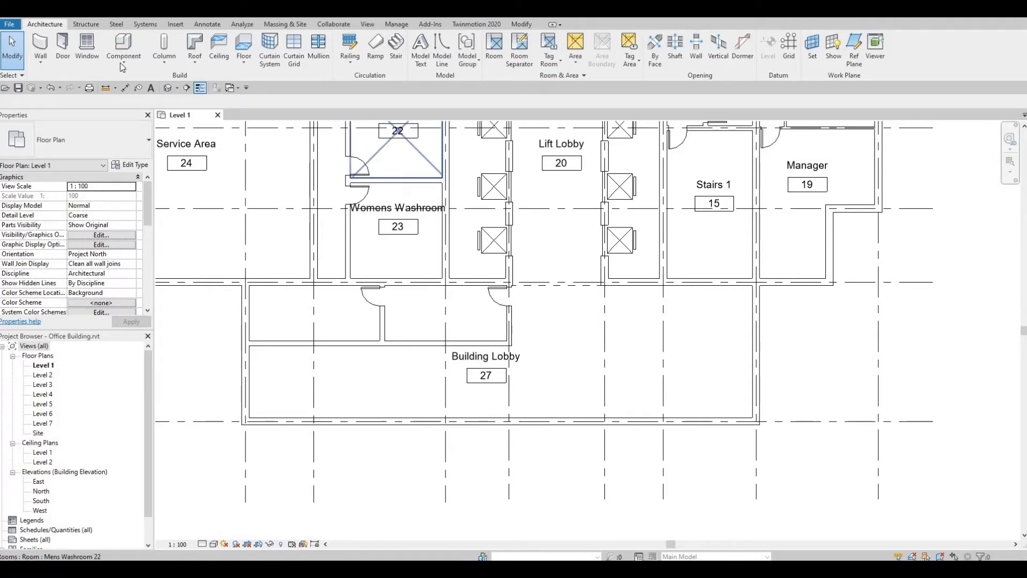
# - Place a tagged room in each of the two compartments above the Building Lobby
pyautogui.click(498, 48)
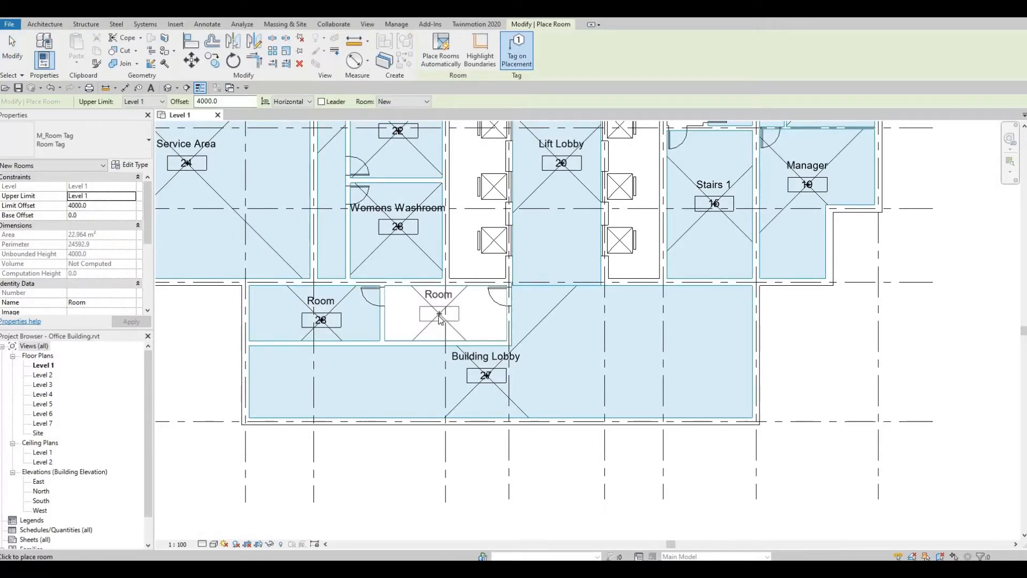
pyautogui.click(436, 322)
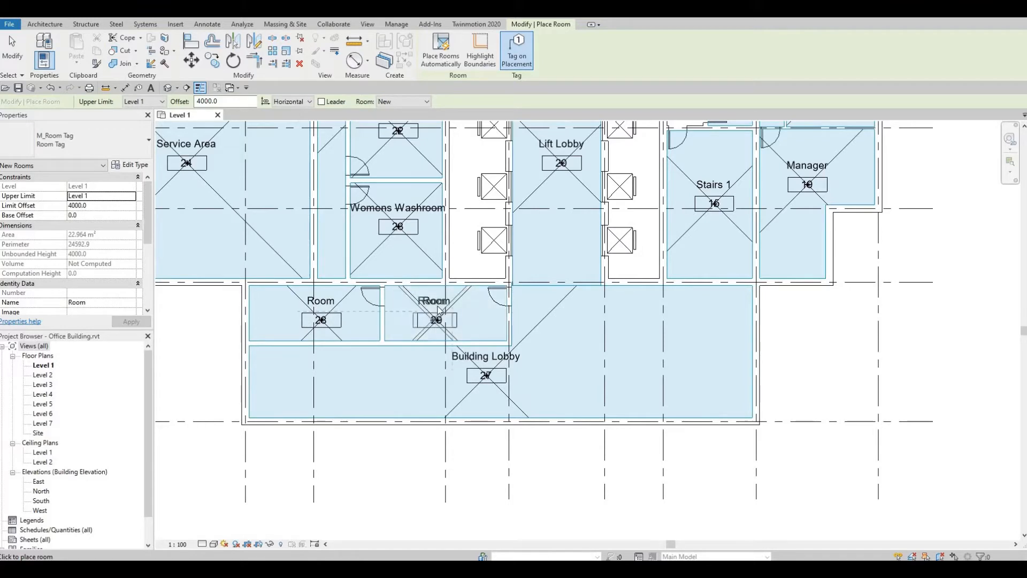
pyautogui.press('Escape')
pyautogui.press('Escape')
# - Rename the right compartment's room as Security and the left one as CCTV through their tags
pyautogui.click(437, 320)
pyautogui.click(435, 300)
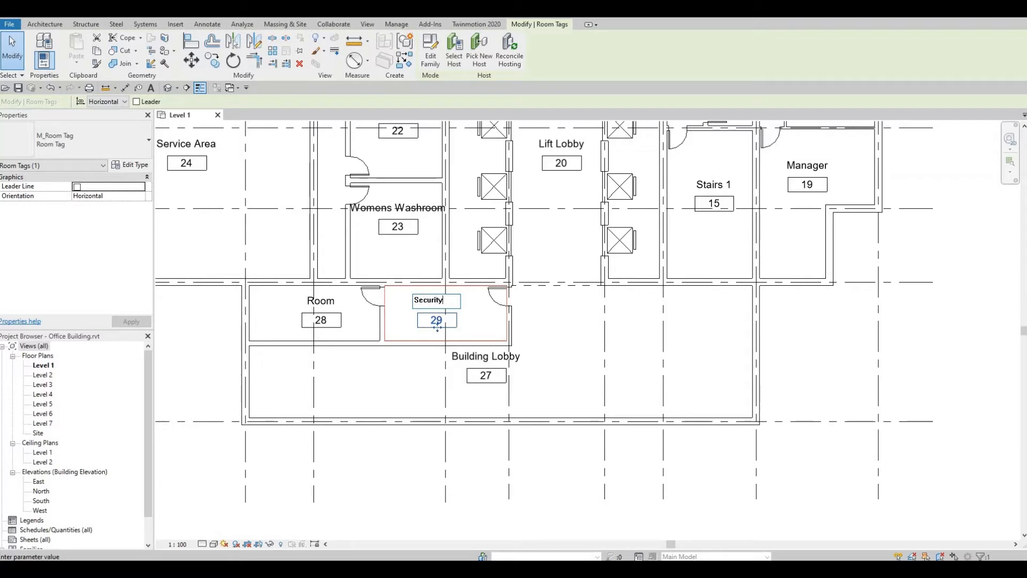
pyautogui.press('Return')
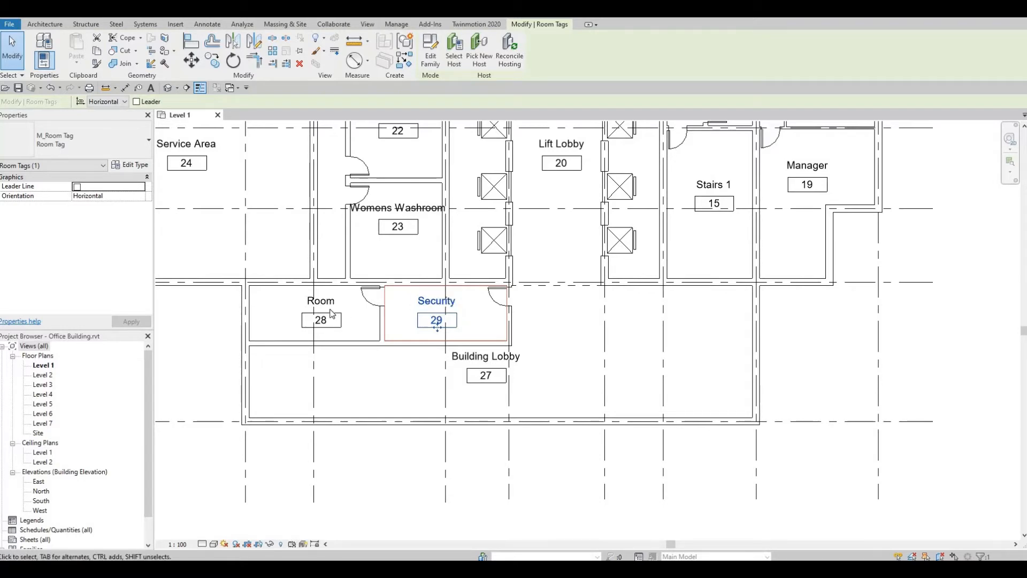
pyautogui.click(328, 304)
pyautogui.click(324, 300)
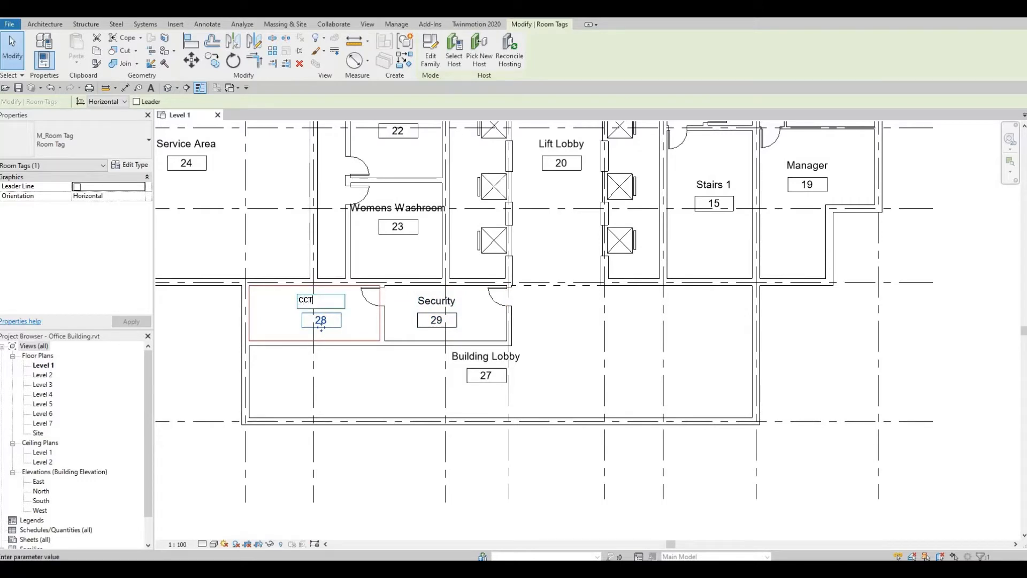
pyautogui.click(351, 370)
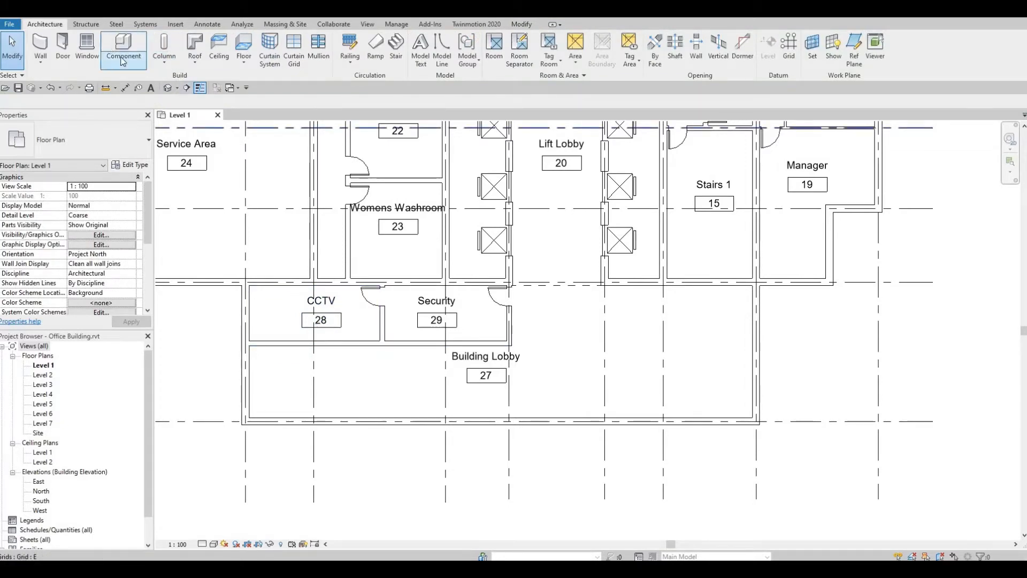
# - Place an M_Single-Flush 0762 x 2032mm door in the CCTV room's lower wall beside the partition, swinging into the room
pyautogui.click(176, 60)
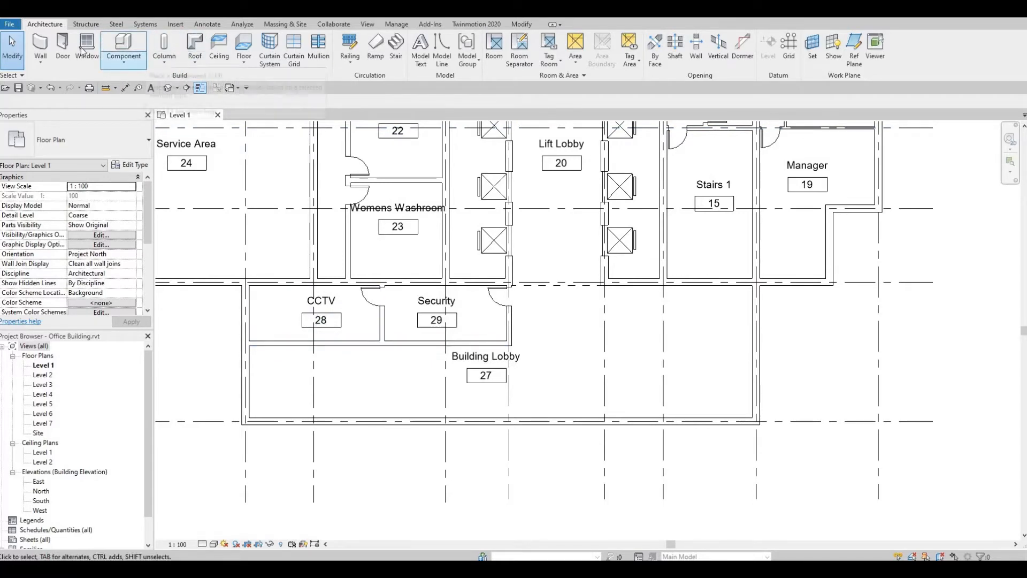
pyautogui.click(62, 47)
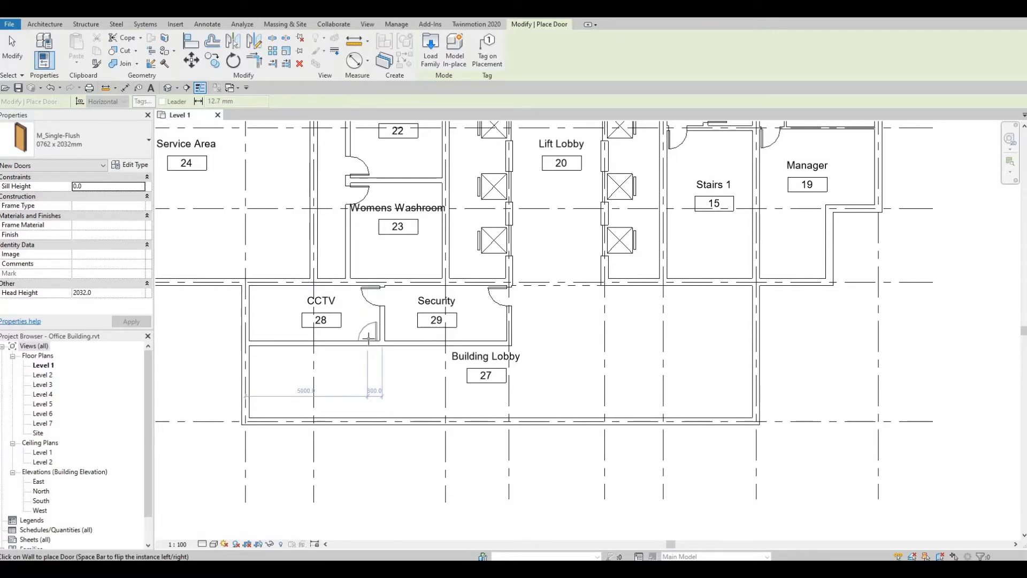
pyautogui.click(369, 339)
pyautogui.press('Escape')
pyautogui.press('Escape')
# - Examine the overall Level 1 floor plan, from the new lobby rooms to the two stair rooms
pyautogui.moveTo(542, 332); pyautogui.dragTo(483, 333, button='middle')
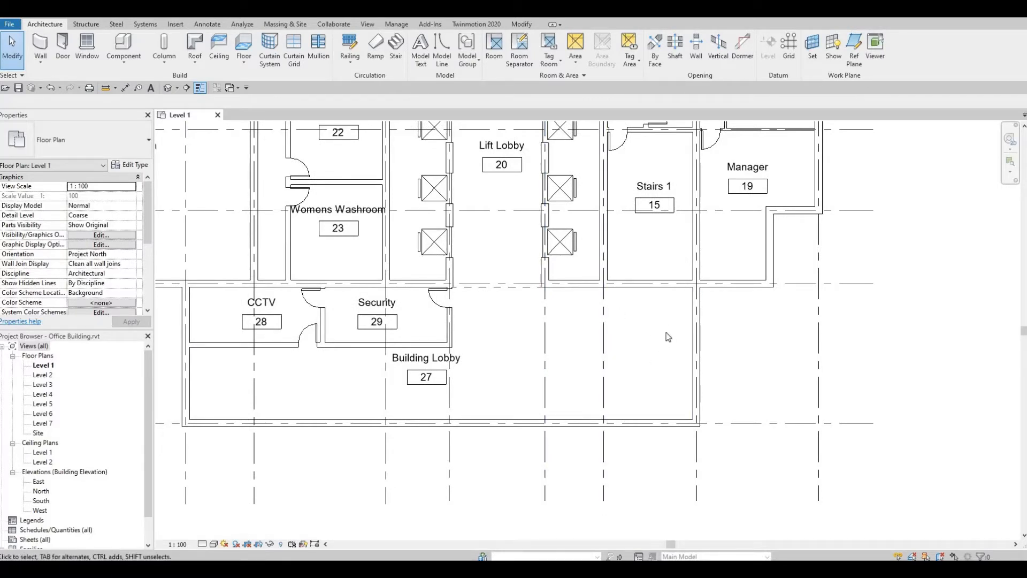
pyautogui.scroll(-1, 567, 321)
pyautogui.moveTo(508, 407); pyautogui.dragTo(540, 390, button='middle')
pyautogui.scroll(-3, 543, 358)
pyautogui.scroll(-3, 540, 390)
pyautogui.scroll(2, 343, 262)
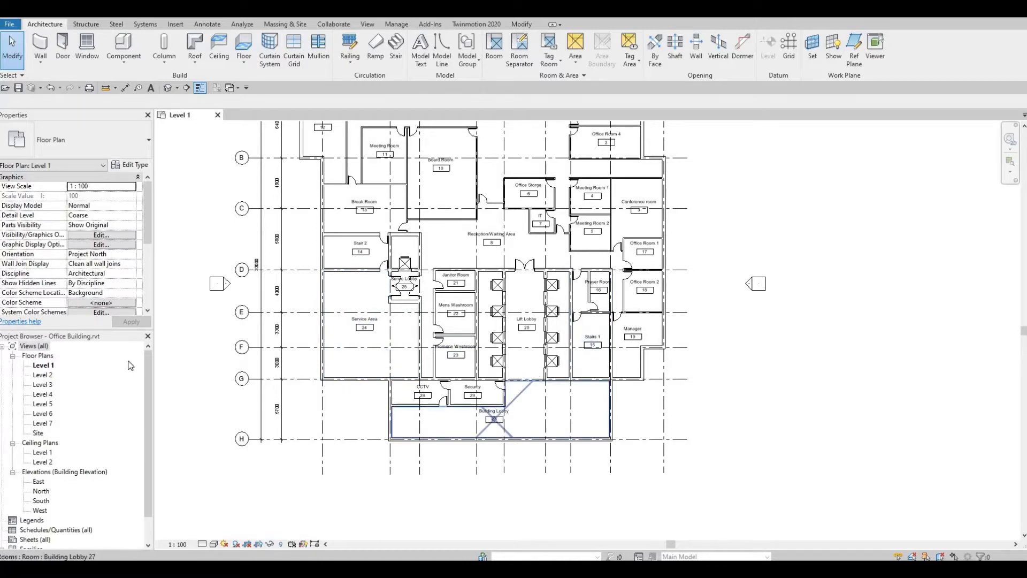
pyautogui.moveTo(406, 350); pyautogui.dragTo(473, 321, button='middle')
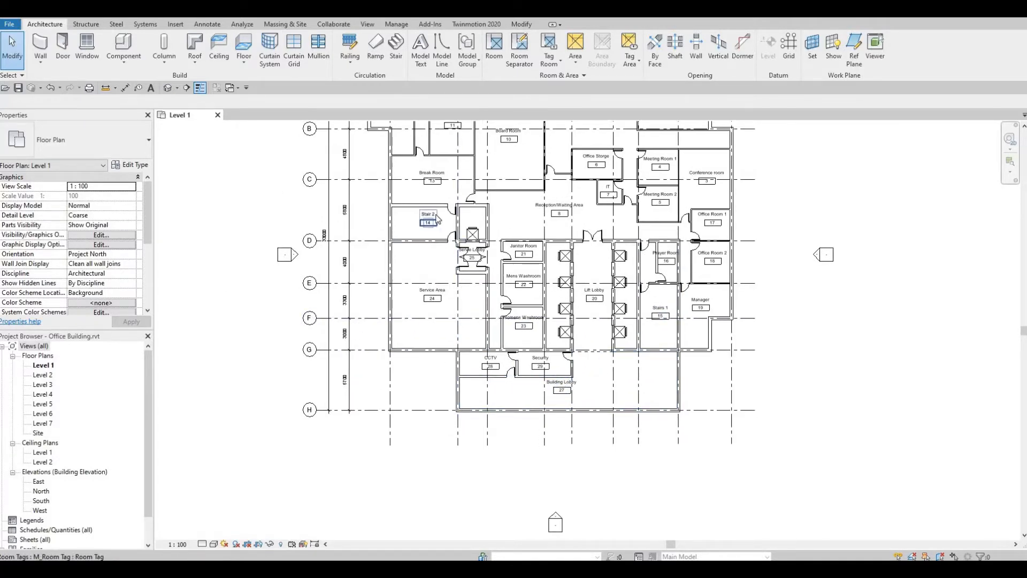
pyautogui.scroll(1, 436, 218)
pyautogui.scroll(3, 447, 167)
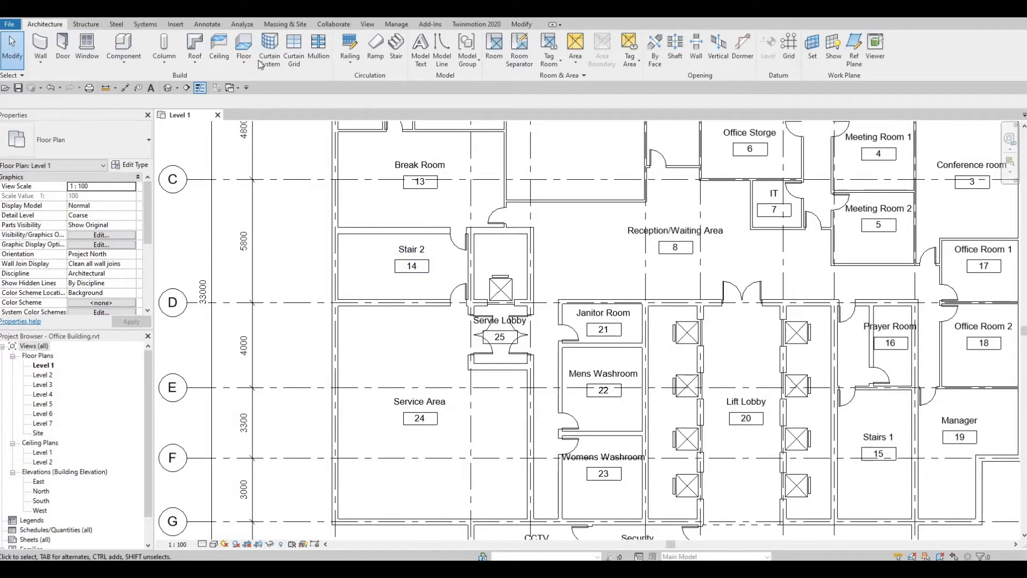
# - Start a stair from Level 1 to Level 2 and draw its first run 2750 mm downward along the left wall of Stairs 1
pyautogui.click(399, 55)
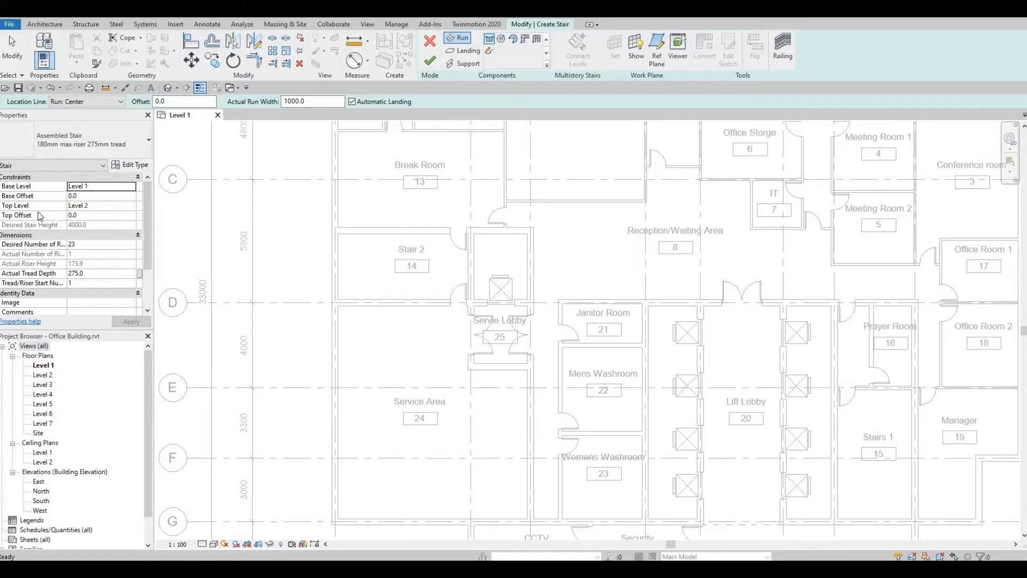
pyautogui.moveTo(731, 432); pyautogui.dragTo(560, 311, button='middle')
pyautogui.scroll(2, 718, 335)
pyautogui.moveTo(660, 314); pyautogui.dragTo(601, 297, button='middle')
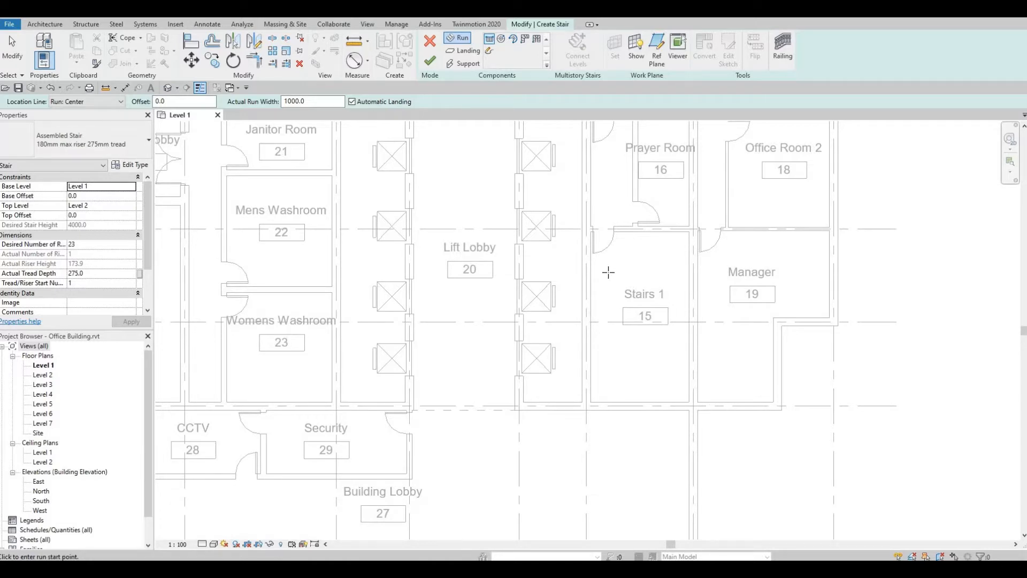
pyautogui.click(607, 274)
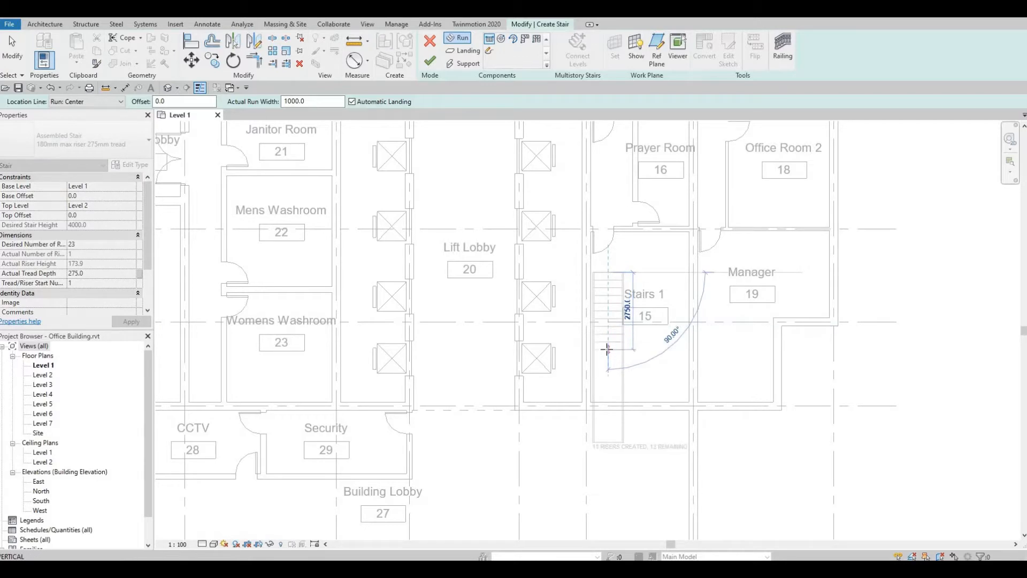
pyautogui.scroll(1, 607, 349)
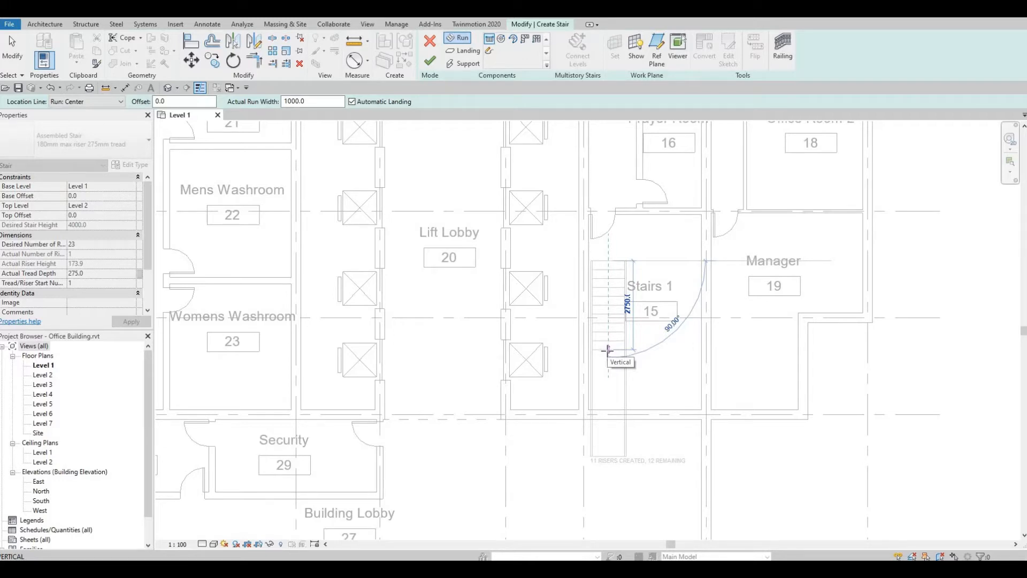
pyautogui.click(608, 350)
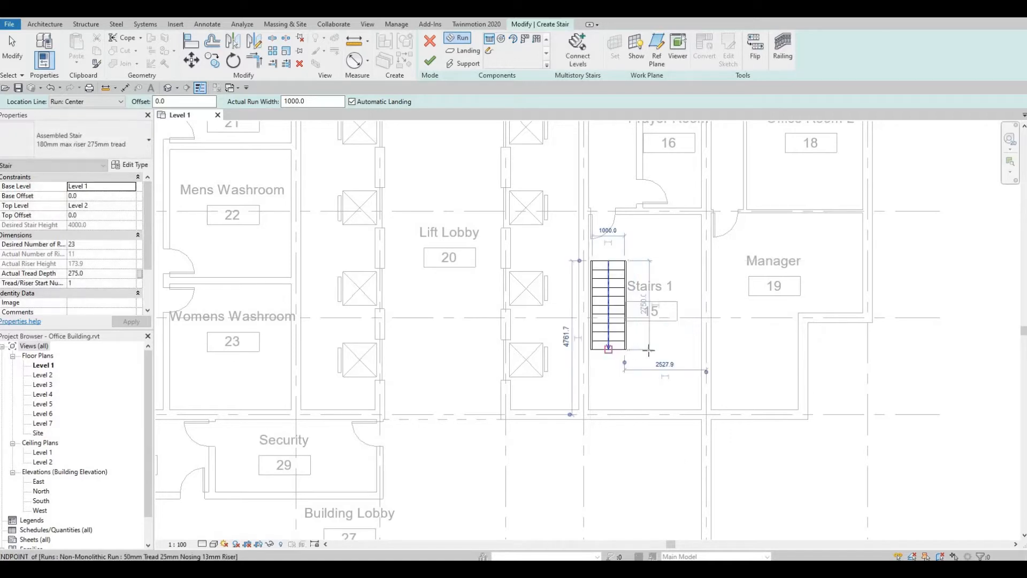
# - Draw the return run upward along the right side of Stairs 1 with the remaining risers, forming a U-shaped stair with a landing
pyautogui.click(674, 336)
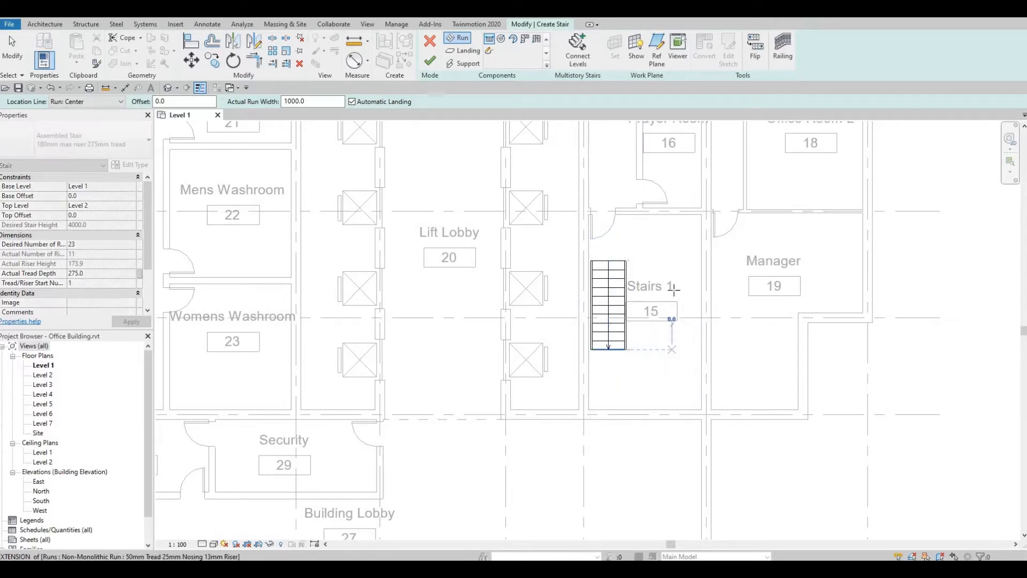
pyautogui.click(674, 240)
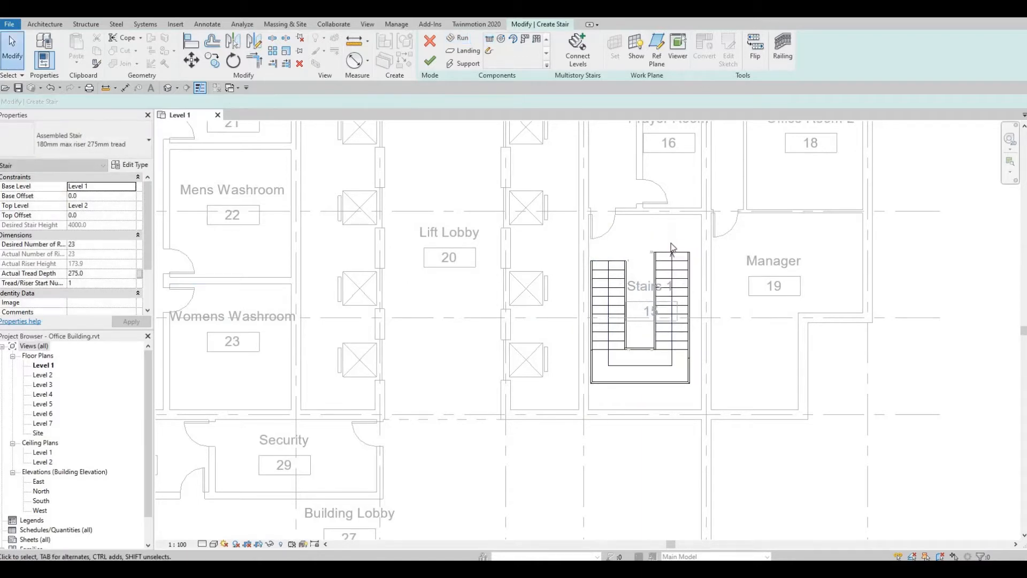
pyautogui.press('Escape')
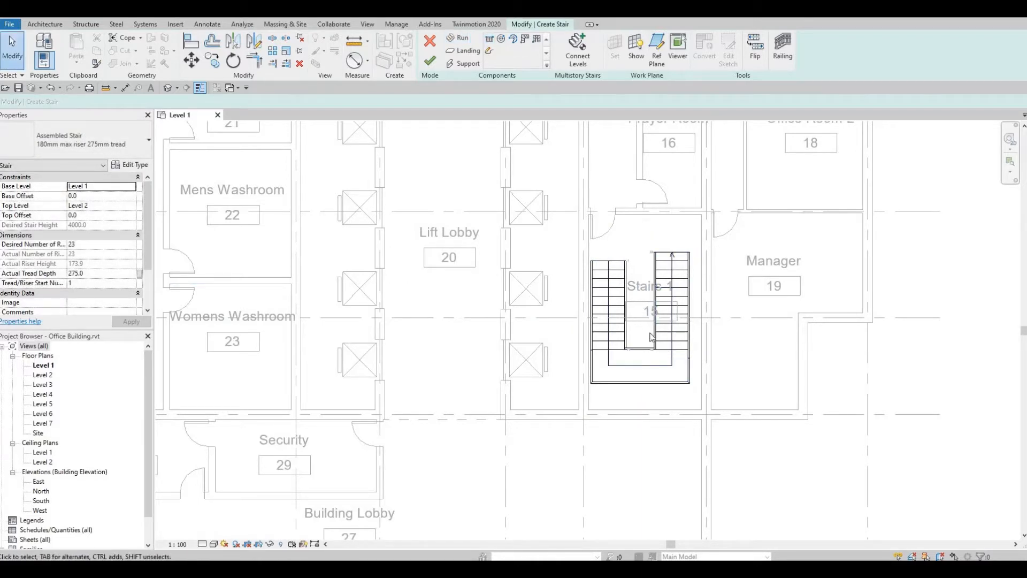
# - Widen the right run to the room's right wall and the left run inward to about 1568 mm
pyautogui.click(687, 316)
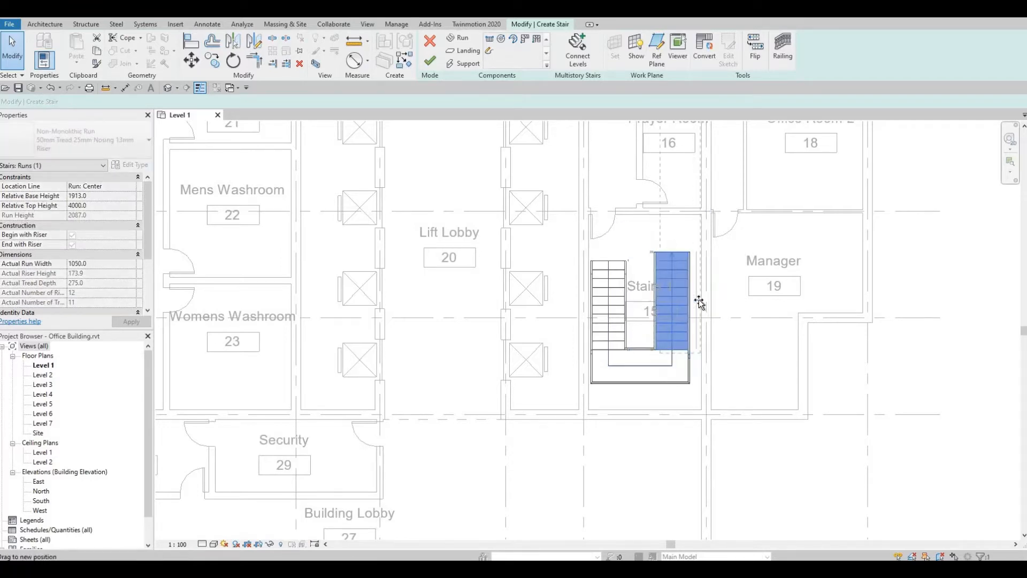
pyautogui.moveTo(697, 301); pyautogui.dragTo(703, 302)
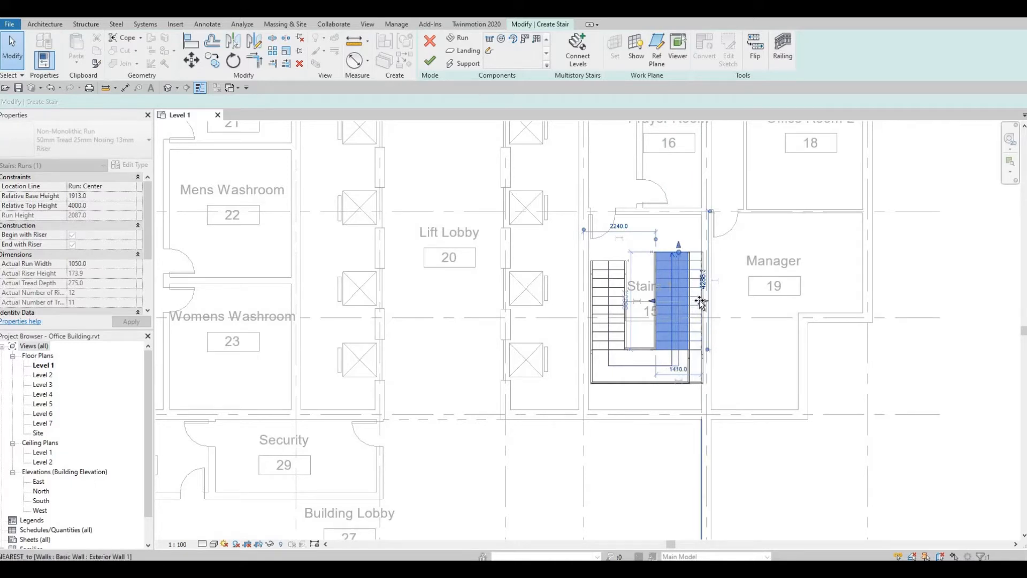
pyautogui.click(728, 302)
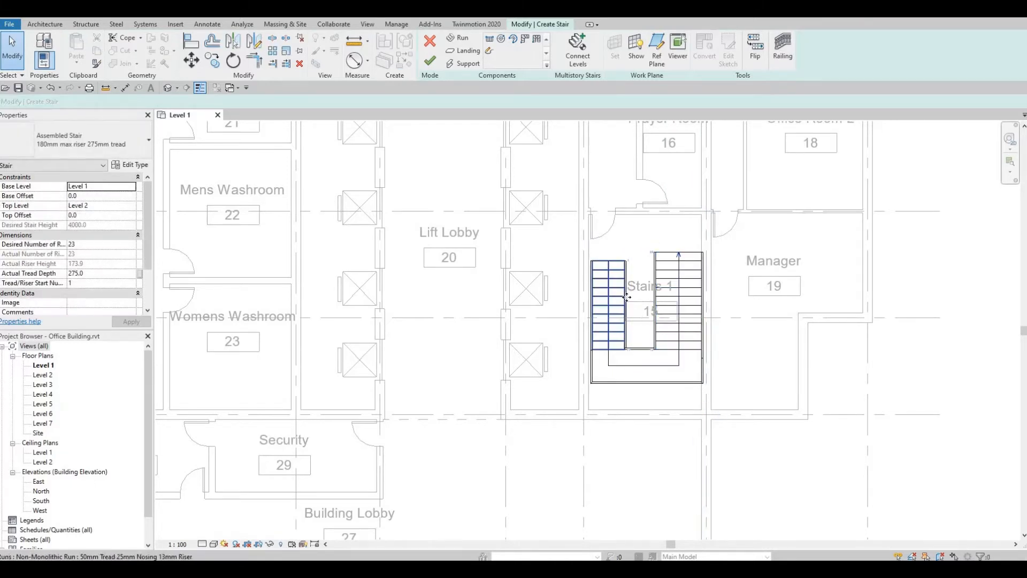
pyautogui.click(624, 294)
pyautogui.moveTo(639, 311); pyautogui.dragTo(644, 310)
pyautogui.click(634, 379)
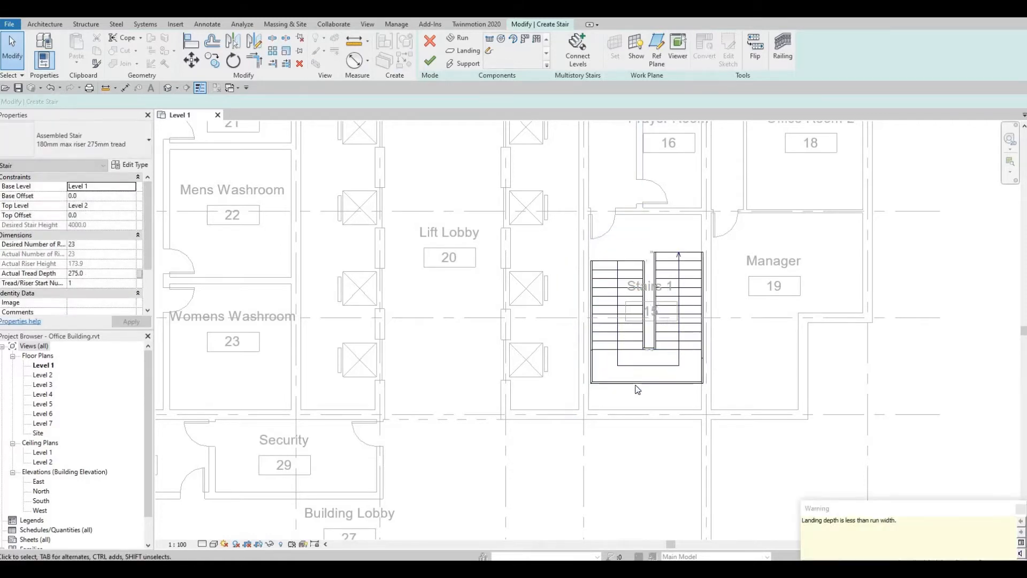
# - Deepen the stair landing by extending its outer edge toward the lower wall of Stairs 1
pyautogui.click(636, 385)
pyautogui.moveTo(648, 395); pyautogui.dragTo(647, 401)
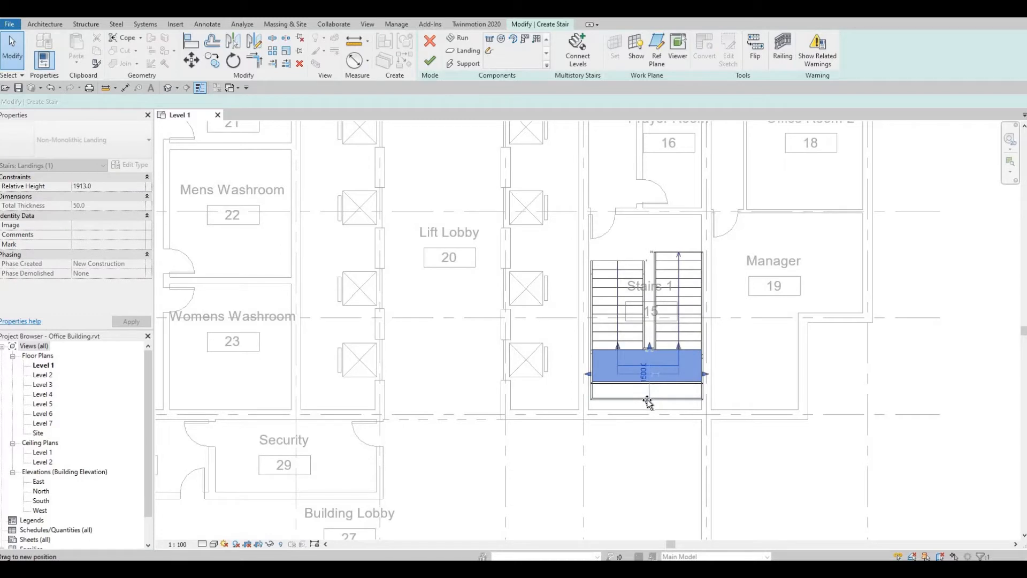
pyautogui.click(649, 283)
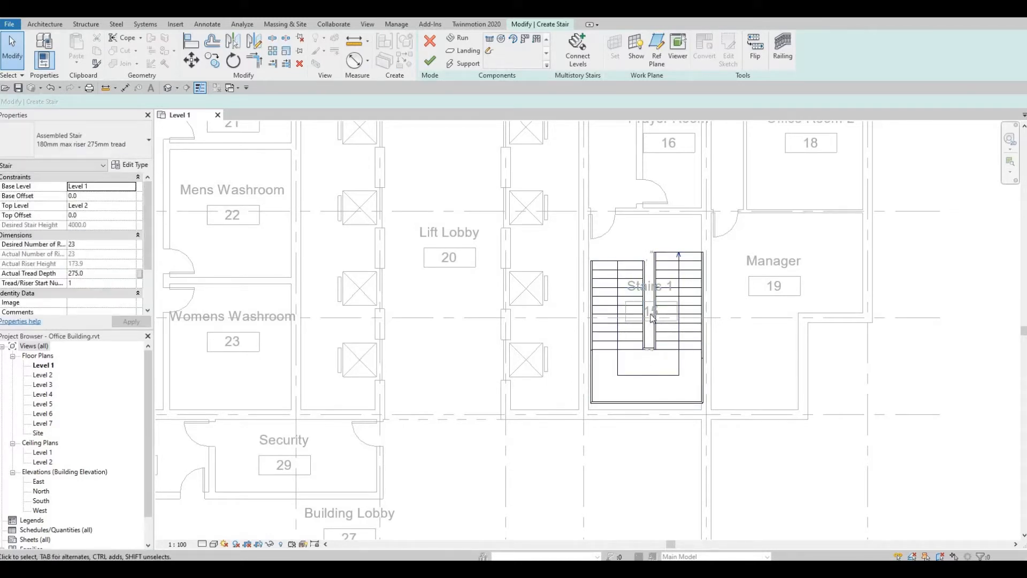
# - Widen the left run toward the right run to about 1721 mm, narrowing the gap between them
pyautogui.click(642, 291)
pyautogui.scroll(3, 644, 303)
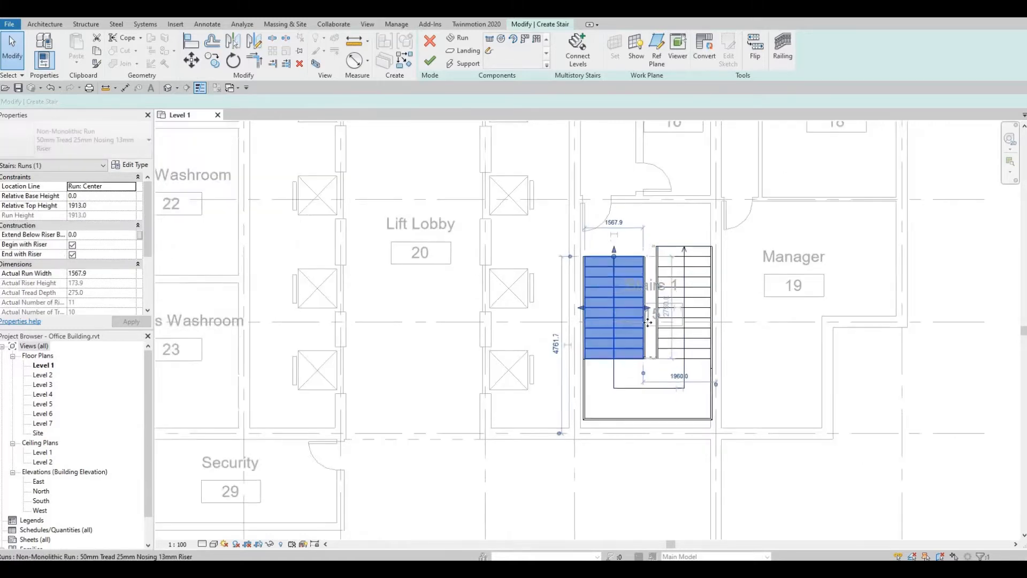
pyautogui.moveTo(651, 315); pyautogui.dragTo(658, 307)
pyautogui.click(660, 305)
pyautogui.click(680, 406)
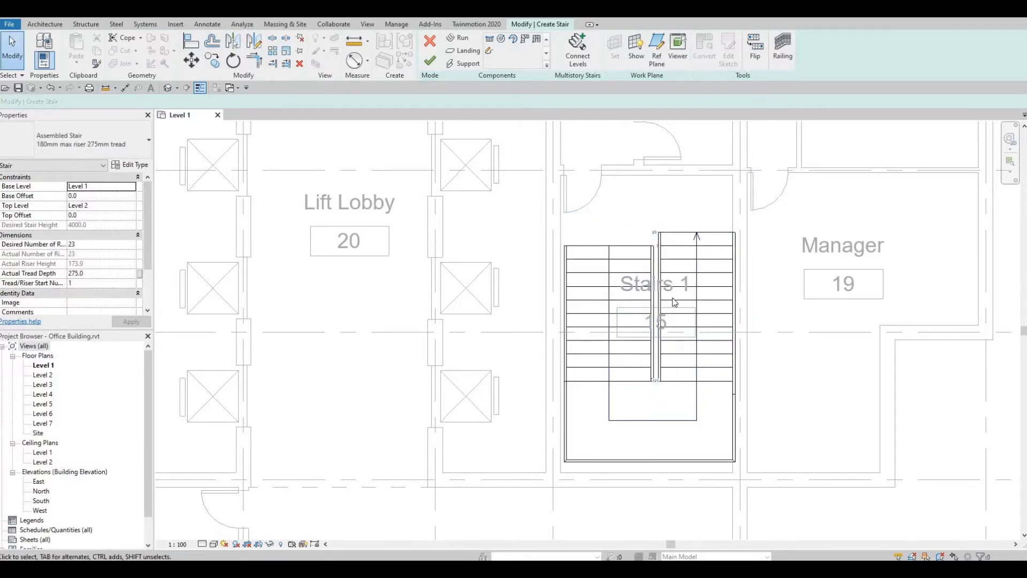
# - Stretch the right run's inner edge toward the left run, making the run about 1508.5 mm wide
pyautogui.click(660, 307)
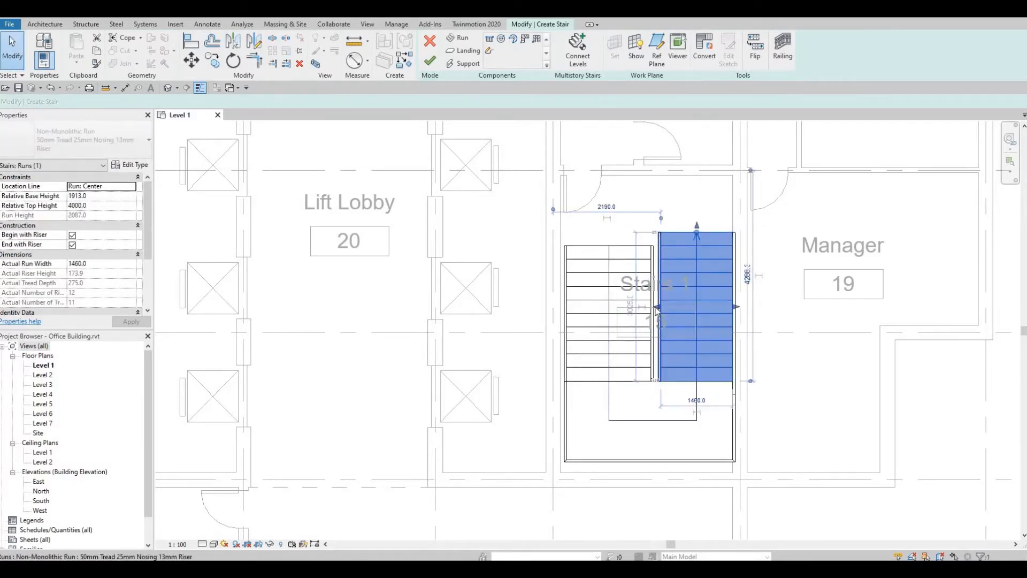
pyautogui.scroll(4, 658, 308)
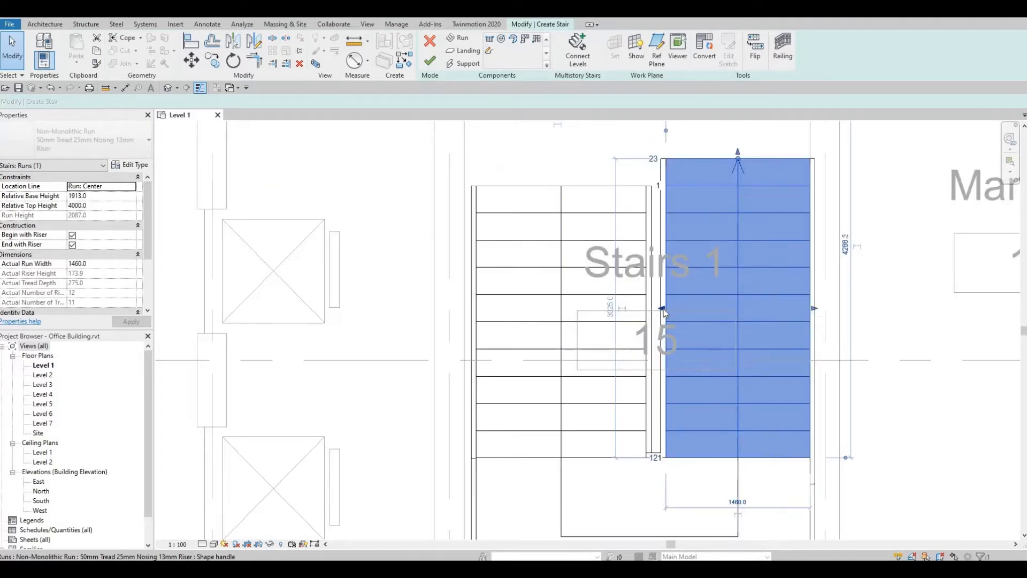
pyautogui.moveTo(658, 311); pyautogui.dragTo(661, 312)
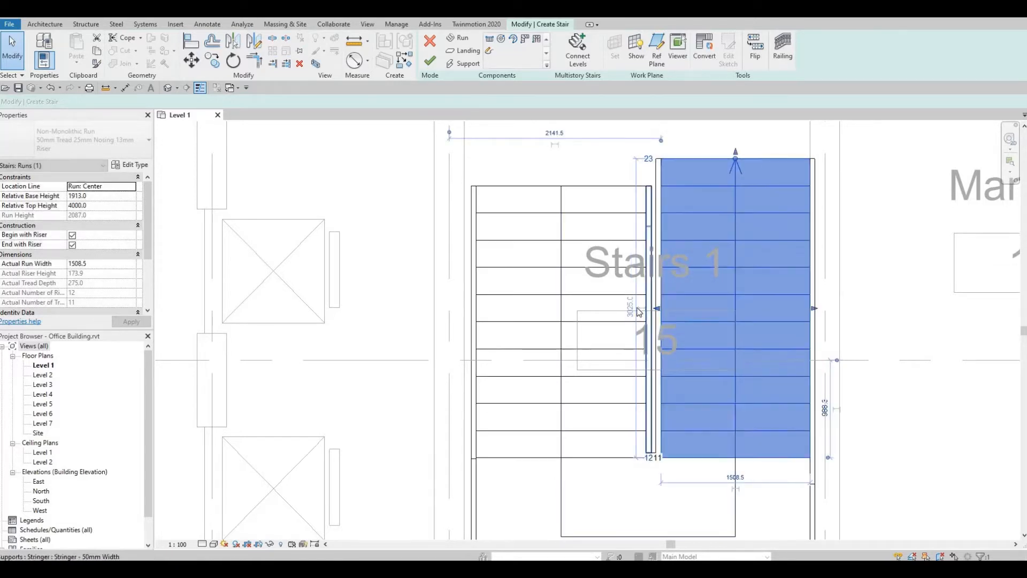
# - Pull the left run's inner edge back so that the run is about 1671 mm wide
pyautogui.click(638, 312)
pyautogui.click(652, 293)
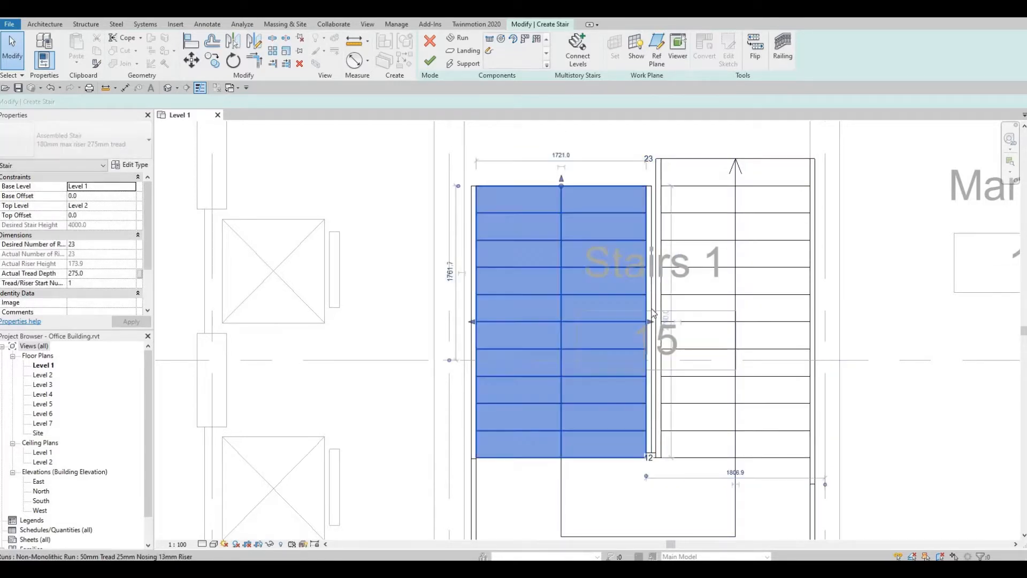
pyautogui.moveTo(643, 322); pyautogui.dragTo(643, 324)
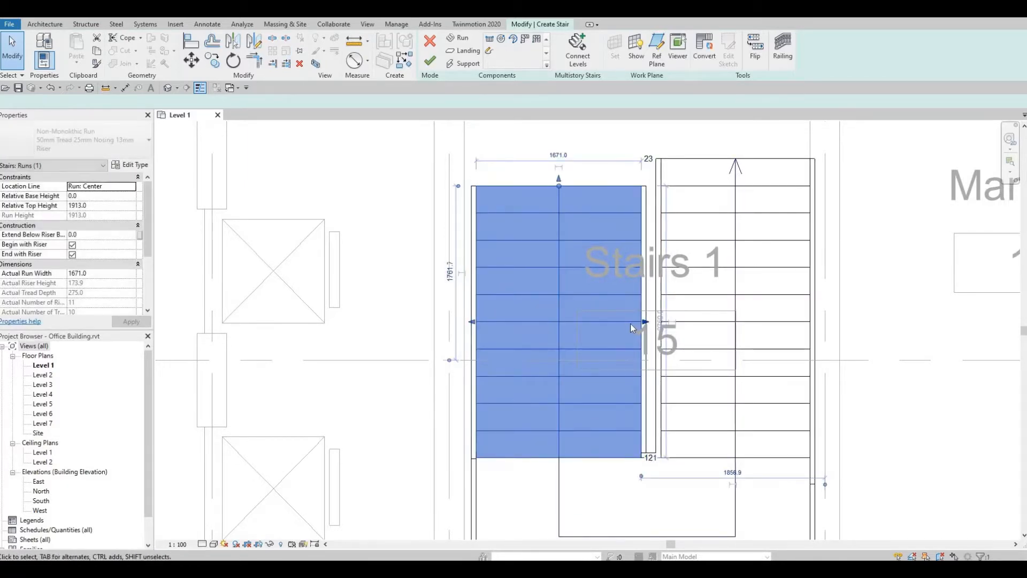
pyautogui.scroll(-5, 644, 323)
pyautogui.moveTo(646, 427); pyautogui.dragTo(645, 427, button='middle')
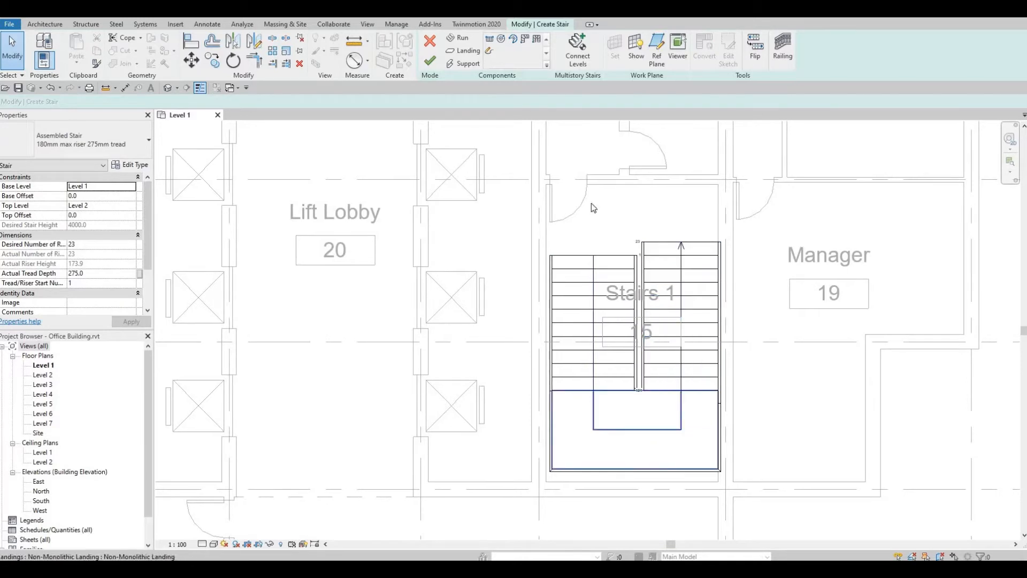
# - Finish the stair and delete the outer railing along the stairwell walls
pyautogui.click(431, 62)
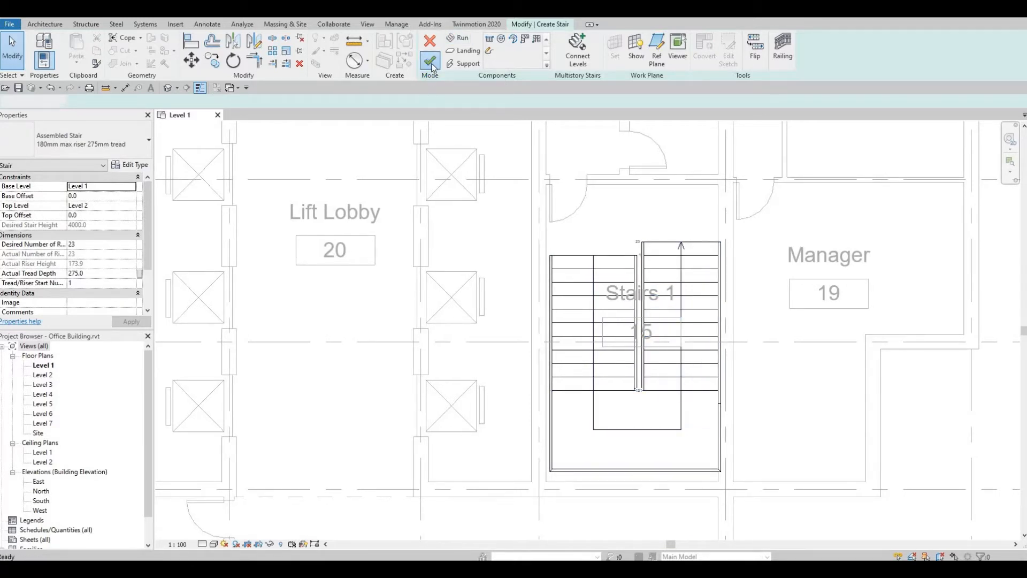
pyautogui.click(555, 455)
pyautogui.press('Delete')
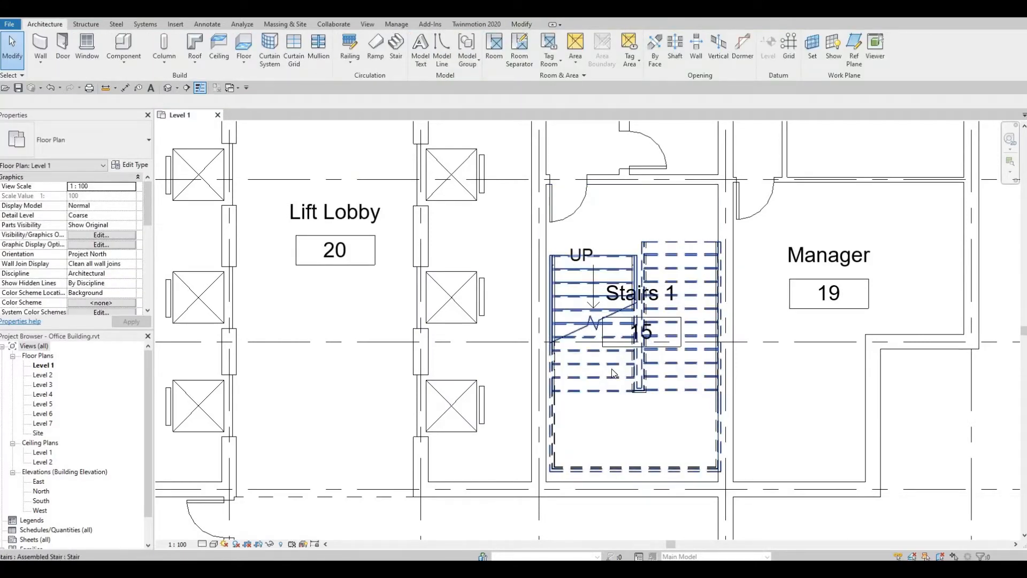
# - Nudge the finished stair four increments down and one to the left, closer to the Stairs 1 walls
pyautogui.click(612, 374)
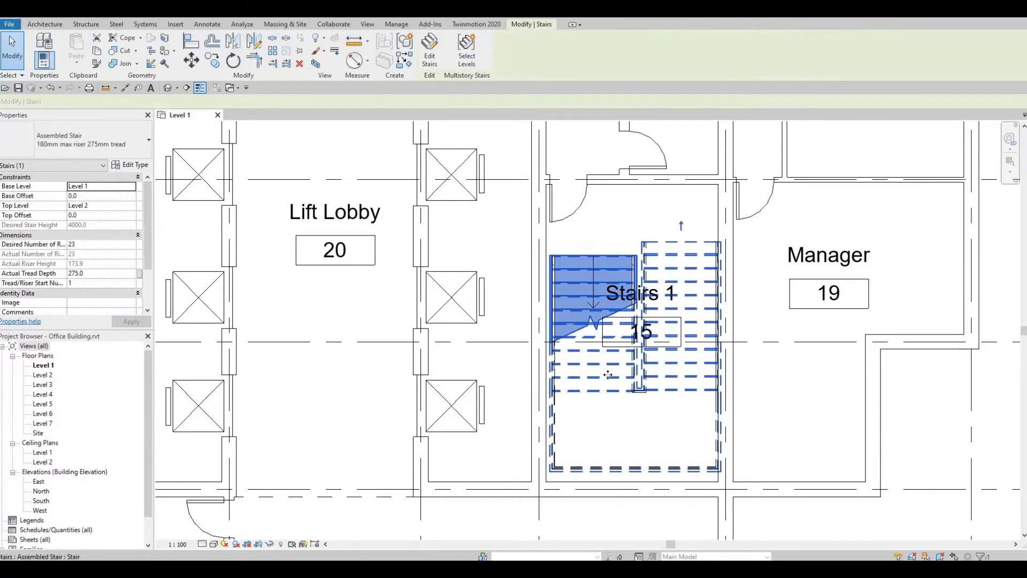
pyautogui.press('Down')
pyautogui.press('Down')
pyautogui.press('Down')
pyautogui.press('Down')
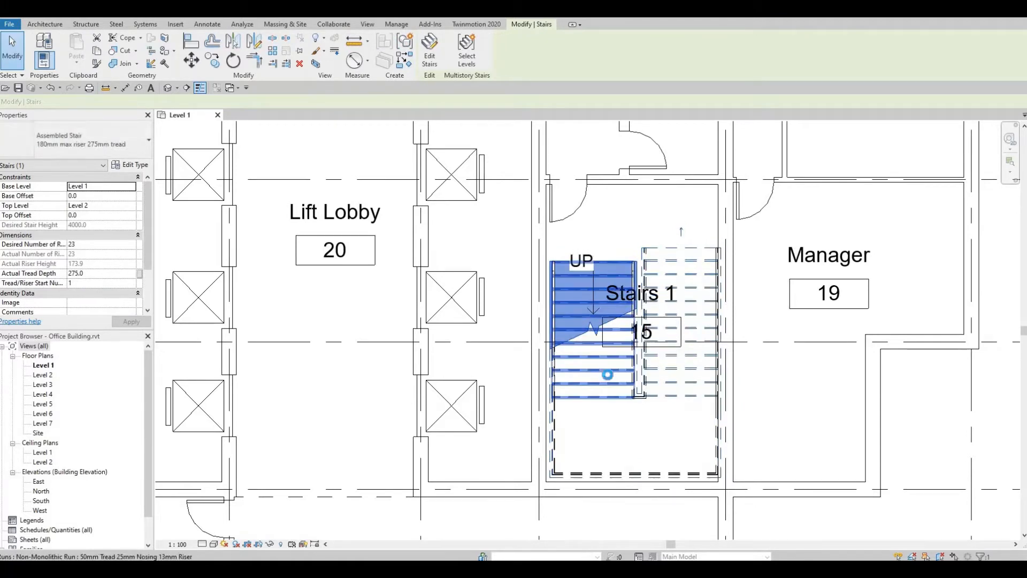
pyautogui.press('Left')
pyautogui.press('Escape')
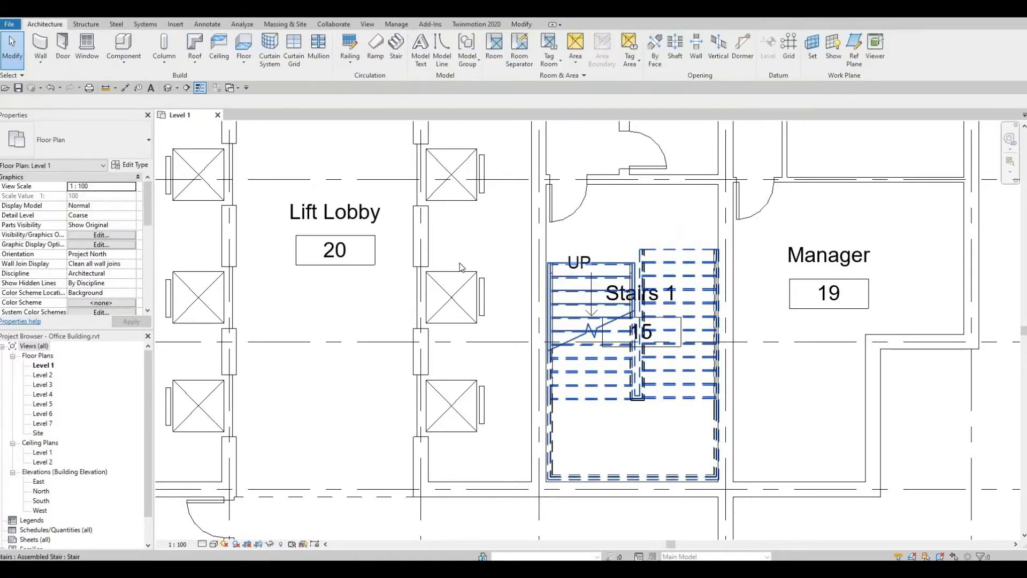
# - Measure the landing depth with a temporary aligned dimension from its outer edge to the inner railing, without placing it
pyautogui.click(126, 89)
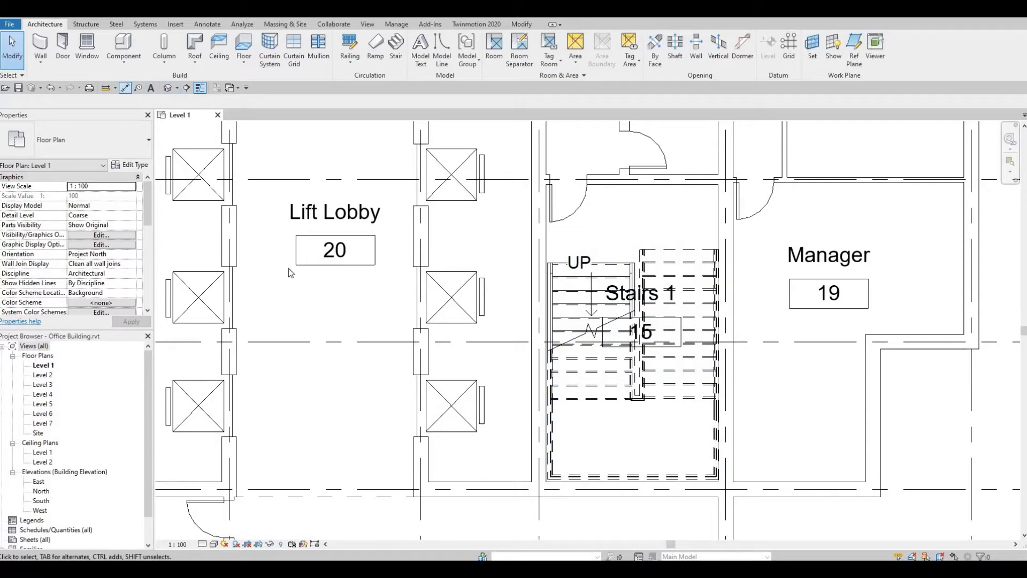
pyautogui.click(636, 469)
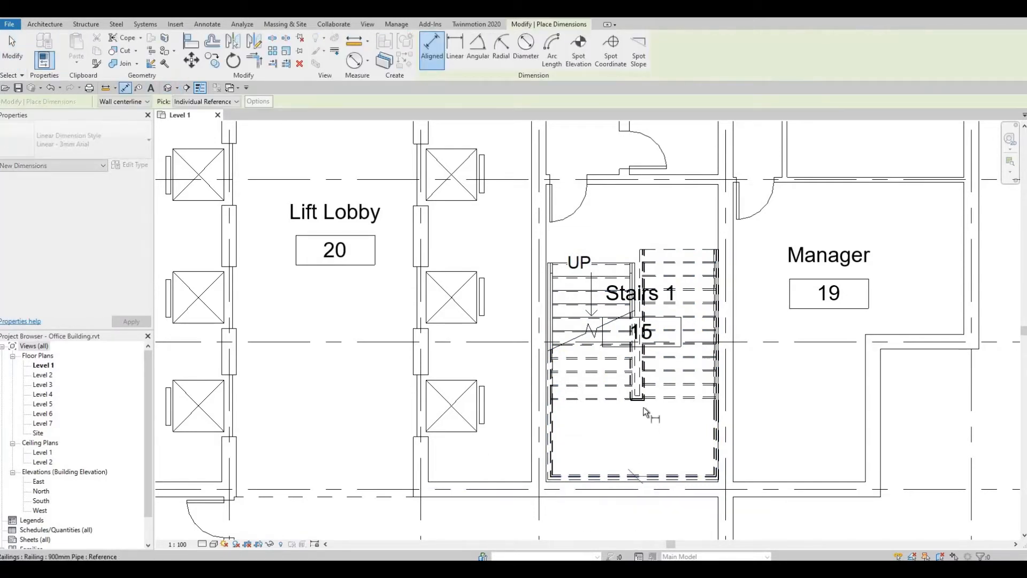
pyautogui.click(645, 400)
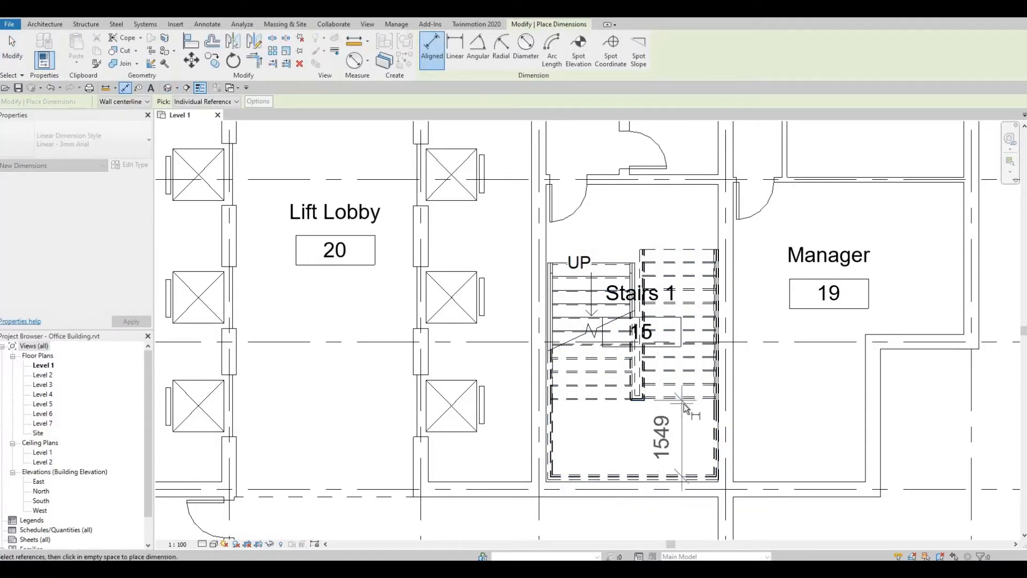
pyautogui.press('Escape')
pyautogui.press('Escape')
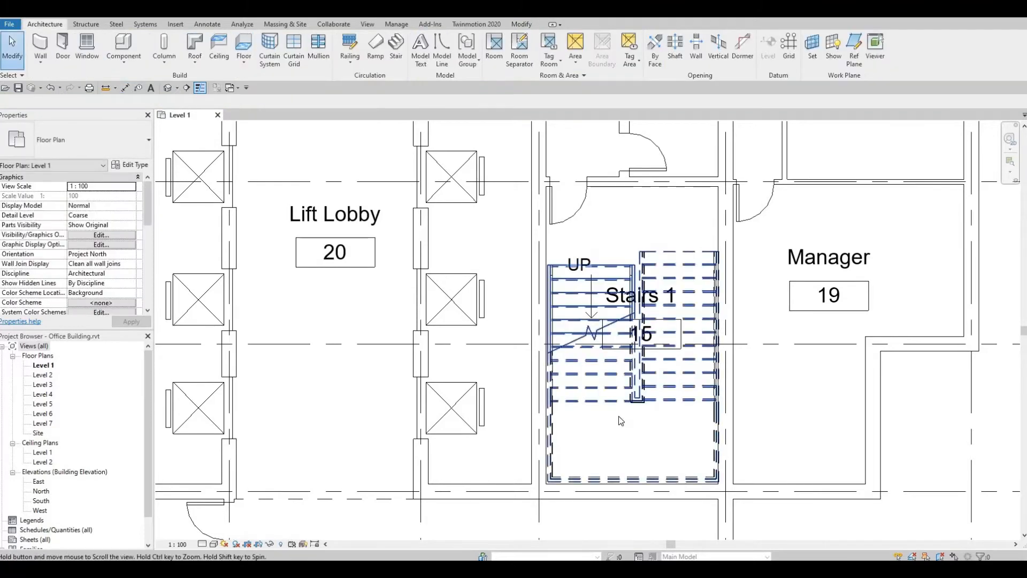
# - Copy the Stairs 1 stair and place the copy over the Break Room, just above Stair 2
pyautogui.scroll(-3, 632, 418)
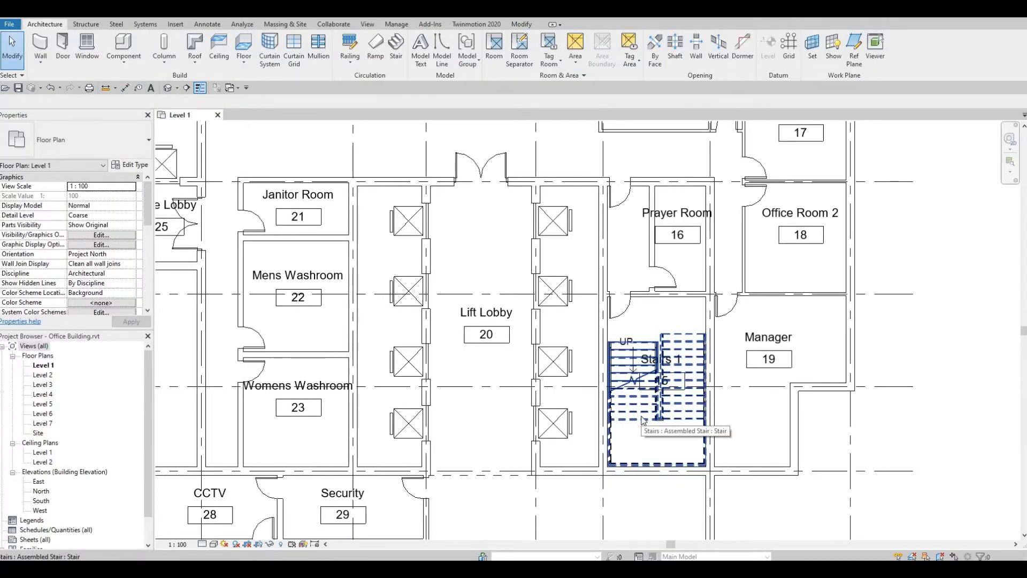
pyautogui.click(643, 421)
pyautogui.scroll(-1, 665, 433)
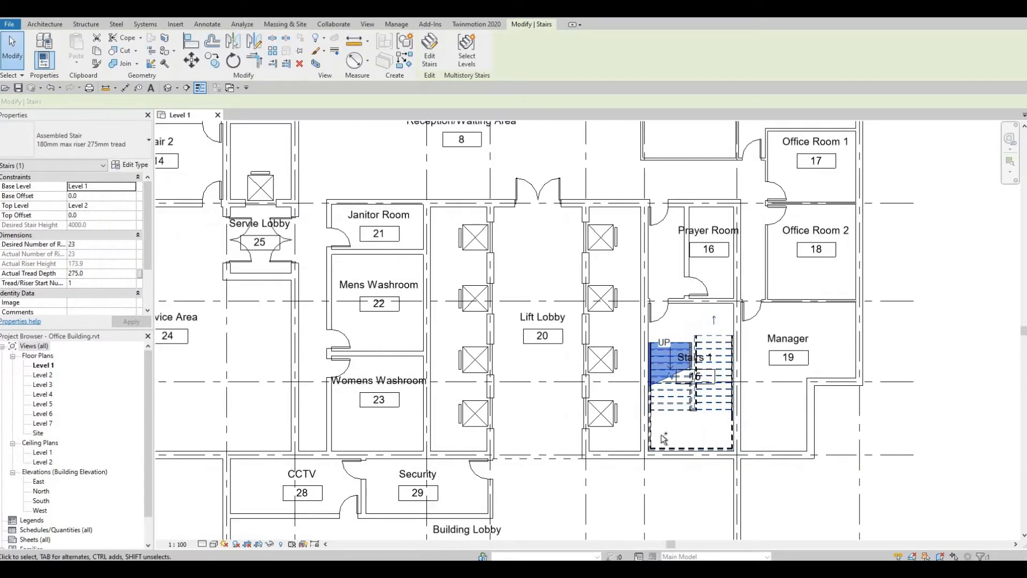
pyautogui.press('m')
pyautogui.press('v')
pyautogui.click(637, 470)
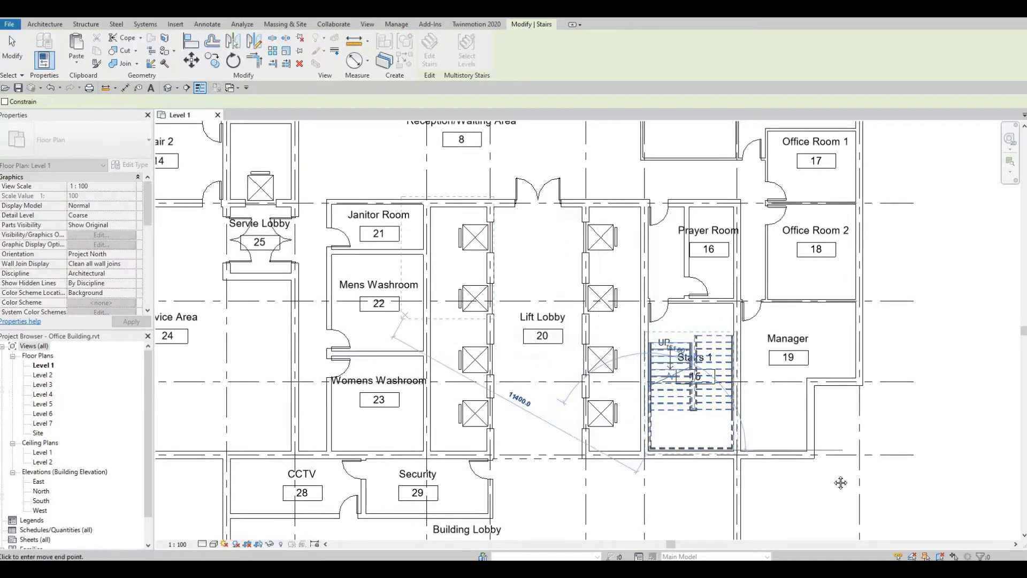
pyautogui.moveTo(160, 177); pyautogui.dragTo(588, 337, button='middle')
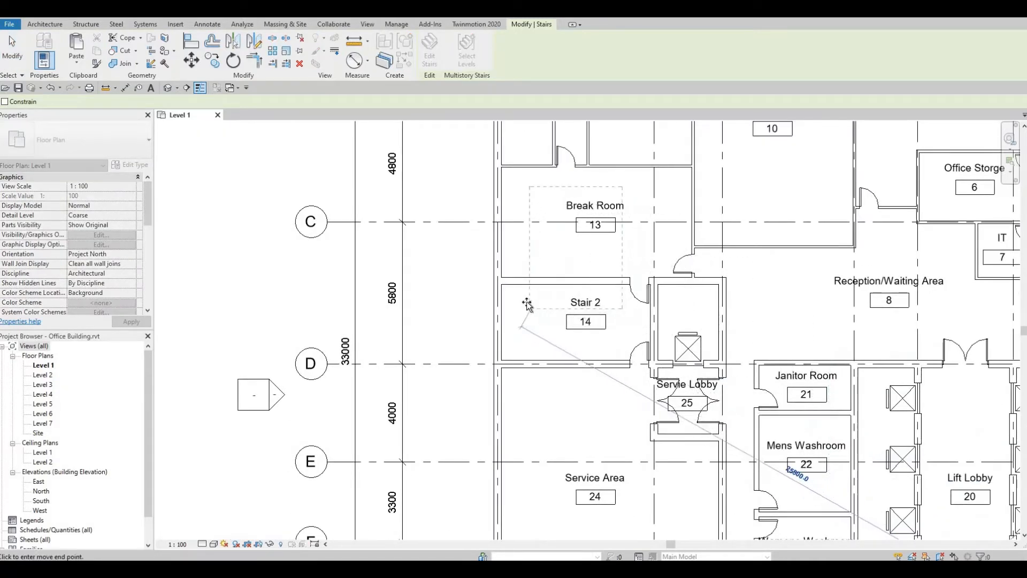
pyautogui.click(531, 305)
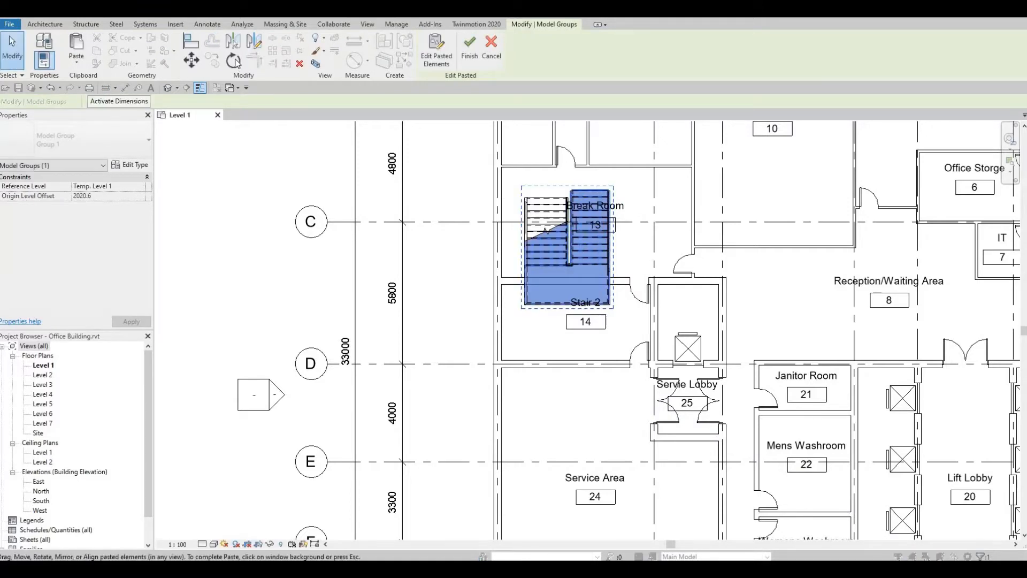
# - Rotate the pasted stair 90 degrees clockwise so that its landing faces the building's outer wall
pyautogui.click(233, 60)
pyautogui.click(447, 249)
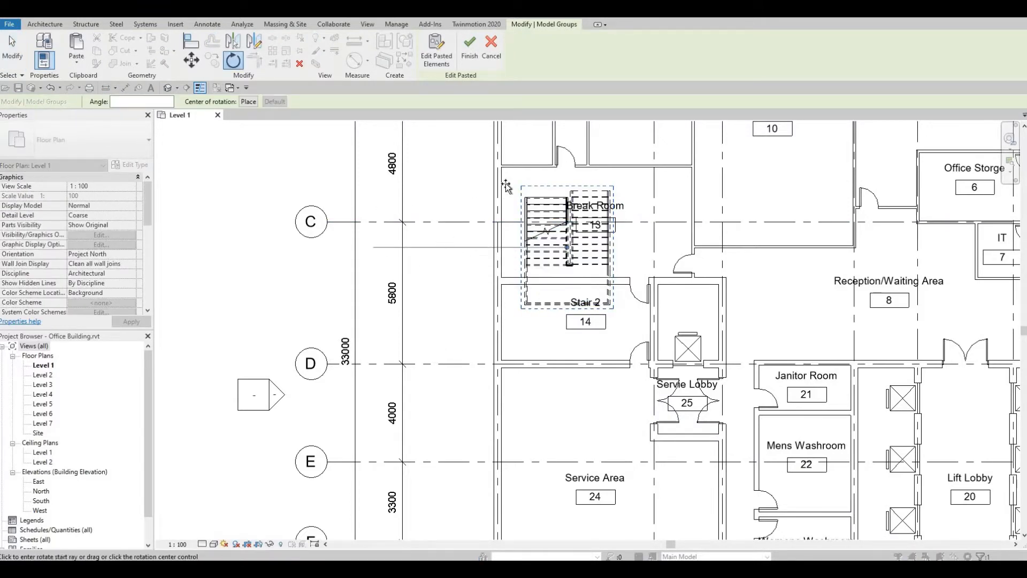
pyautogui.click(570, 176)
pyautogui.click(571, 328)
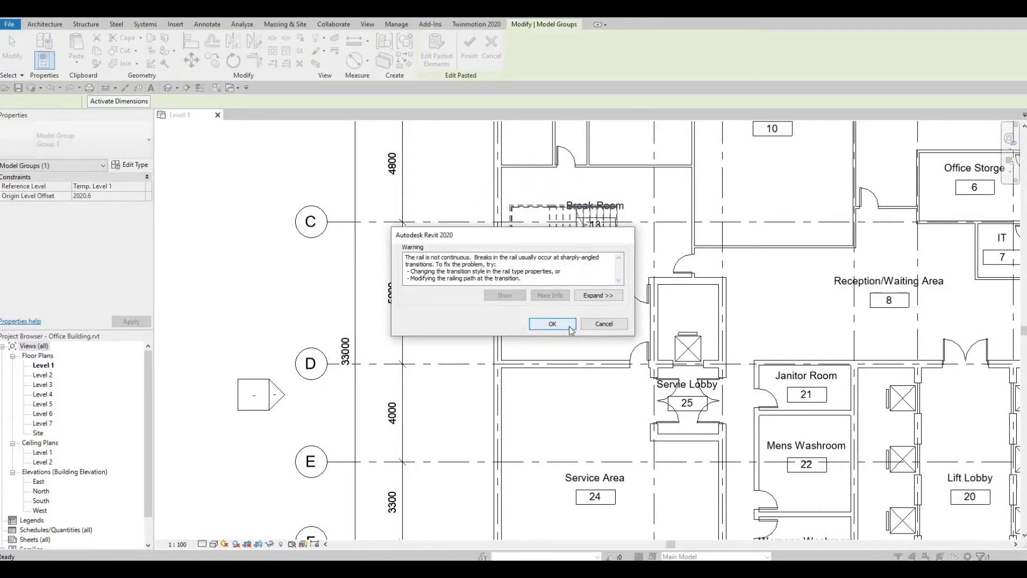
# - Move the rotated stair down into the Stair 2 room, against its upper and outer walls, and check the fit
pyautogui.click(547, 229)
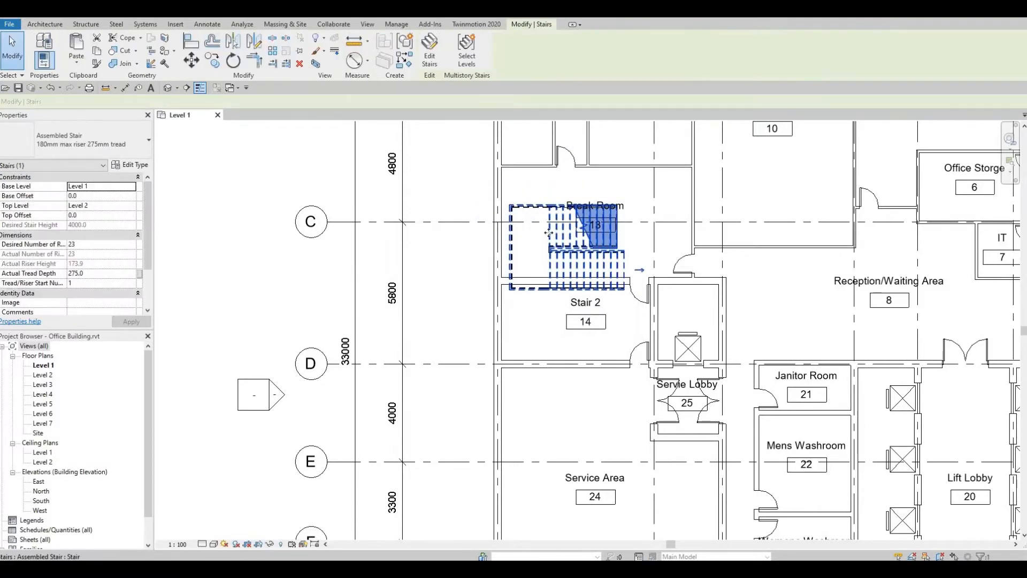
pyautogui.moveTo(541, 225); pyautogui.dragTo(541, 306)
pyautogui.scroll(2, 596, 356)
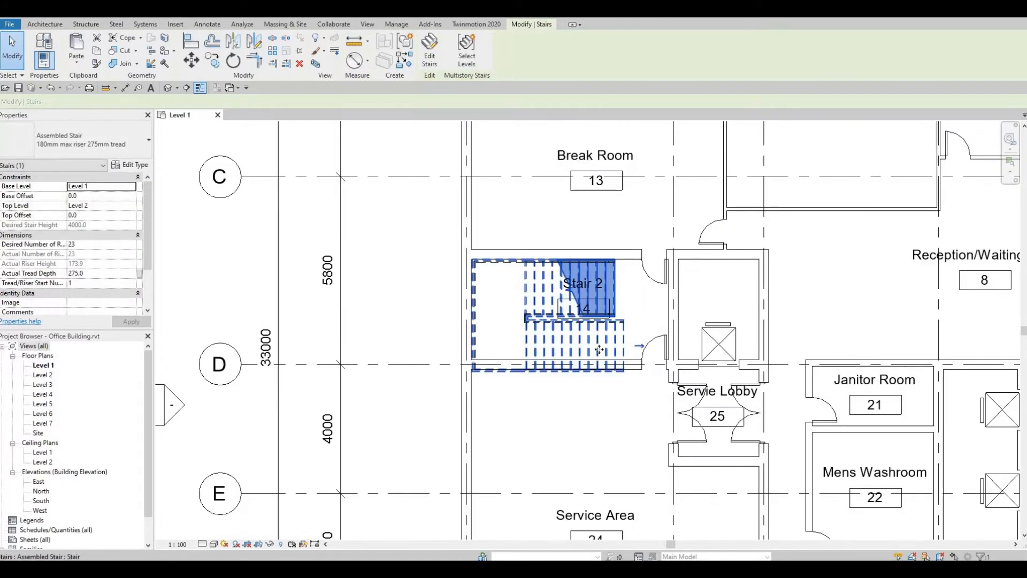
pyautogui.scroll(1, 617, 335)
pyautogui.moveTo(620, 324)
pyautogui.mouseDown(button='middle')
pyautogui.moveTo(607, 332)
pyautogui.moveTo(626, 328)
pyautogui.mouseUp(button='middle')
pyautogui.scroll(-2, 610, 329)
pyautogui.moveTo(527, 348); pyautogui.dragTo(531, 320, button='middle')
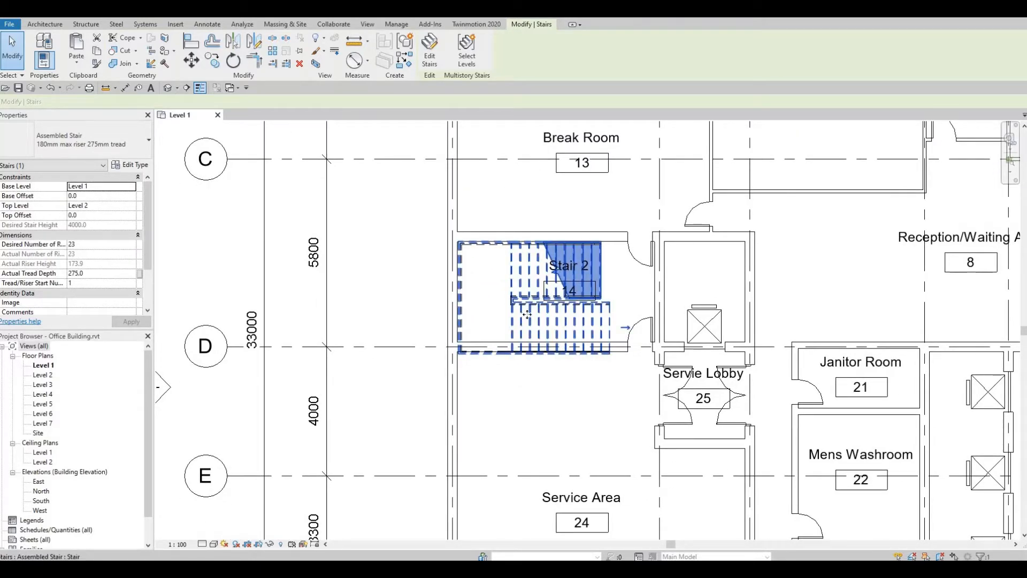
# - Move the stair out of Stair 2 into the Service Area just below and deselect it
pyautogui.moveTo(531, 273); pyautogui.dragTo(544, 298)
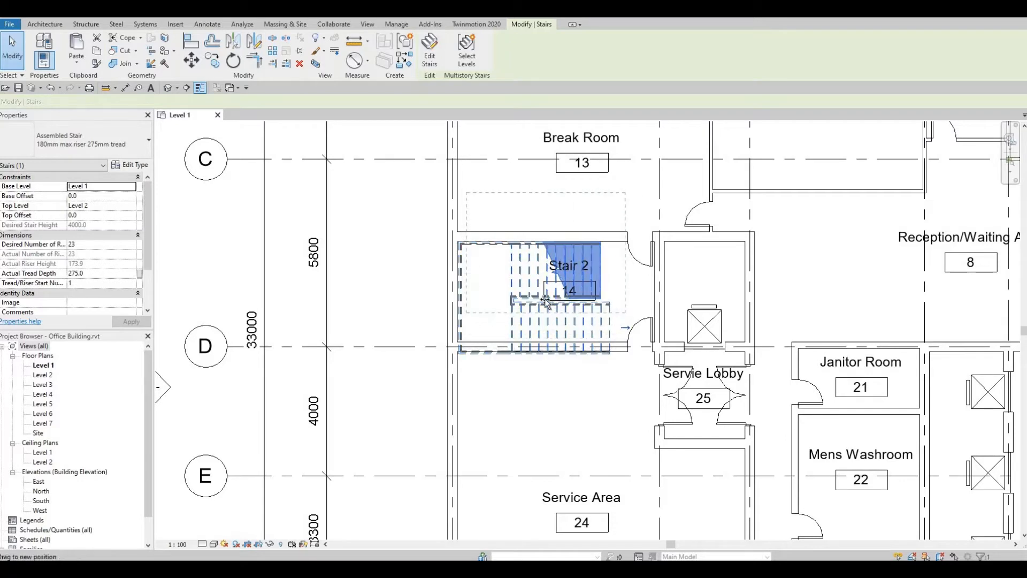
pyautogui.moveTo(537, 353); pyautogui.dragTo(541, 428)
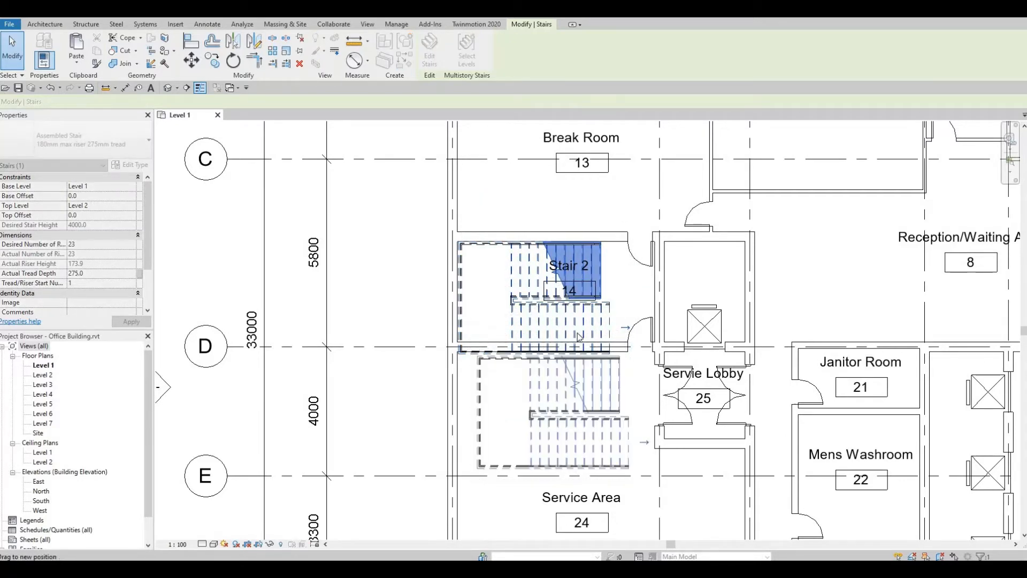
pyautogui.press('Escape')
# - Nudge the wall between the Break Room and Stair 2 upward until it is 3580 mm from the grid D wall
pyautogui.click(582, 239)
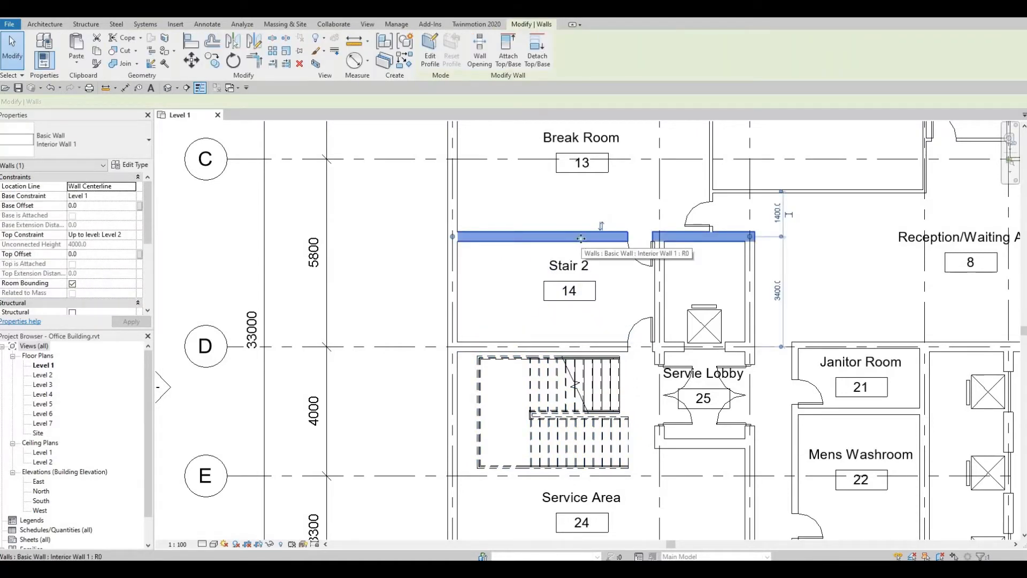
pyautogui.moveTo(579, 239); pyautogui.dragTo(579, 240)
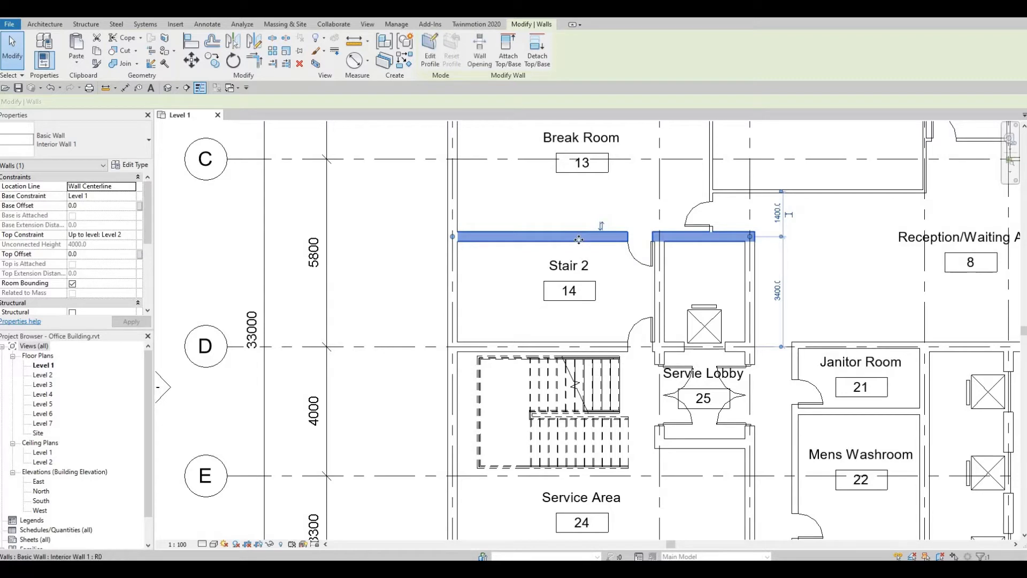
pyautogui.press('Up')
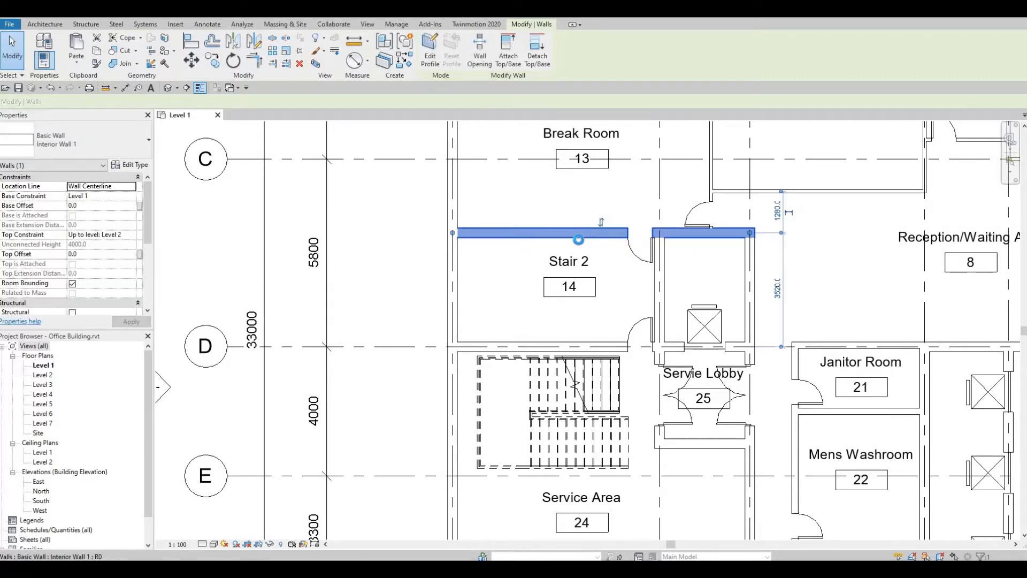
pyautogui.press('Up')
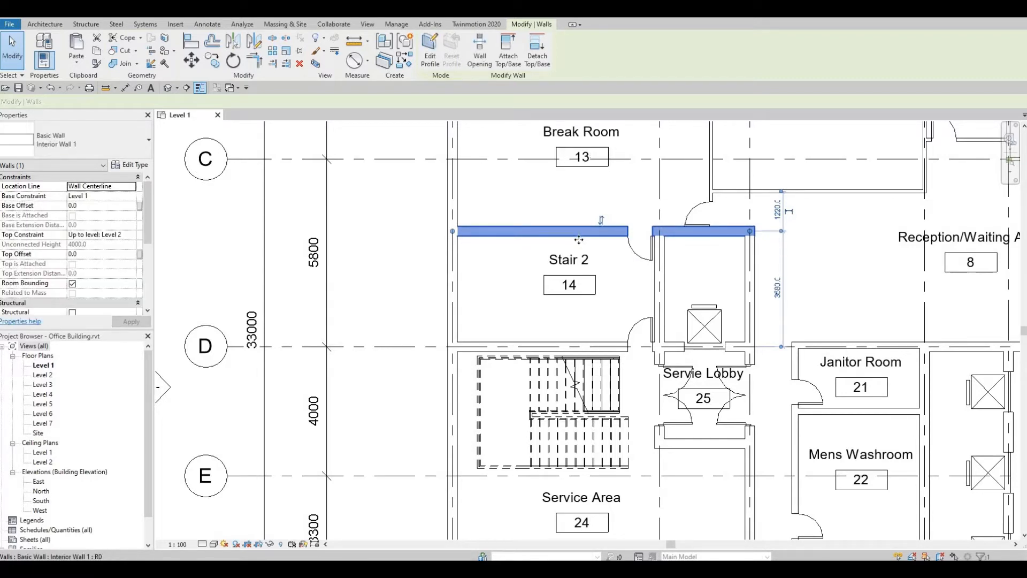
# - Shift the door between the Break Room and the reception area up to 700 mm from the Stair 2 upper wall
pyautogui.click(702, 208)
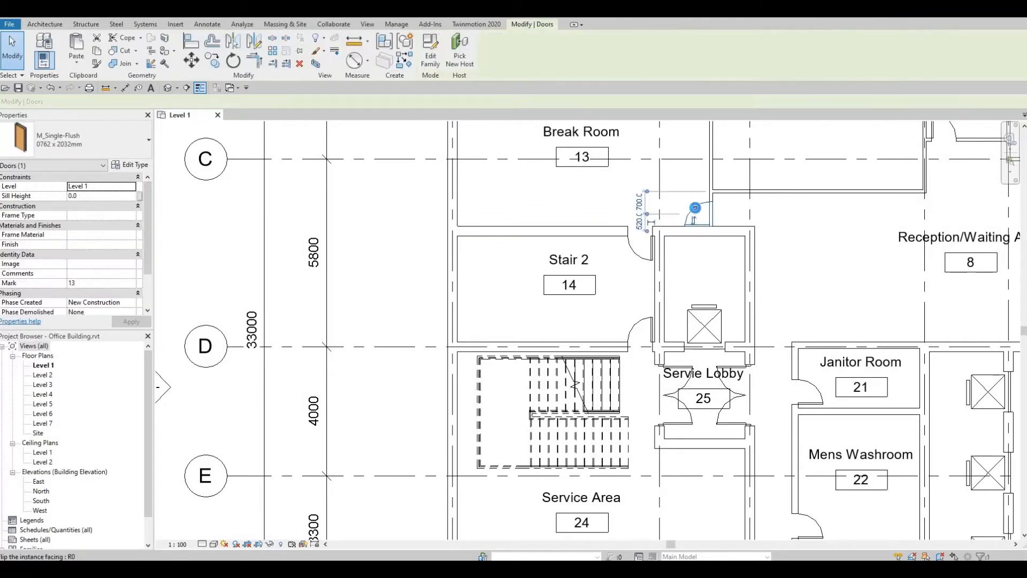
pyautogui.click(695, 207)
pyautogui.click(697, 212)
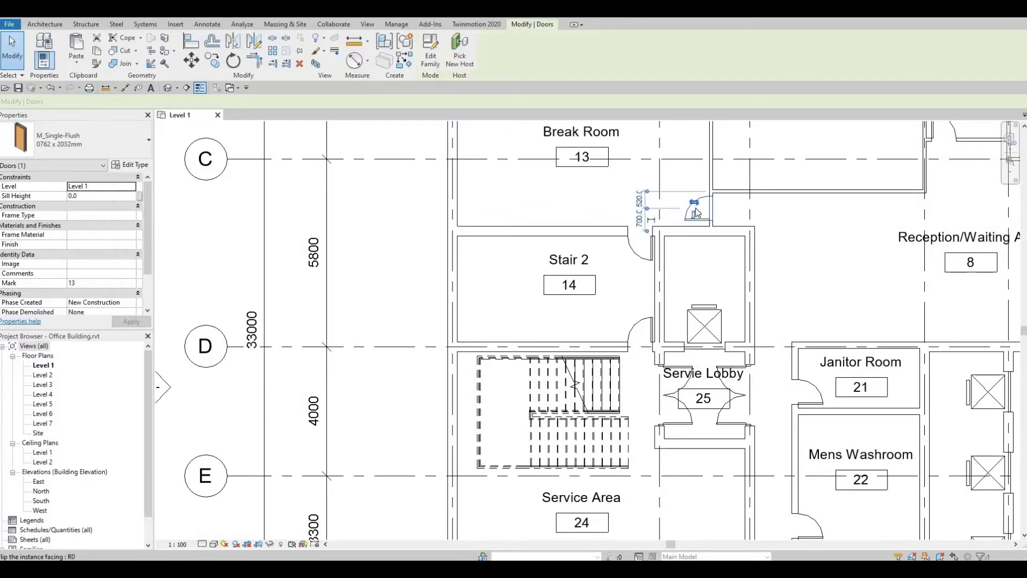
pyautogui.click(576, 192)
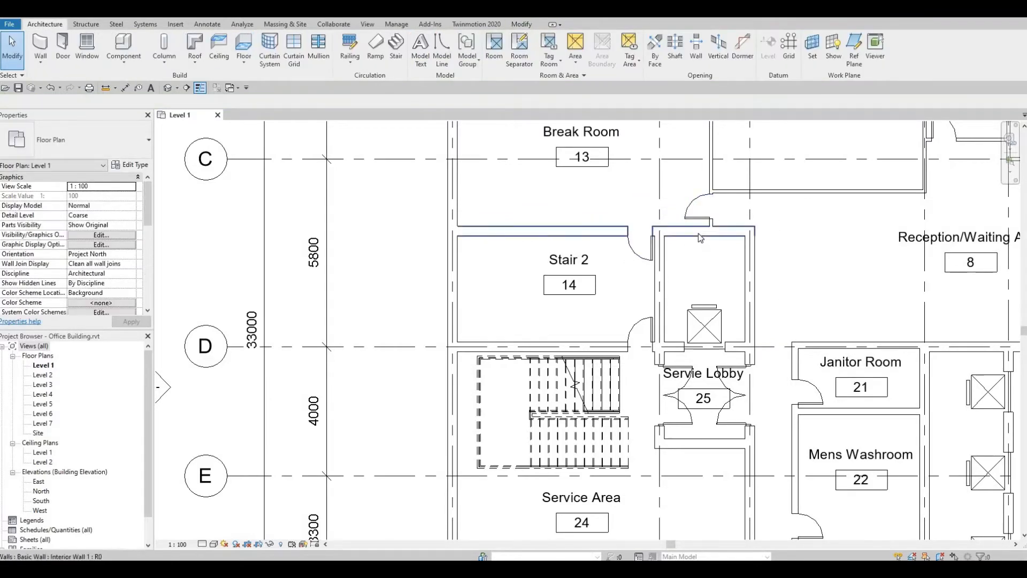
# - Nudge the Stair 2 upper wall further up, to 3700 mm from the grid D wall
pyautogui.click(699, 233)
pyautogui.press('Up')
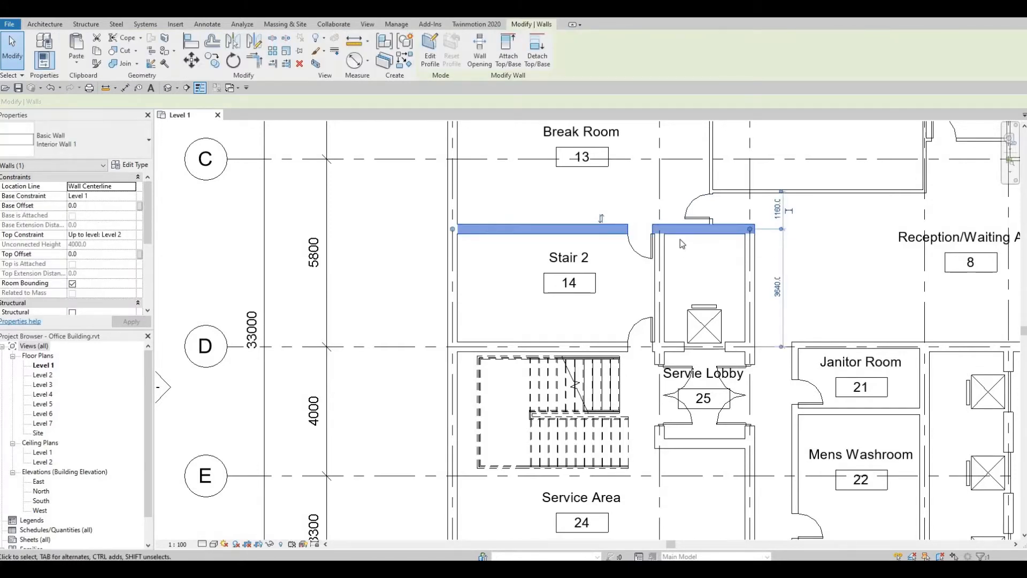
pyautogui.press('Up')
pyautogui.click(676, 242)
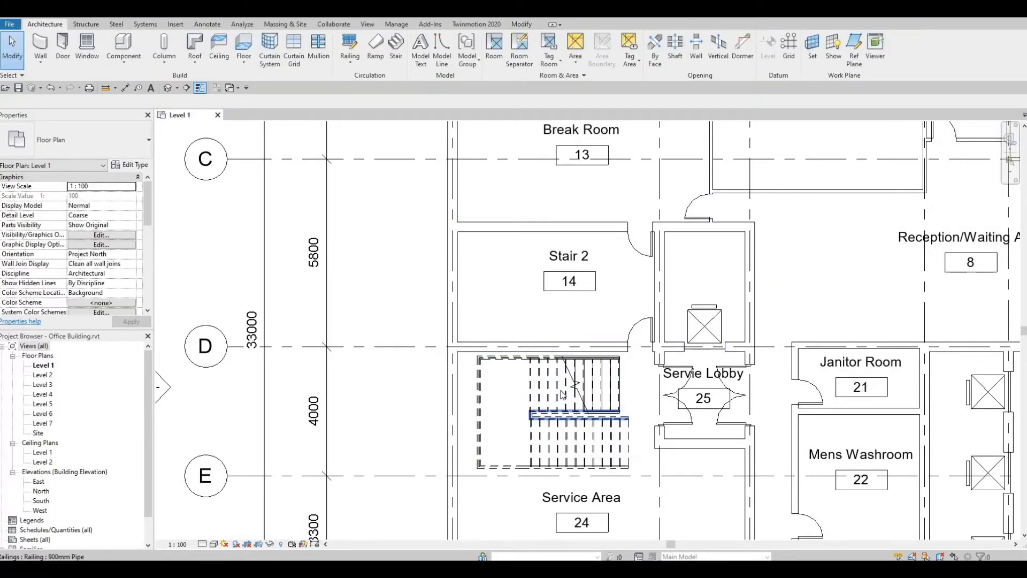
# - Move the stair from the Service Area into the enlarged Stair 2 room and nudge it sideways to fit beside the outer wall
pyautogui.click(544, 386)
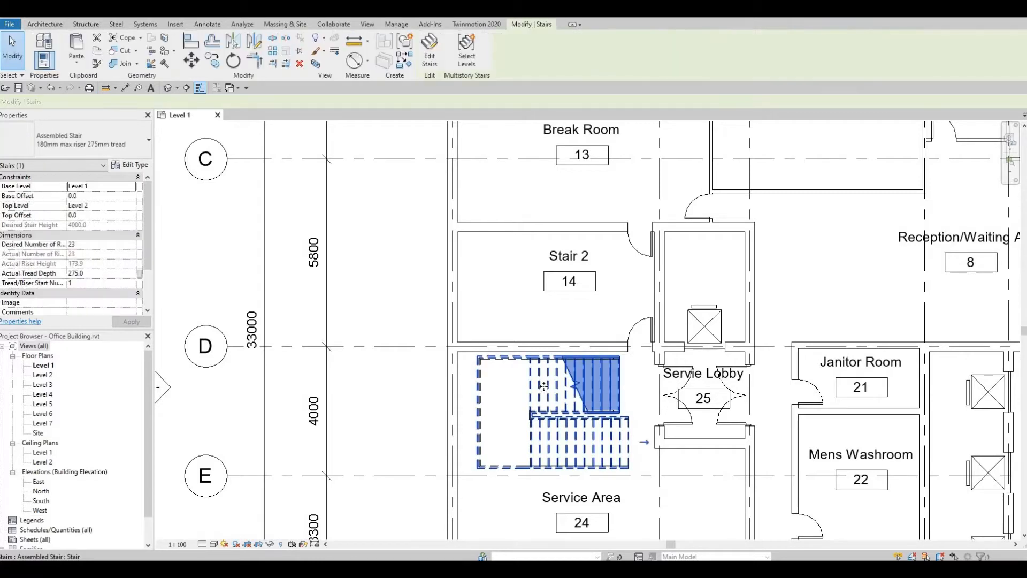
pyautogui.moveTo(543, 307); pyautogui.dragTo(527, 262)
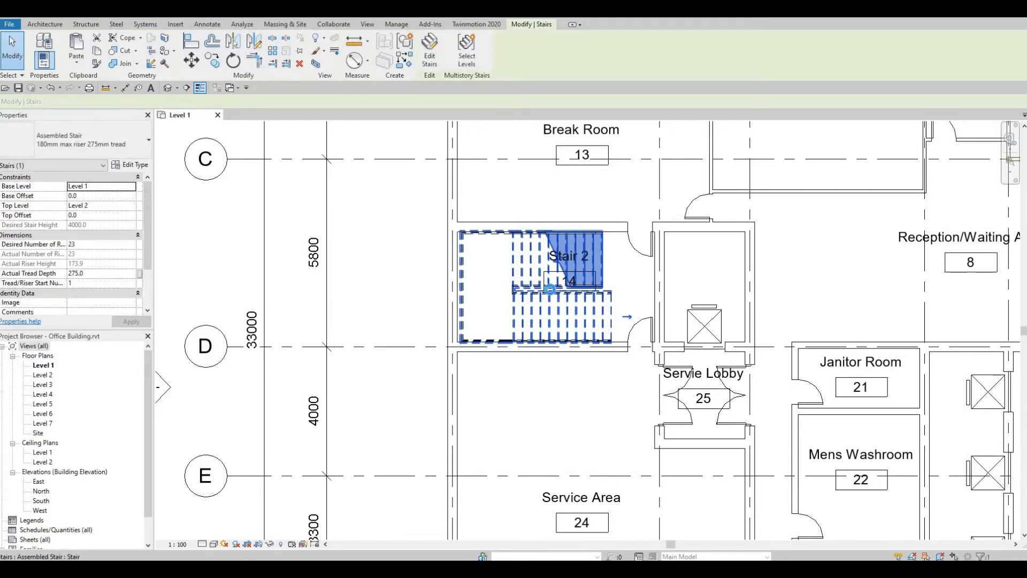
pyautogui.press('Left')
pyautogui.press('Left')
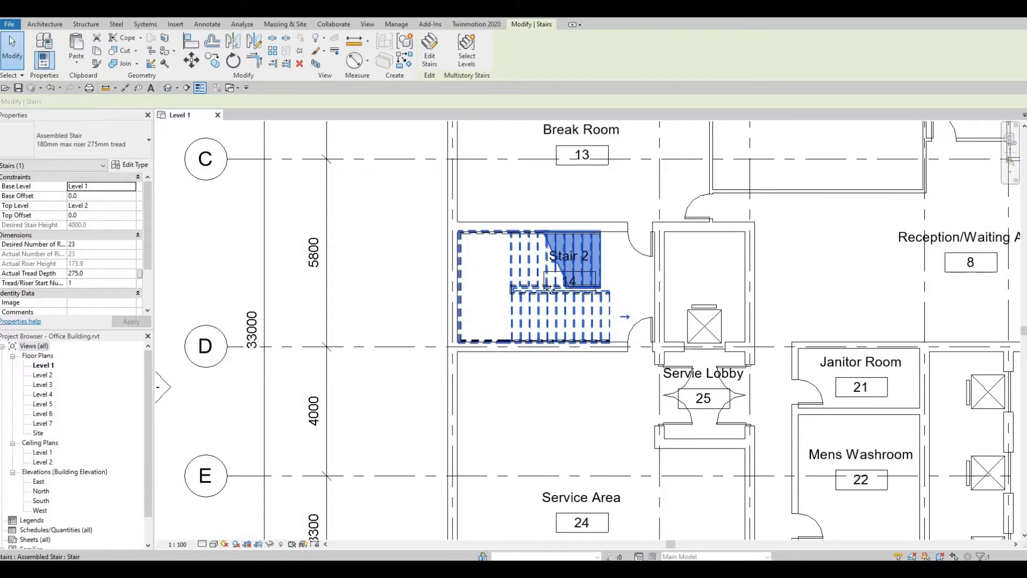
pyautogui.press('Right')
pyautogui.press('Escape')
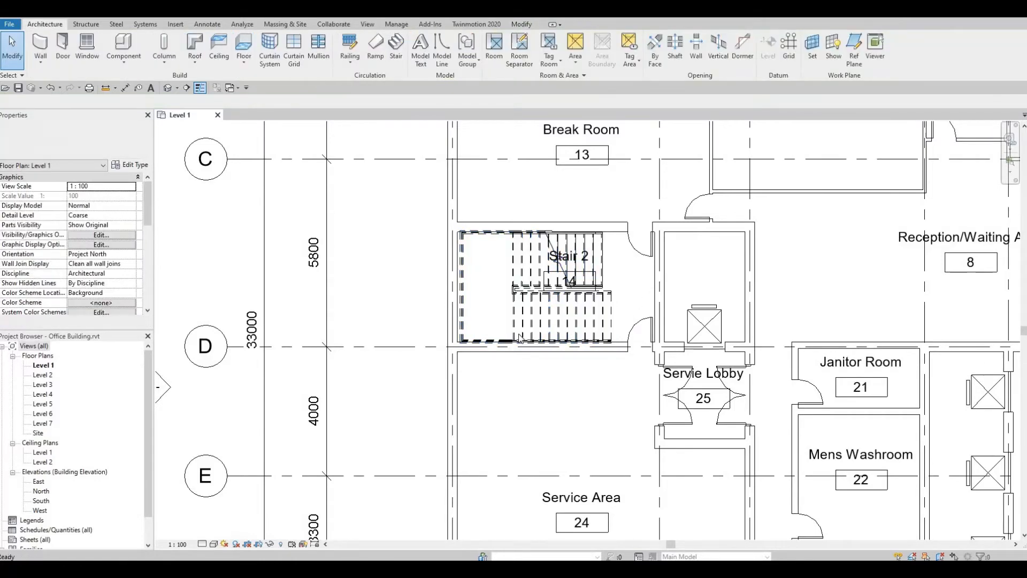
# - Nudge the wall between the Break Room and Stair 2 up one more increment, to 3760 mm from the grid D wall
pyautogui.moveTo(555, 381); pyautogui.dragTo(527, 339, button='middle')
pyautogui.scroll(-5, 527, 338)
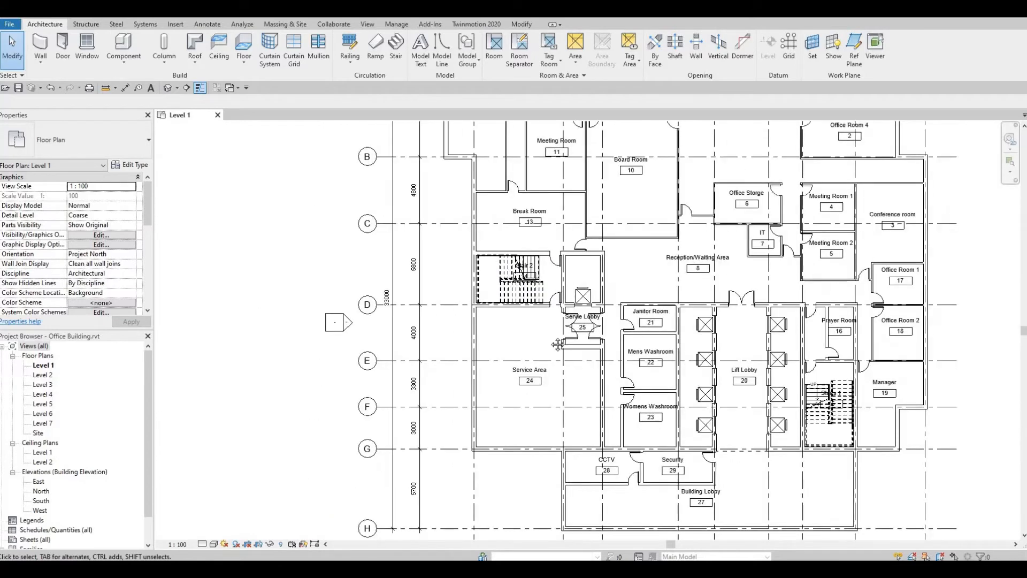
pyautogui.scroll(2, 492, 241)
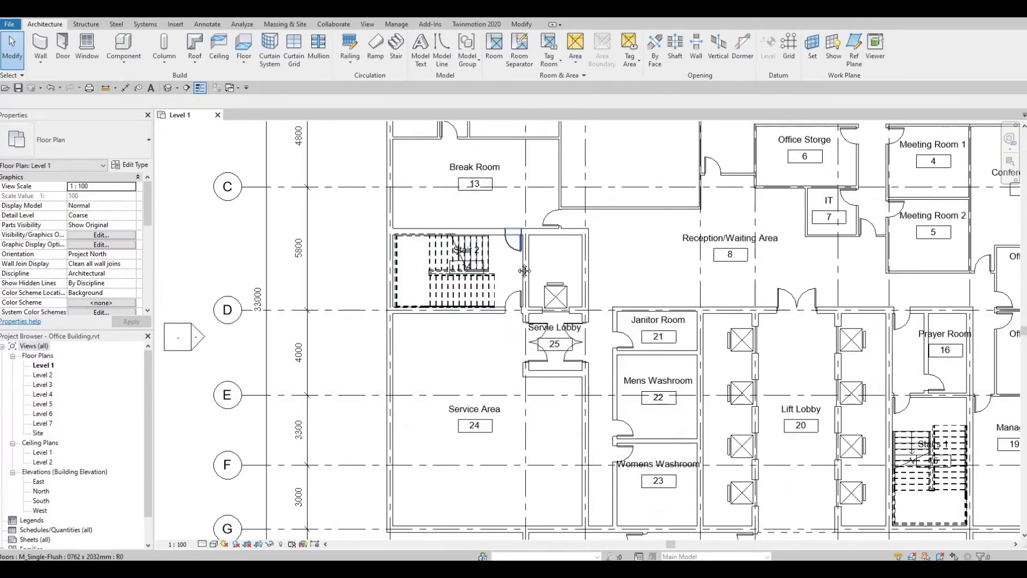
pyautogui.scroll(2, 477, 257)
pyautogui.click(473, 261)
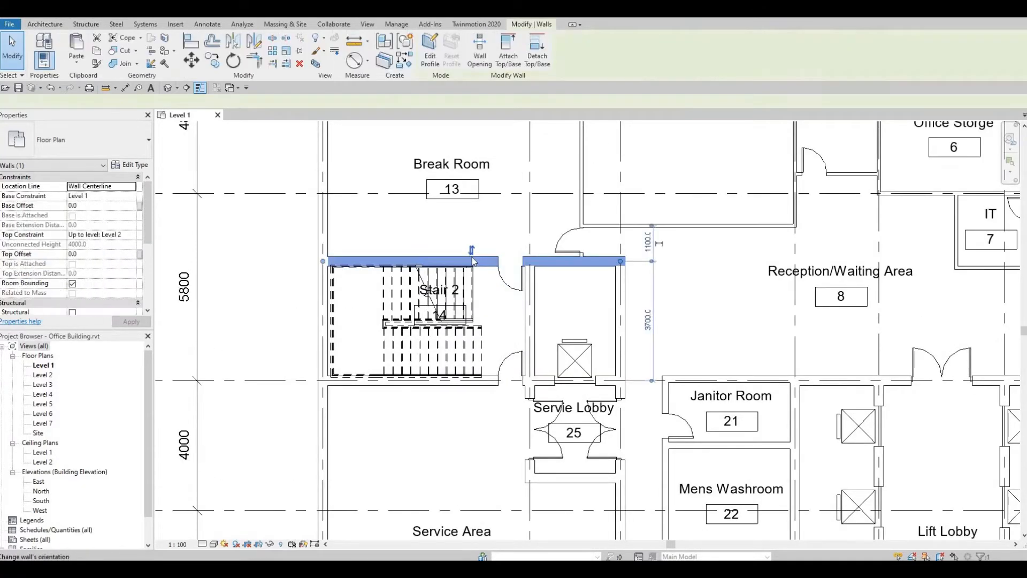
pyautogui.press('Up')
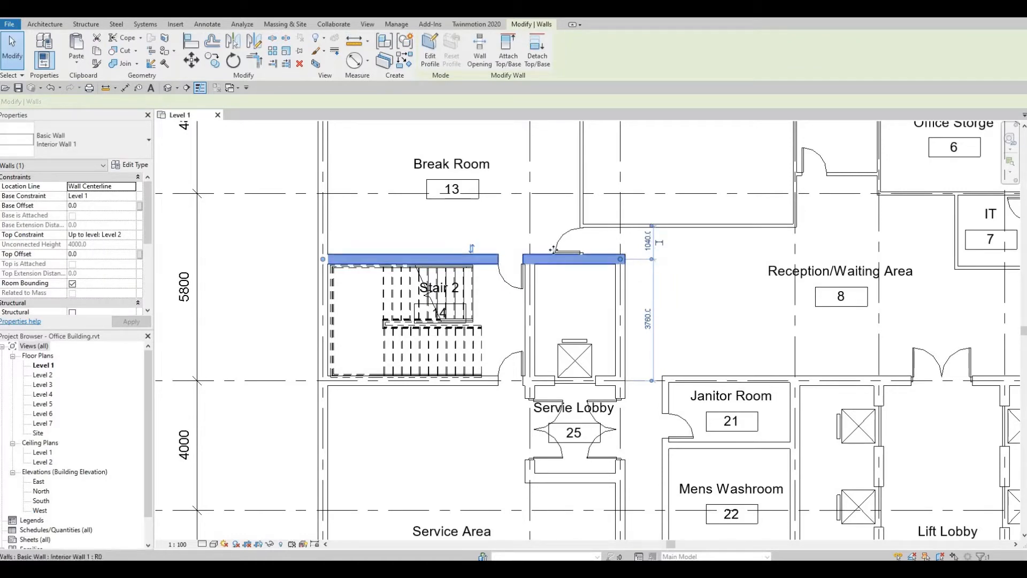
# - Set the distance from the Board Room's lower wall to the Janitor Room's upper wall to 4800 mm
pyautogui.scroll(-2, 653, 283)
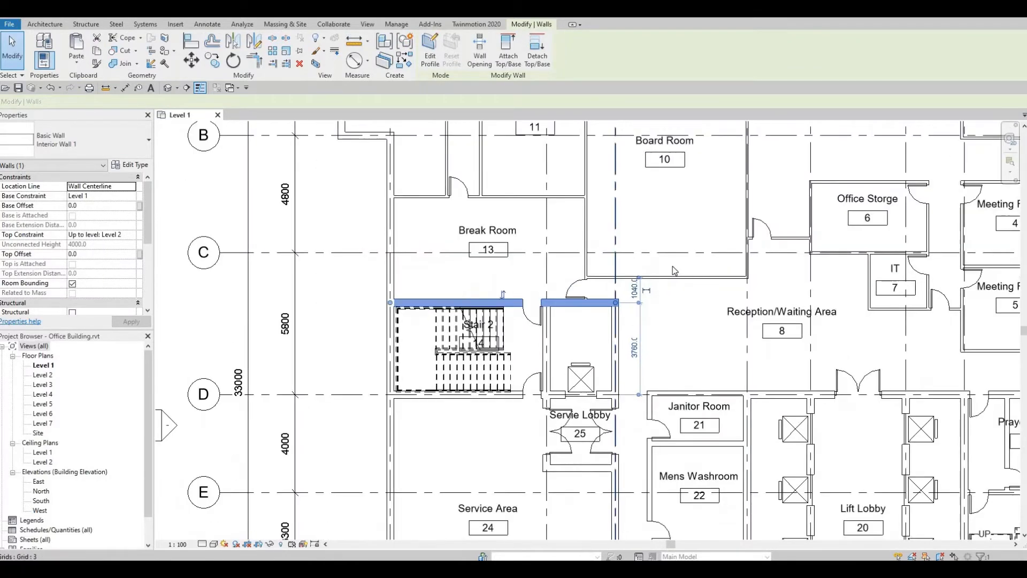
pyautogui.click(681, 287)
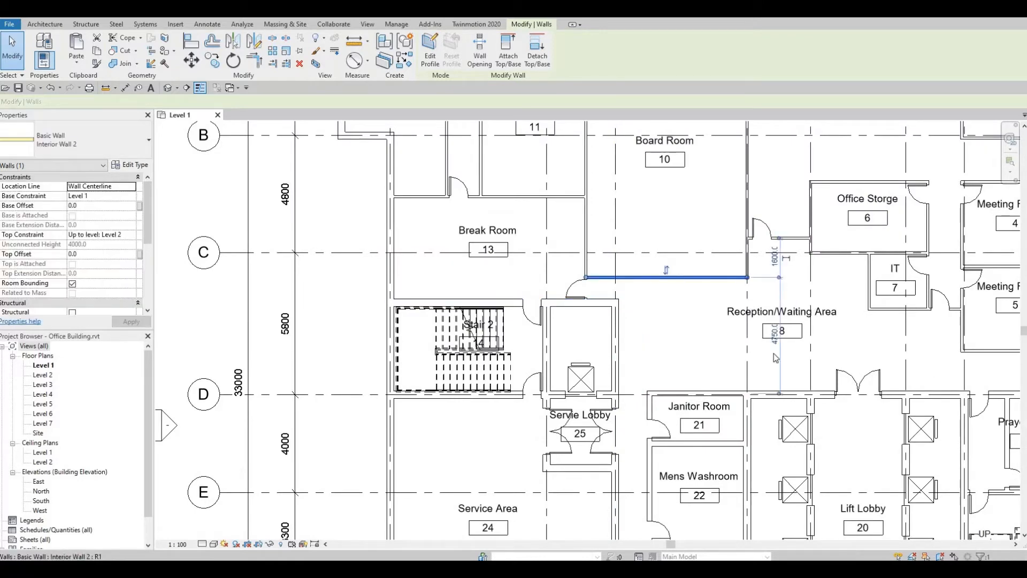
pyautogui.scroll(5, 778, 338)
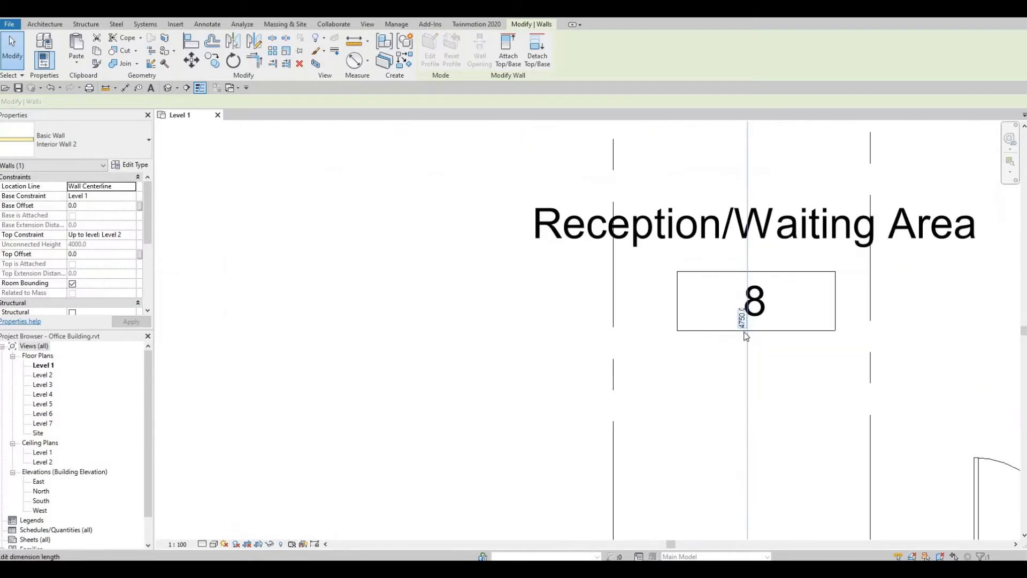
pyautogui.scroll(-2, 749, 330)
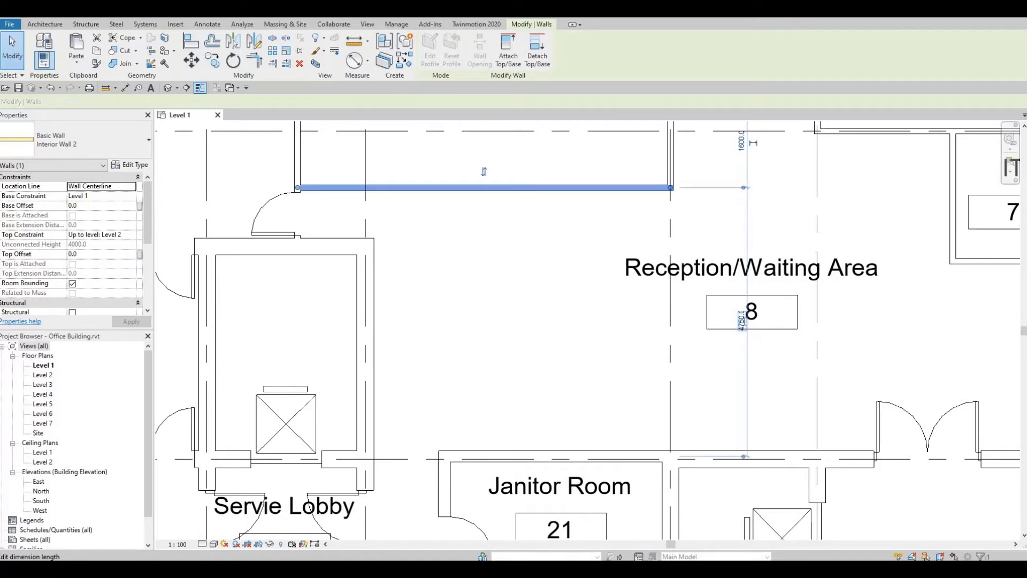
pyautogui.click(741, 322)
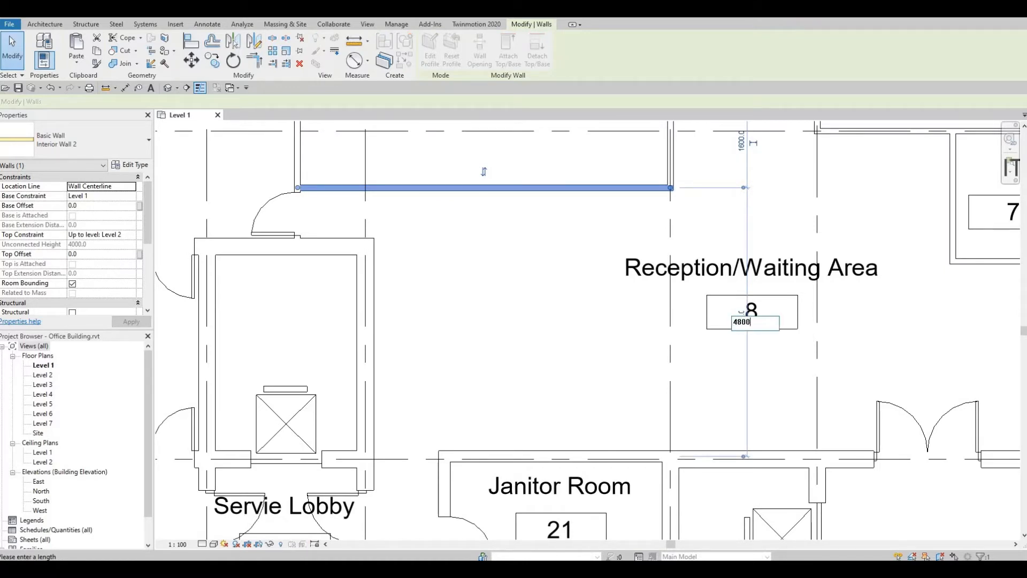
pyautogui.press('Return')
pyautogui.click(526, 335)
pyautogui.moveTo(555, 287); pyautogui.dragTo(665, 322, button='middle')
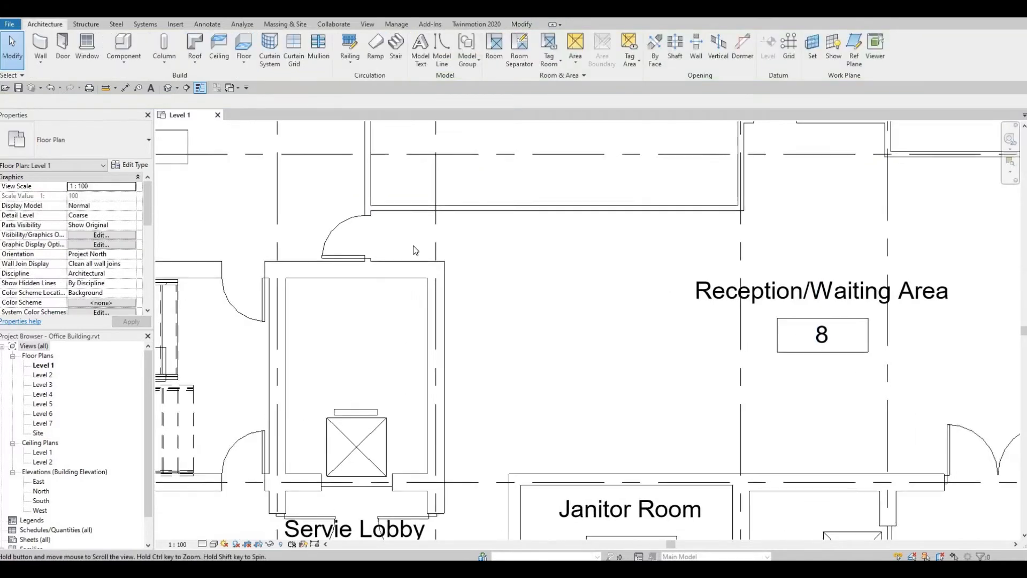
# - Nudge the single-flush door below the Board Room upward, to 470 mm from the Board Room's lower wall
pyautogui.click(405, 231)
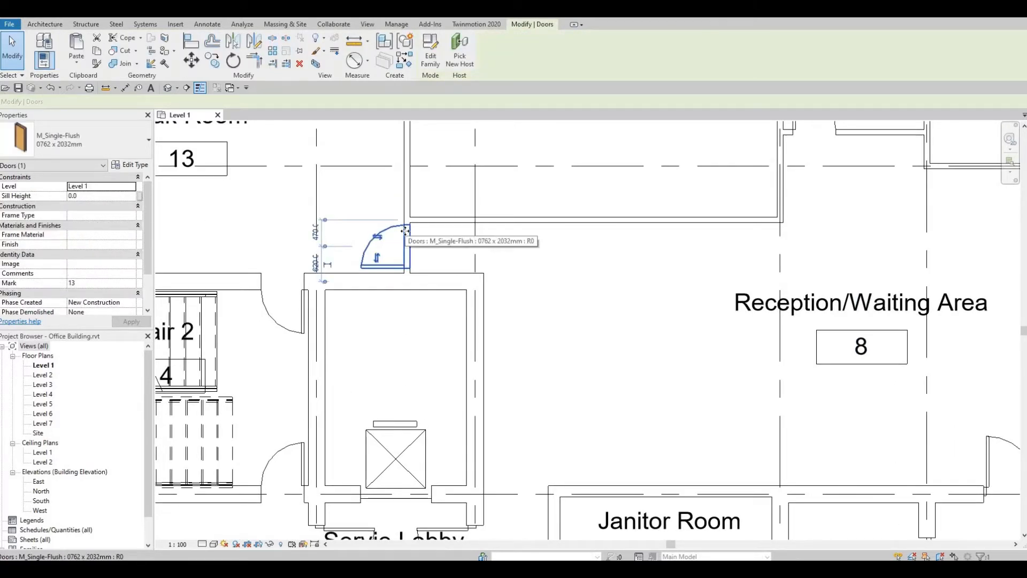
pyautogui.press('Up')
pyautogui.press('Escape')
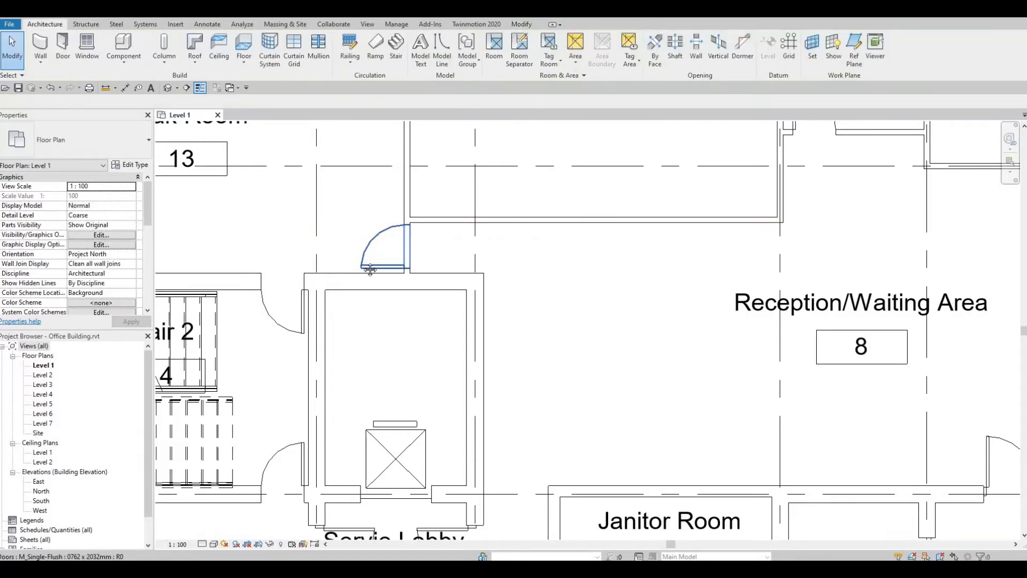
# - Nudge the wall between the Break Room and Stair 2 further up, to 3800 mm from the grid D wall
pyautogui.moveTo(328, 283); pyautogui.dragTo(642, 269, button='middle')
pyautogui.click(641, 268)
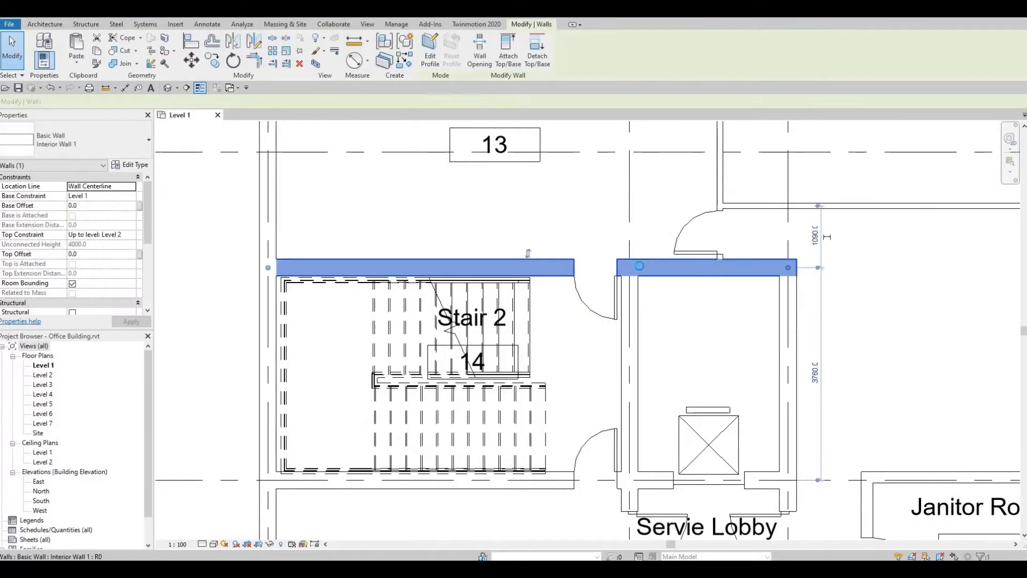
pyautogui.press('Escape')
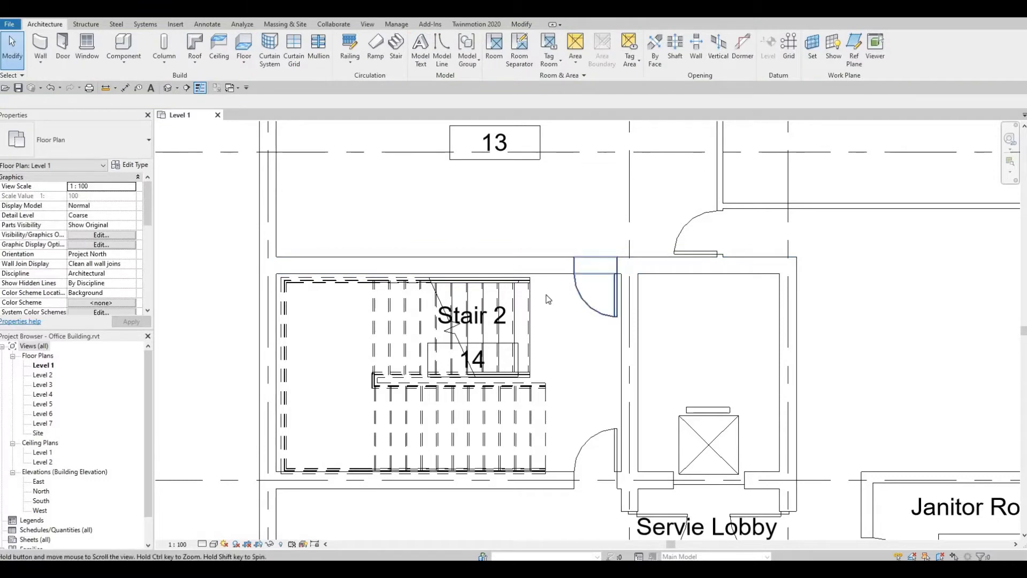
pyautogui.scroll(-1, 548, 298)
pyautogui.moveTo(548, 298); pyautogui.dragTo(586, 276, button='middle')
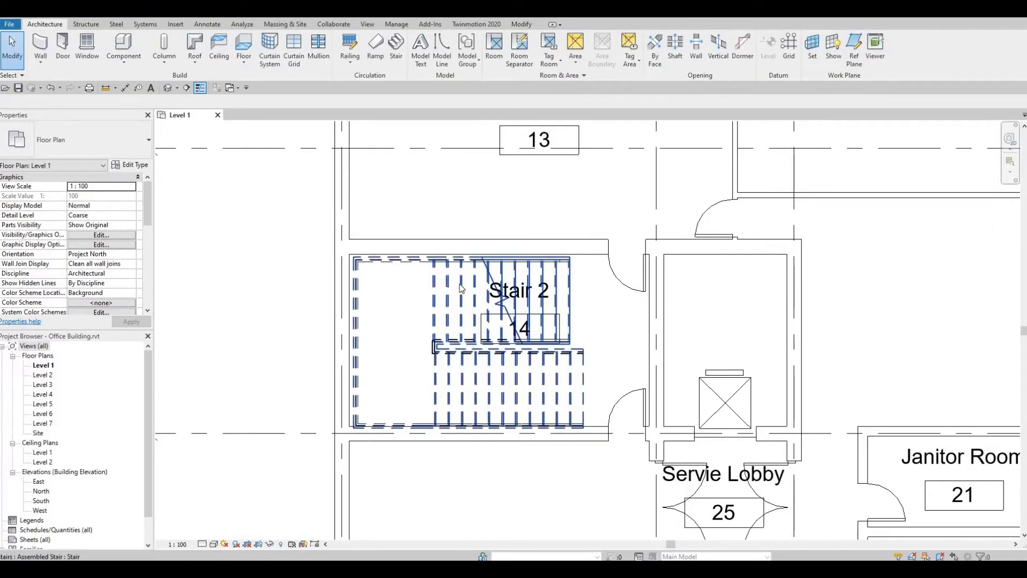
# - Set the distance from the Board Room's lower wall to the Stair 2 upper wall to 1000 mm
pyautogui.click(589, 246)
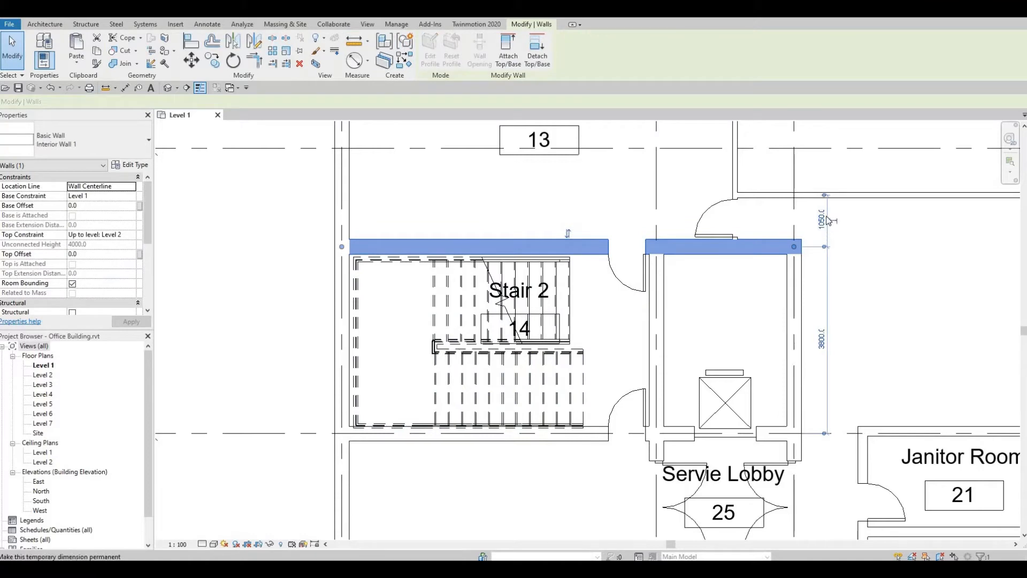
pyautogui.scroll(4, 818, 220)
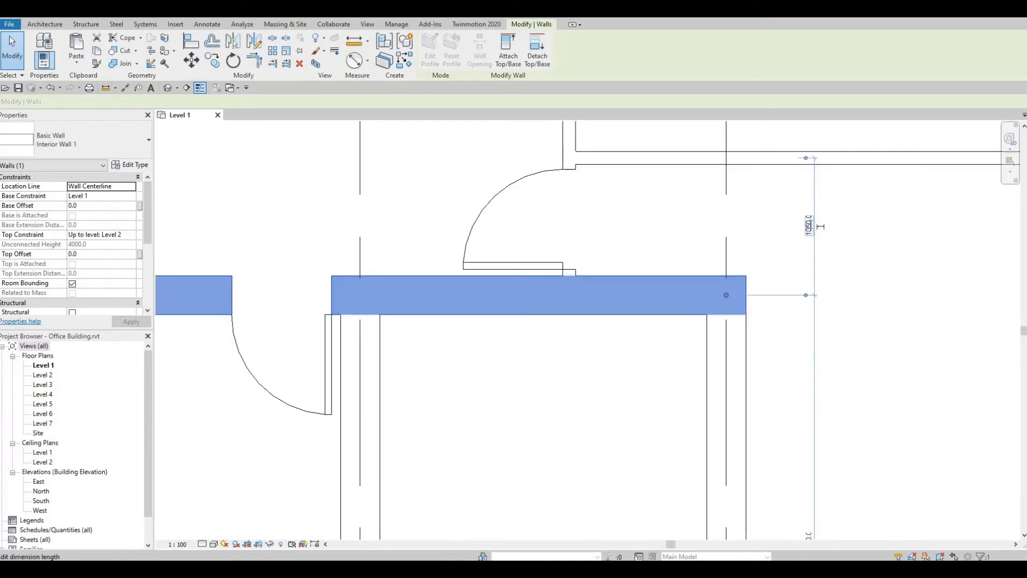
pyautogui.click(810, 223)
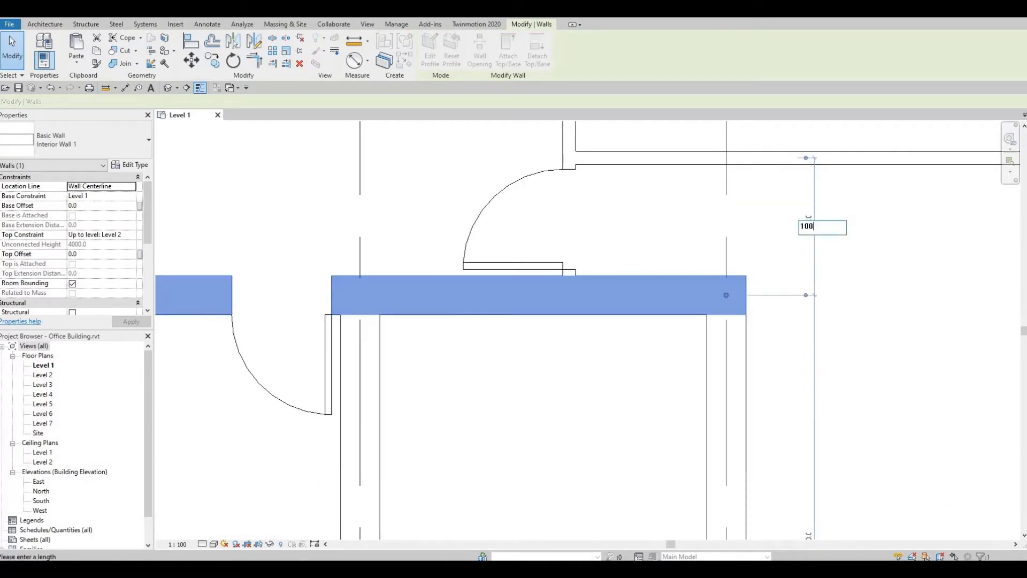
pyautogui.write('100')
pyautogui.press('Return')
pyautogui.press('Escape')
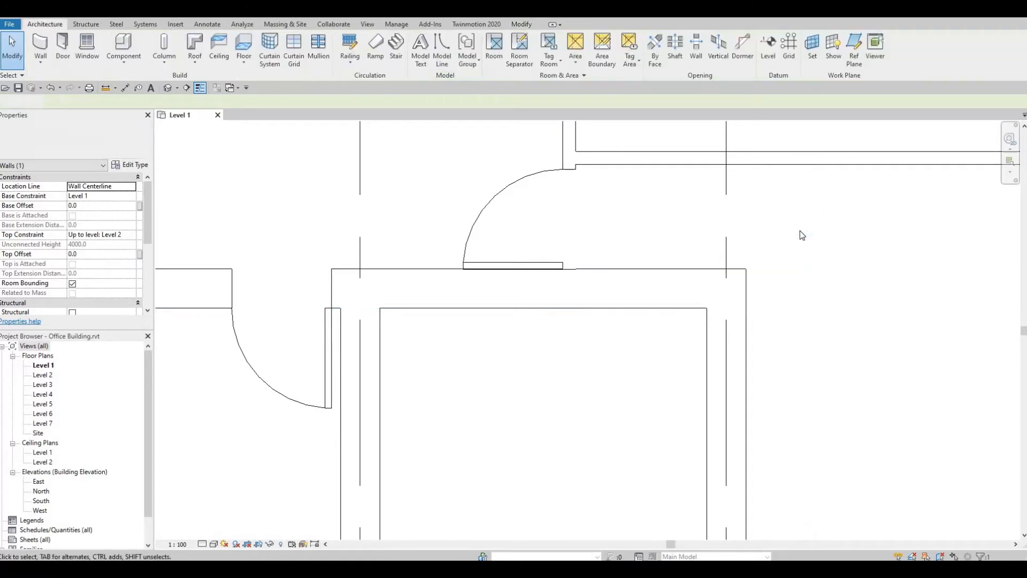
pyautogui.scroll(-3, 787, 250)
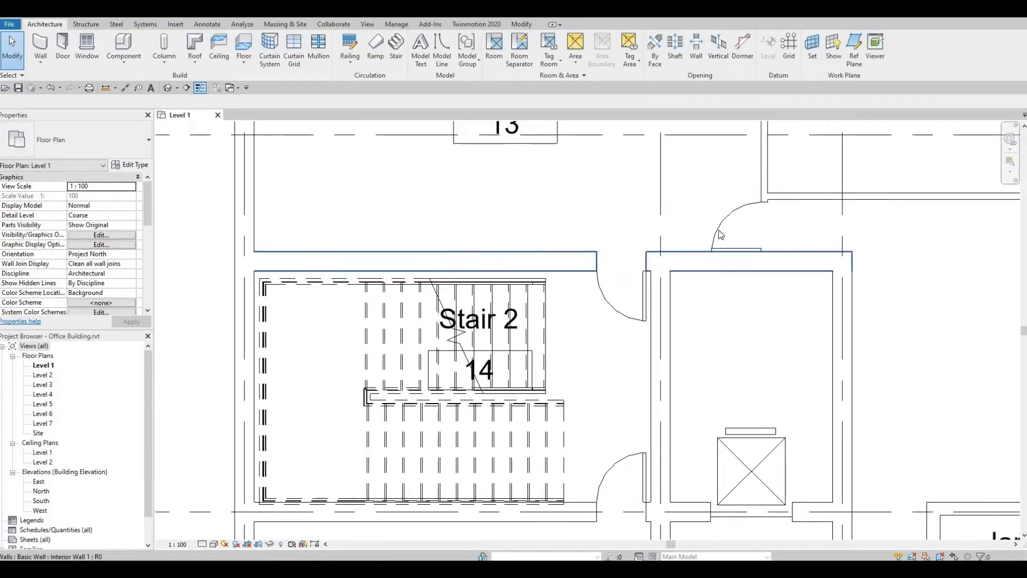
# - Nudge the door between the Break Room and the Reception/Waiting Area up, to 450 mm from the Board Room's lower wall
pyautogui.click(726, 229)
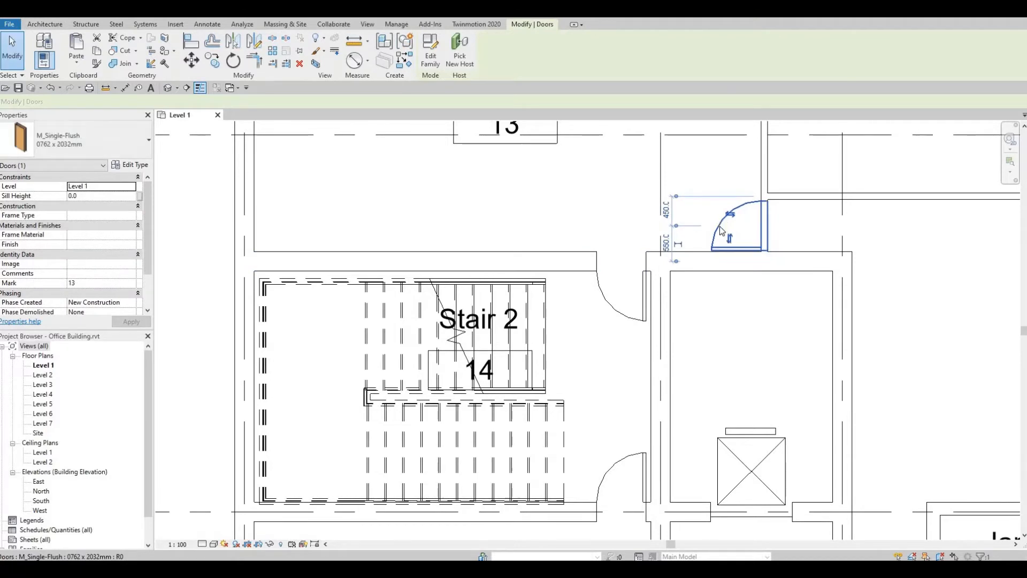
pyautogui.press('Escape')
pyautogui.scroll(-2, 642, 272)
pyautogui.moveTo(471, 297); pyautogui.dragTo(519, 283, button='middle')
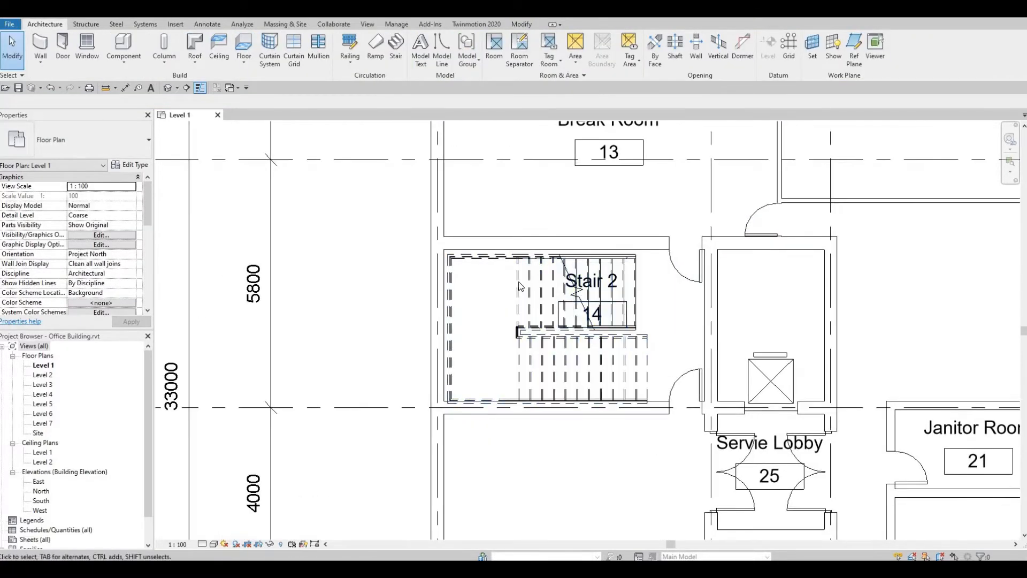
# - Nudge the stair in Stair 2 upward in small increments to centre it between the room's upper and lower walls
pyautogui.click(533, 281)
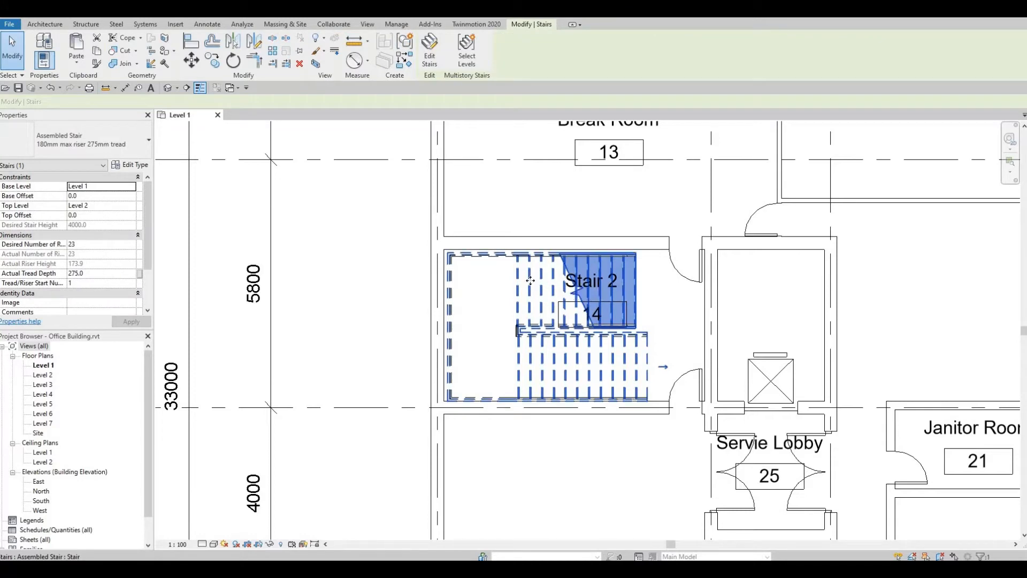
pyautogui.press('Escape')
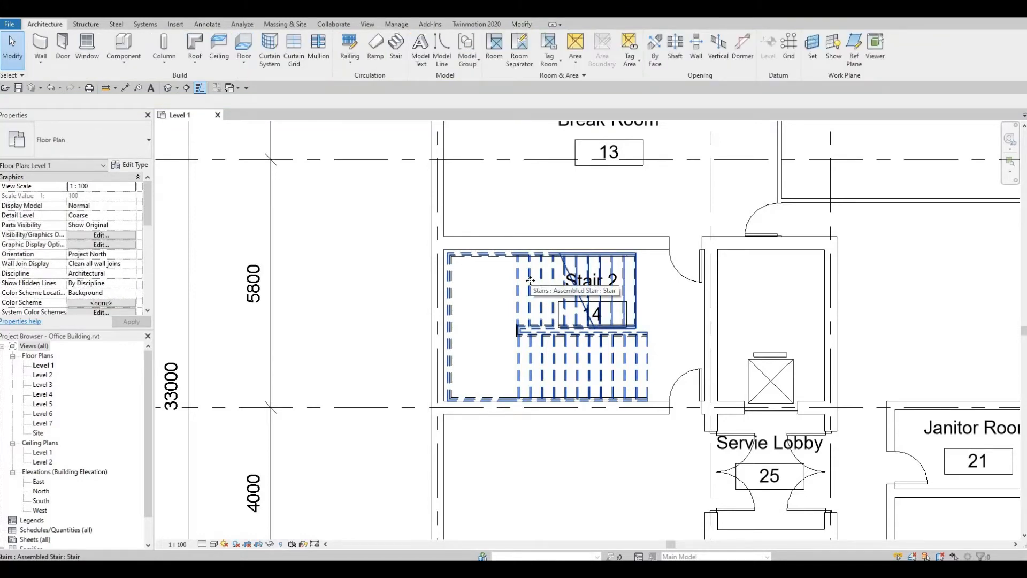
pyautogui.click(530, 280)
pyautogui.press('Escape')
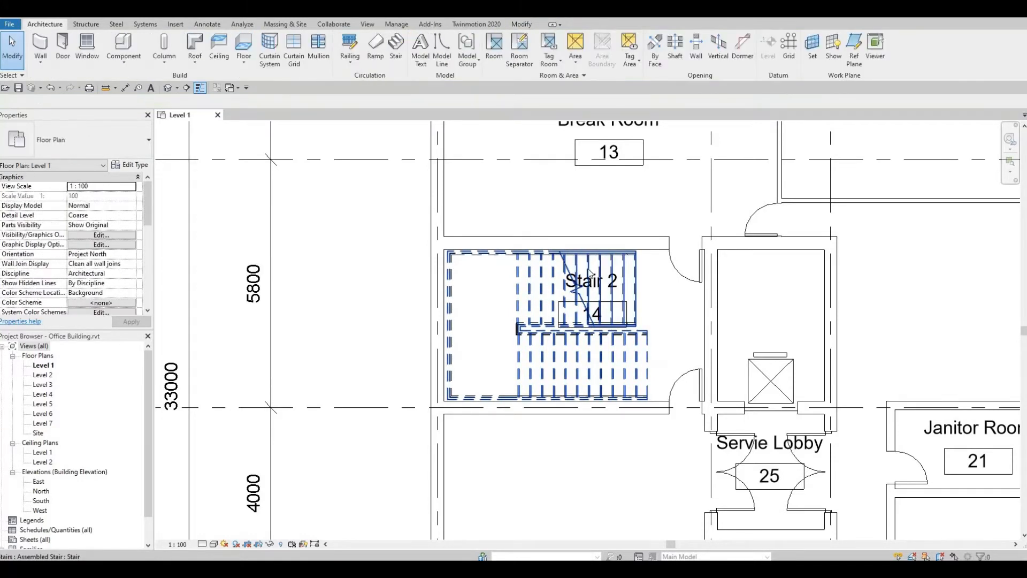
# - Review the Level 1 plan layout, from both stair rooms and the lift lobby to the offices and meeting rooms
pyautogui.scroll(-2, 513, 282)
pyautogui.moveTo(671, 342); pyautogui.dragTo(500, 281, button='middle')
pyautogui.scroll(-2, 501, 281)
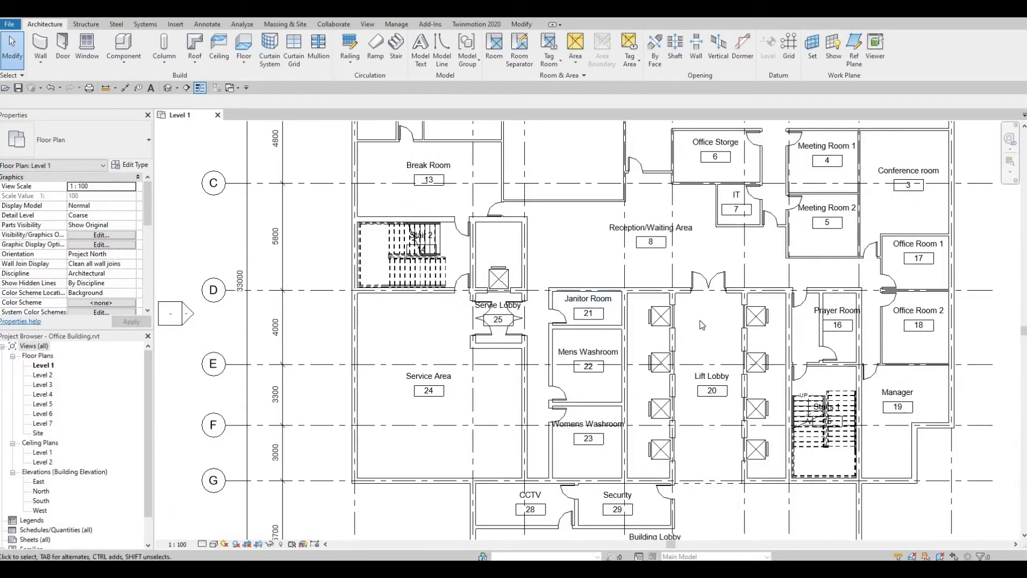
pyautogui.moveTo(742, 351); pyautogui.dragTo(700, 318, button='middle')
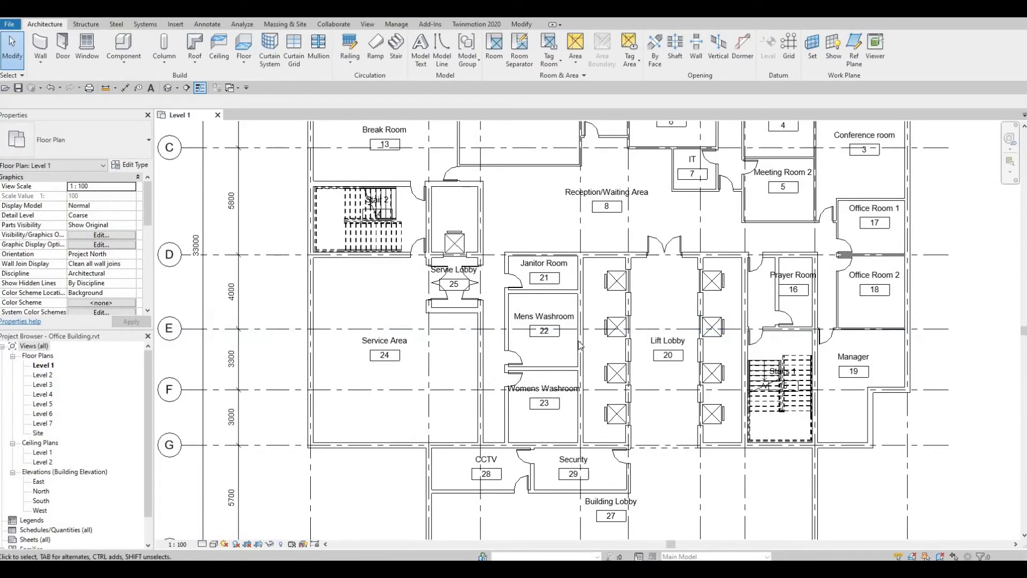
pyautogui.scroll(-2, 580, 345)
pyautogui.scroll(-1, 605, 348)
pyautogui.moveTo(615, 342); pyautogui.dragTo(533, 427, button='middle')
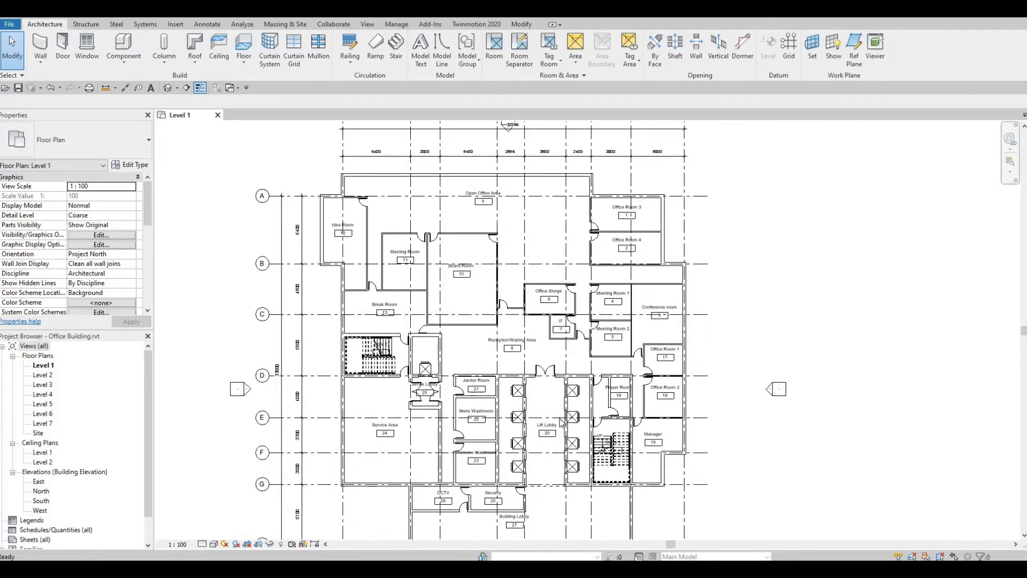
pyautogui.scroll(4, 657, 415)
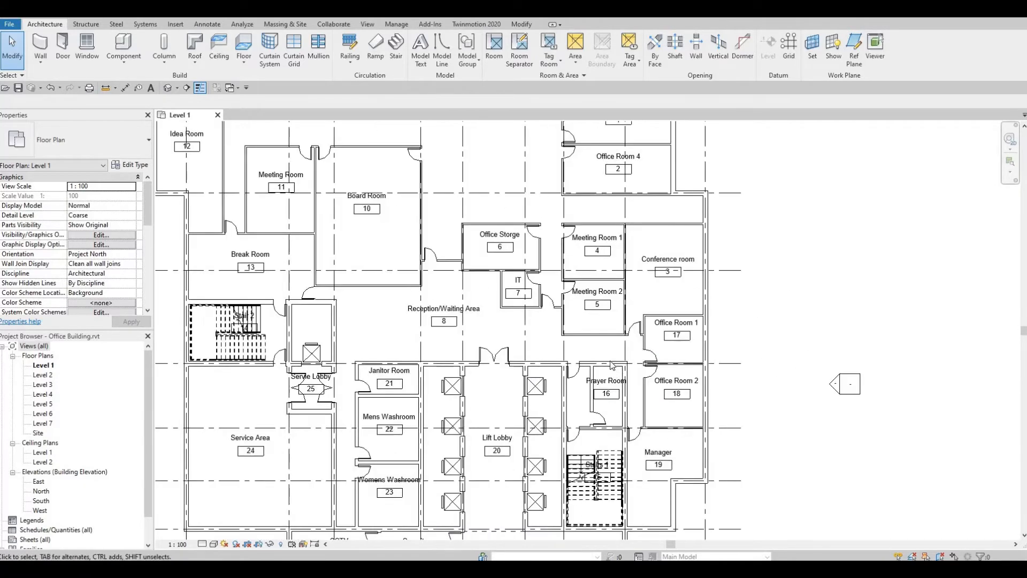
pyautogui.moveTo(460, 396); pyautogui.dragTo(469, 374, button='middle')
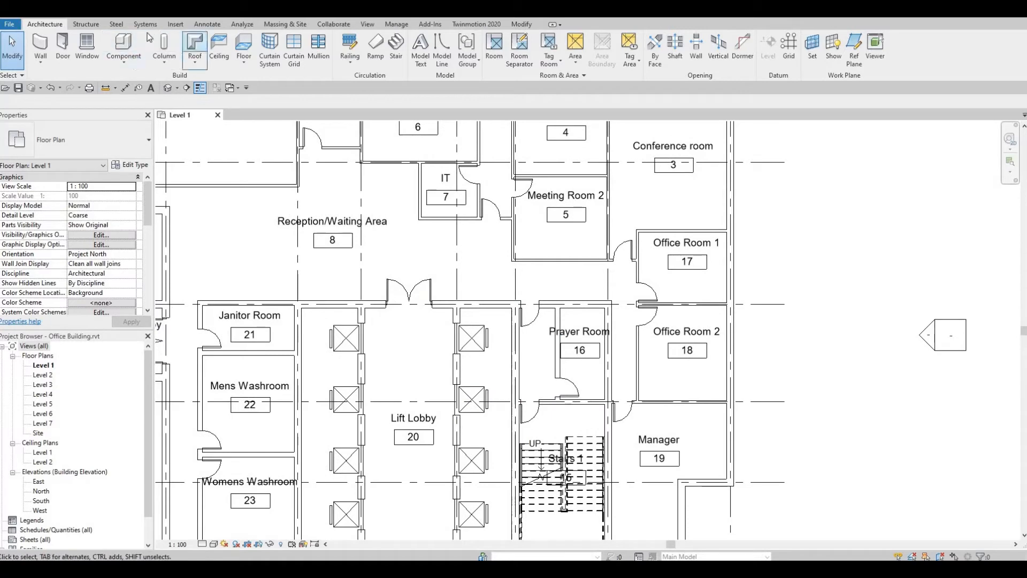
# - Start loading a family and browse the metric library to the Furniture > Tables folder
pyautogui.click(174, 24)
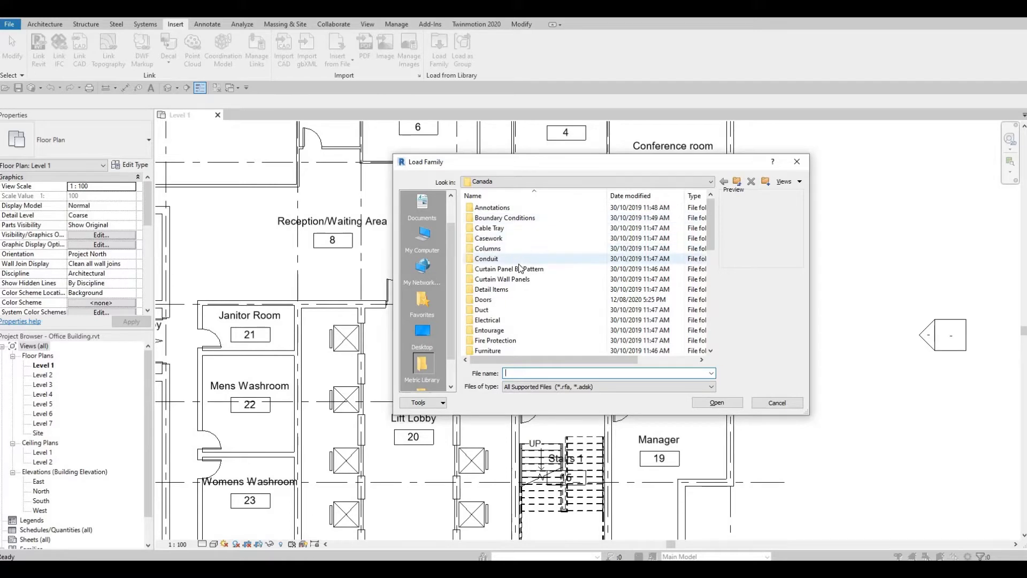
pyautogui.scroll(-2, 517, 270)
pyautogui.doubleClick(494, 290)
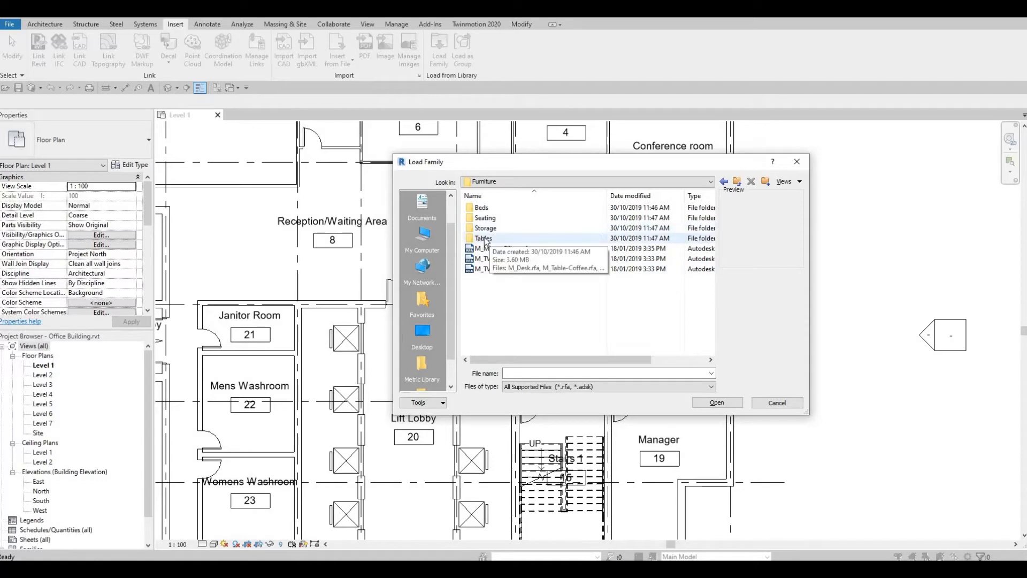
pyautogui.doubleClick(485, 240)
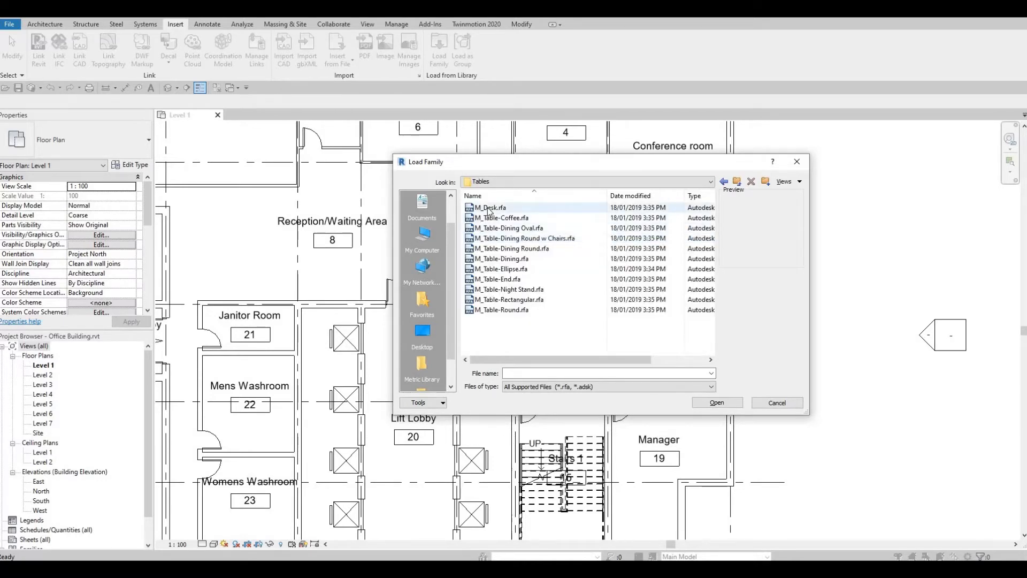
# - Preview the available table families, from the desk and coffee table through the dining, end, rectangular and round tables
pyautogui.click(488, 209)
pyautogui.click(489, 218)
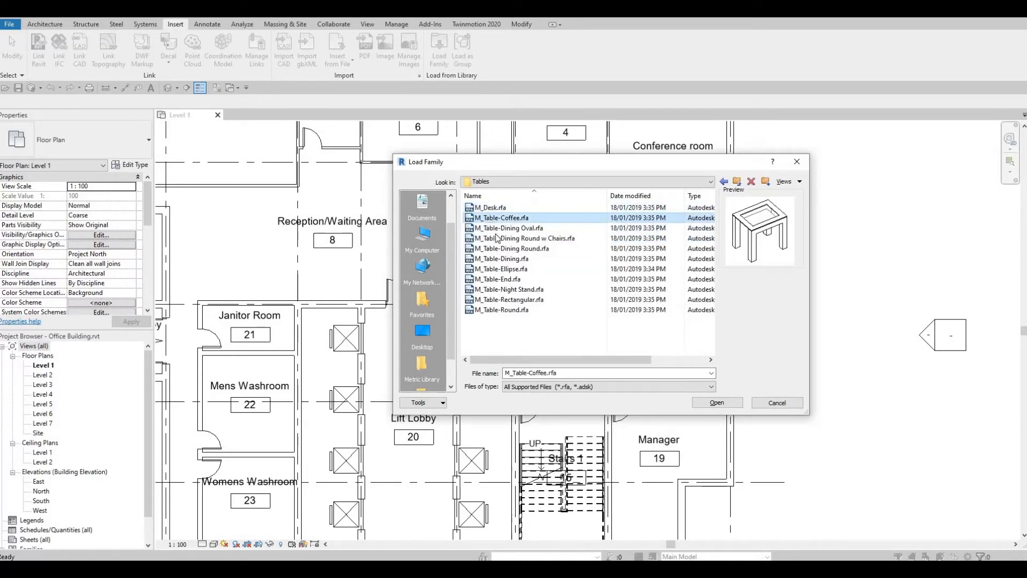
pyautogui.click(498, 238)
pyautogui.click(497, 228)
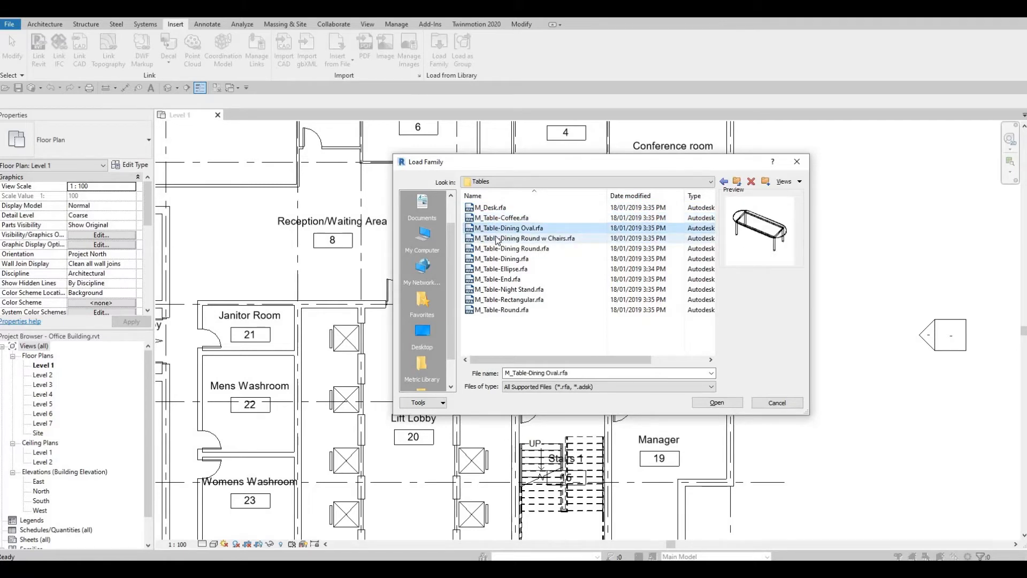
pyautogui.click(497, 239)
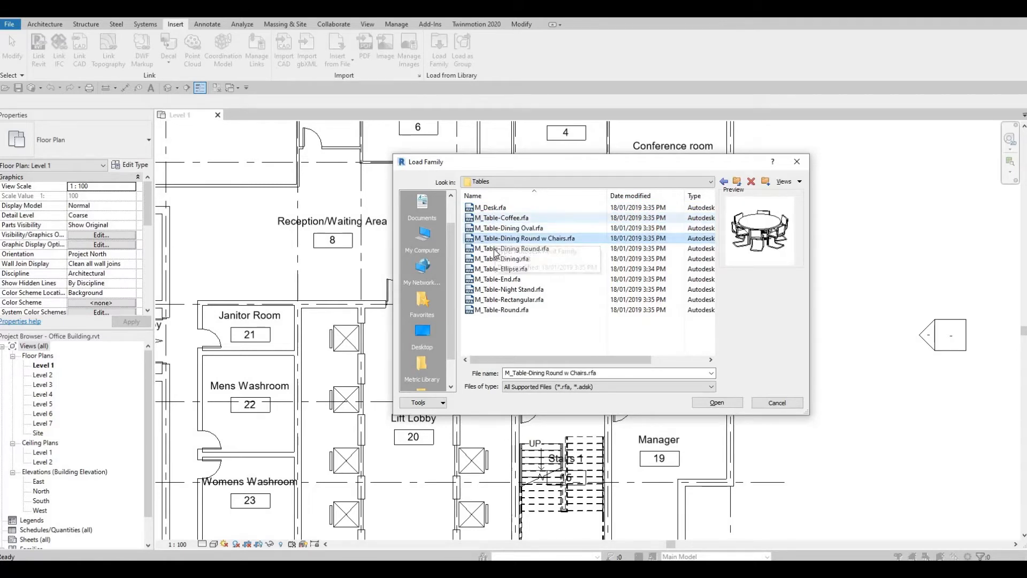
pyautogui.click(496, 249)
pyautogui.click(495, 260)
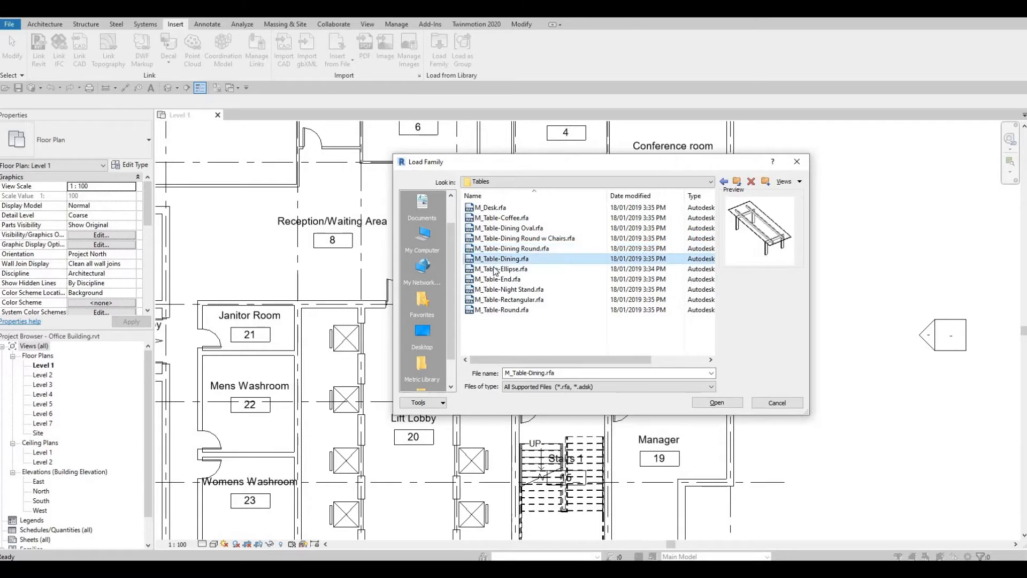
pyautogui.click(494, 269)
pyautogui.click(492, 280)
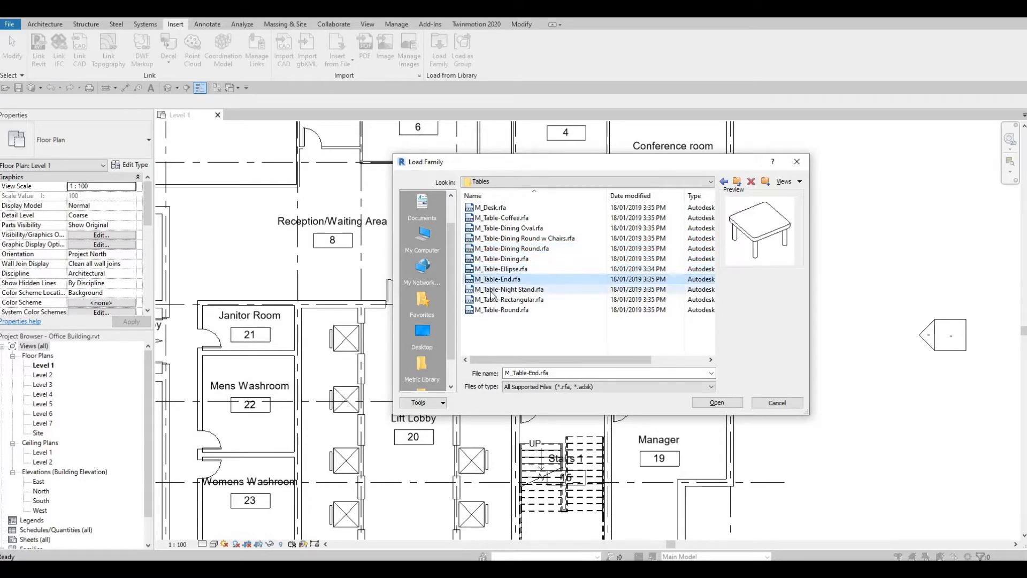
pyautogui.click(491, 290)
pyautogui.click(489, 300)
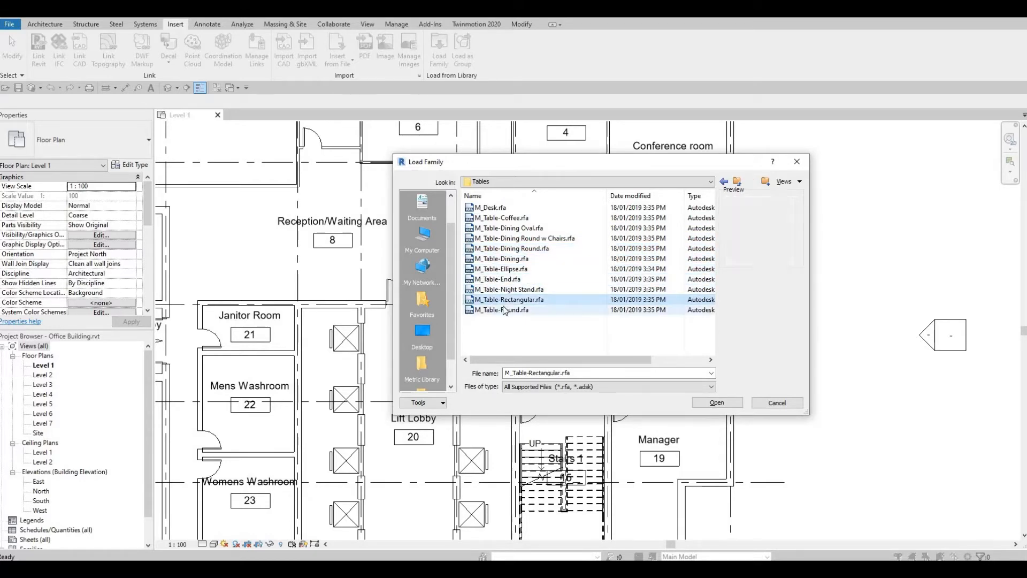
pyautogui.click(488, 310)
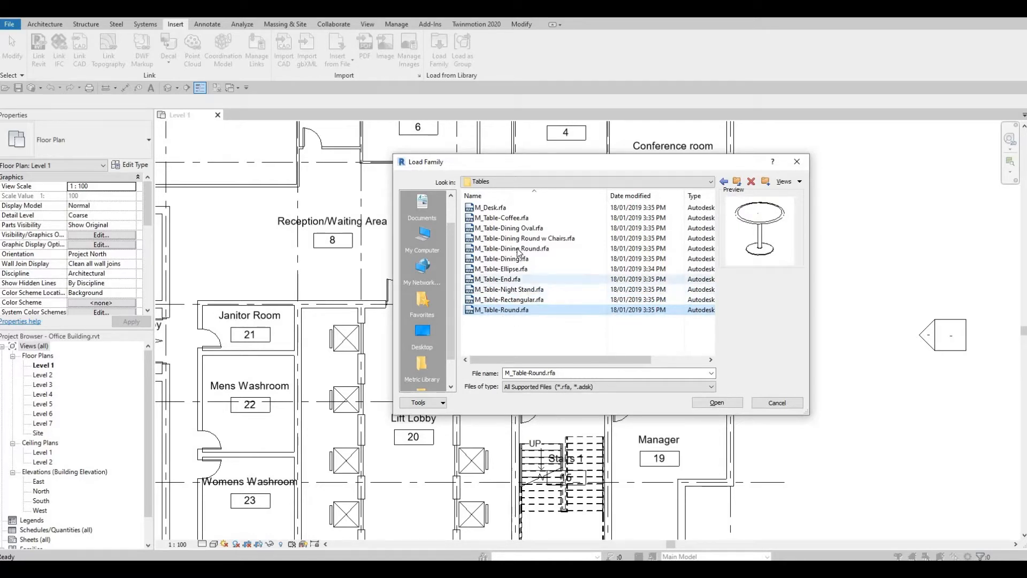
# - Load the M_Desk.rfa family into the project, overwriting the existing version
pyautogui.click(490, 209)
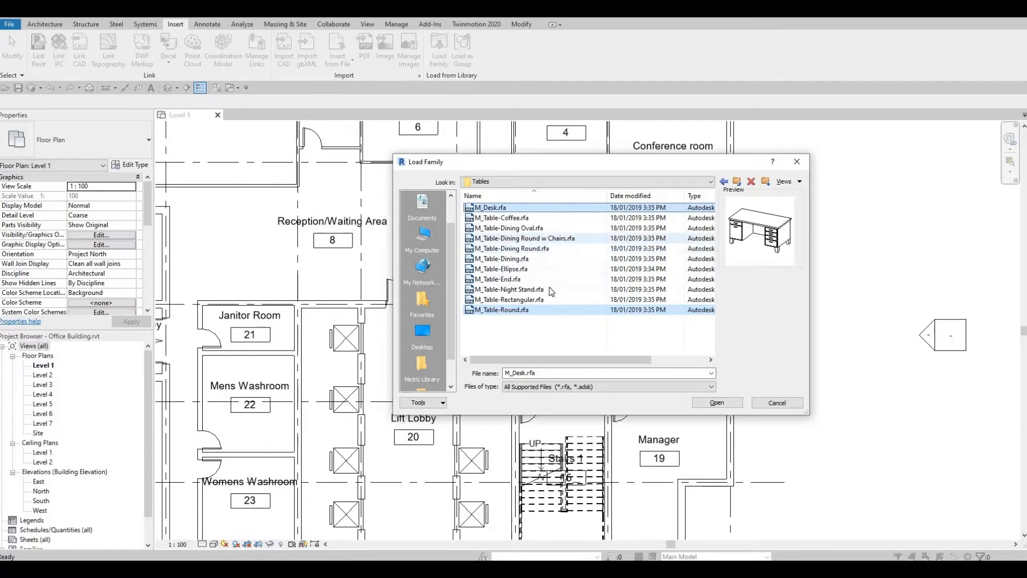
pyautogui.click(732, 408)
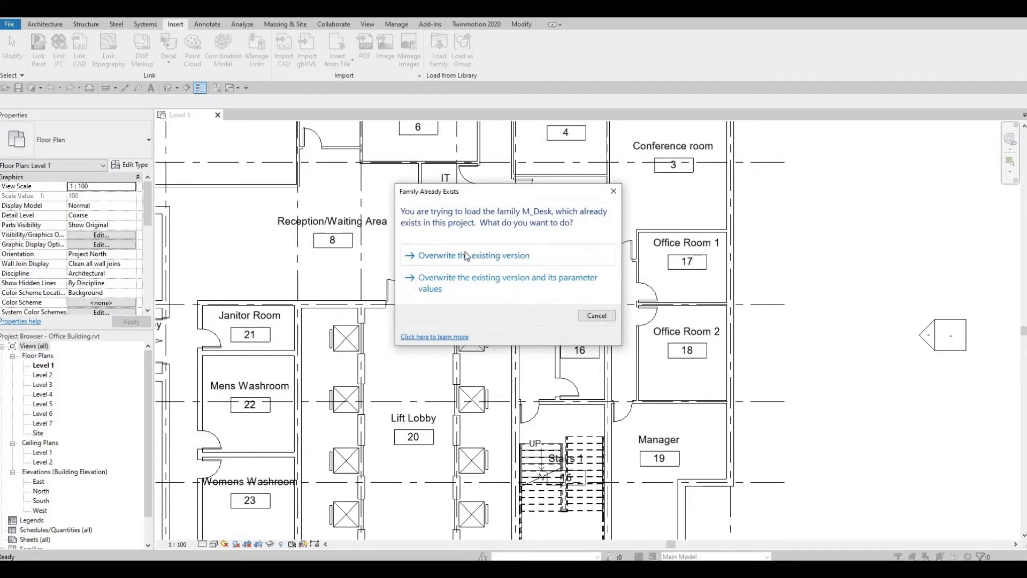
pyautogui.click(466, 257)
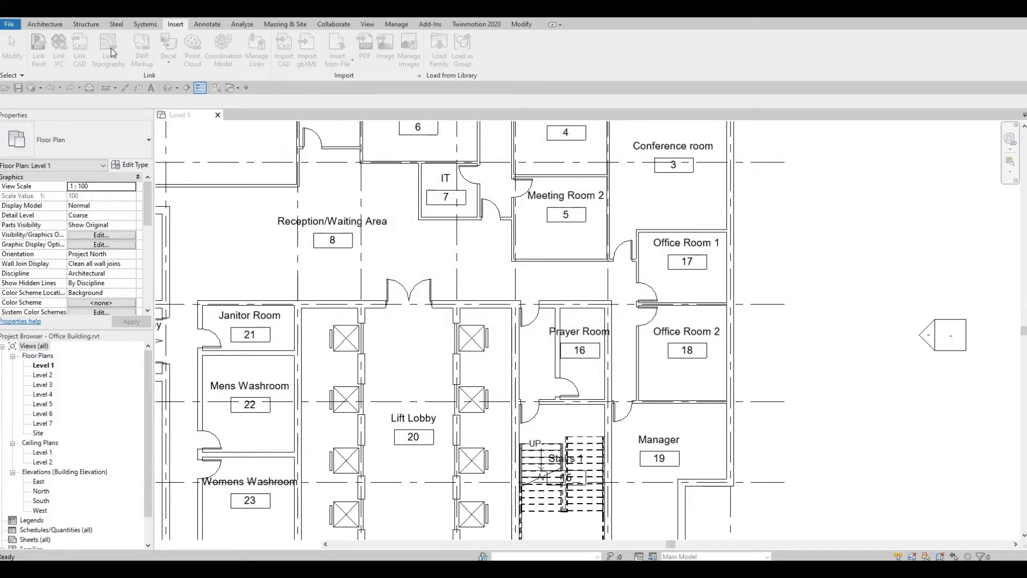
# - Place one M_Table-Round 0915mm Diameter table in Meeting Room 2 and another aligned with it in Meeting Room 1
pyautogui.click(45, 25)
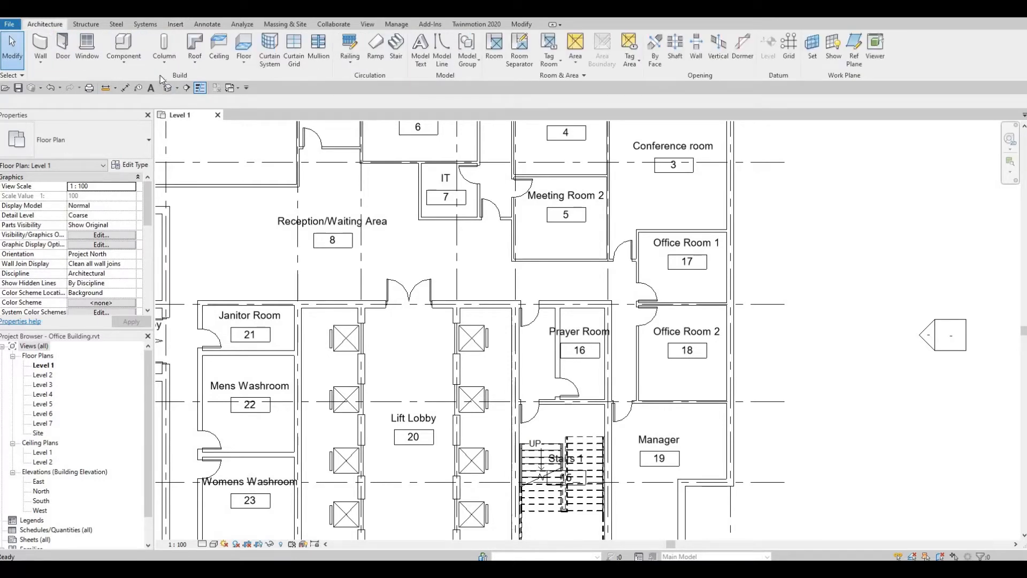
pyautogui.click(165, 46)
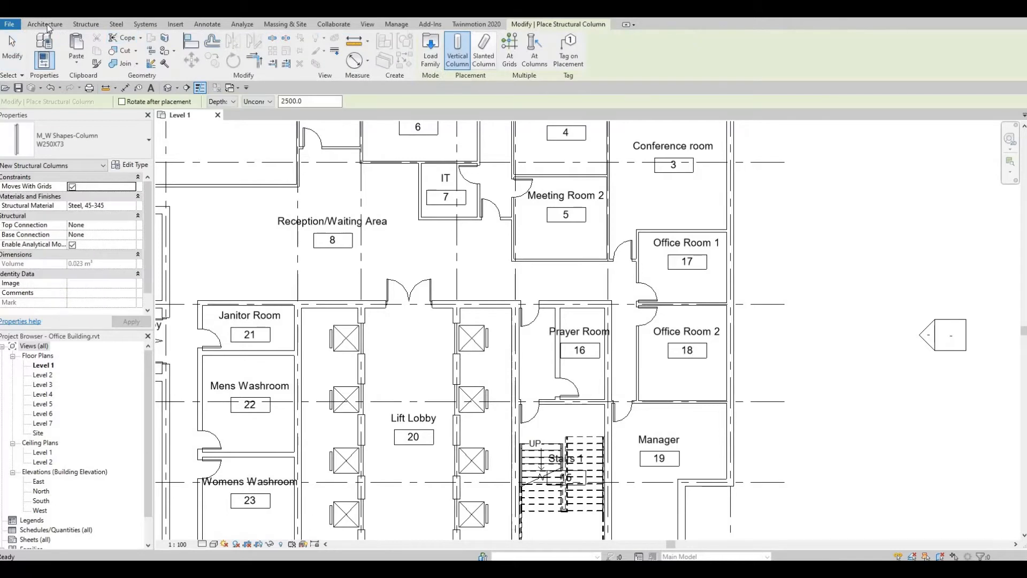
pyautogui.click(45, 25)
pyautogui.click(125, 47)
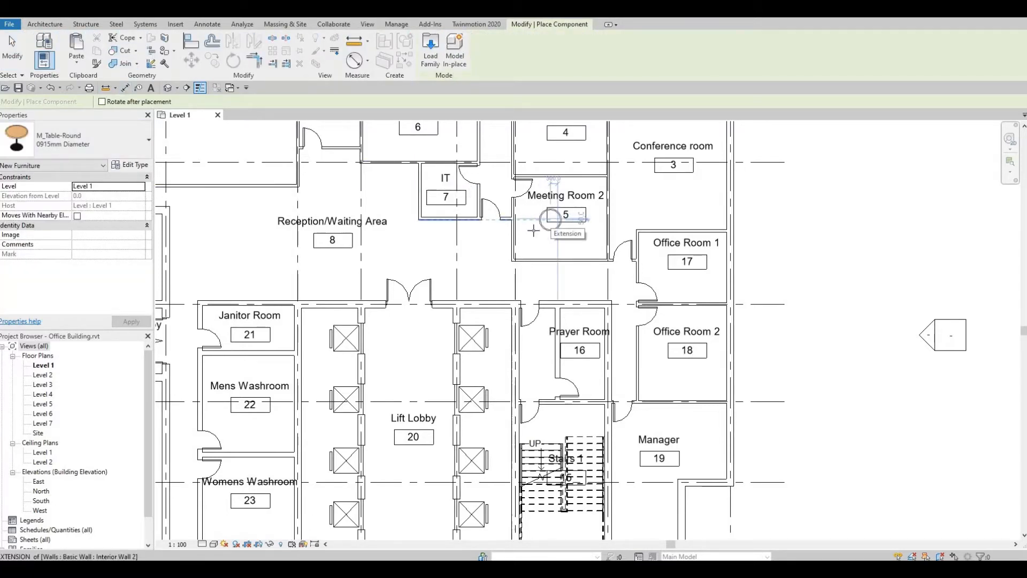
pyautogui.scroll(4, 534, 230)
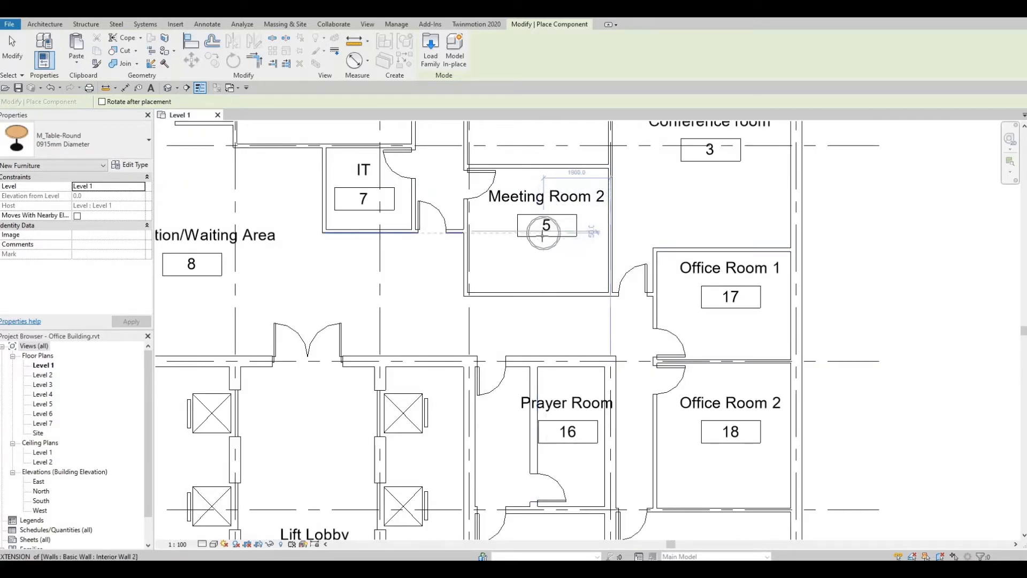
pyautogui.click(543, 232)
pyautogui.moveTo(550, 287); pyautogui.dragTo(550, 463, button='middle')
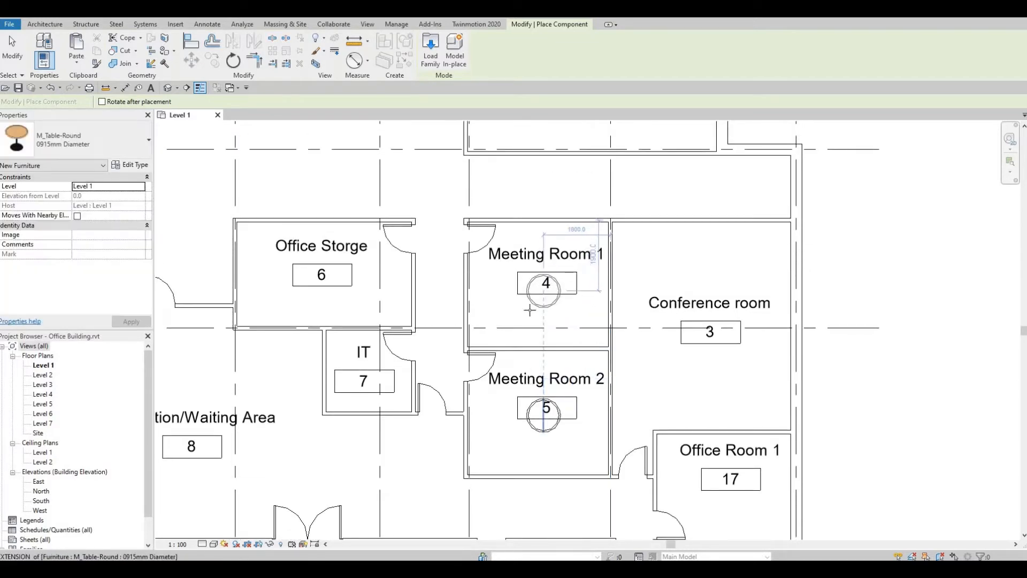
pyautogui.click(529, 310)
pyautogui.moveTo(488, 321); pyautogui.dragTo(475, 248, button='middle')
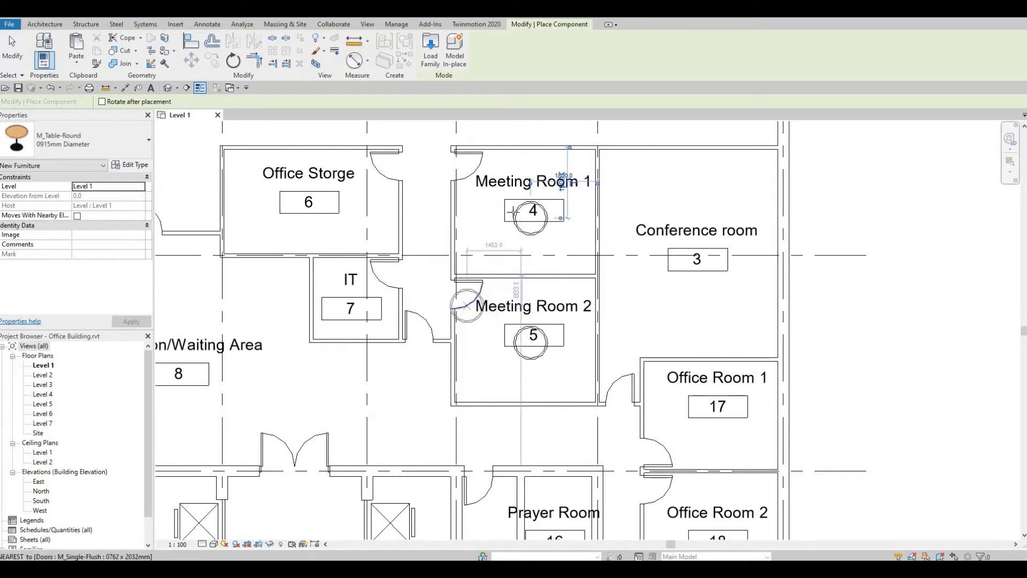
pyautogui.moveTo(476, 201); pyautogui.dragTo(517, 186, button='middle')
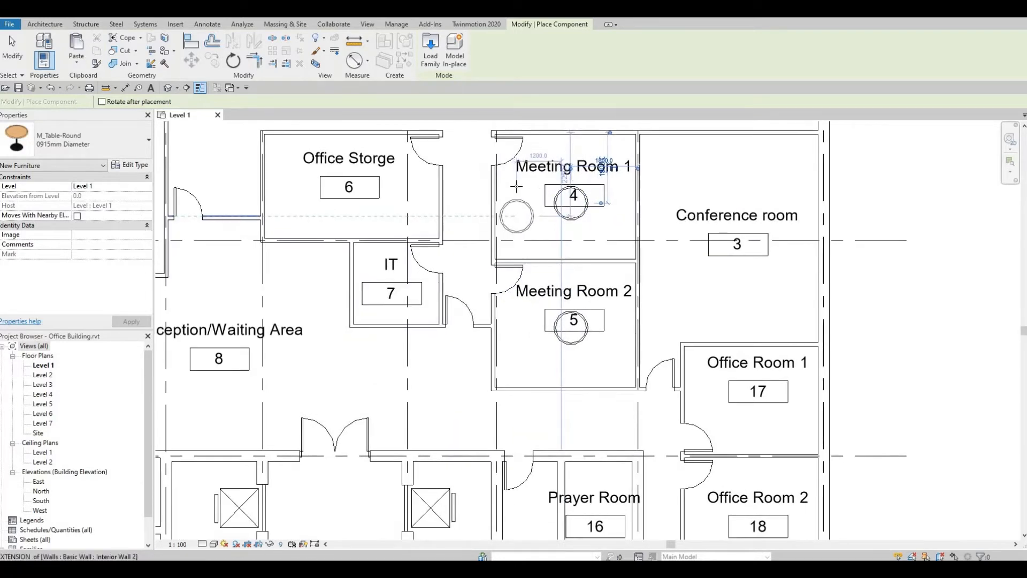
pyautogui.scroll(-2, 516, 186)
pyautogui.press('Escape')
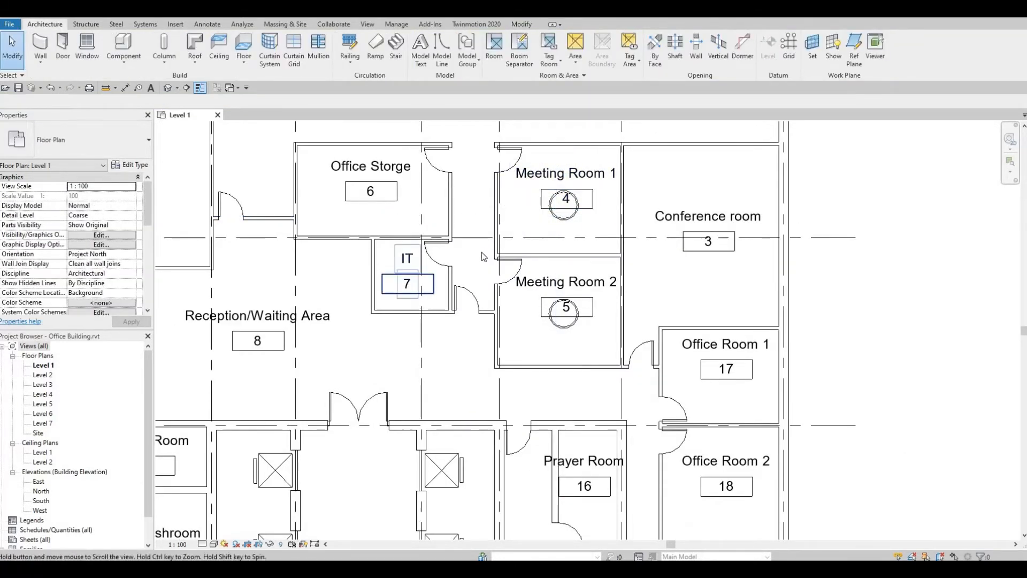
# - Set the Level 1 floor plan's view scale to 1:50
pyautogui.moveTo(482, 252); pyautogui.dragTo(605, 197, button='middle')
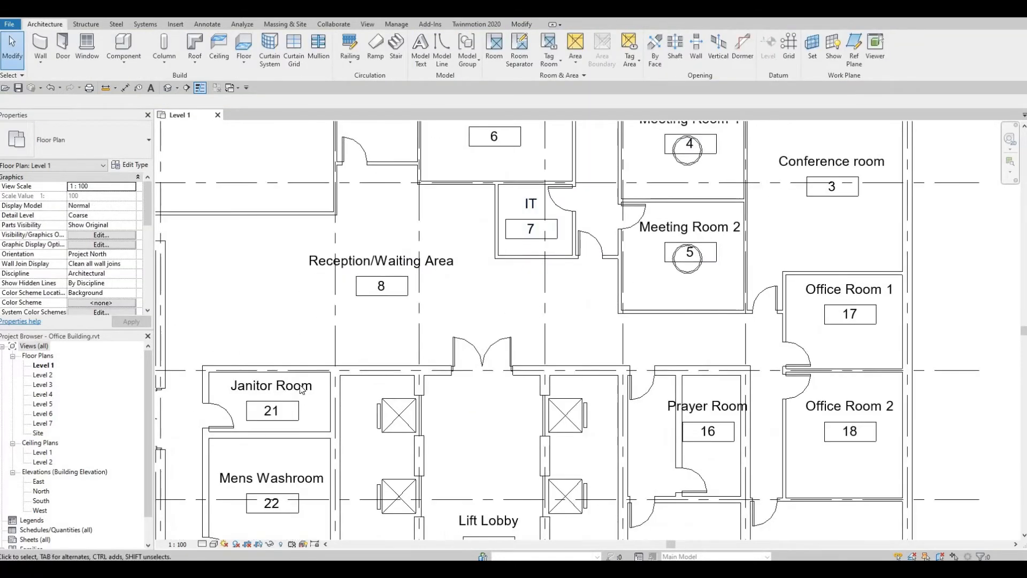
pyautogui.click(184, 544)
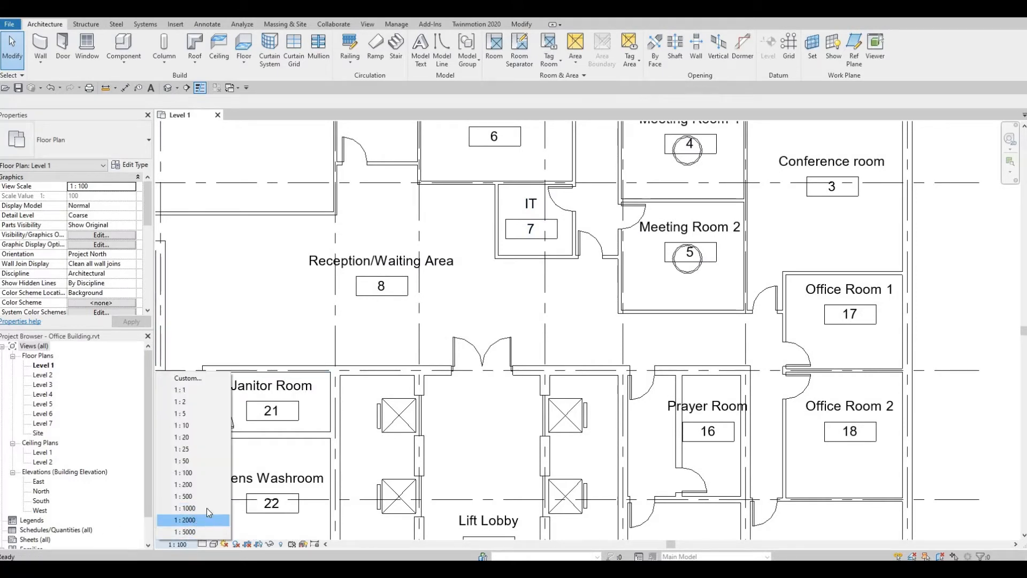
pyautogui.click(199, 462)
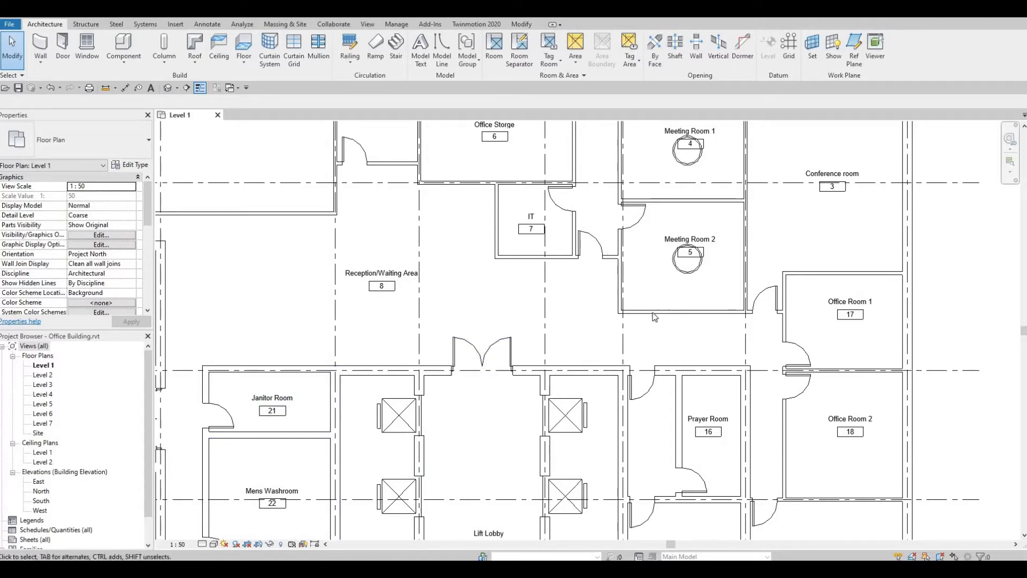
pyautogui.moveTo(546, 312); pyautogui.dragTo(516, 302, button='middle')
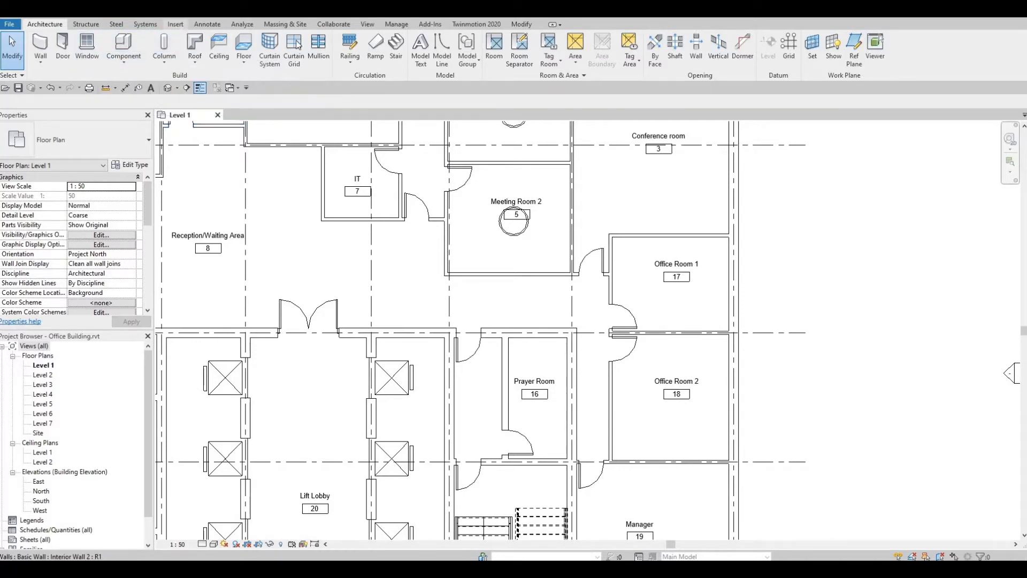
# - Start loading a family and browse the Canada library to the Furniture > Seating folder
pyautogui.click(176, 24)
pyautogui.click(438, 56)
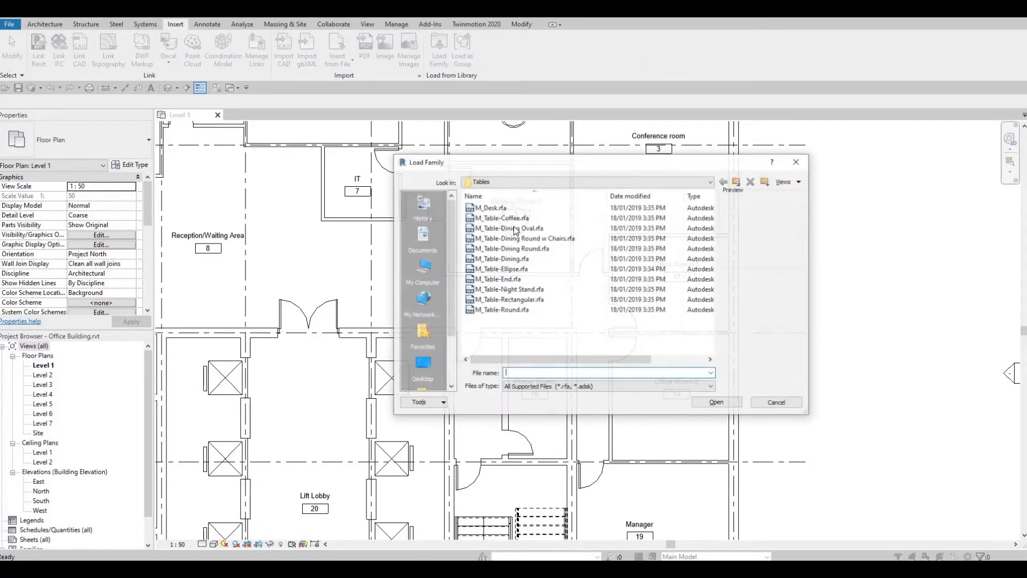
pyautogui.click(710, 182)
pyautogui.scroll(2, 590, 228)
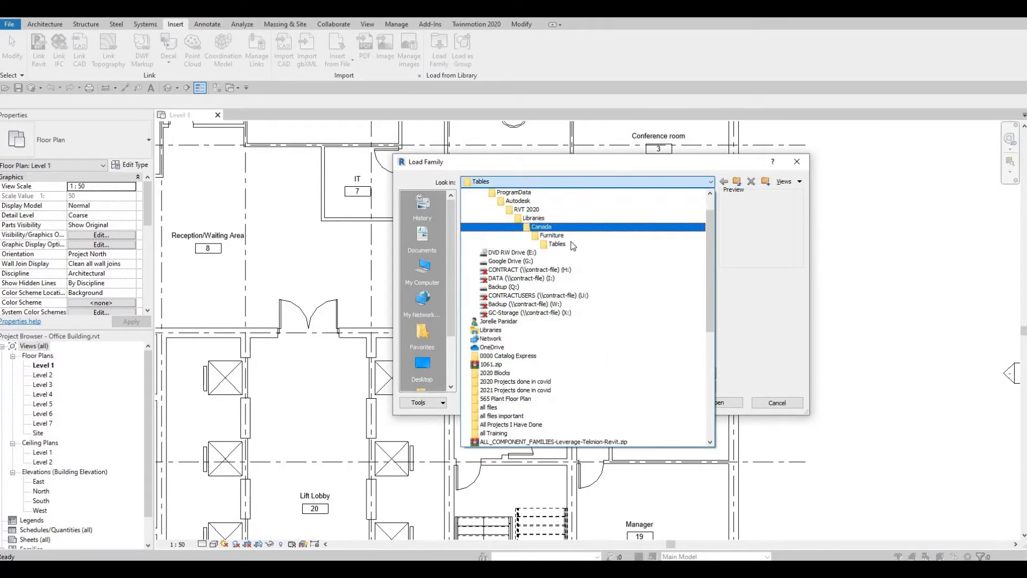
pyautogui.click(570, 227)
pyautogui.scroll(-1, 502, 320)
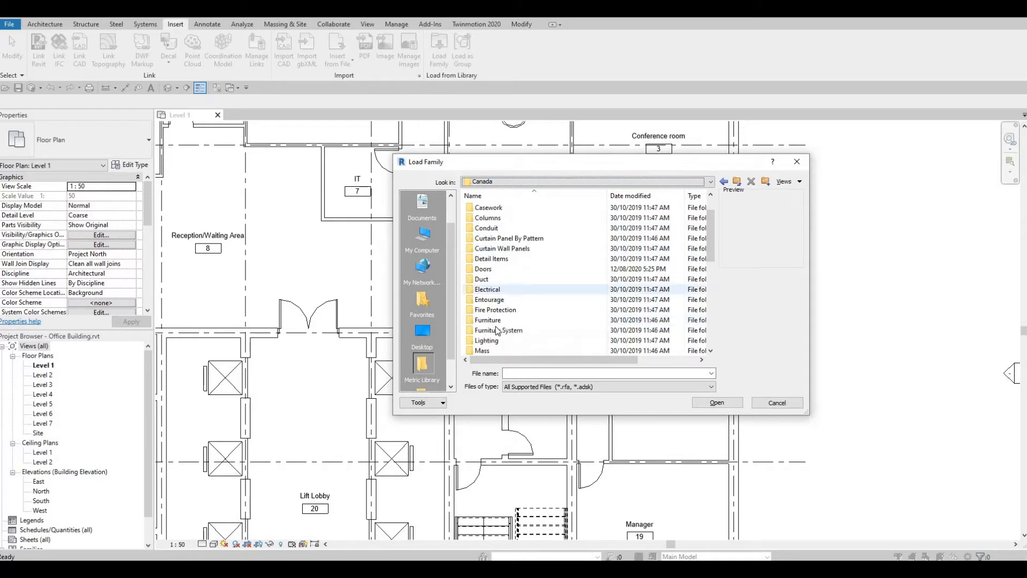
pyautogui.doubleClick(488, 320)
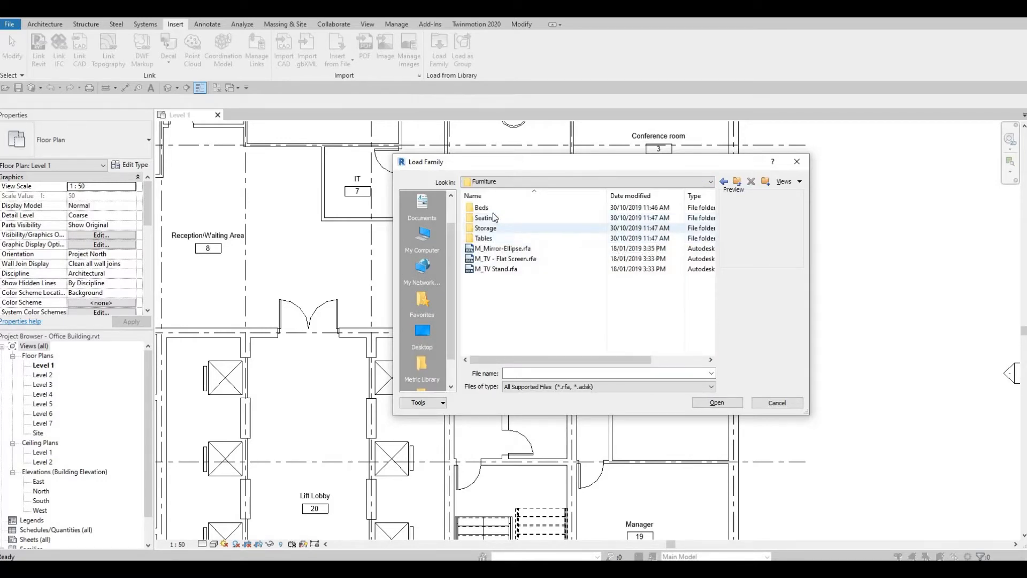
pyautogui.doubleClick(493, 217)
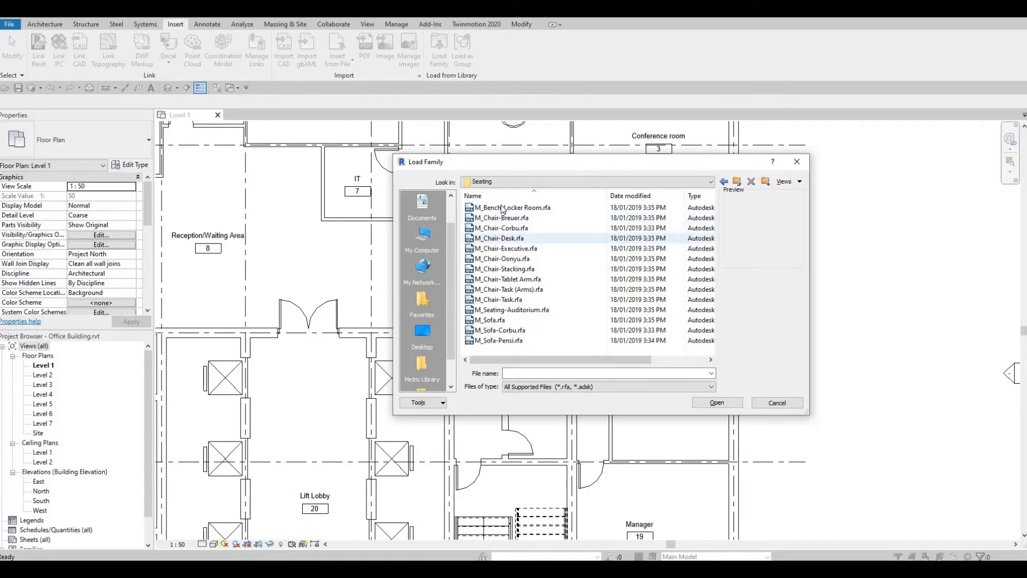
# - Preview the seating families and load M_Chair-Breuer, M_Chair-Corbu, M_Chair-Executive and M_Sofa-Corbu together
pyautogui.click(502, 207)
pyautogui.click(502, 218)
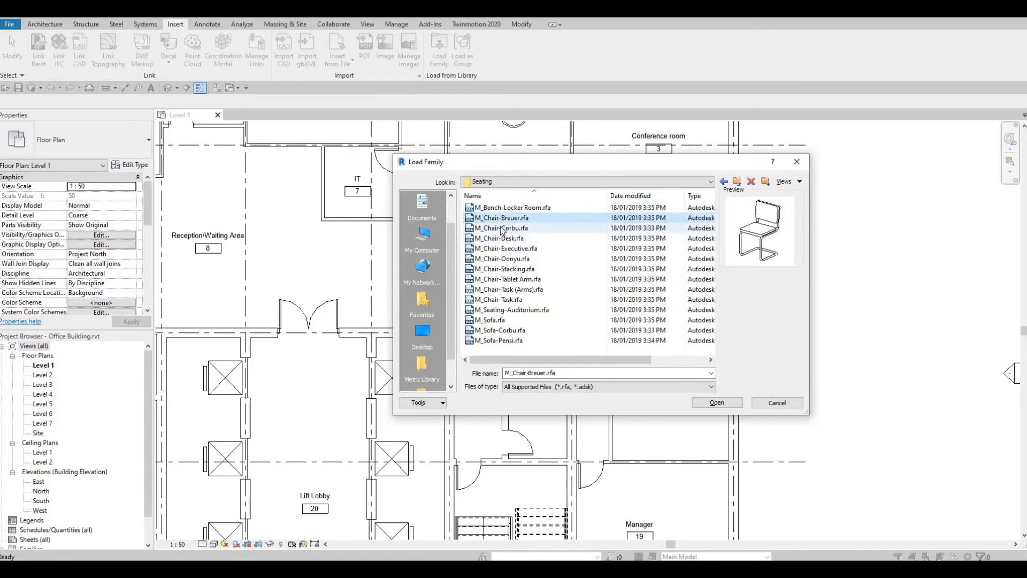
pyautogui.click(501, 239)
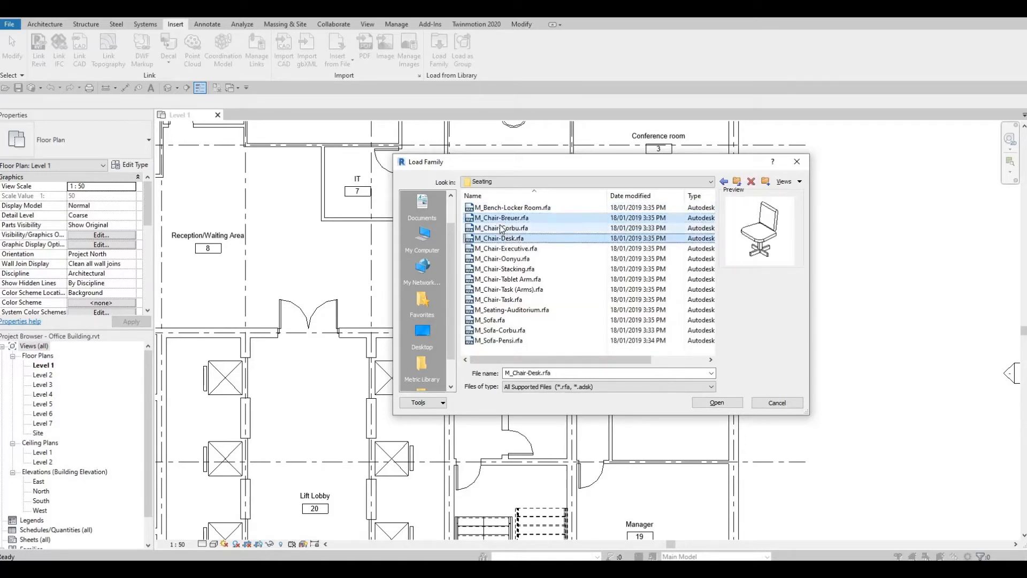
pyautogui.click(502, 228)
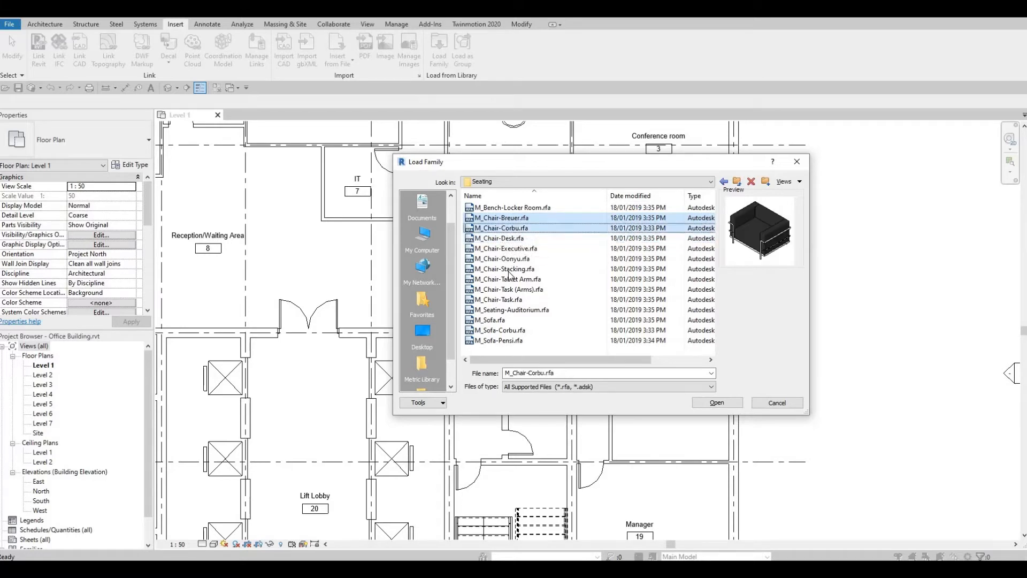
pyautogui.click(504, 321)
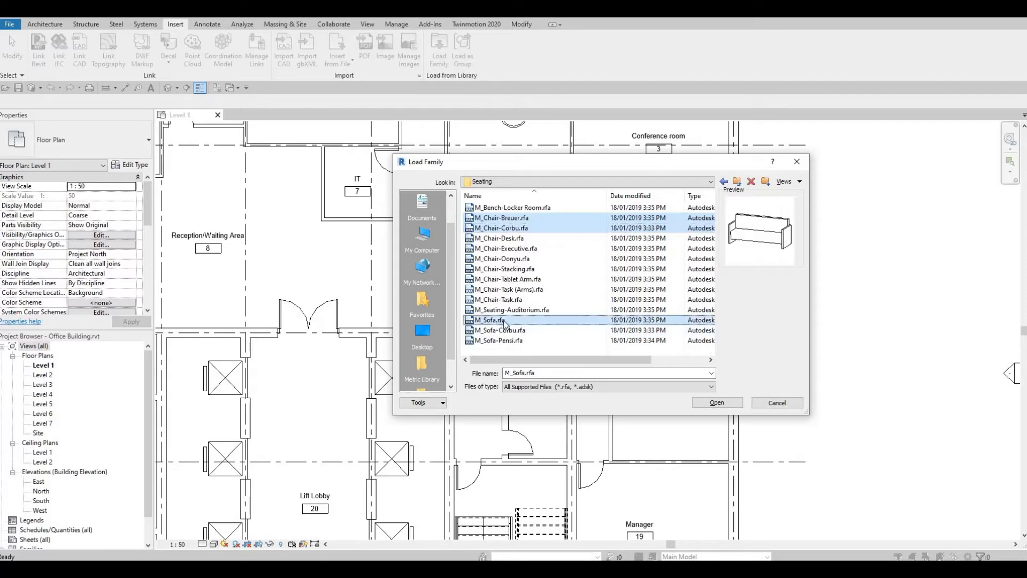
pyautogui.click(502, 228)
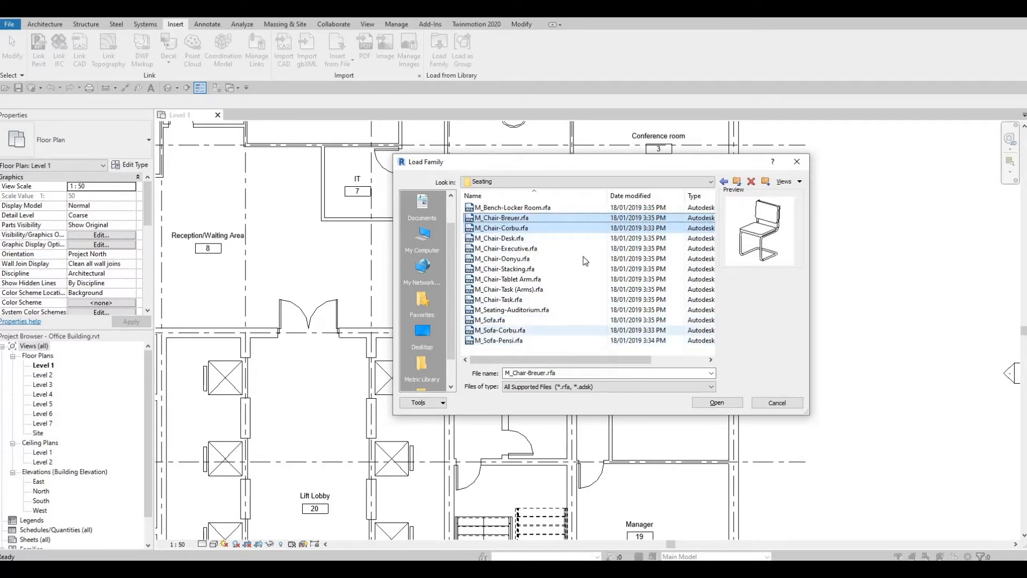
pyautogui.click(514, 331)
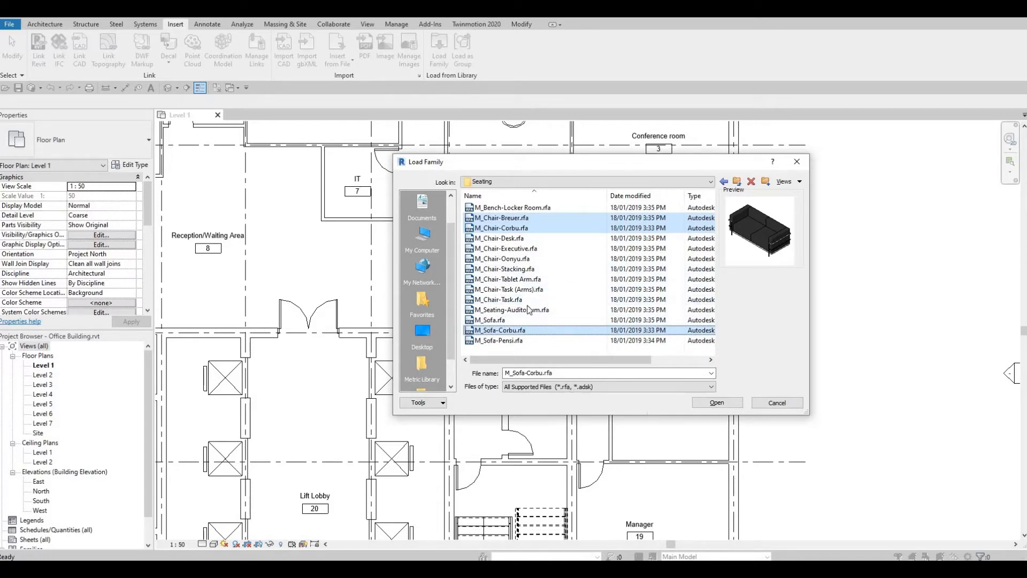
pyautogui.click(511, 240)
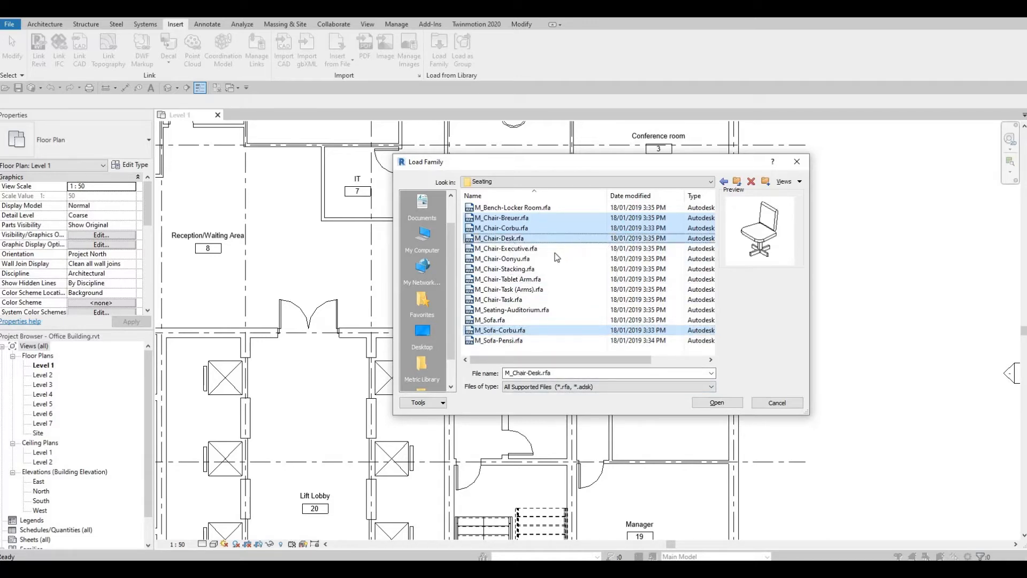
pyautogui.keyDown('ctrl'); pyautogui.click(513, 239); pyautogui.keyUp('ctrl')
pyautogui.keyDown('ctrl'); pyautogui.click(508, 250); pyautogui.keyUp('ctrl')
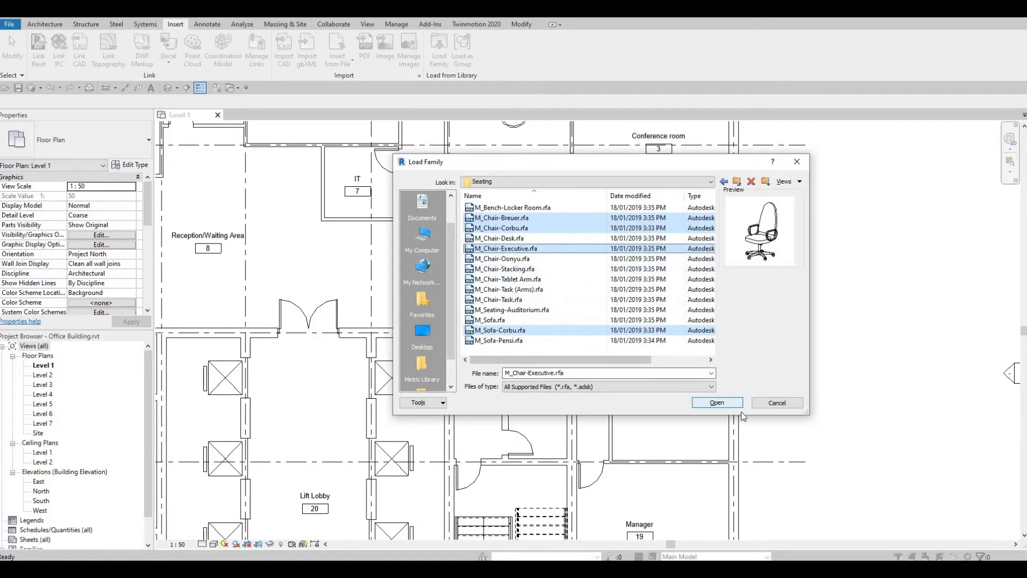
pyautogui.click(717, 403)
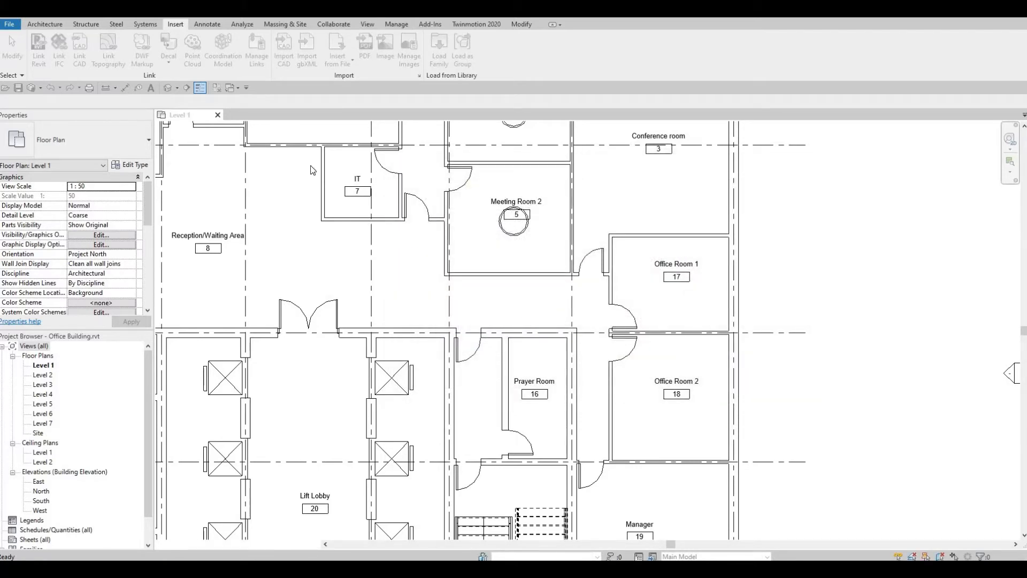
# - Place an M_Chair-Corbu chair in the west corner of the Building Lobby below the CCTV room, rotated to face east
pyautogui.click(42, 25)
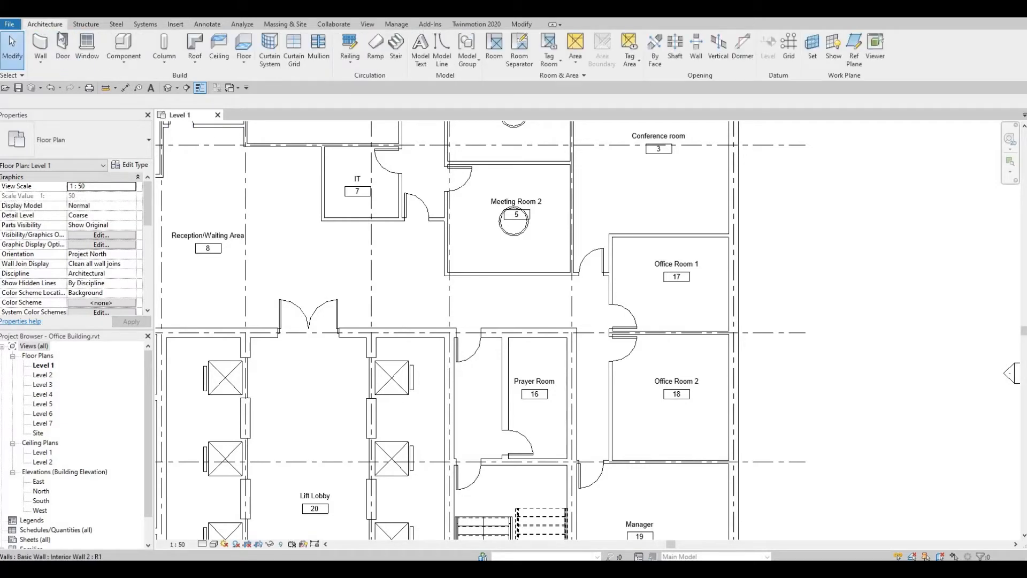
pyautogui.click(122, 43)
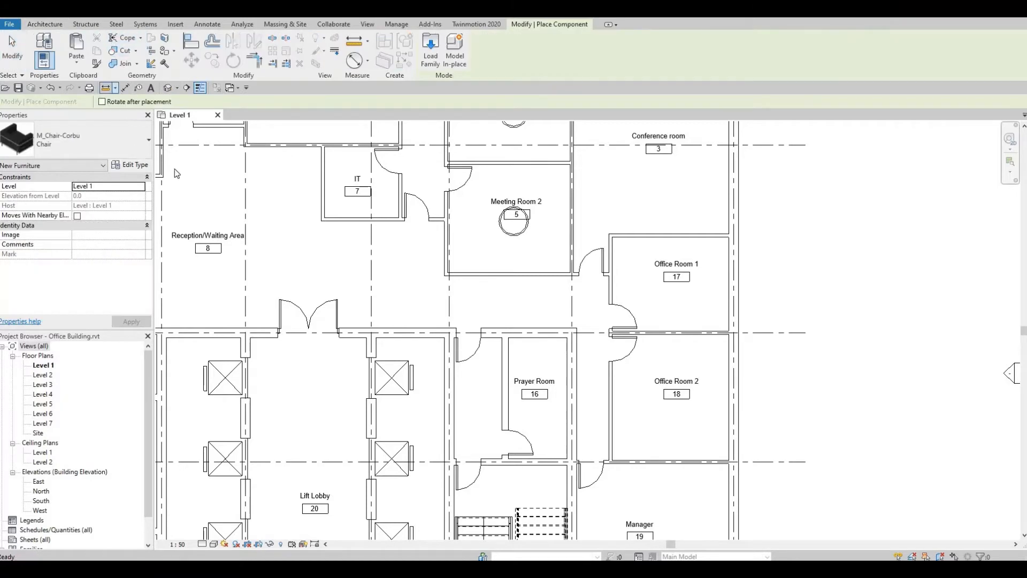
pyautogui.moveTo(321, 299); pyautogui.dragTo(431, 112, button='middle')
pyautogui.scroll(-1, 431, 129)
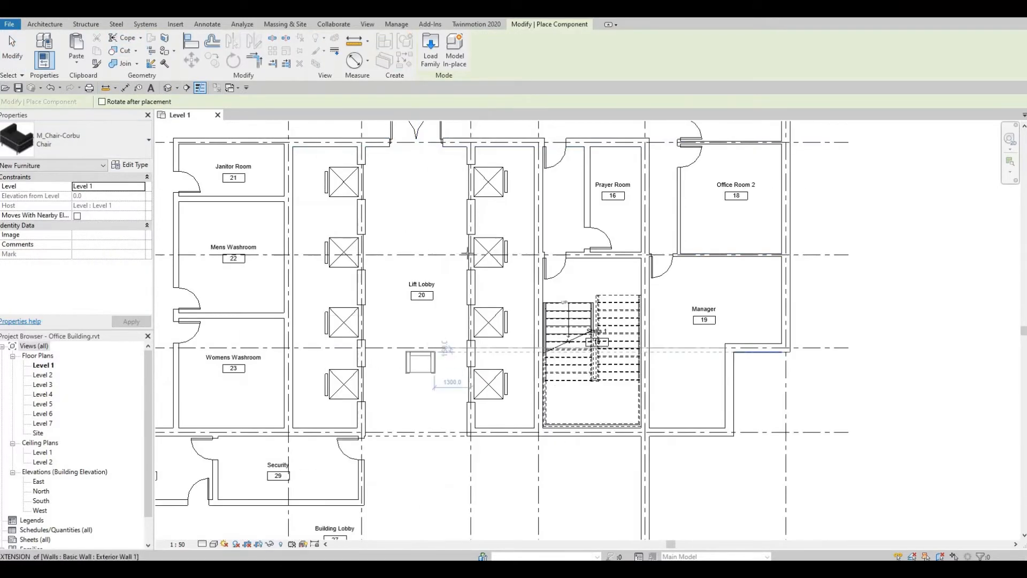
pyautogui.moveTo(420, 363); pyautogui.dragTo(483, 180, button='middle')
pyautogui.moveTo(417, 301); pyautogui.dragTo(538, 290, button='middle')
pyautogui.moveTo(423, 329); pyautogui.dragTo(455, 321, button='middle')
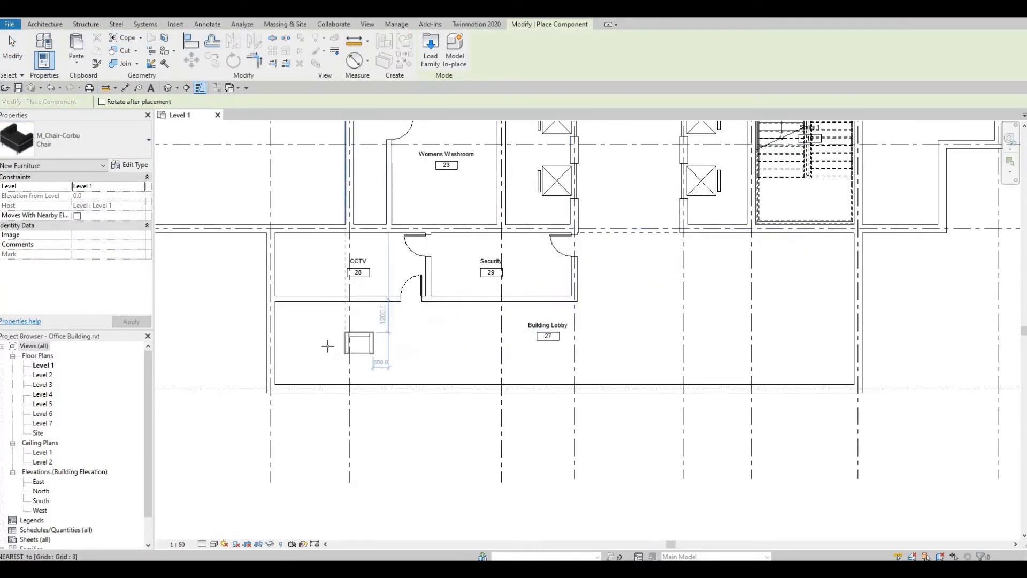
pyautogui.press('space')
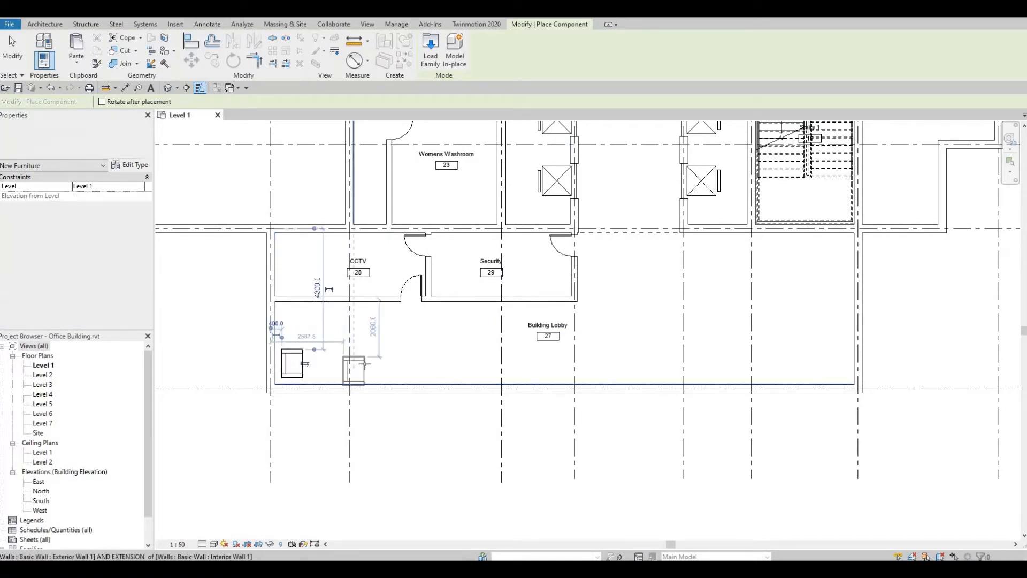
# - Add three more M_Chair-Corbu chairs in line along the Building Lobby's south wall, rotated to form two facing pairs
pyautogui.press('space')
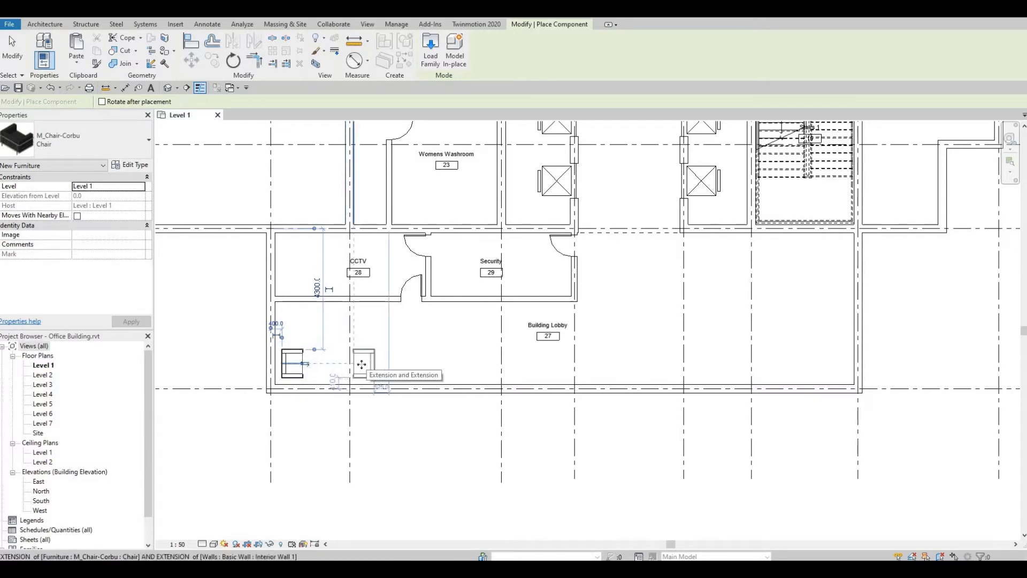
pyautogui.click(362, 364)
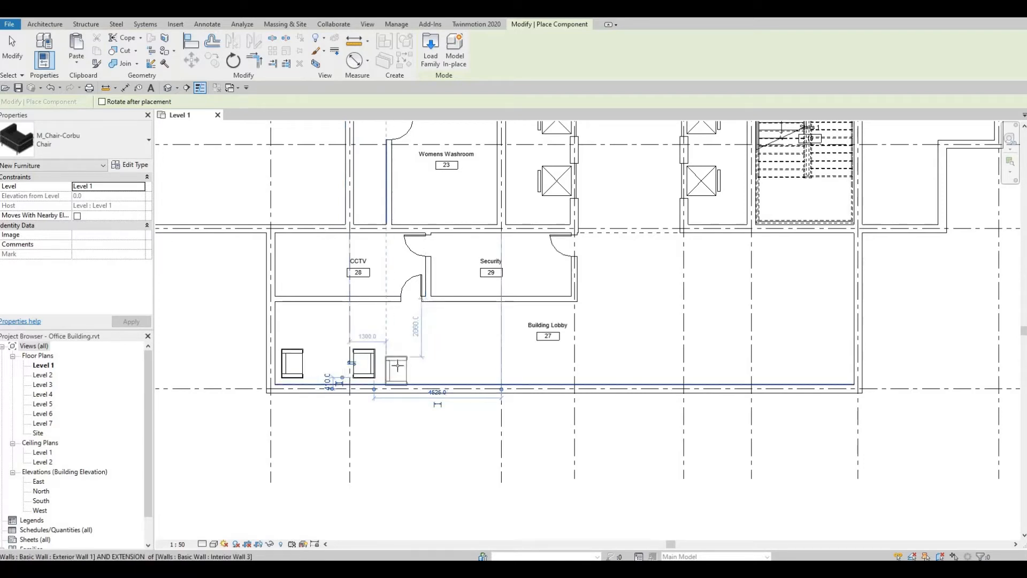
pyautogui.click(397, 369)
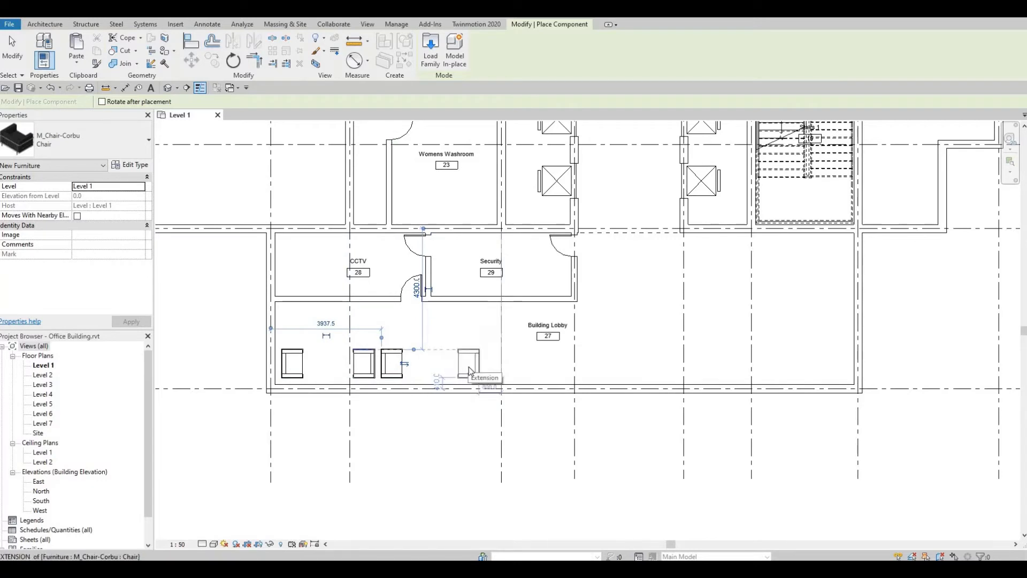
pyautogui.click(471, 371)
pyautogui.moveTo(530, 363); pyautogui.dragTo(483, 350, button='middle')
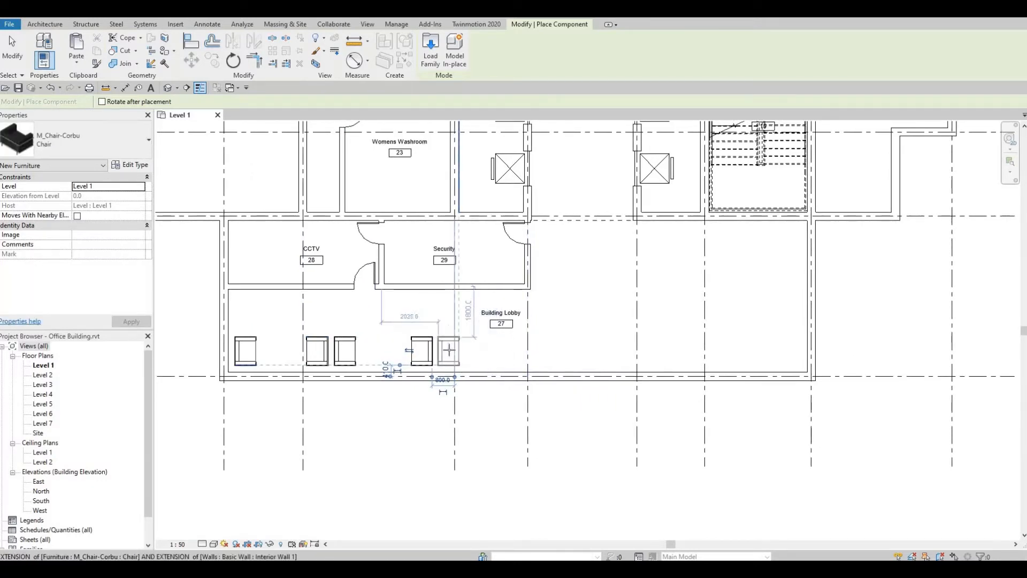
# - Extend the Building Lobby's south-wall chair row eastward with a third facing pair of M_Chair-Corbu chairs
pyautogui.click(515, 355)
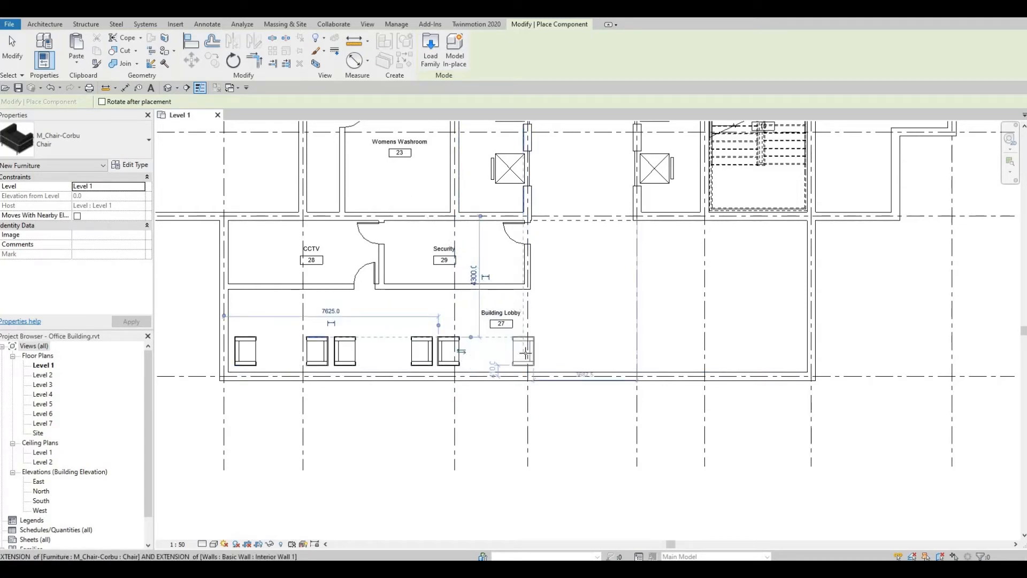
pyautogui.click(525, 353)
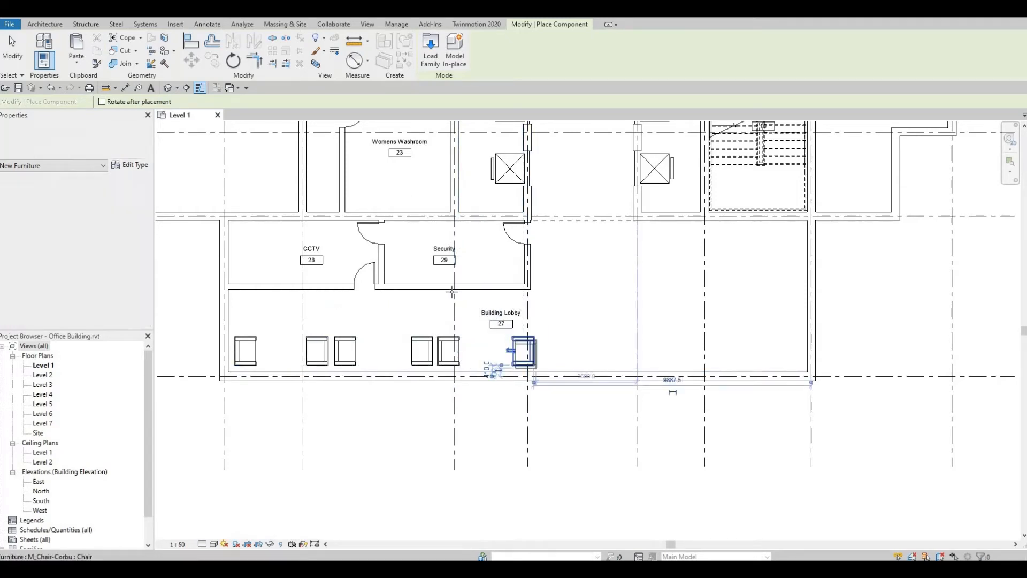
# - Place two M_Sofa-Corbu sofas side by side in the Building Lobby's southeast area, rotated to run north-south
pyautogui.click(134, 153)
pyautogui.scroll(-5, 91, 328)
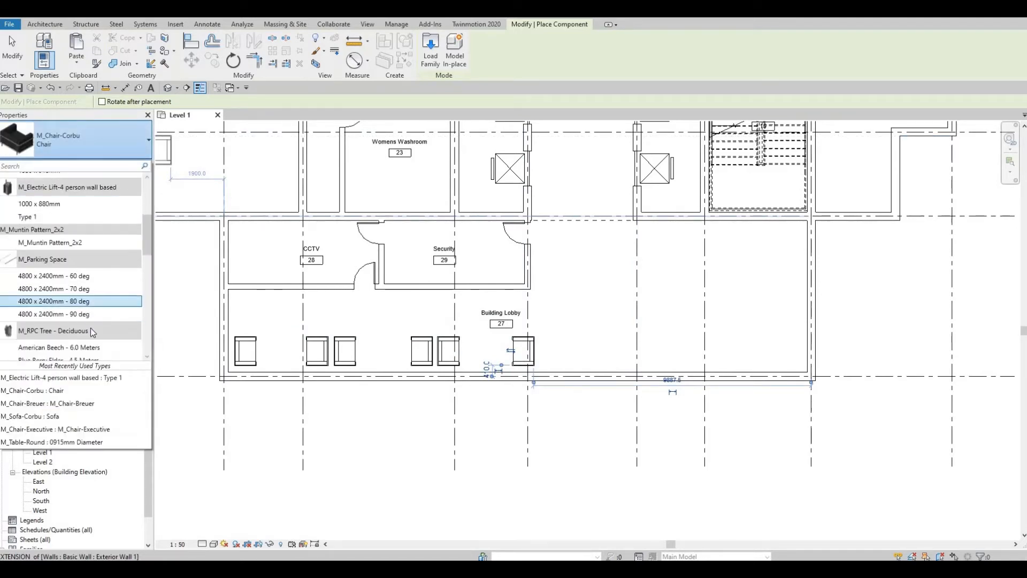
pyautogui.scroll(-7, 91, 328)
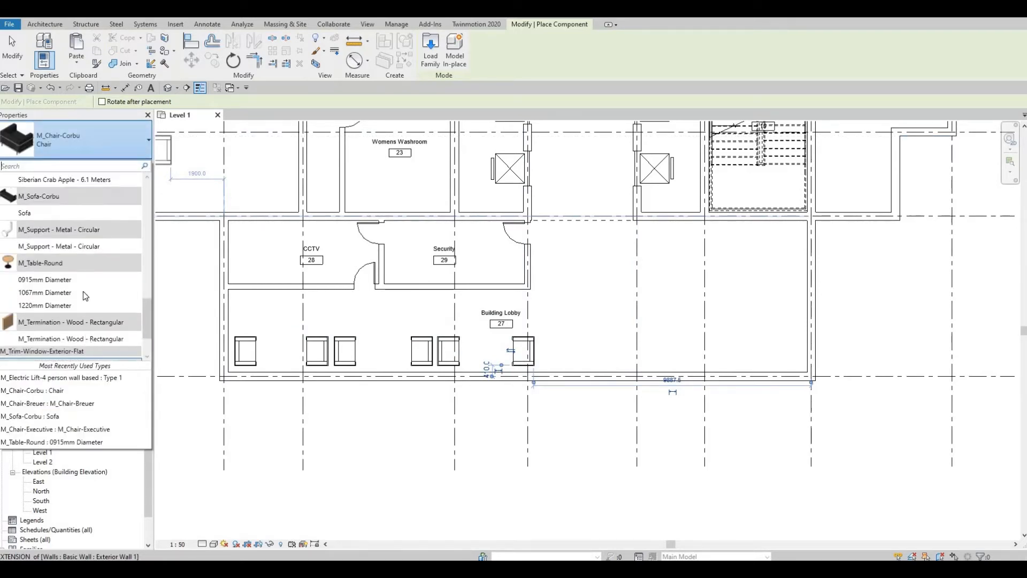
pyautogui.click(59, 214)
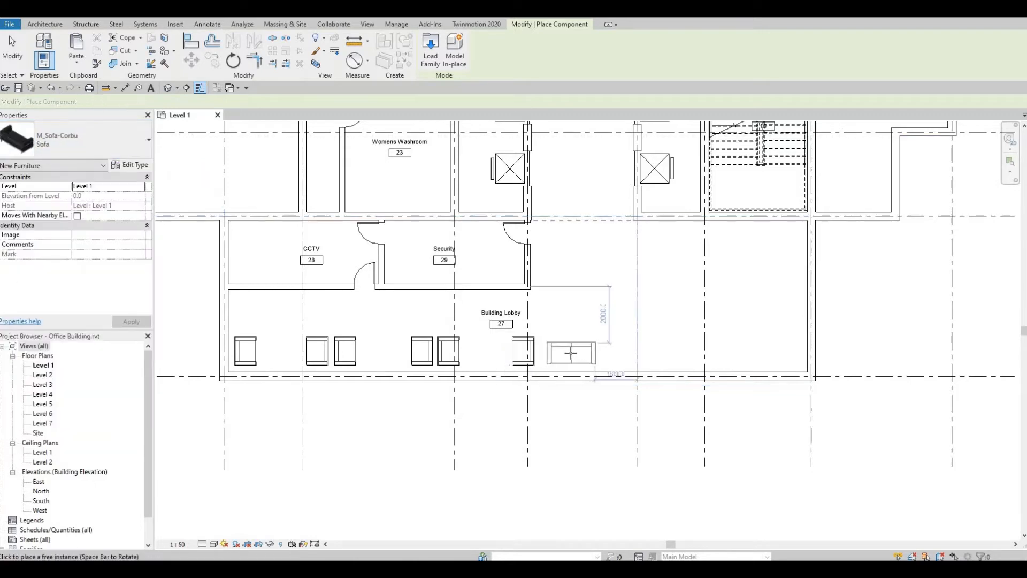
pyautogui.press('space')
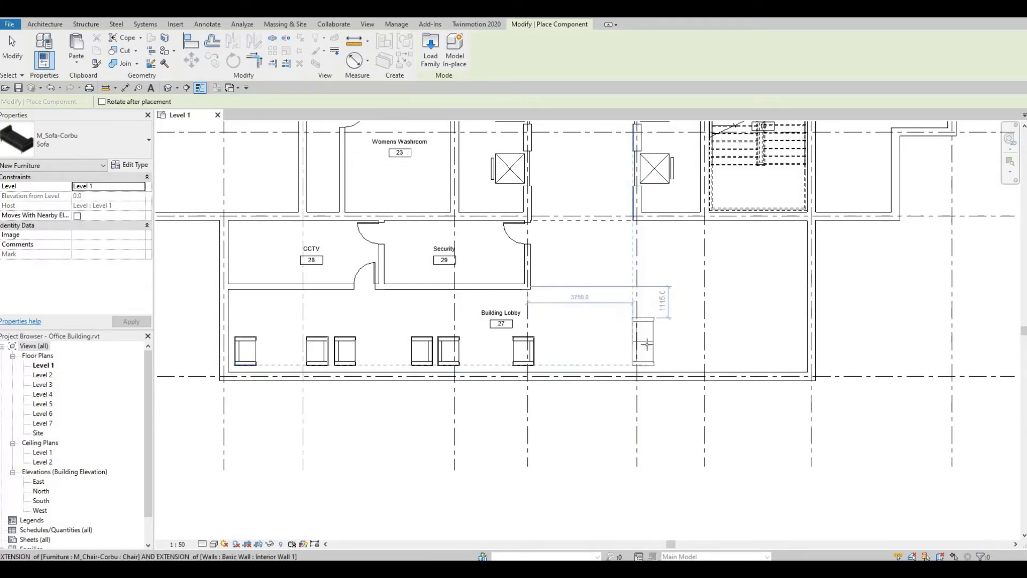
pyautogui.click(682, 351)
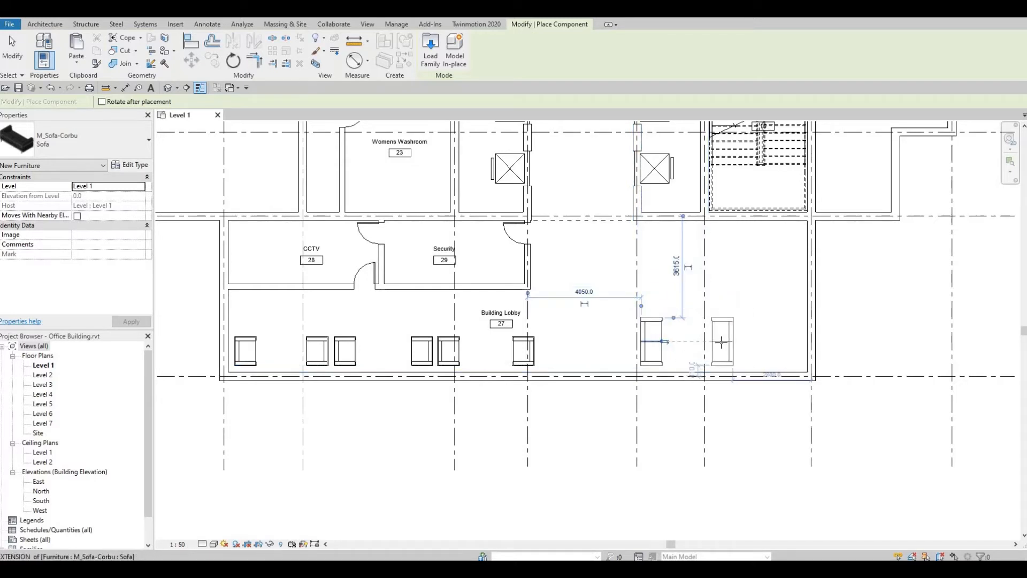
pyautogui.click(727, 379)
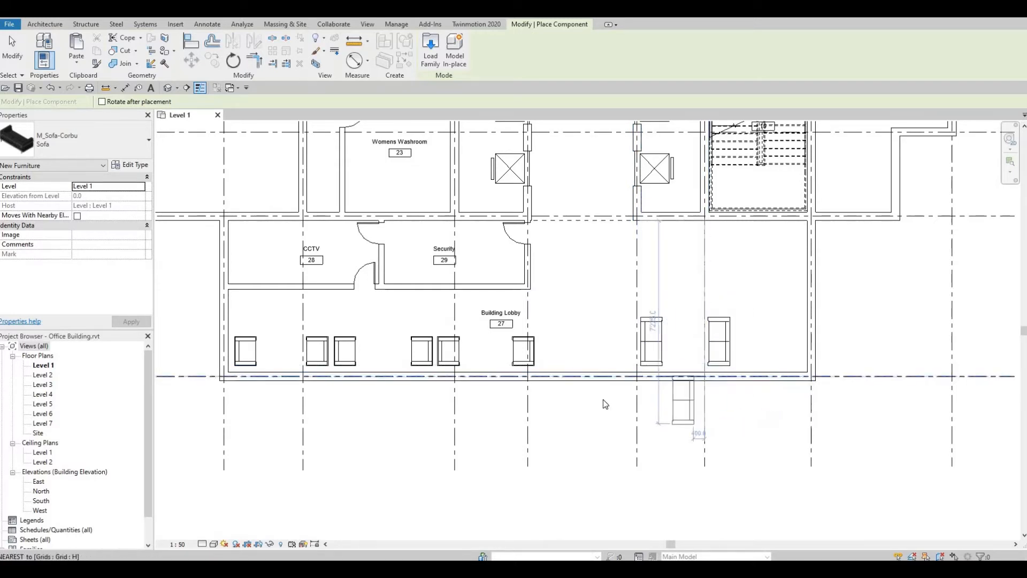
pyautogui.press('Escape')
pyautogui.press('Escape')
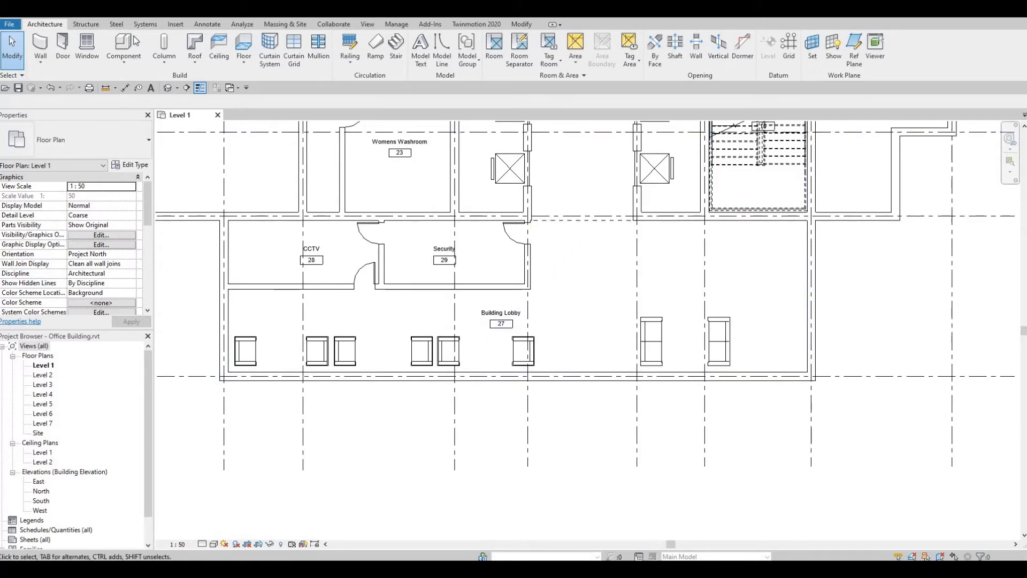
# - Place an M_Desk 1525 x 762mm in the Manager room near the inner wall corner, rotated to run north-south
pyautogui.scroll(-2, 123, 37)
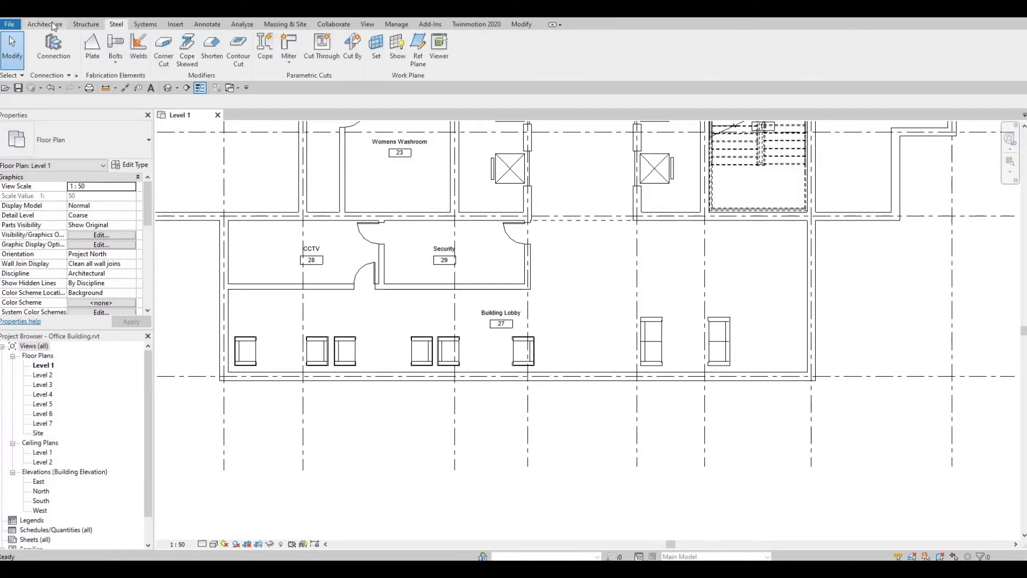
pyautogui.click(54, 24)
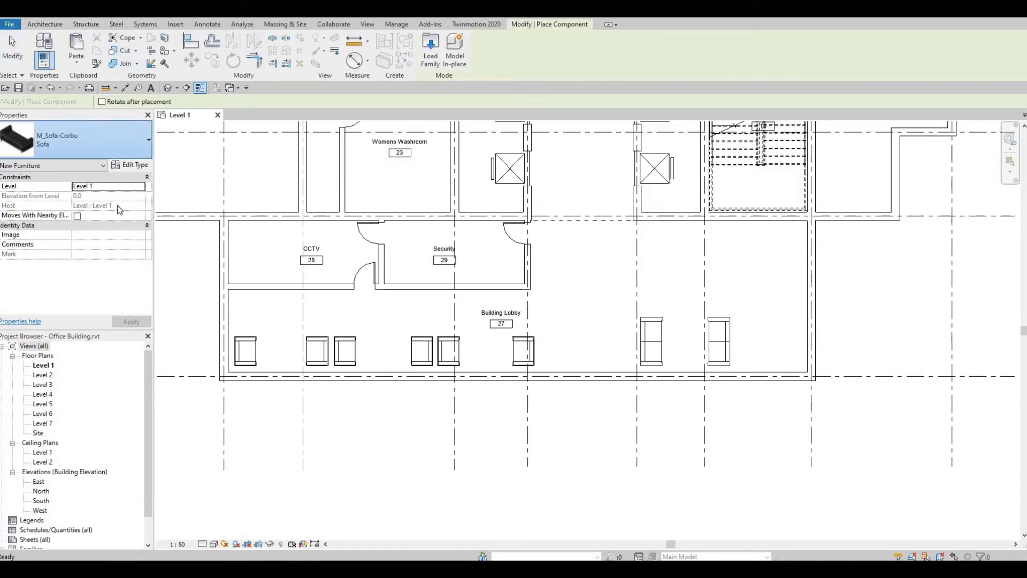
pyautogui.click(102, 140)
pyautogui.scroll(-1, 60, 254)
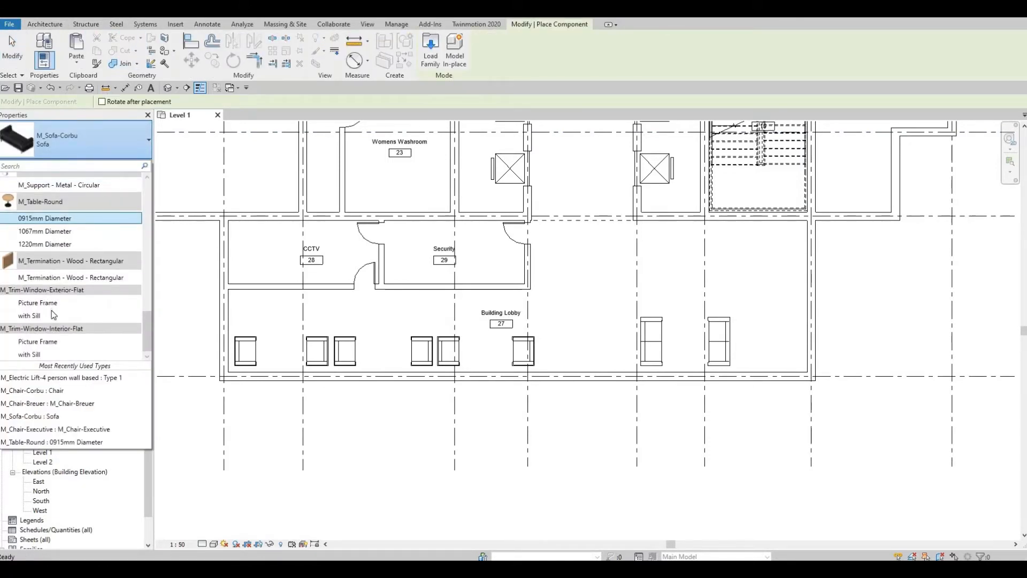
pyautogui.scroll(2, 55, 311)
pyautogui.scroll(9, 56, 311)
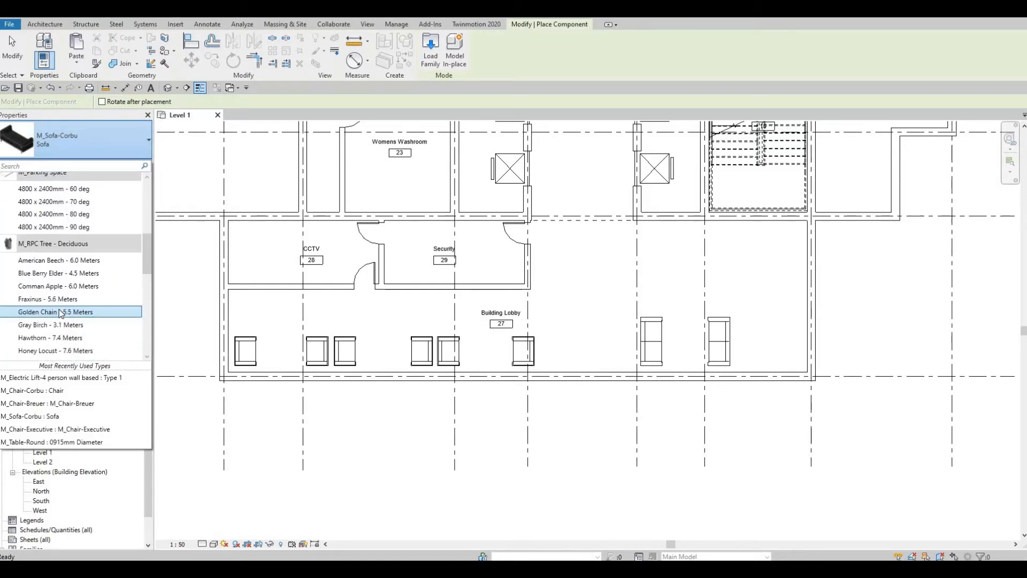
pyautogui.scroll(3, 59, 305)
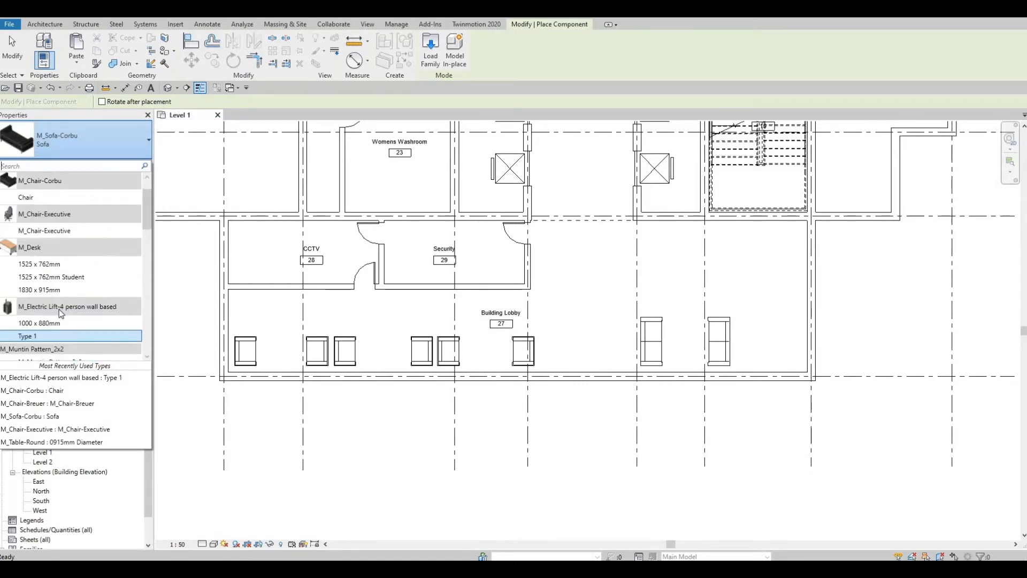
pyautogui.click(54, 267)
pyautogui.scroll(-1, 669, 230)
pyautogui.moveTo(665, 243); pyautogui.dragTo(423, 359, button='middle')
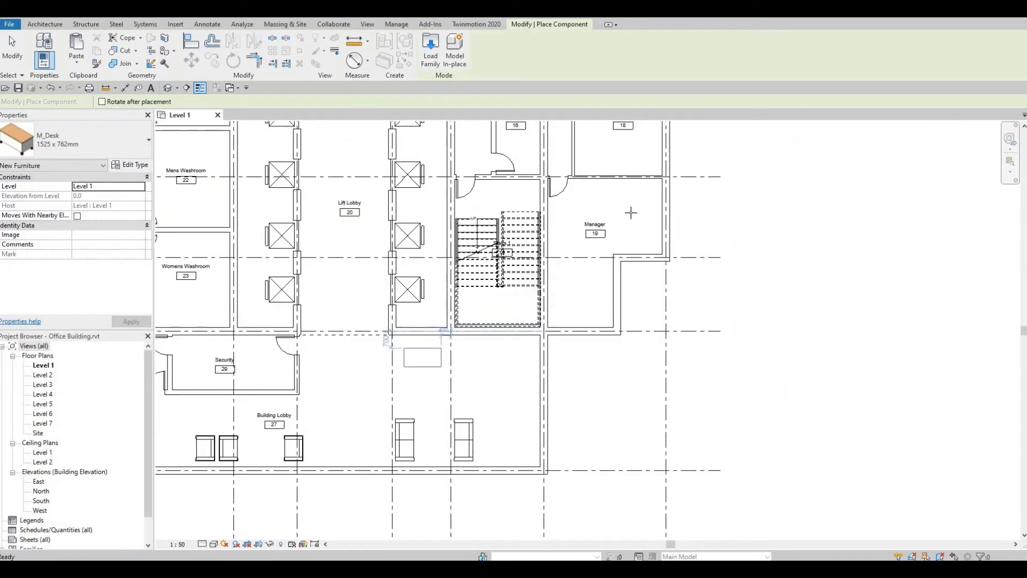
pyautogui.scroll(1, 603, 232)
pyautogui.press('space')
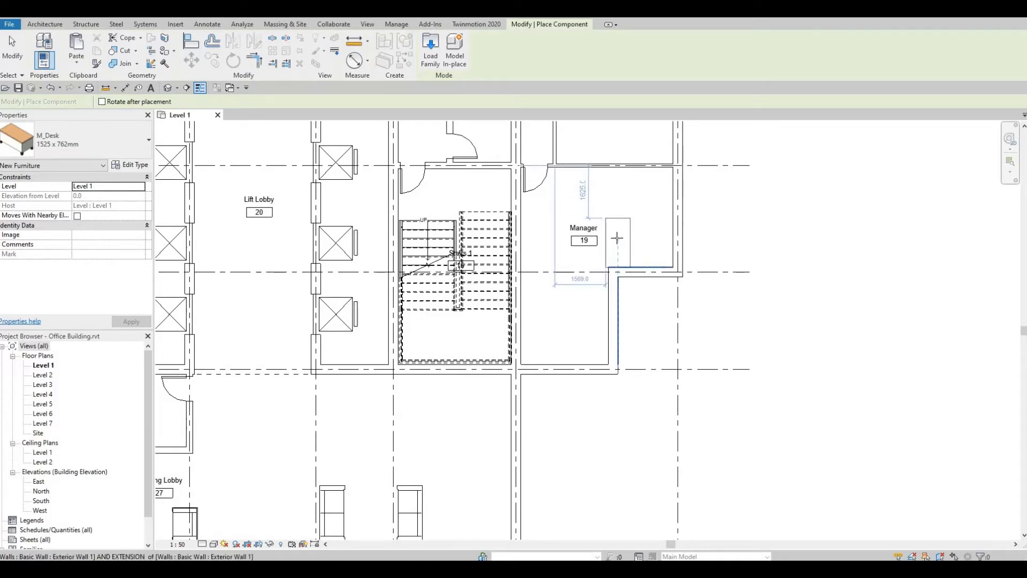
pyautogui.click(617, 239)
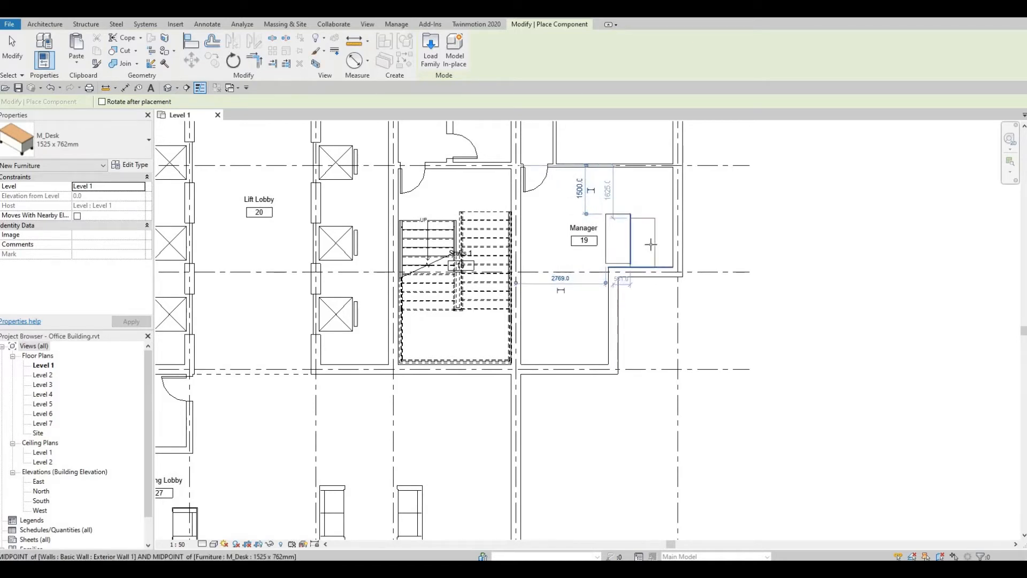
# - Add a second 1525 x 762mm desk in the Manager room's southeast corner, rotated to run east-west along the south wall
pyautogui.press('space')
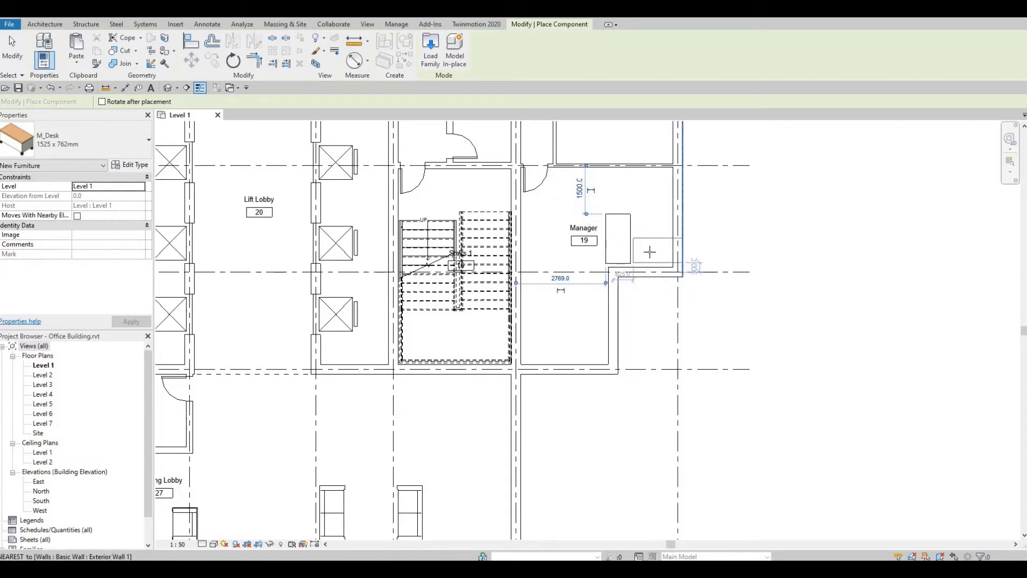
pyautogui.press('Escape')
pyautogui.press('Escape')
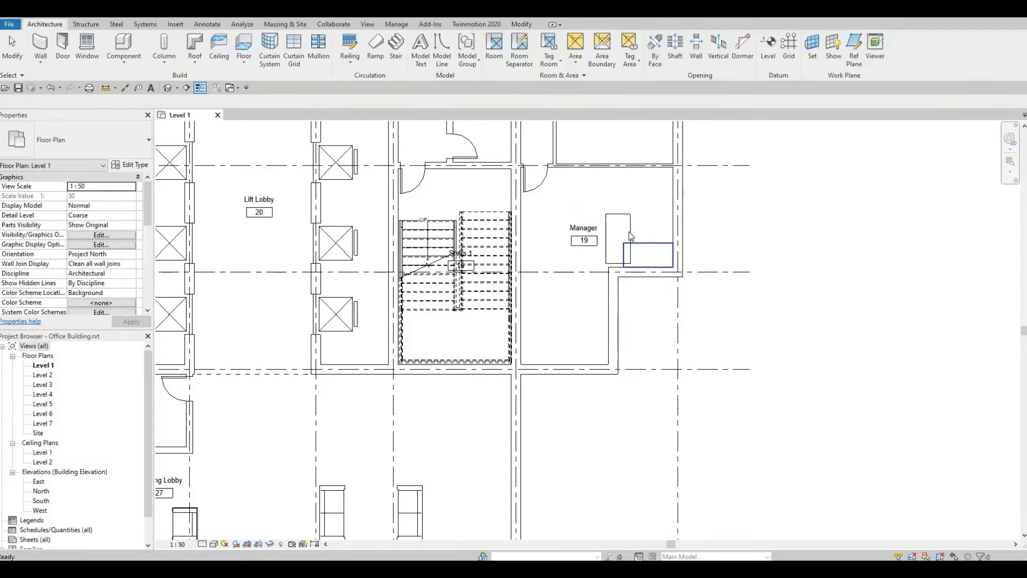
# - Move the north-south desk west off the corner desk and nudge it back until it abuts that desk's west end
pyautogui.click(615, 238)
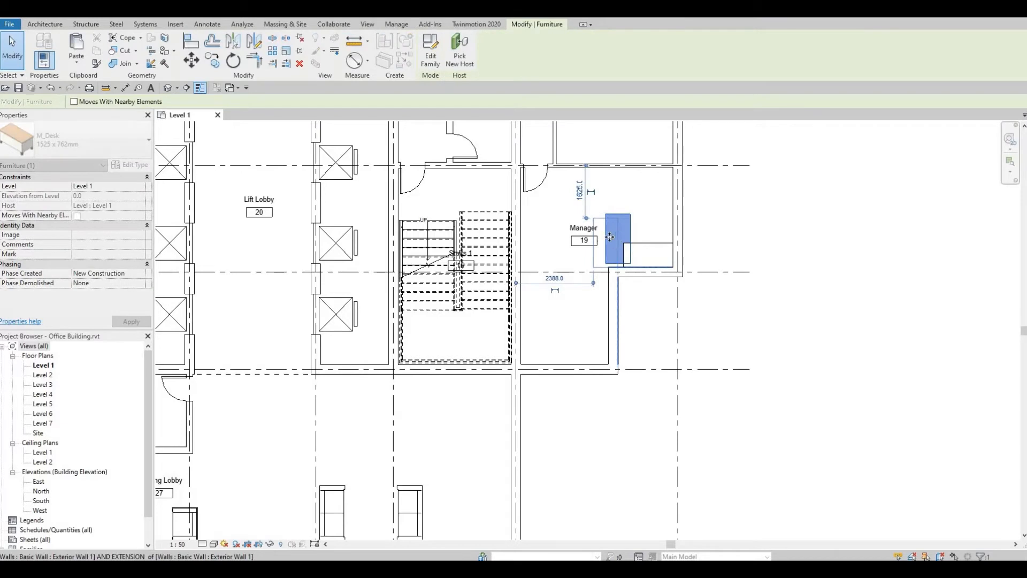
pyautogui.moveTo(610, 237); pyautogui.dragTo(588, 241)
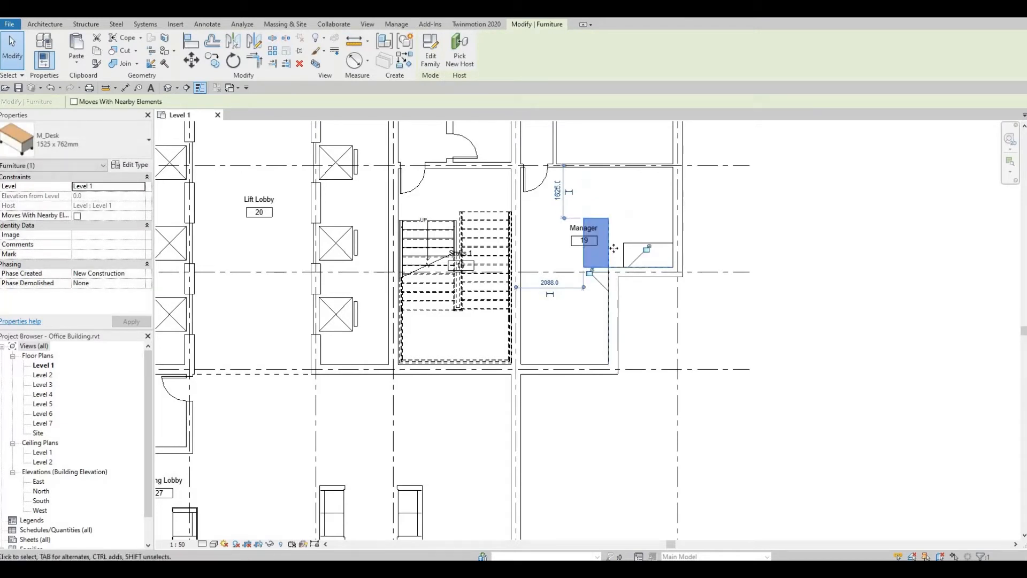
pyautogui.press('Right')
pyautogui.press('Right')
pyautogui.press('Right')
pyautogui.press('Right')
pyautogui.press('Right')
pyautogui.press('Right')
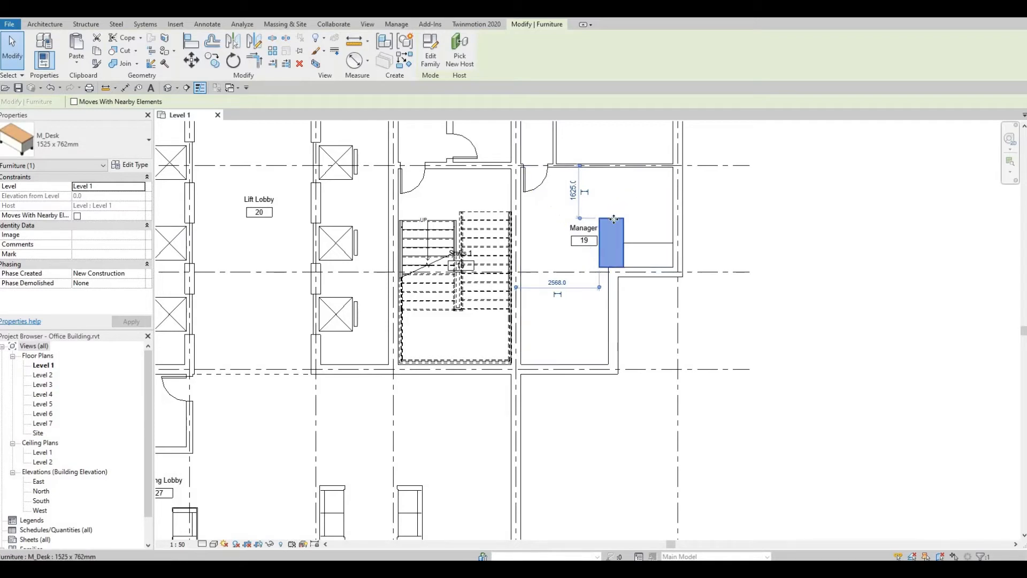
# - Try the 1525 x 762mm Student type on the north-south desk and settle on the 1830 x 915mm type
pyautogui.click(81, 141)
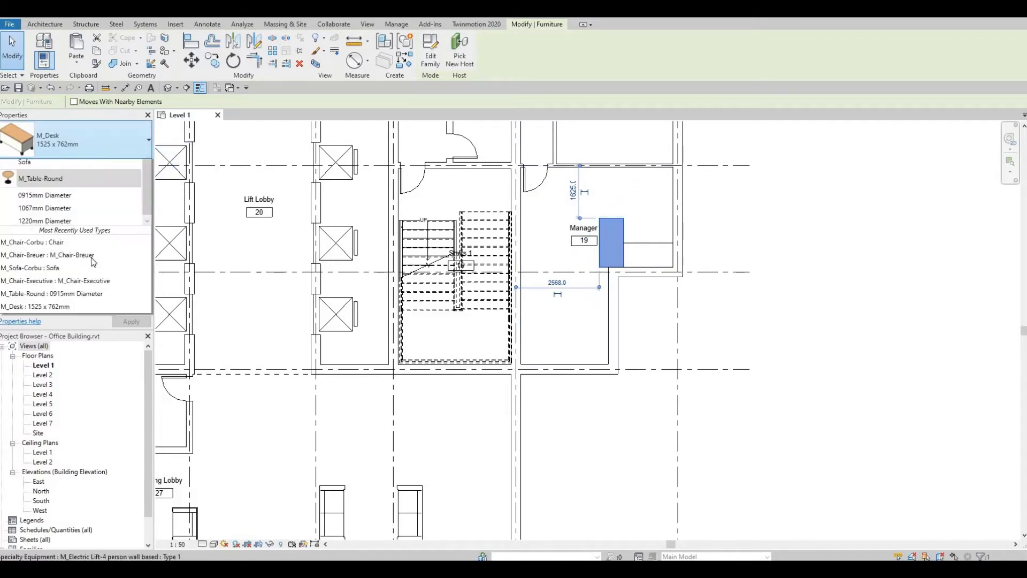
pyautogui.click(86, 252)
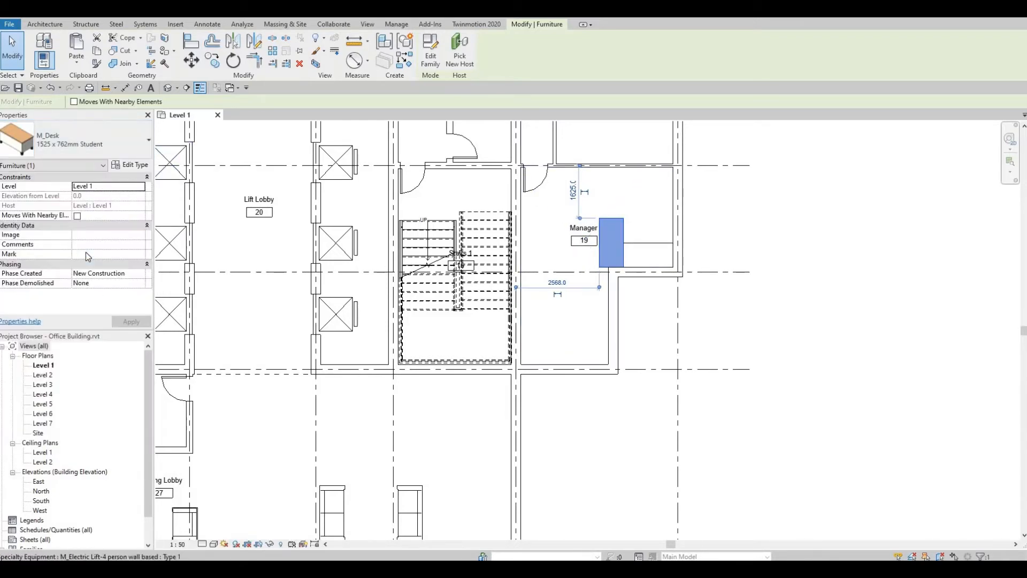
pyautogui.click(110, 145)
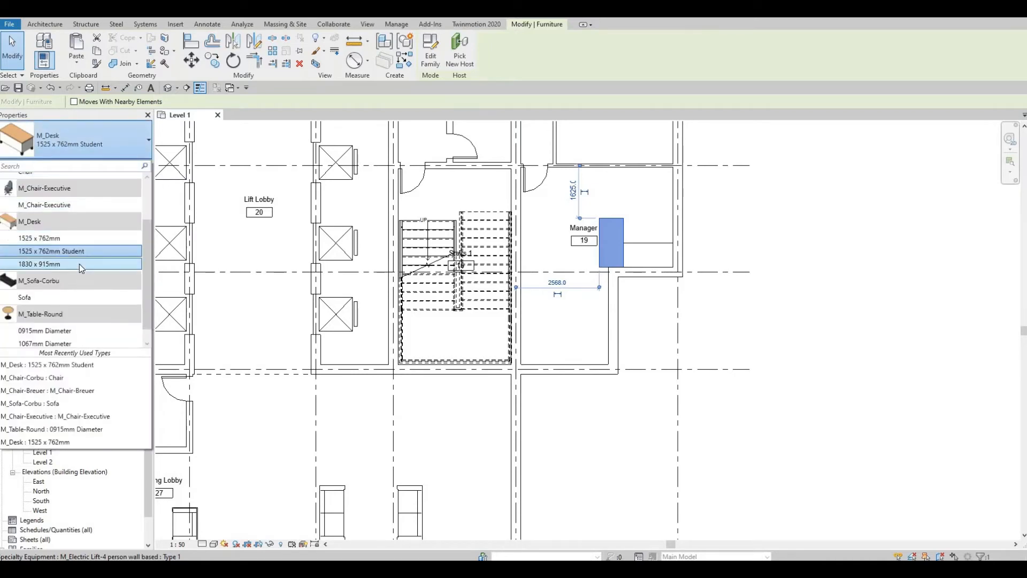
pyautogui.click(79, 264)
pyautogui.press('Escape')
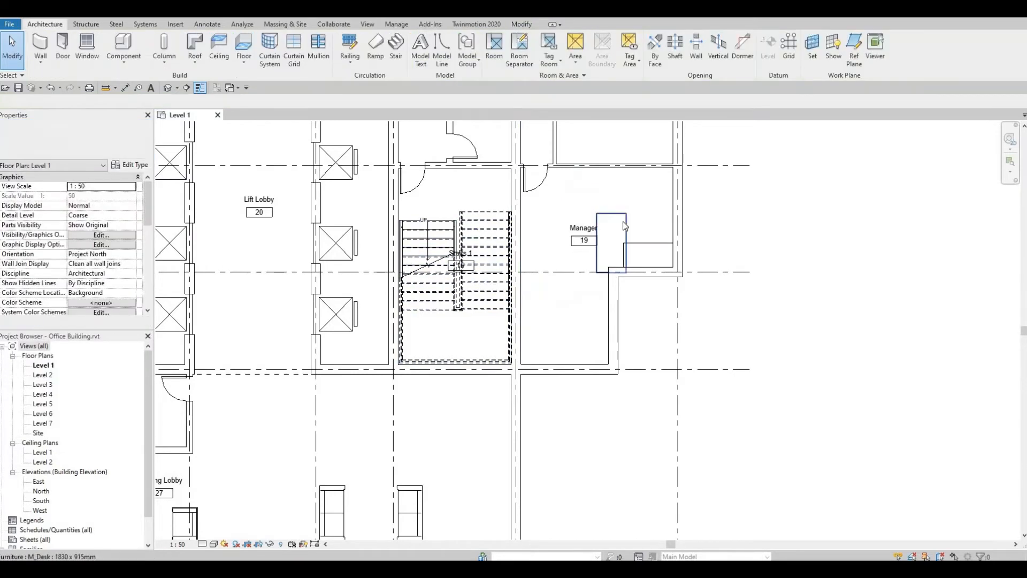
# - Nudge the 1830 x 915mm desk north clear of the wall so it sits against the corner desk's west end
pyautogui.click(625, 225)
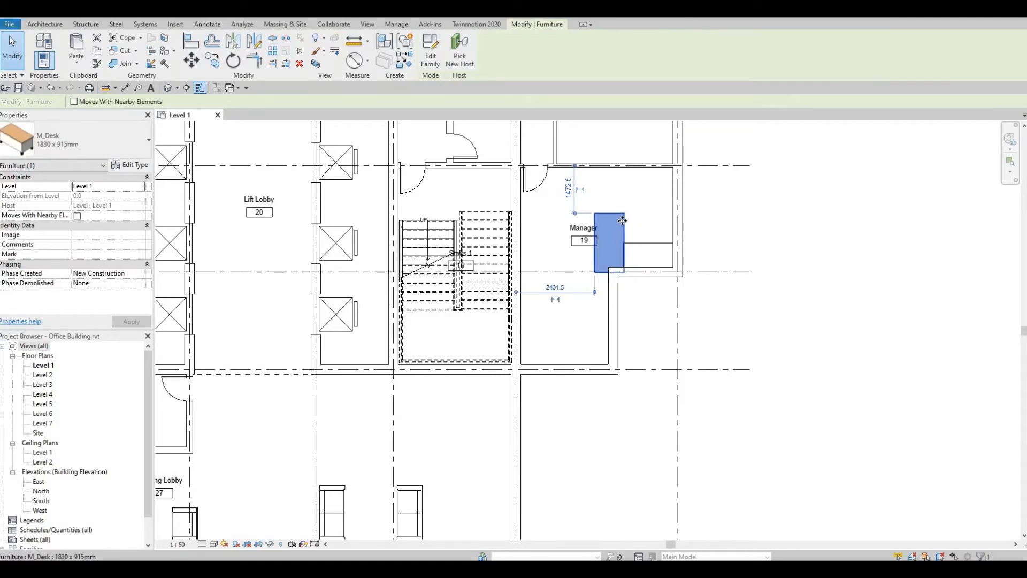
pyautogui.press('Up')
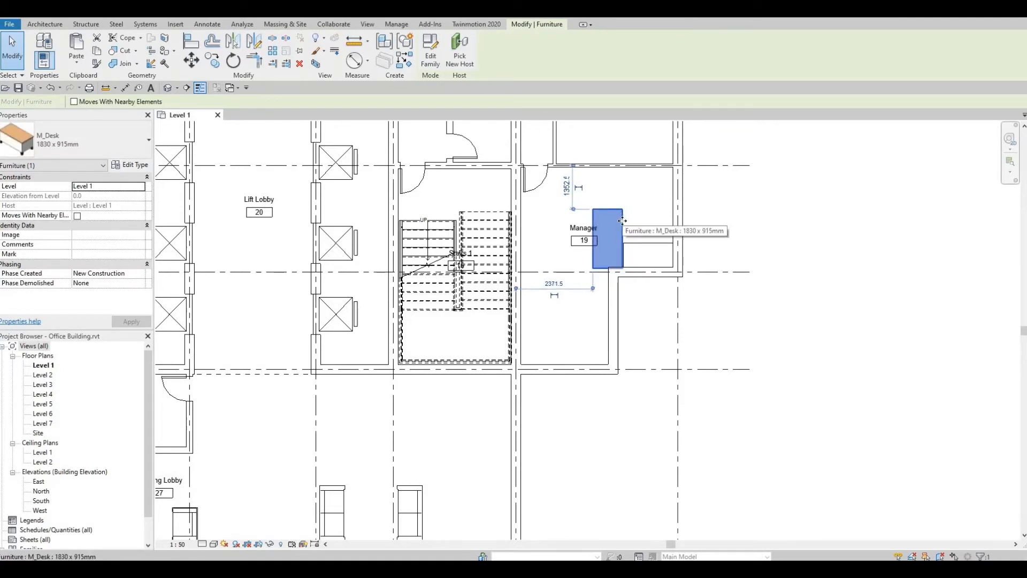
pyautogui.press('Right')
pyautogui.moveTo(619, 301); pyautogui.dragTo(608, 366, button='middle')
pyautogui.press('Escape')
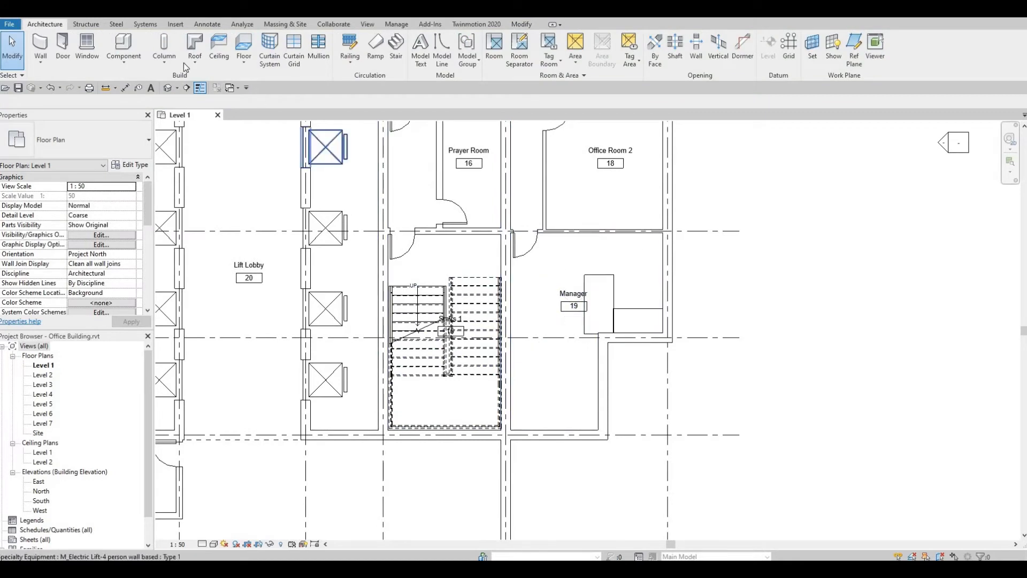
# - Place an M_Chair-Executive chair on the east side of the Manager's large desk, above the corner desk
pyautogui.click(127, 45)
pyautogui.click(80, 140)
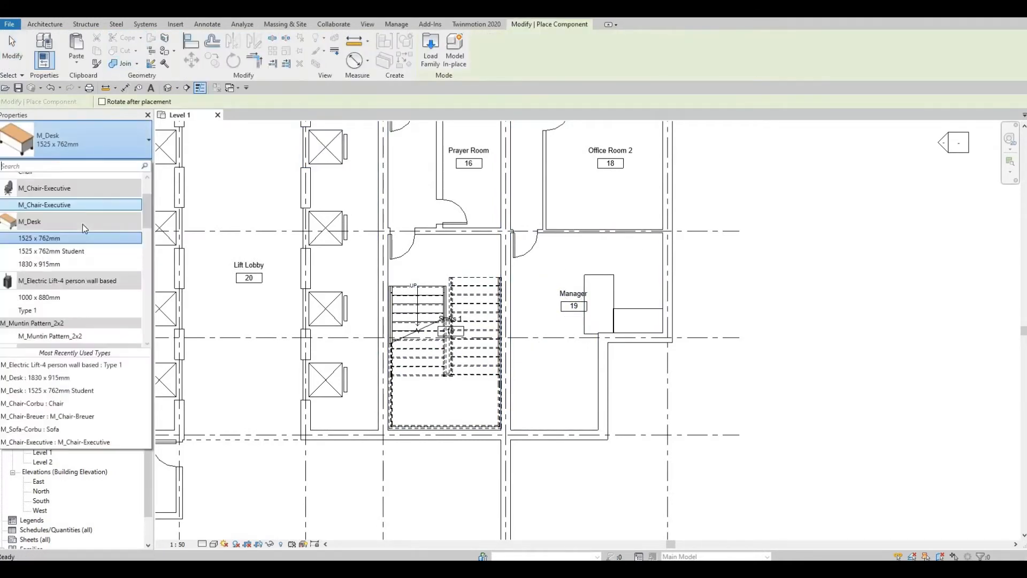
pyautogui.scroll(3, 60, 268)
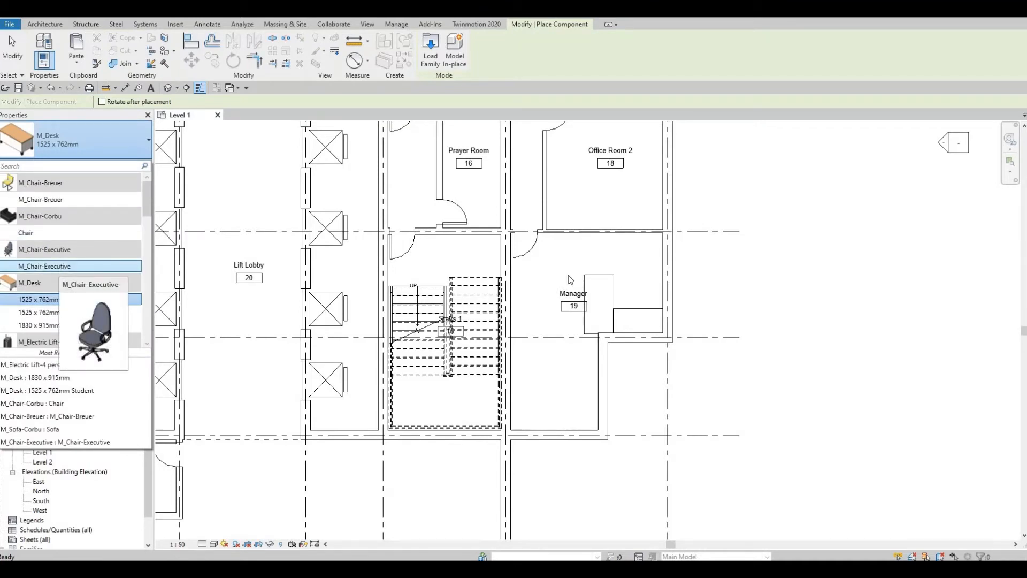
pyautogui.click(60, 269)
pyautogui.press('space')
pyautogui.press('space')
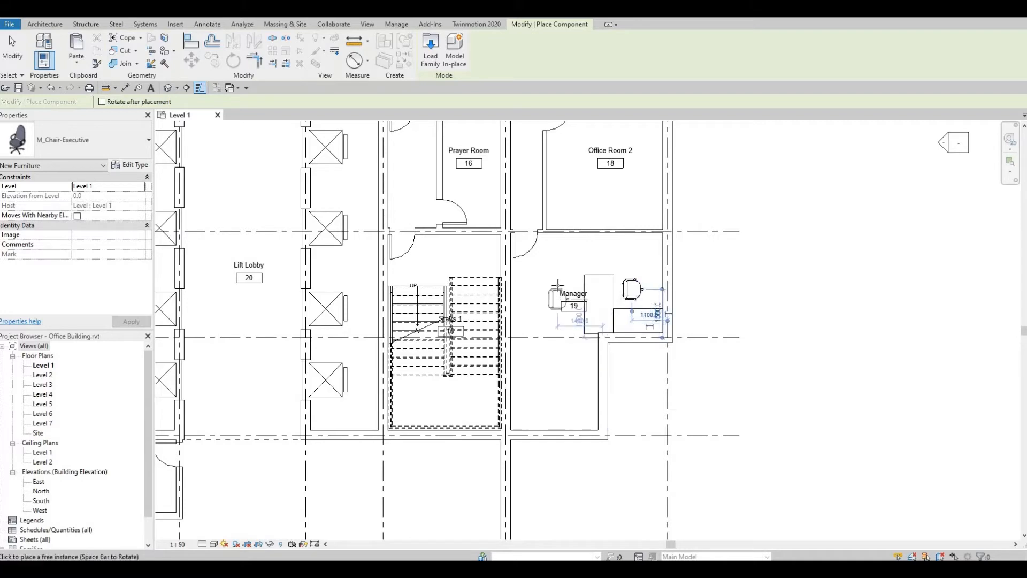
# - Place two M_Chair-Executive visitor chairs on the west side of the Manager's large desk, rotated to face the desk
pyautogui.press('space')
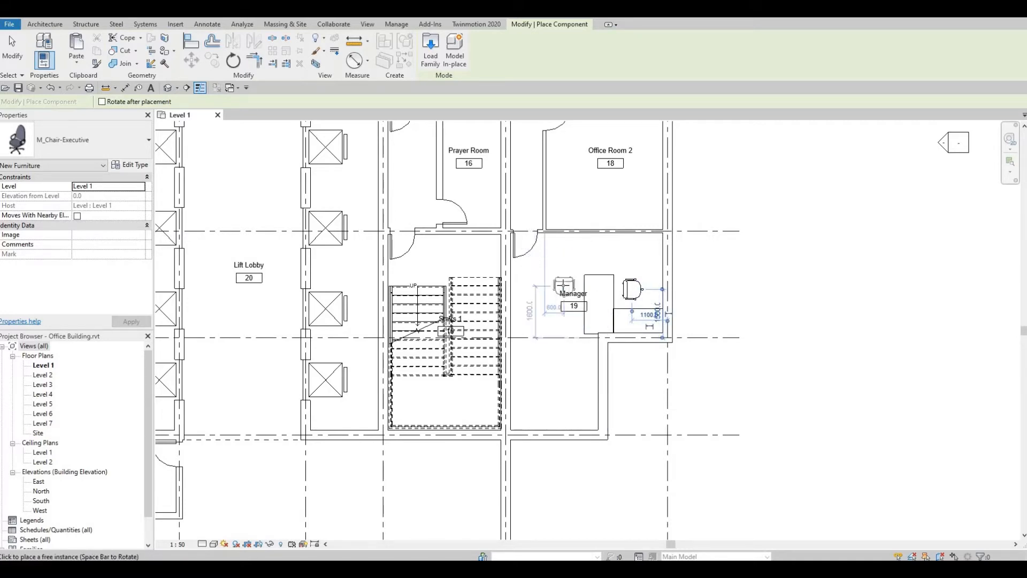
pyautogui.click(567, 320)
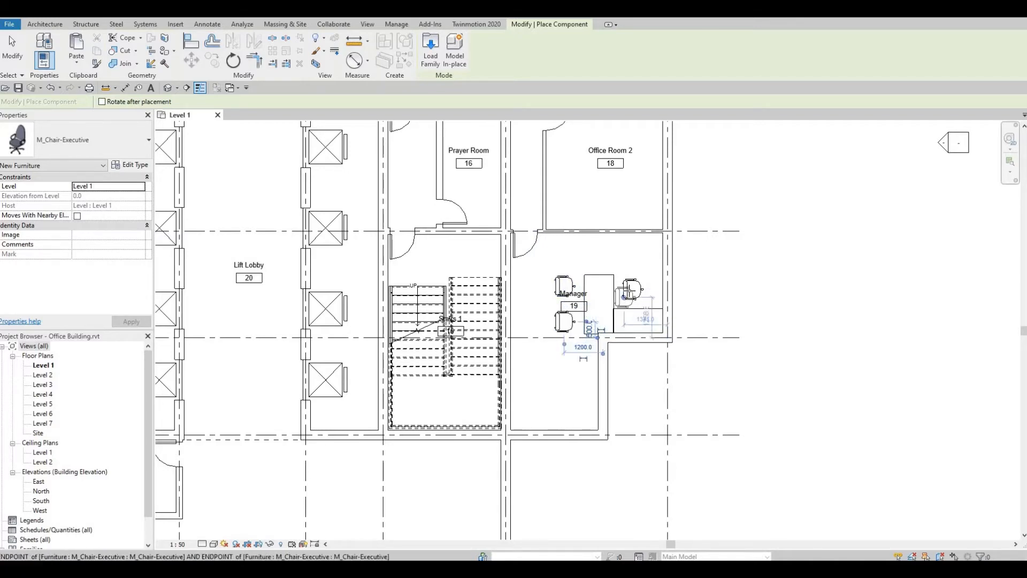
pyautogui.click(631, 289)
pyautogui.press('Escape')
pyautogui.press('Escape')
# - Delete the executive chair on the east side of the Manager's large desk
pyautogui.scroll(4, 642, 289)
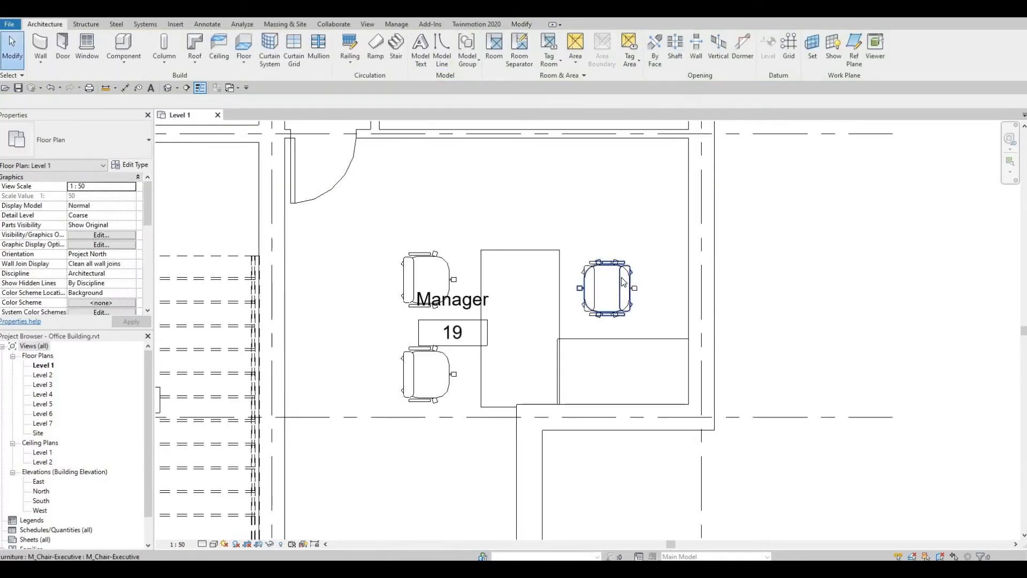
pyautogui.click(622, 277)
pyautogui.click(568, 321)
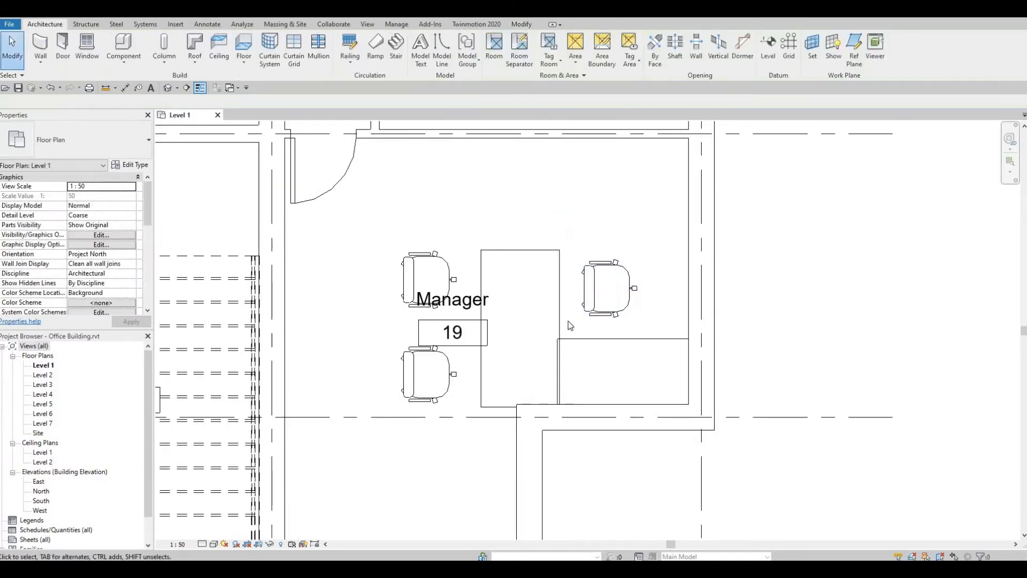
pyautogui.click(598, 298)
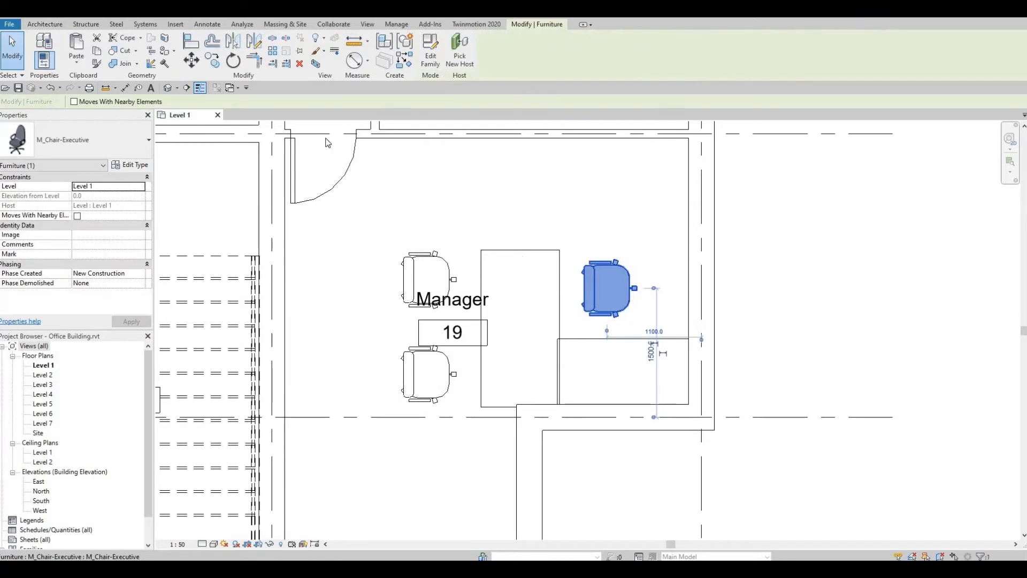
pyautogui.press('Delete')
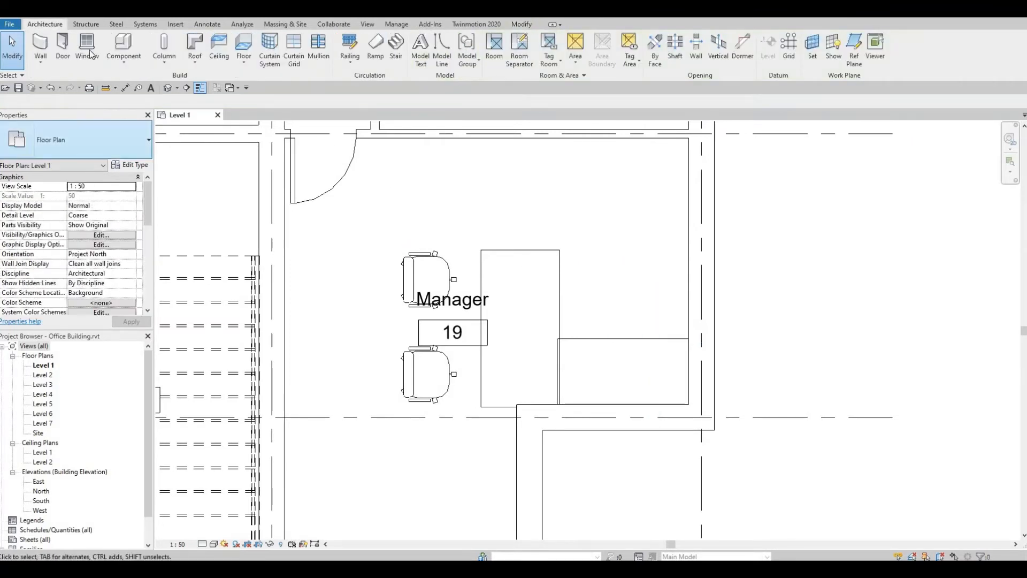
# - Start placing a replacement M_Chair-Executive chair east of the Manager's large desk, rotated to face west toward it
pyautogui.press('c')
pyautogui.press('m')
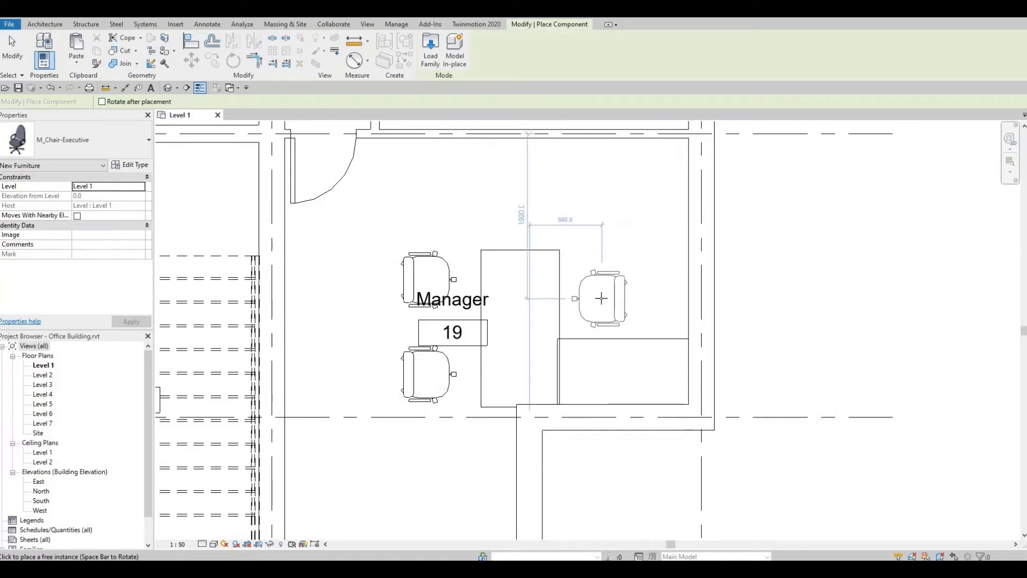
# - Place an executive chair behind the desk in the Manager room, facing the two visitor chairs
pyautogui.click(602, 298)
pyautogui.scroll(-2, 429, 344)
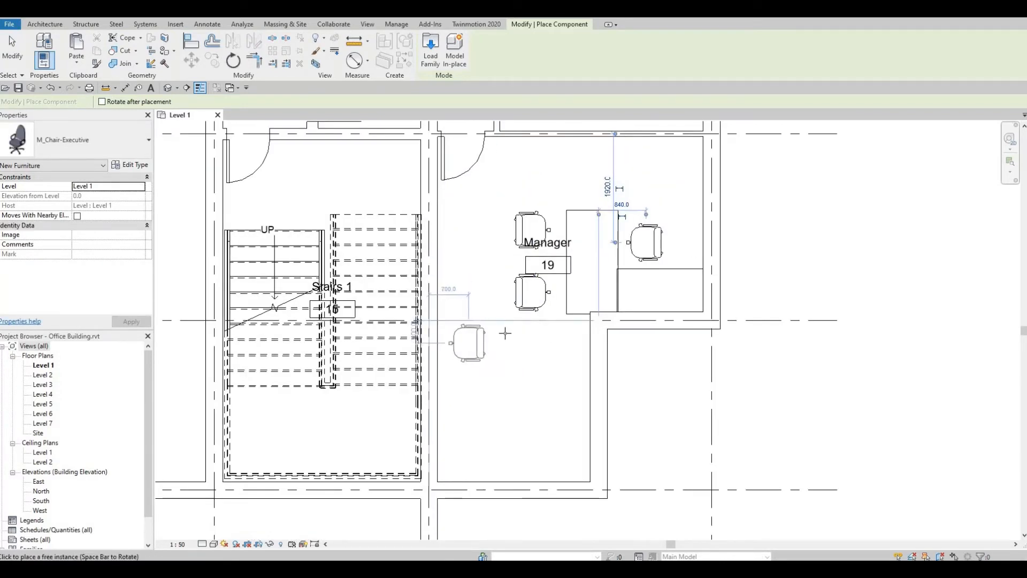
pyautogui.moveTo(474, 389); pyautogui.dragTo(558, 333, button='middle')
pyautogui.scroll(-1, 559, 334)
pyautogui.moveTo(214, 245); pyautogui.dragTo(222, 240, button='middle')
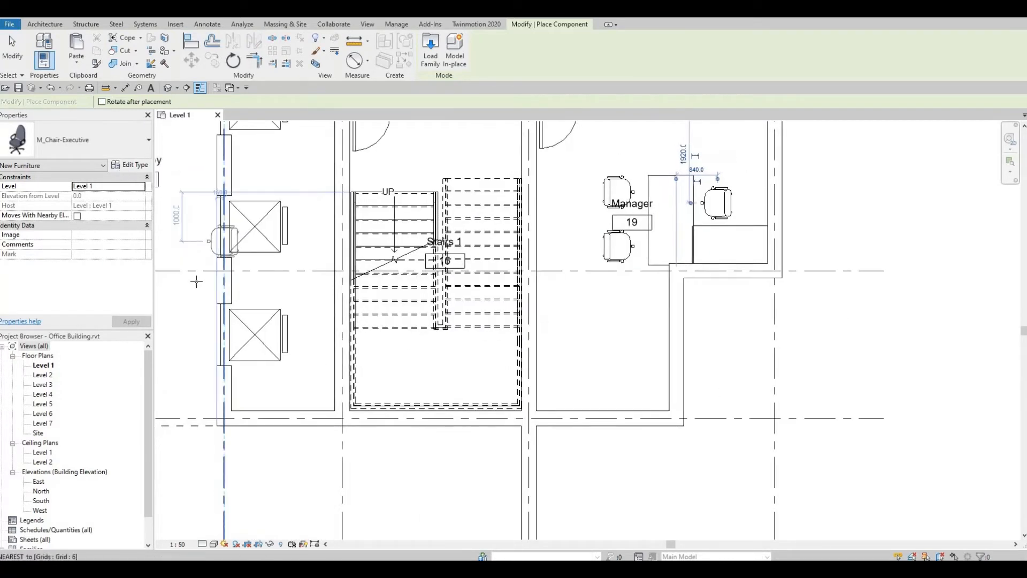
pyautogui.moveTo(365, 313); pyautogui.dragTo(493, 247, button='middle')
pyautogui.scroll(-3, 519, 230)
pyautogui.press('Escape')
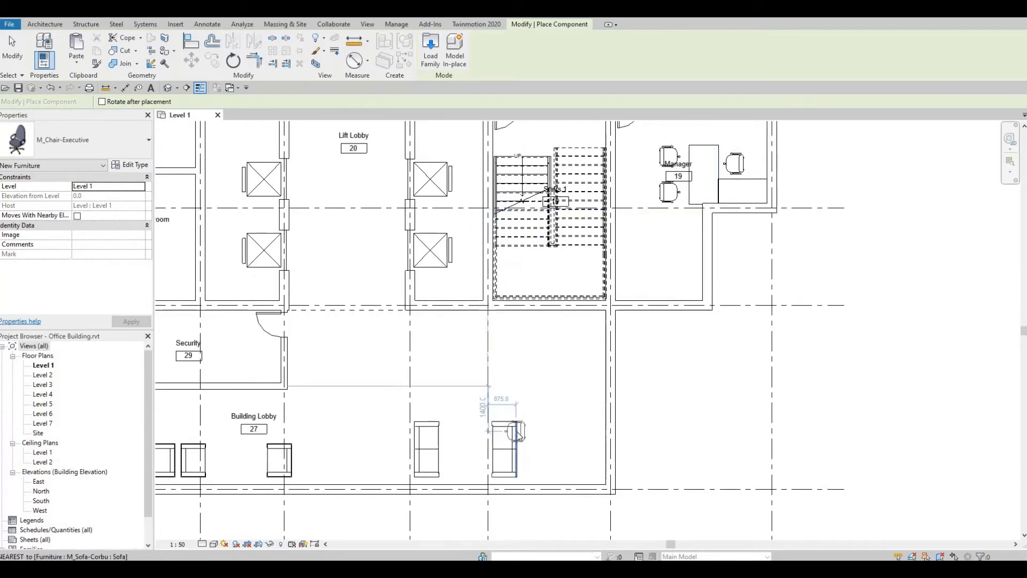
pyautogui.press('Escape')
# - Place a sofa matching the Building Lobby sofas against the stair-side wall in the lower part of the Manager room
pyautogui.click(517, 431)
pyautogui.press('c')
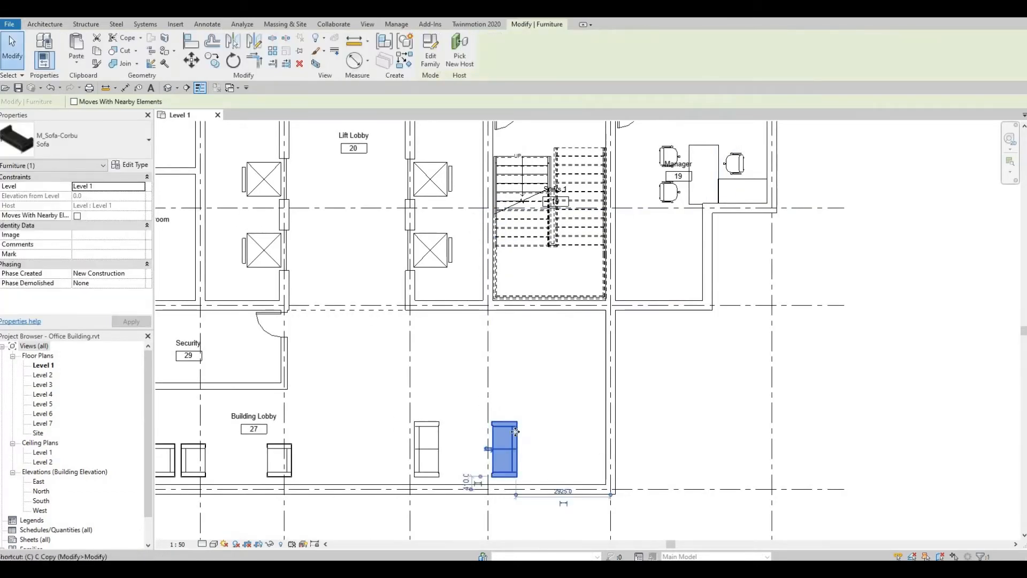
pyautogui.press('m')
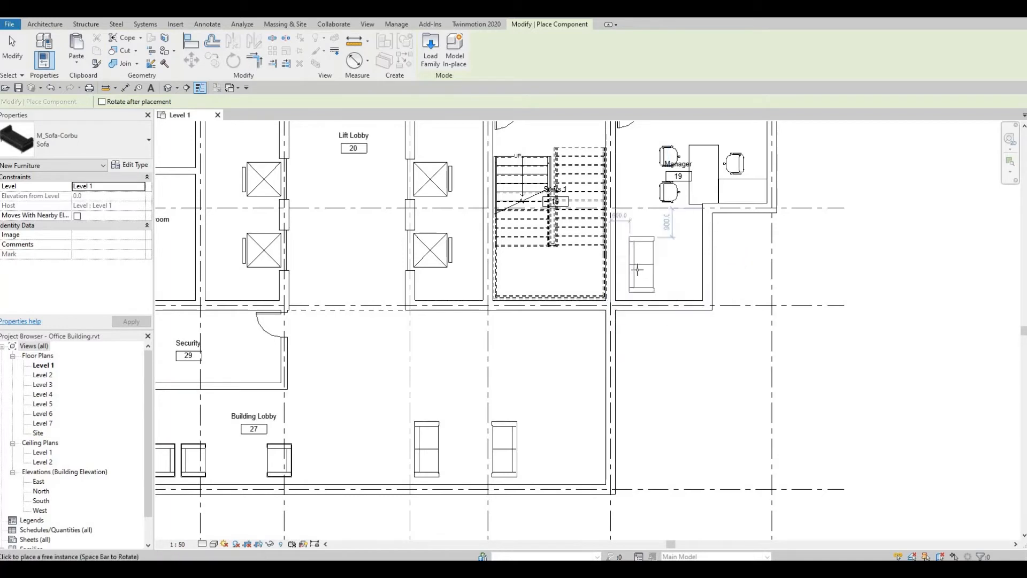
pyautogui.press('space')
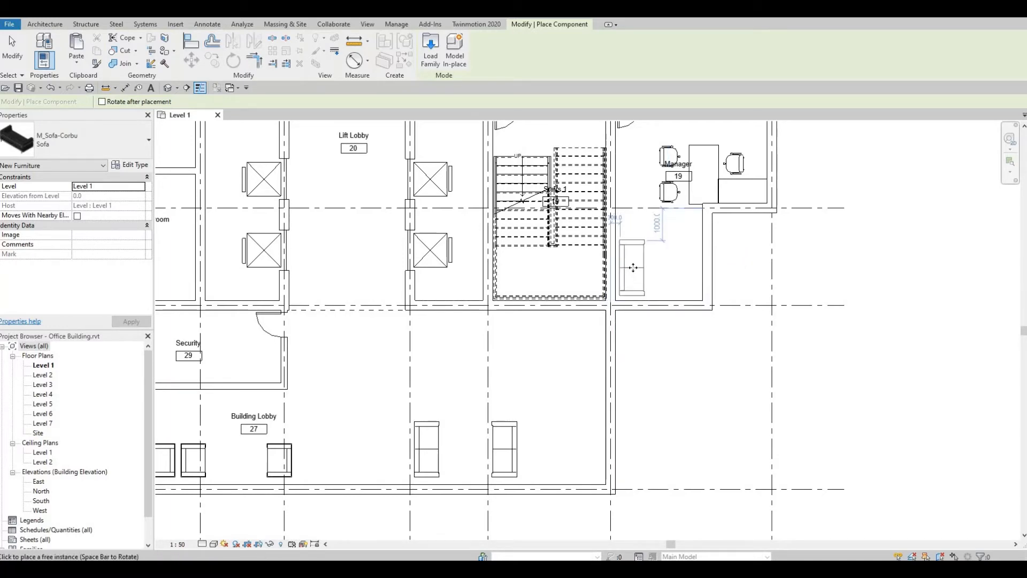
pyautogui.click(633, 268)
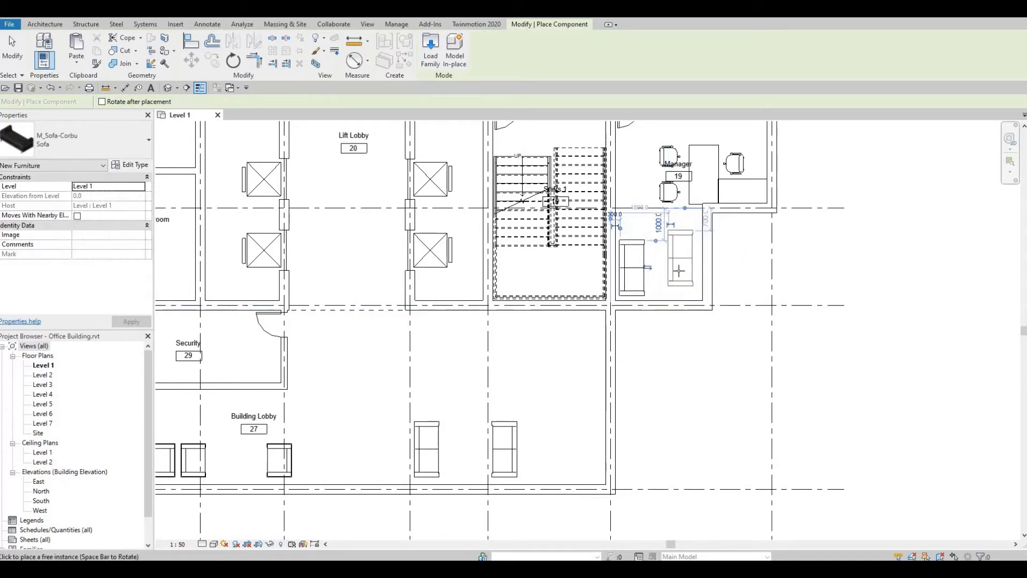
pyautogui.press('Escape')
pyautogui.press('Escape')
# - Copy the Manager room's two desks and three executive chairs straight up into Office Room 2, with multiple copies enabled
pyautogui.moveTo(707, 281); pyautogui.dragTo(687, 322, button='middle')
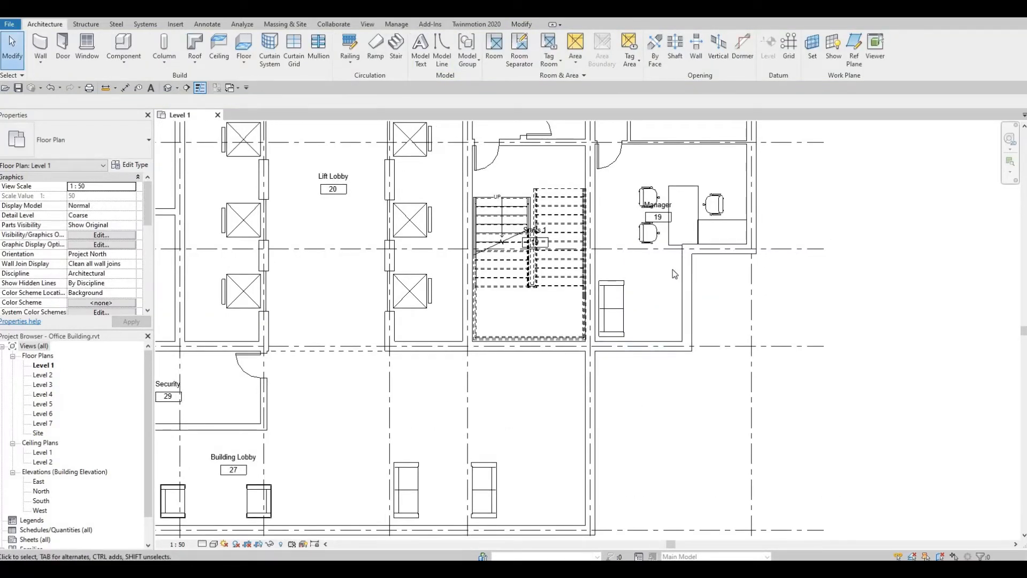
pyautogui.scroll(-1, 675, 274)
pyautogui.moveTo(675, 274); pyautogui.dragTo(656, 354, button='middle')
pyautogui.scroll(1, 646, 310)
pyautogui.moveTo(647, 310); pyautogui.dragTo(644, 387, button='middle')
pyautogui.scroll(-1, 644, 386)
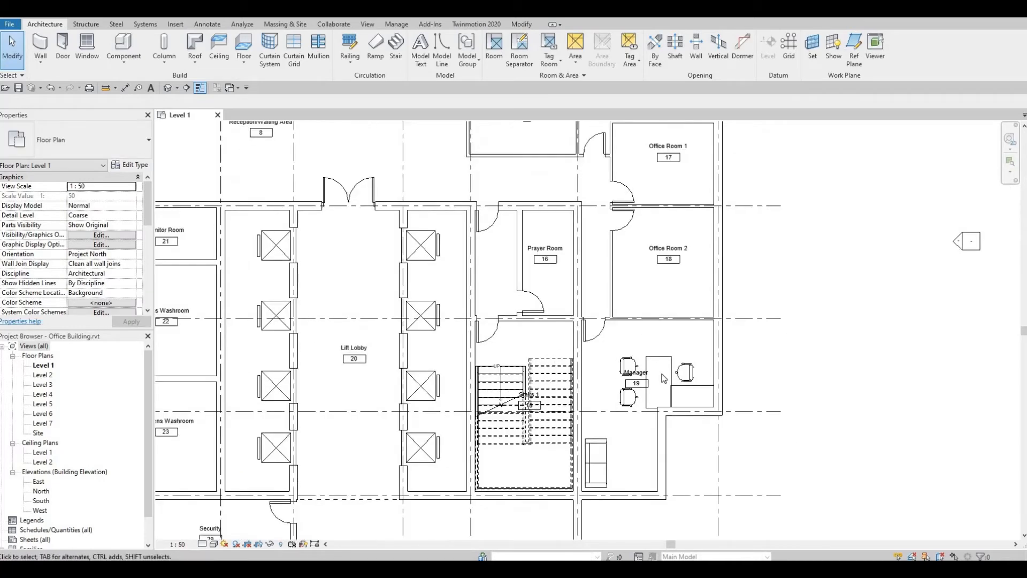
pyautogui.click(671, 383)
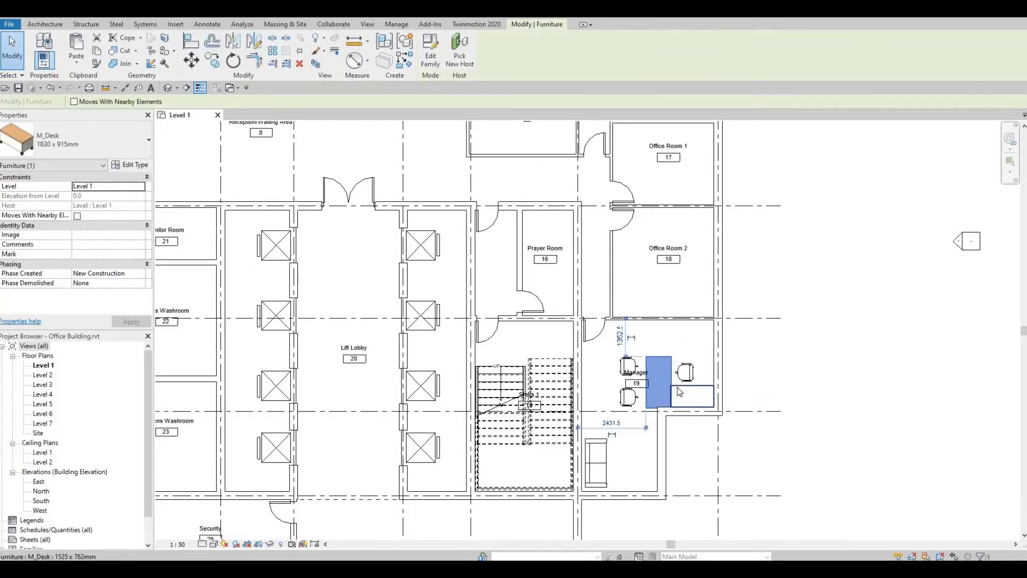
pyautogui.keyDown('ctrl'); pyautogui.click(678, 387); pyautogui.keyUp('ctrl')
pyautogui.keyDown('ctrl'); pyautogui.click(686, 372); pyautogui.keyUp('ctrl')
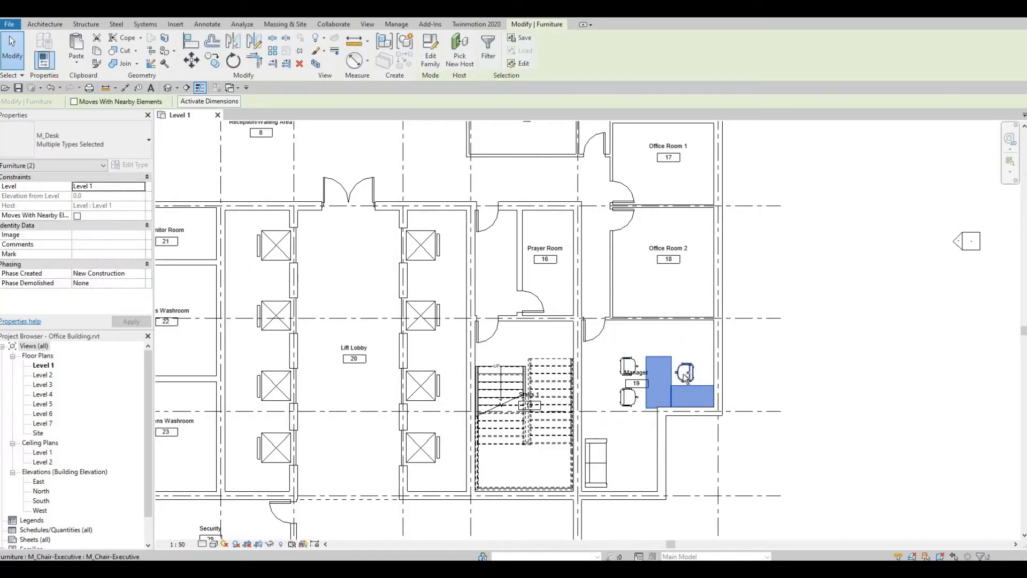
pyautogui.keyDown('ctrl'); pyautogui.click(629, 367); pyautogui.keyUp('ctrl')
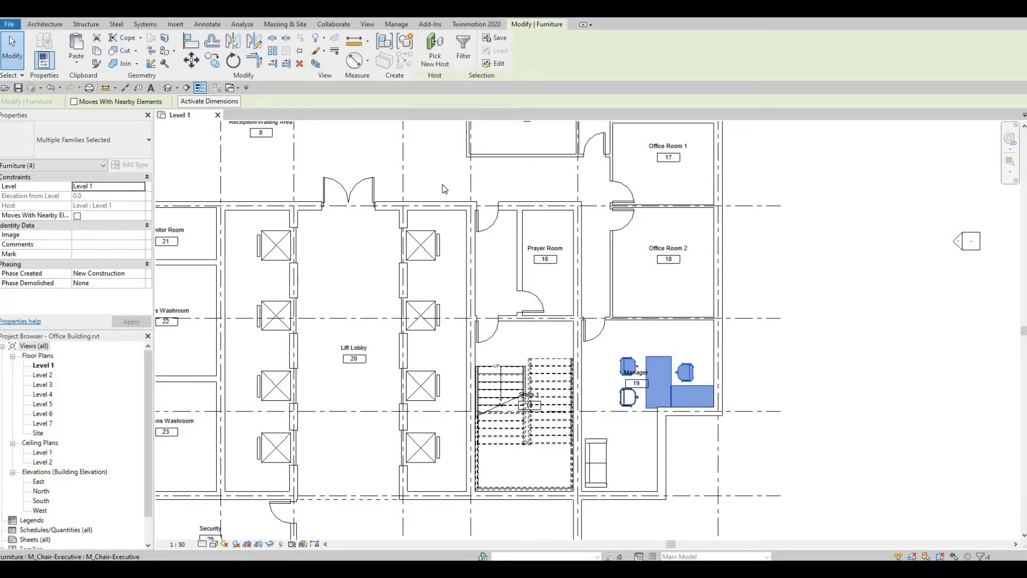
pyautogui.click(191, 60)
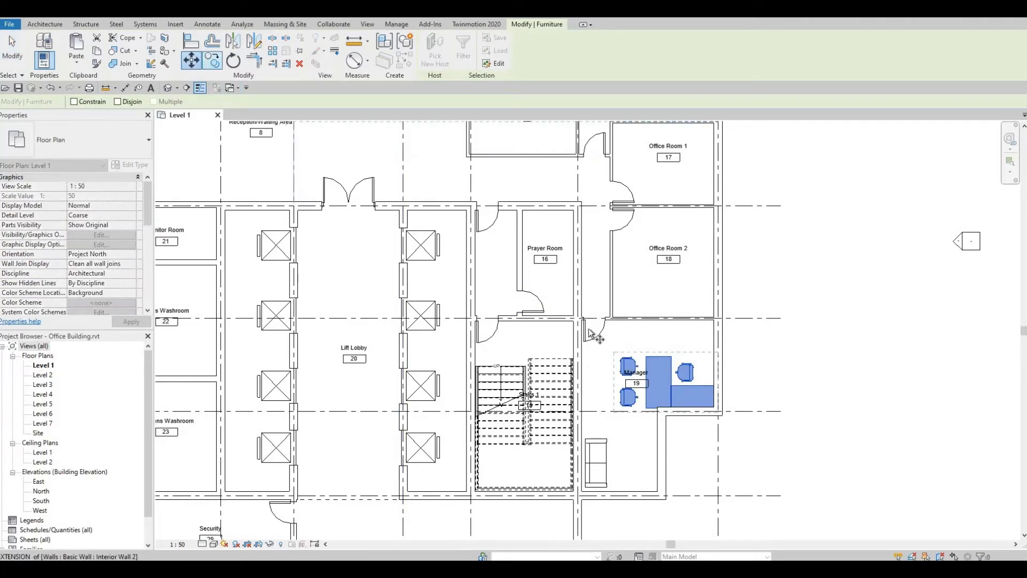
pyautogui.press('c')
pyautogui.press('o')
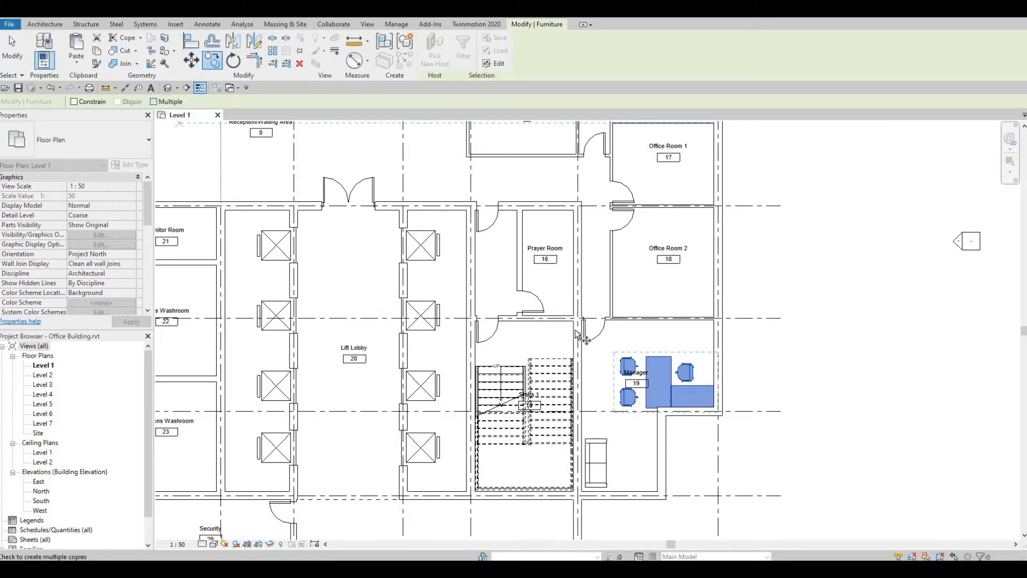
pyautogui.click(645, 376)
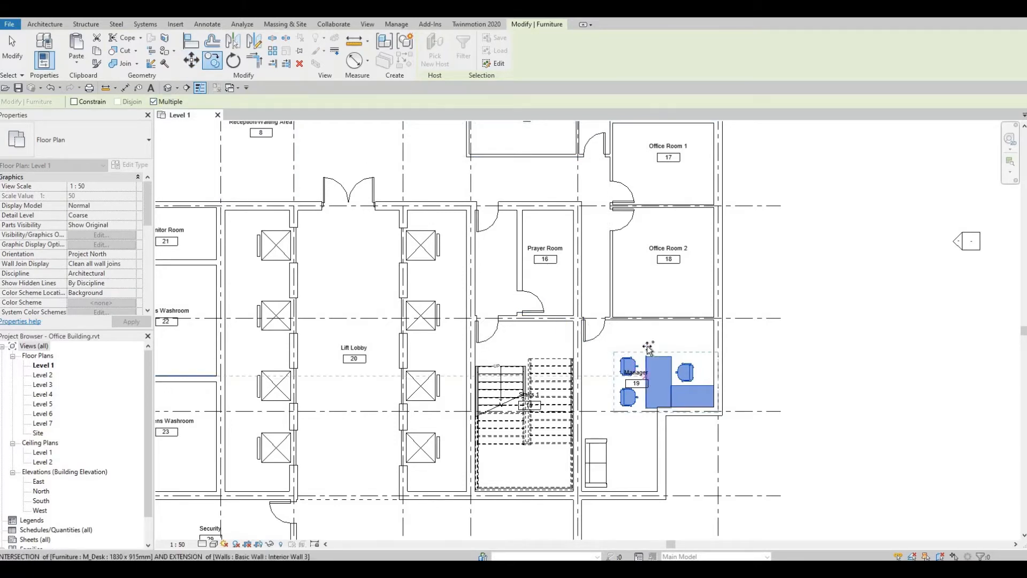
pyautogui.click(647, 275)
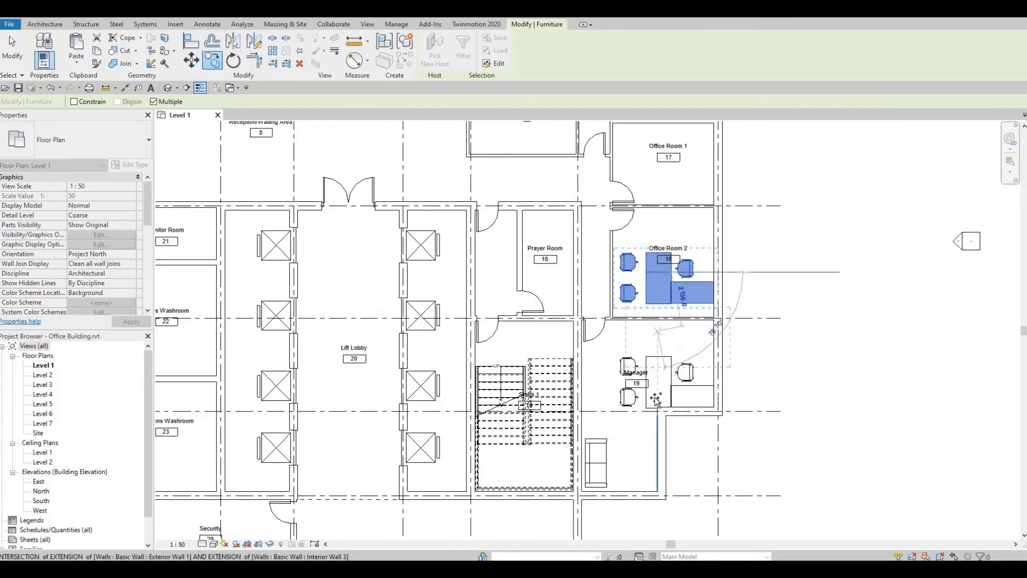
pyautogui.press('Escape')
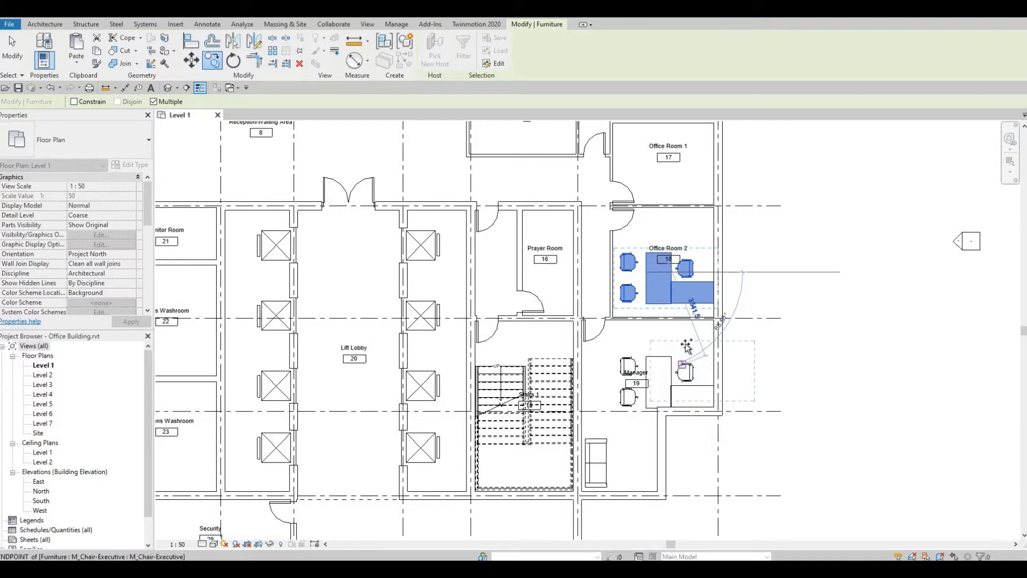
# - Nudge the copied desks and chairs in Office Room 2 down toward the wall shared with the Manager room
pyautogui.press('Down')
pyautogui.press('Down')
pyautogui.press('Down')
pyautogui.press('Down')
pyautogui.press('Down')
pyautogui.press('Down')
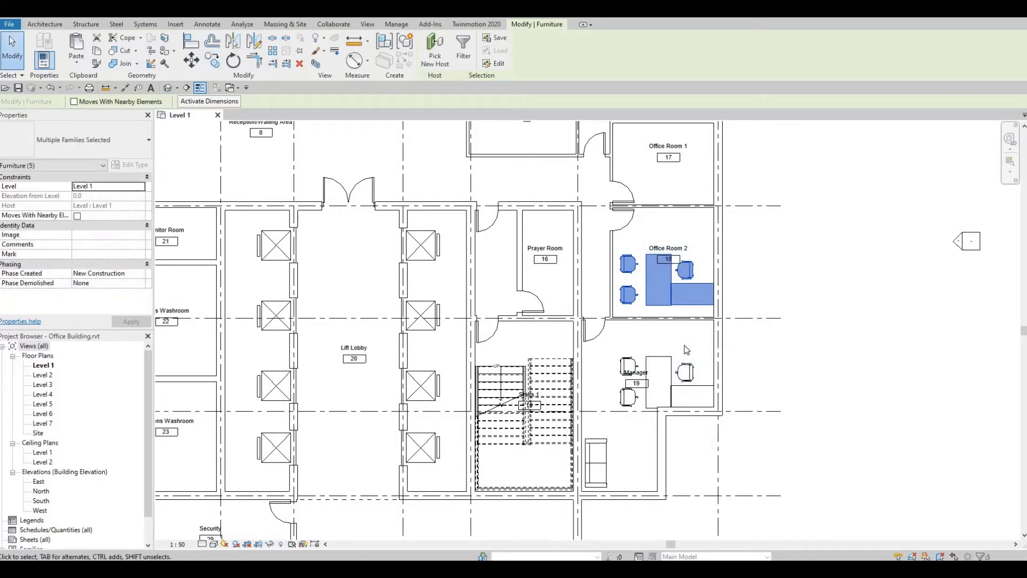
pyautogui.press('Down')
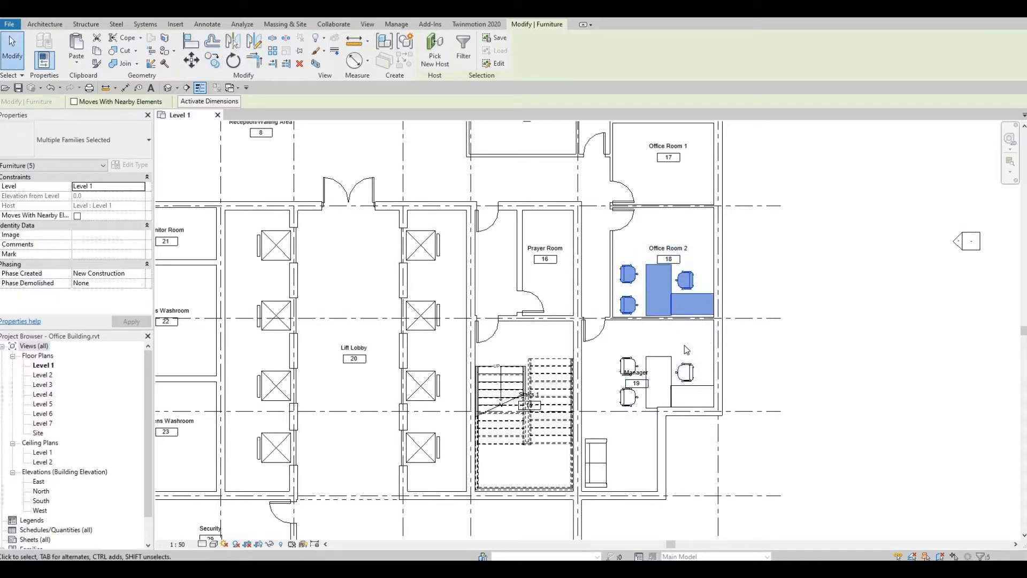
# - Nudge the 1525 x 762mm side desk in Office Room 2 down against the wall and the Manager's 1830 x 915mm desk slightly up
pyautogui.click(693, 310)
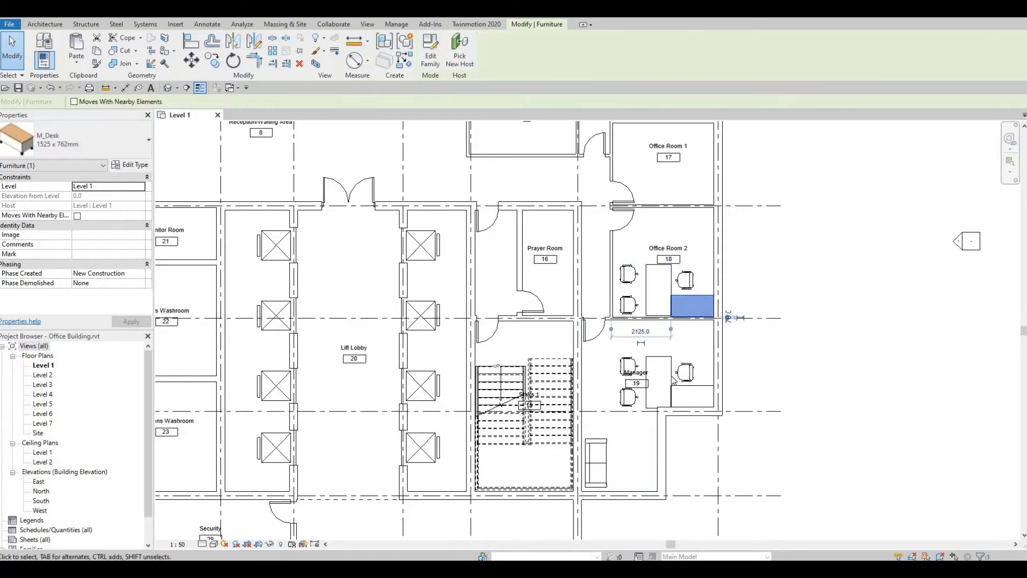
pyautogui.scroll(3, 673, 380)
pyautogui.press('Escape')
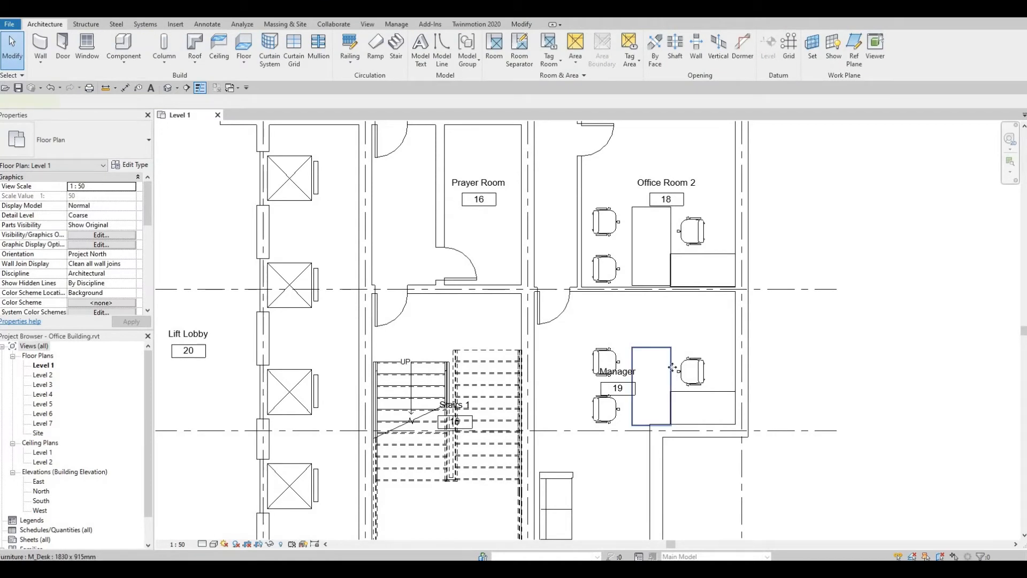
pyautogui.click(672, 368)
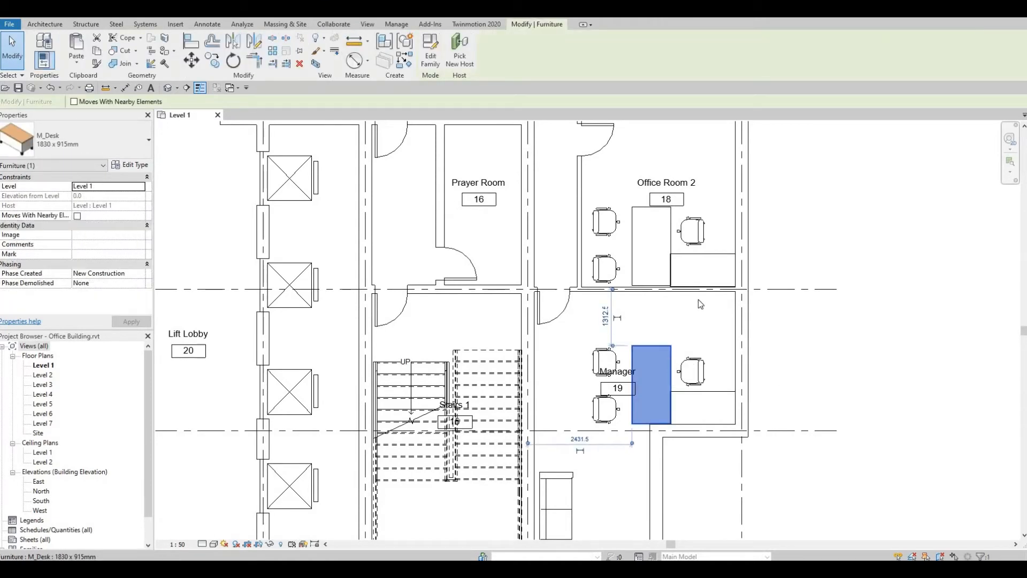
pyautogui.scroll(-1, 718, 344)
pyautogui.press('Escape')
# - Examine the Level 1 plan around the office, meeting and conference rooms for rooms that still need furniture
pyautogui.moveTo(718, 362); pyautogui.dragTo(712, 347, button='middle')
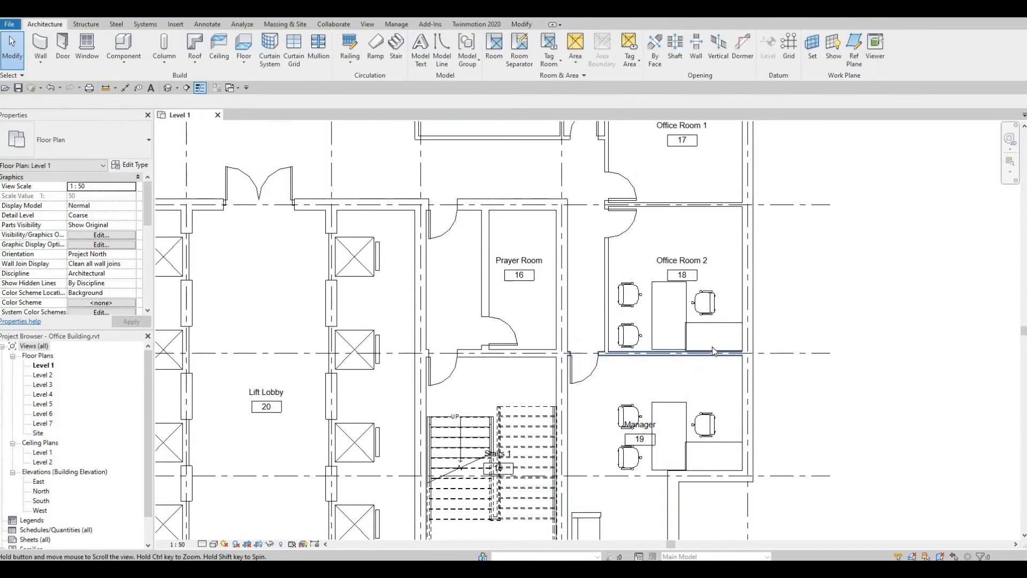
pyautogui.scroll(-2, 712, 347)
pyautogui.scroll(1, 705, 374)
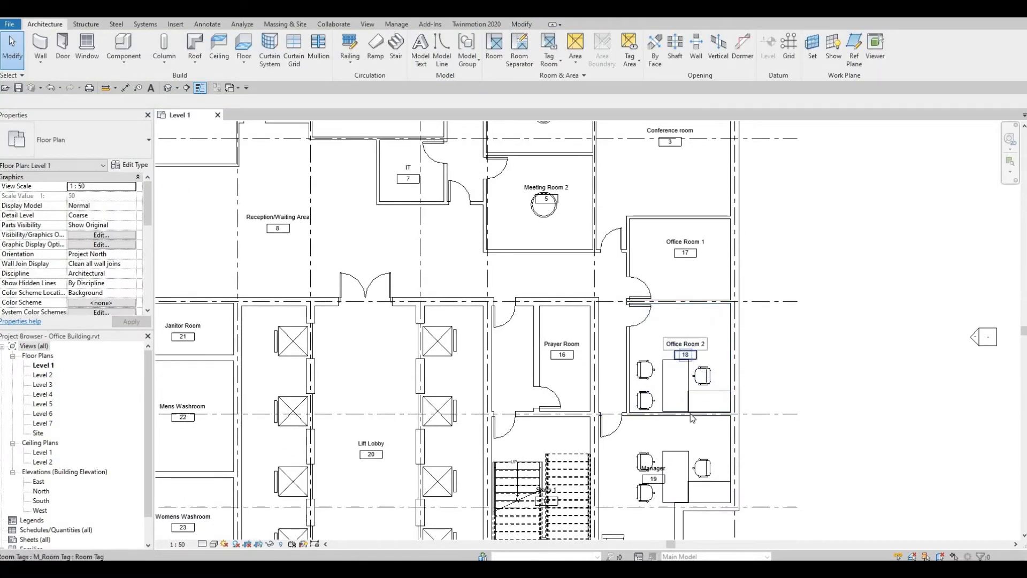
pyautogui.scroll(-3, 693, 418)
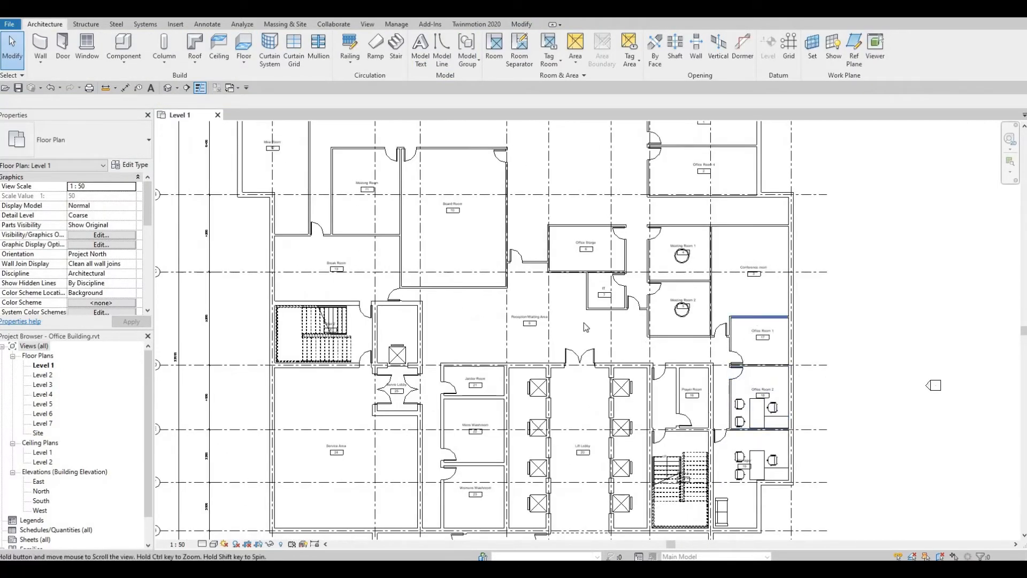
pyautogui.moveTo(586, 328); pyautogui.dragTo(558, 345, button='middle')
pyautogui.moveTo(651, 327); pyautogui.dragTo(554, 303, button='middle')
pyautogui.moveTo(533, 354); pyautogui.dragTo(522, 327, button='middle')
pyautogui.scroll(1, 523, 327)
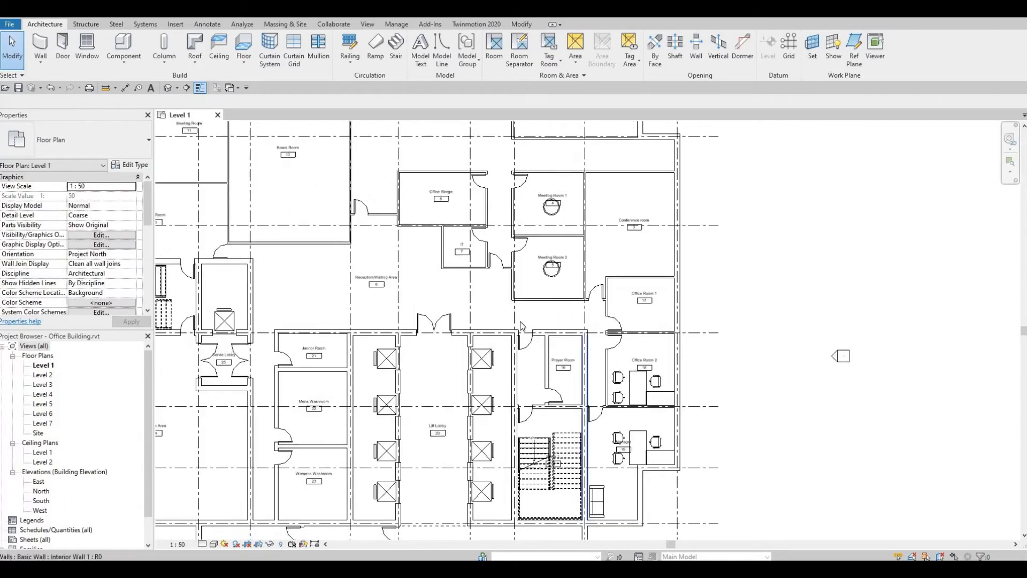
pyautogui.scroll(-2, 523, 328)
pyautogui.scroll(1, 604, 316)
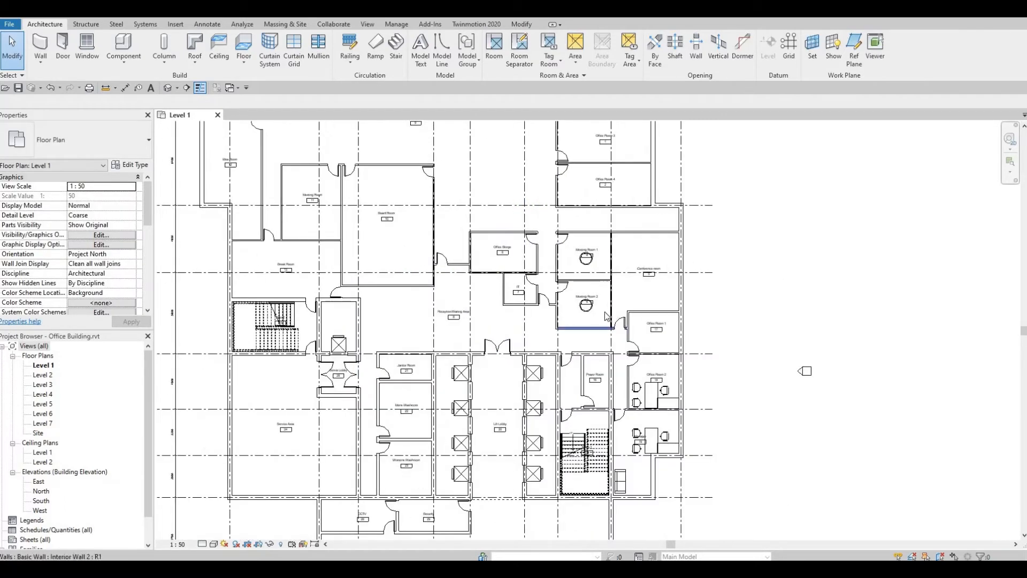
pyautogui.scroll(1, 606, 316)
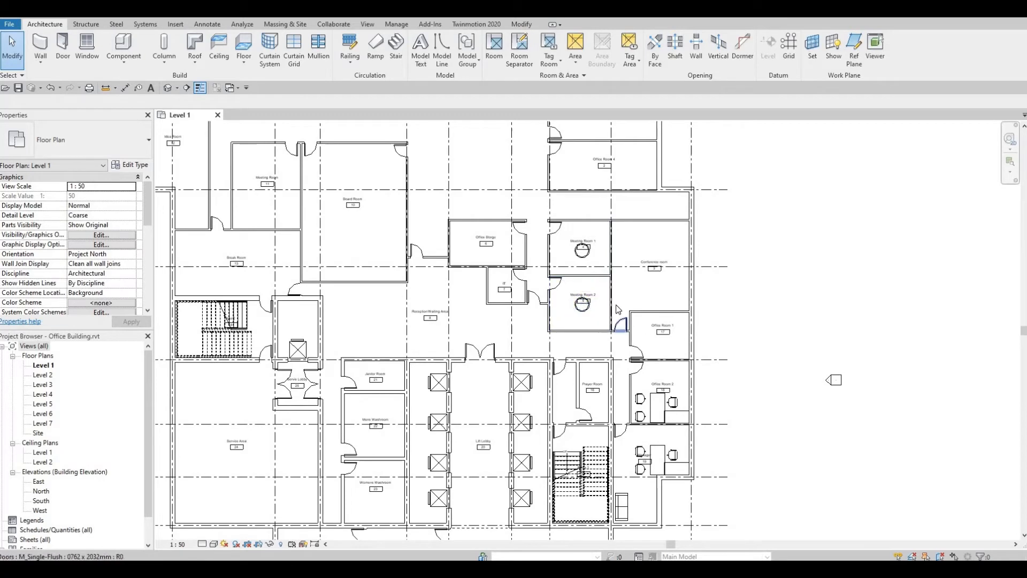
# - Place an M_Chair-Breuer chair on the lower side of the round table in Meeting Room 2
pyautogui.click(132, 48)
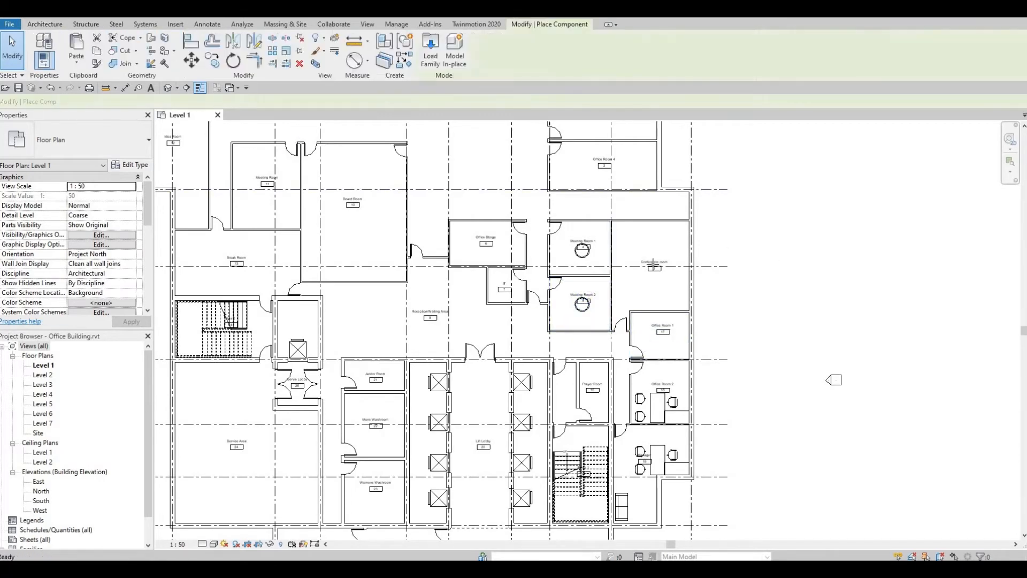
pyautogui.click(134, 143)
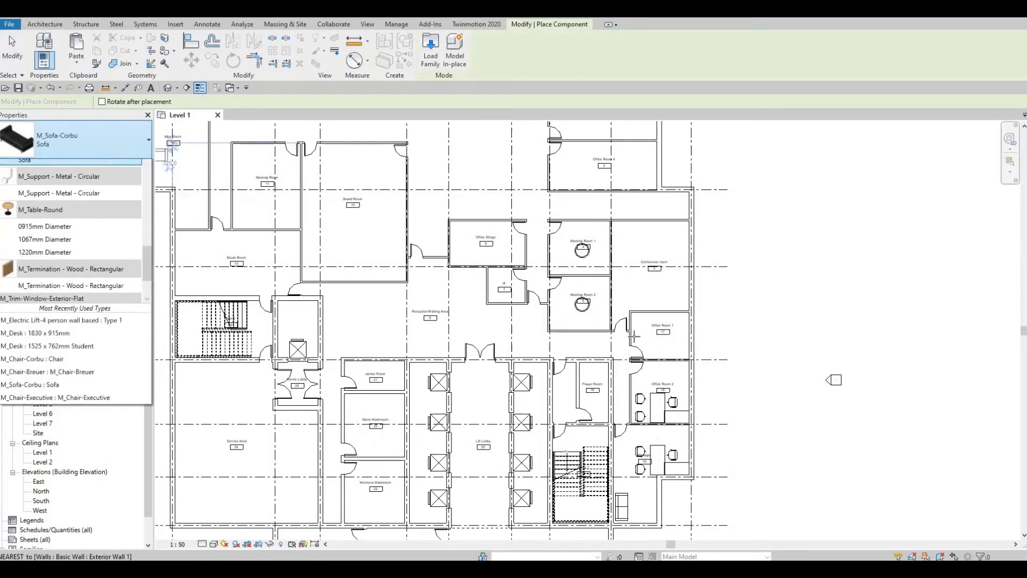
pyautogui.click(64, 271)
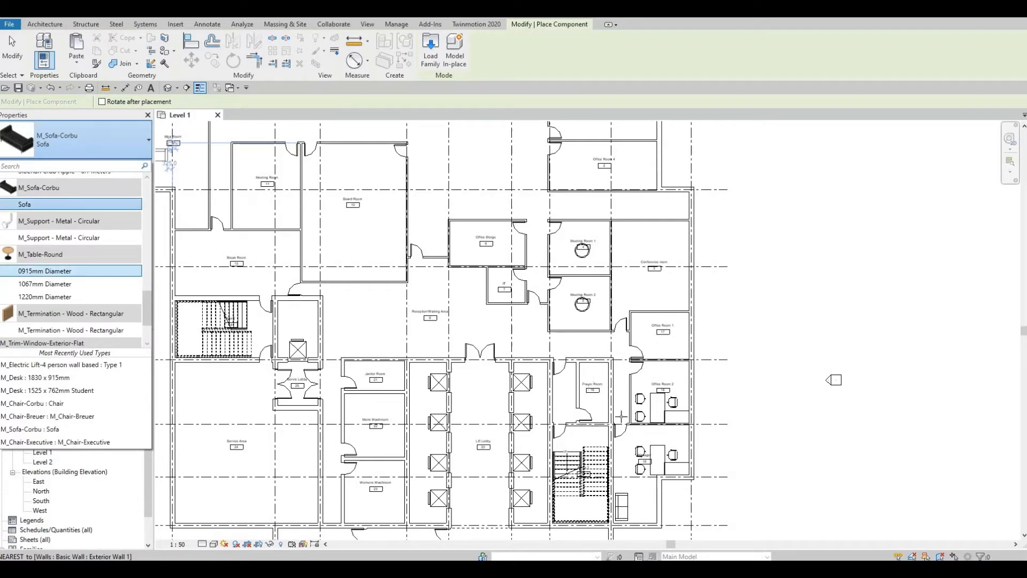
pyautogui.moveTo(645, 411); pyautogui.dragTo(634, 386, button='middle')
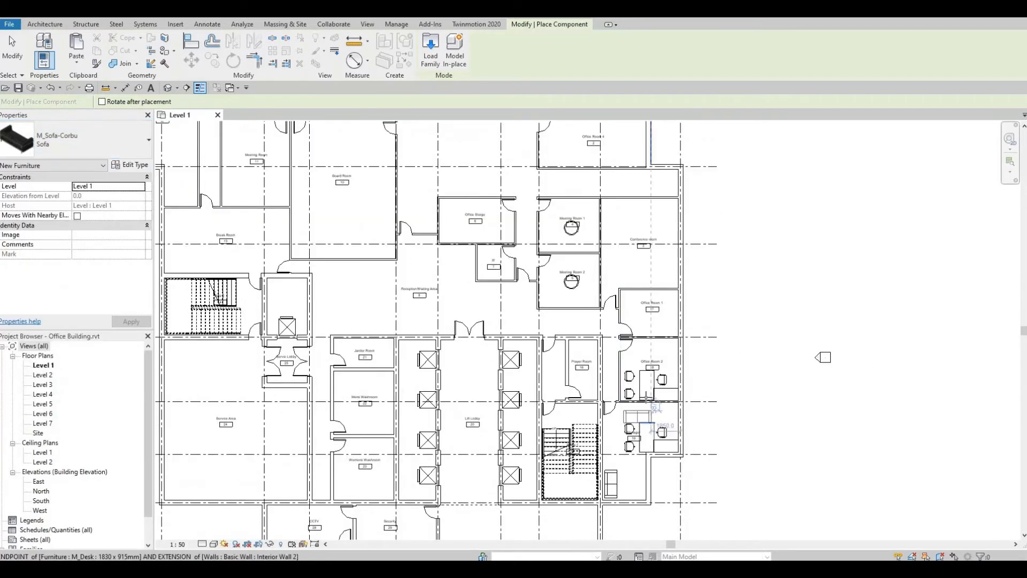
pyautogui.scroll(2, 647, 394)
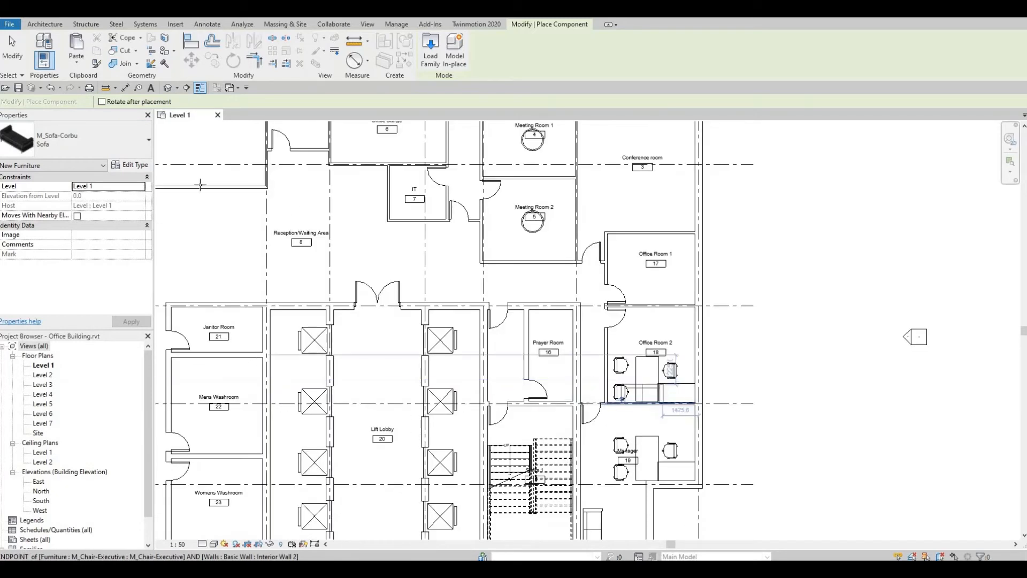
pyautogui.click(113, 152)
pyautogui.scroll(15, 56, 276)
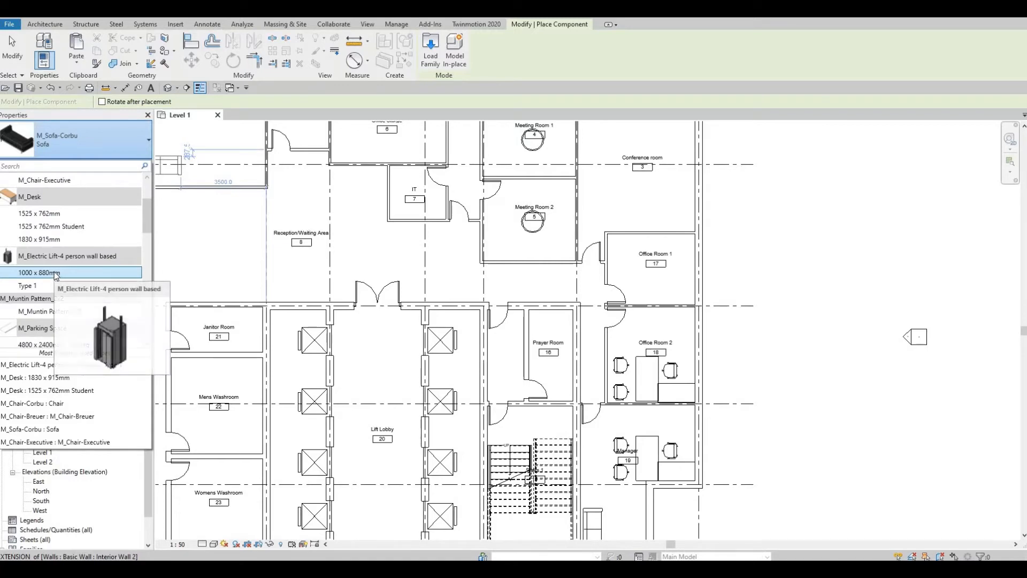
pyautogui.scroll(5, 56, 264)
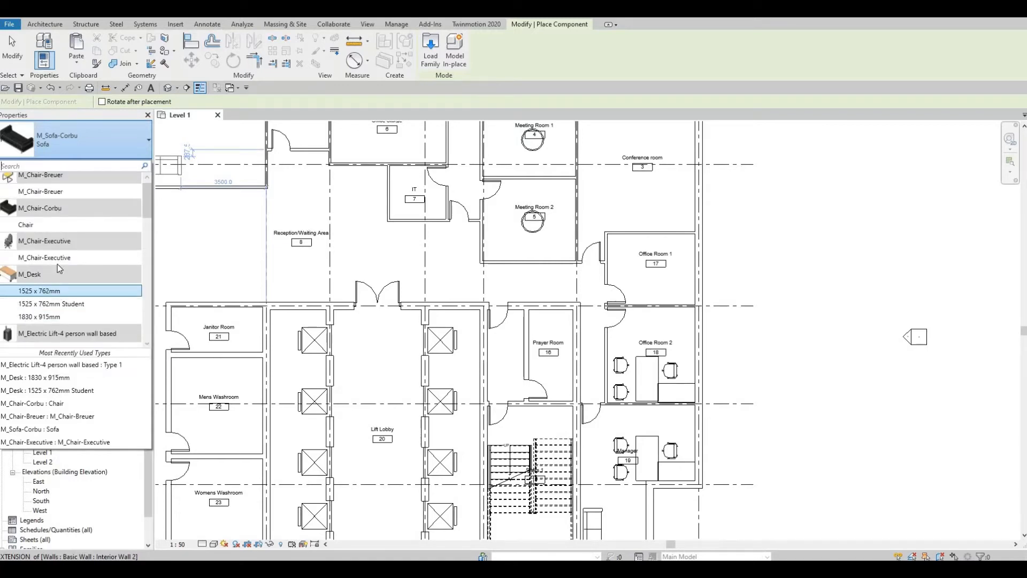
pyautogui.click(51, 198)
pyautogui.scroll(3, 514, 206)
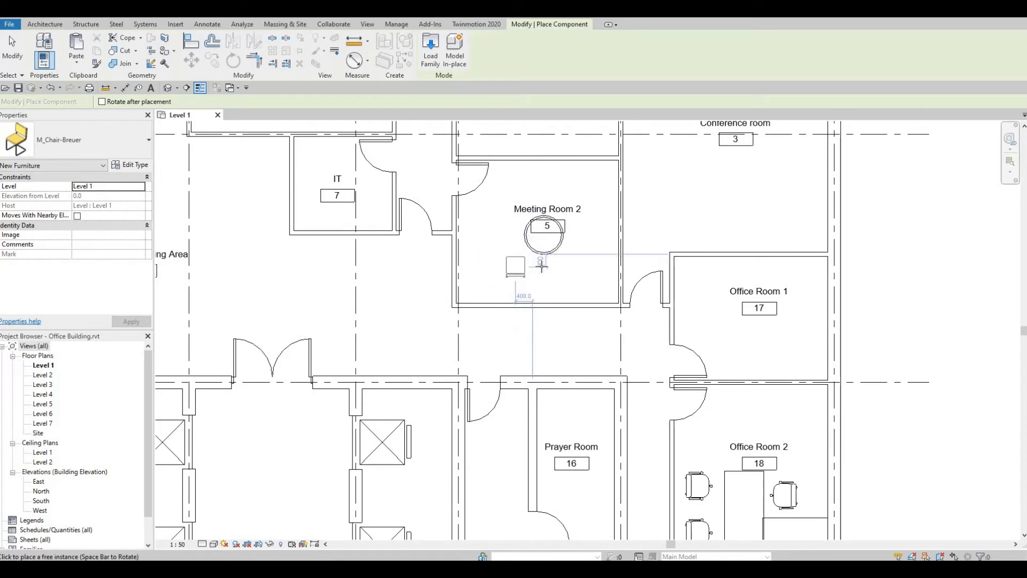
pyautogui.scroll(1, 541, 264)
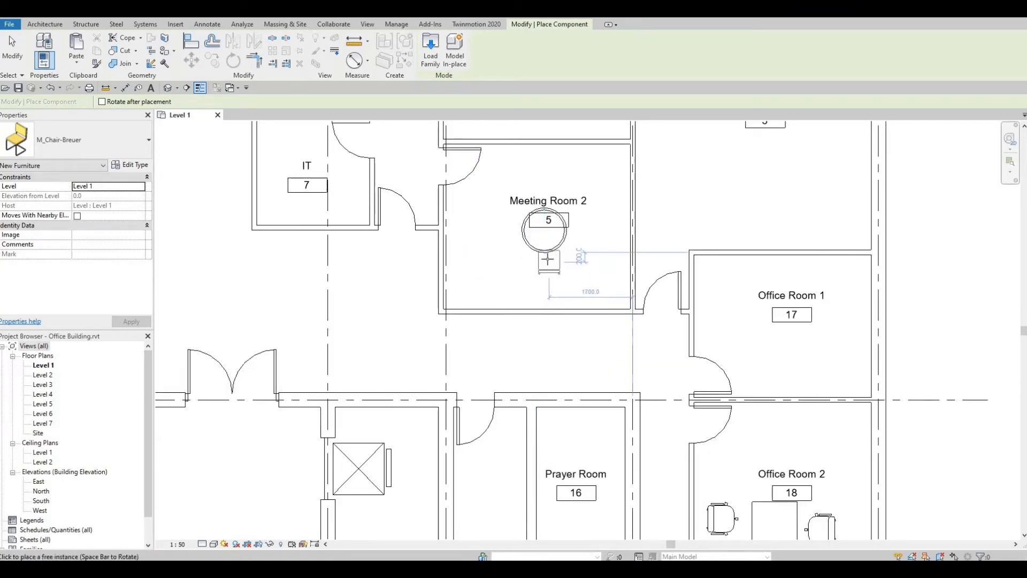
pyautogui.click(548, 259)
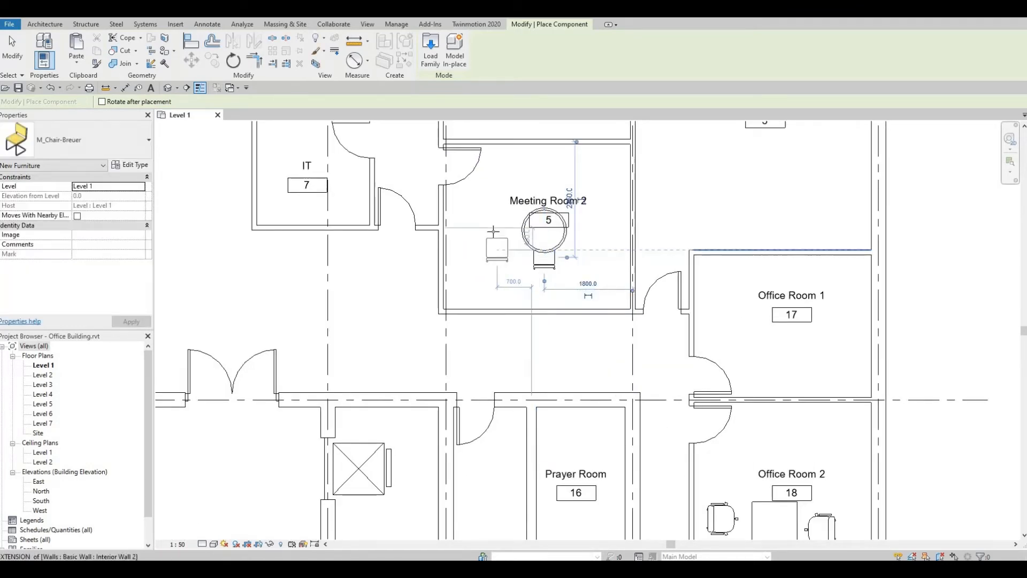
# - Place two more M_Chair-Breuer chairs facing the Meeting Room 2 round table, one on its left and one on its right
pyautogui.press('space')
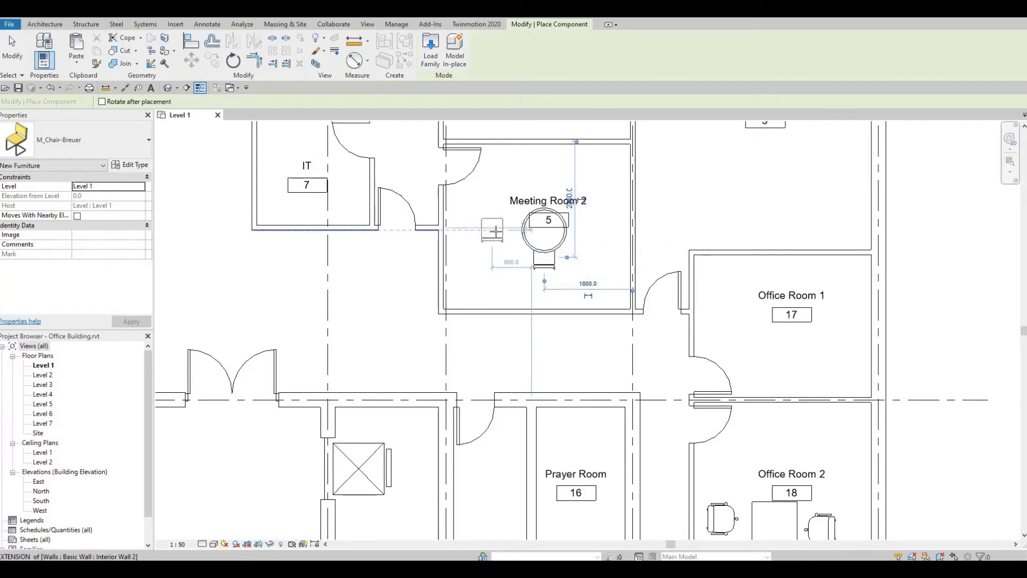
pyautogui.press('space')
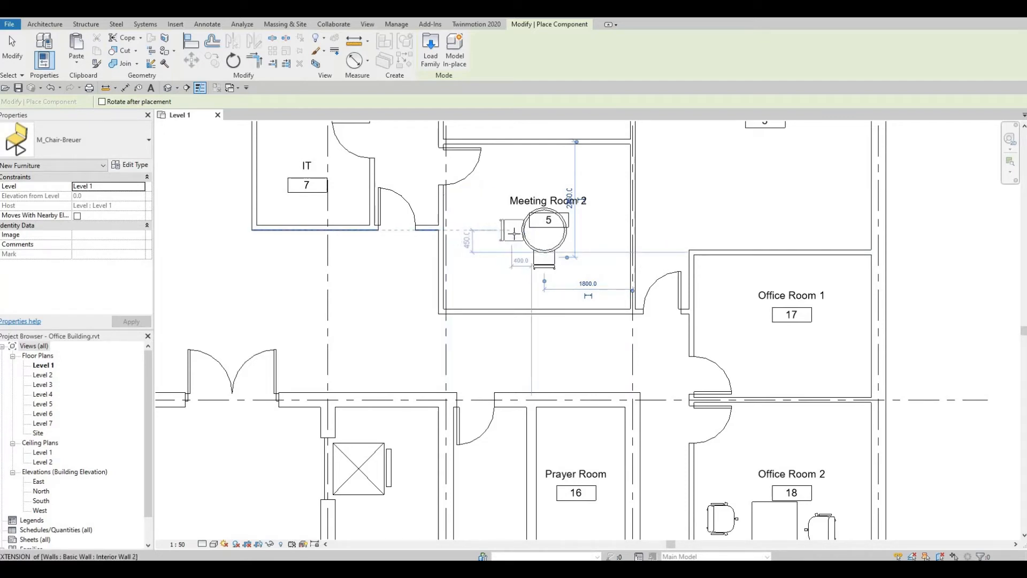
pyautogui.click(586, 238)
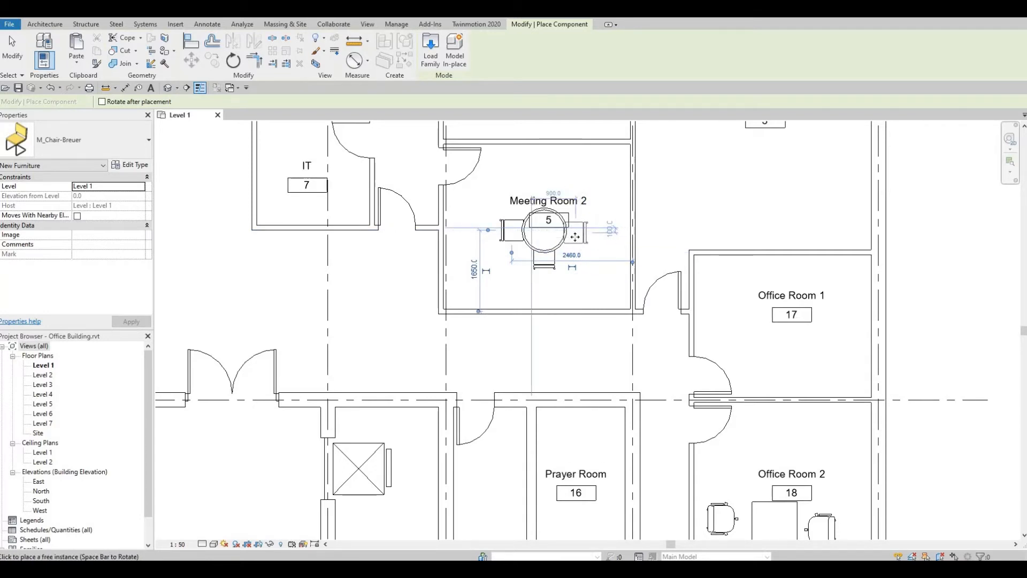
# - Place a fourth M_Chair-Breuer chair, rotated to face the table, on the upper side of the Meeting Room 2 round table
pyautogui.scroll(-5, 560, 247)
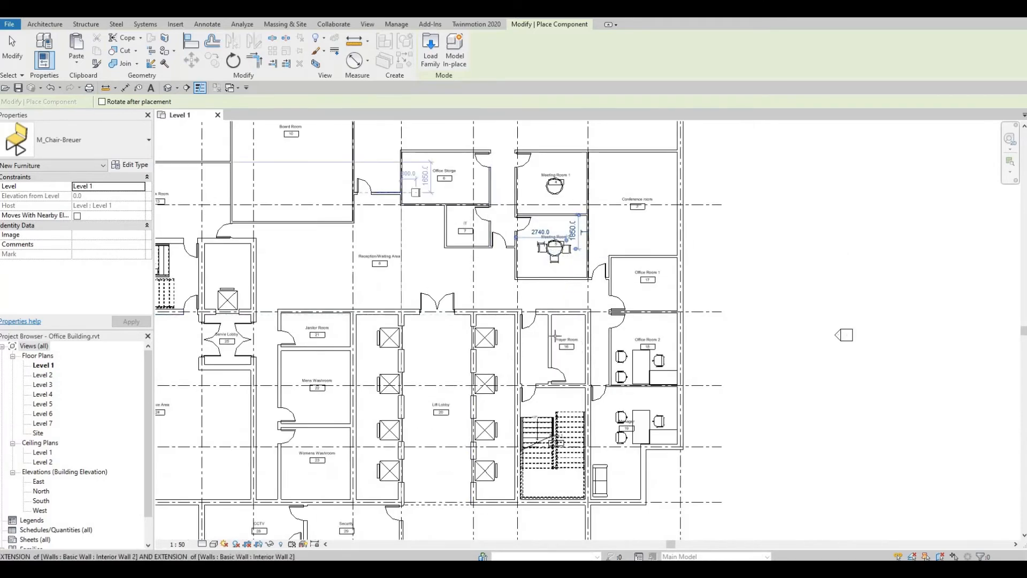
pyautogui.scroll(-2, 549, 279)
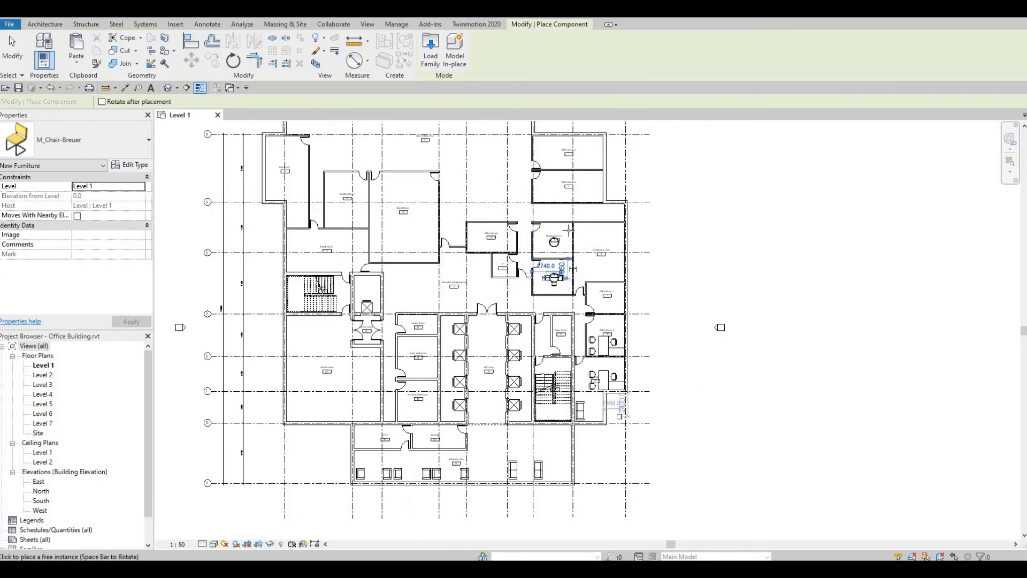
pyautogui.scroll(6, 559, 278)
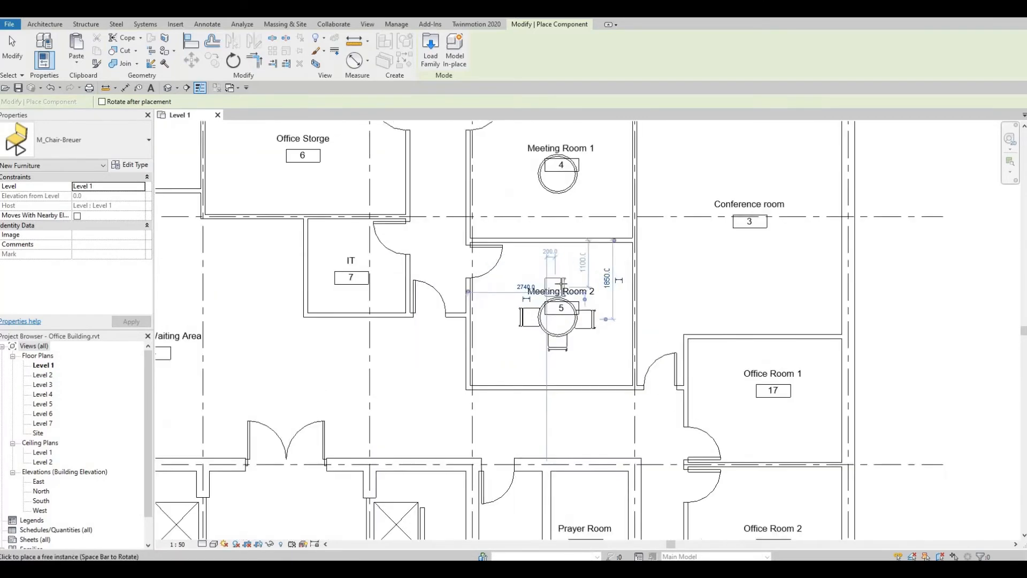
pyautogui.press('space')
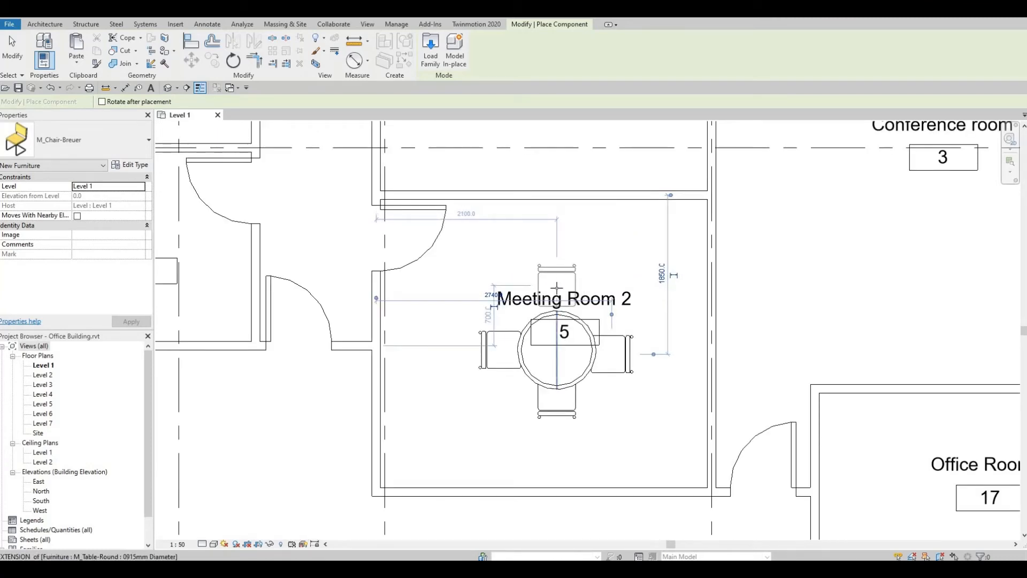
pyautogui.click(557, 287)
# - Place M_Chair-Breuer chairs on the left and right sides of the round table in Meeting Room 1, both facing the table
pyautogui.scroll(-4, 557, 288)
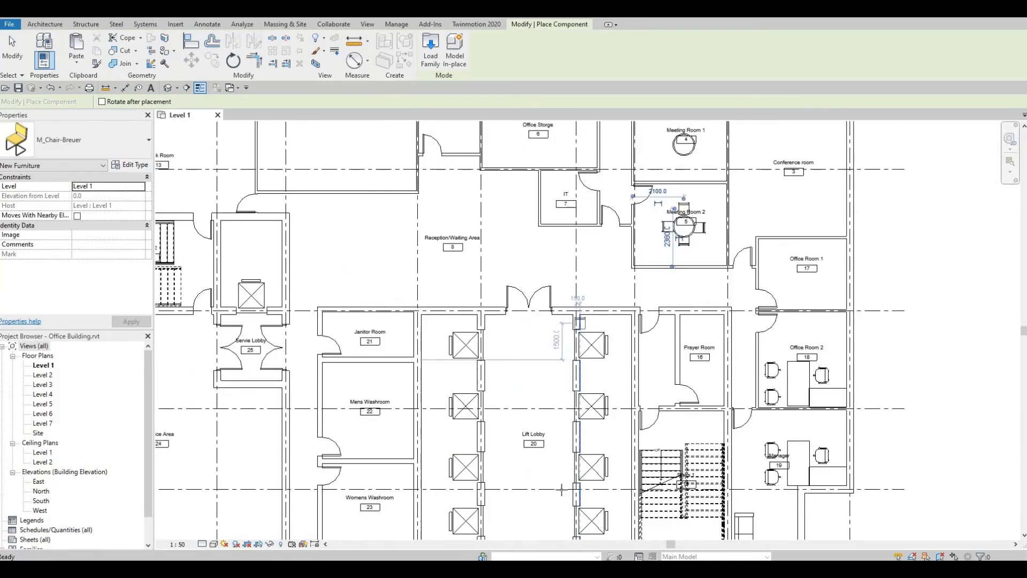
pyautogui.scroll(-2, 562, 490)
pyautogui.moveTo(563, 476); pyautogui.dragTo(579, 351, button='middle')
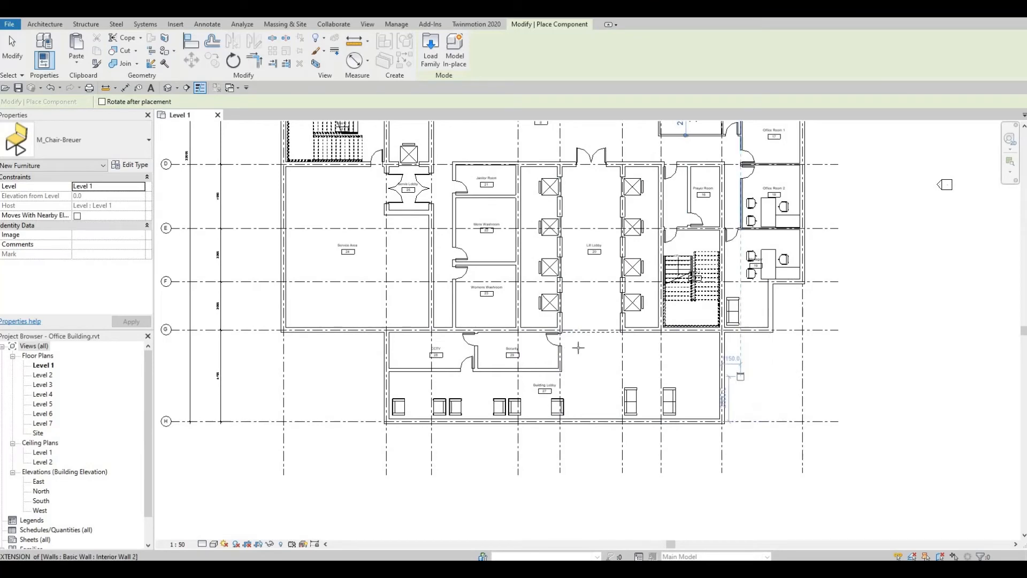
pyautogui.scroll(1, 619, 343)
pyautogui.moveTo(620, 316); pyautogui.dragTo(580, 530, button='middle')
pyautogui.scroll(-1, 588, 513)
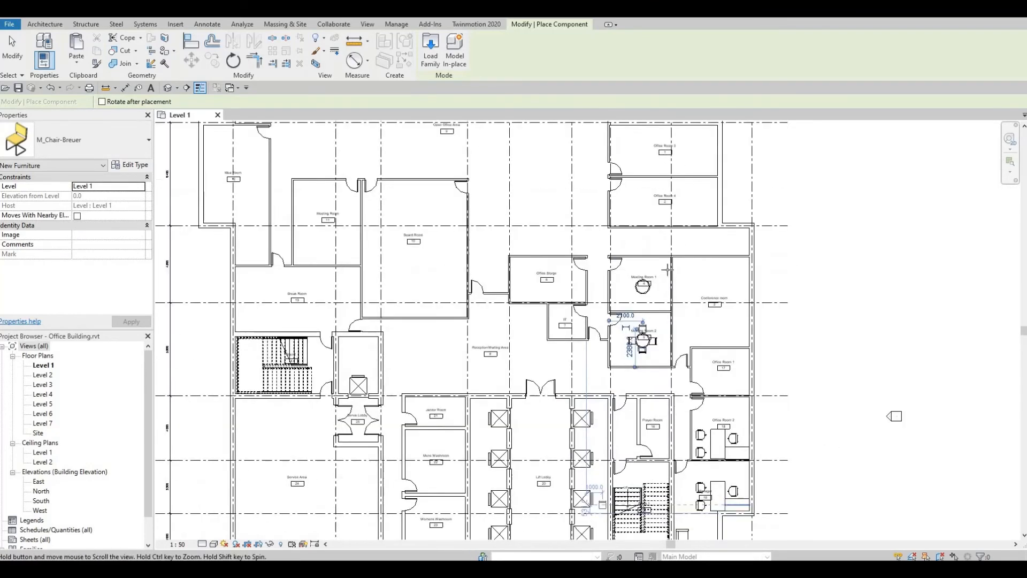
pyautogui.scroll(3, 661, 270)
pyautogui.scroll(4, 620, 288)
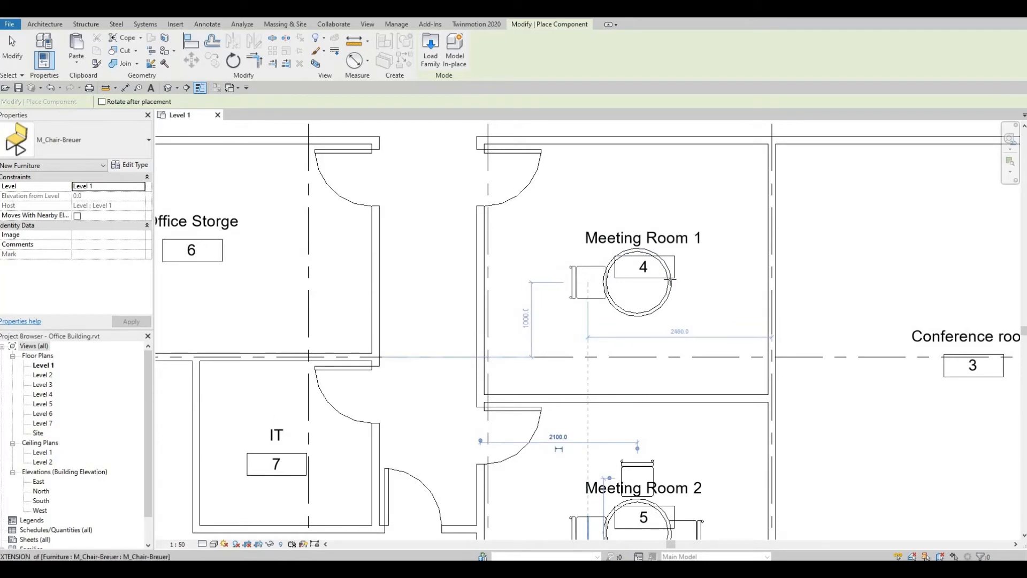
pyautogui.click(588, 282)
pyautogui.press('space')
pyautogui.press('space')
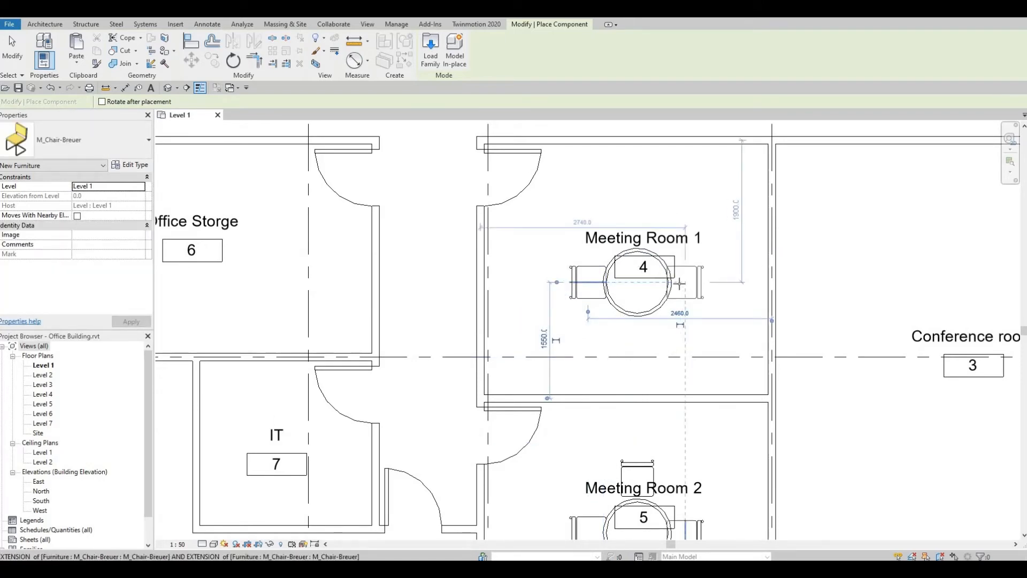
pyautogui.click(646, 236)
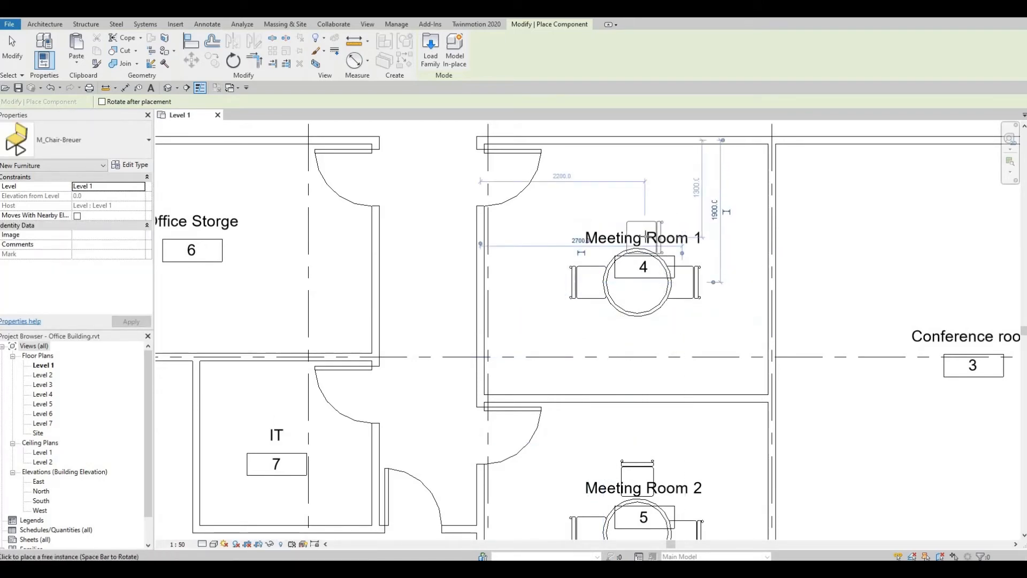
# - Place M_Chair-Breuer chairs on the upper and lower sides of the Meeting Room 1 round table, rotated to face it
pyautogui.press('space')
pyautogui.click(636, 229)
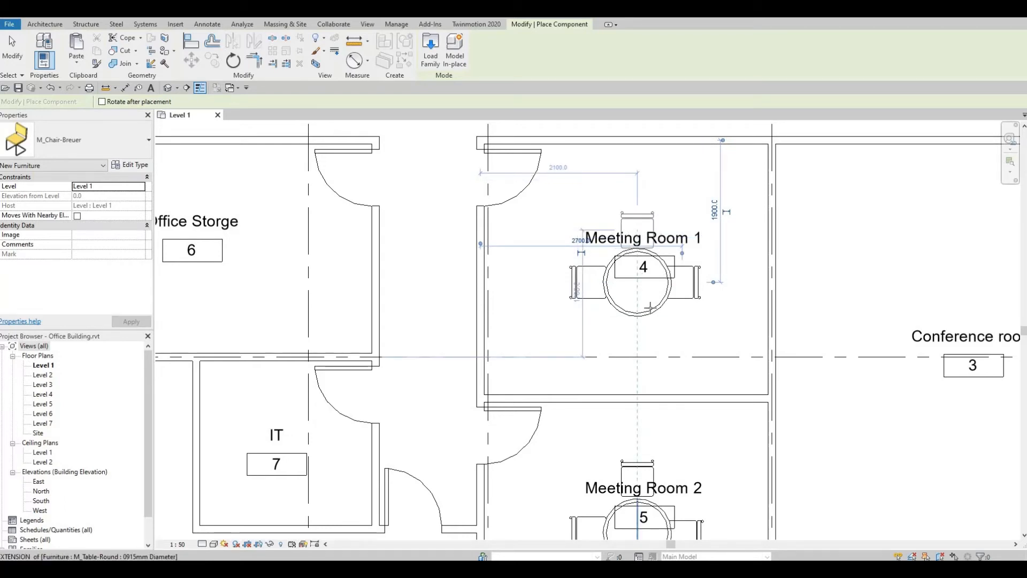
pyautogui.press('space')
pyautogui.press('space')
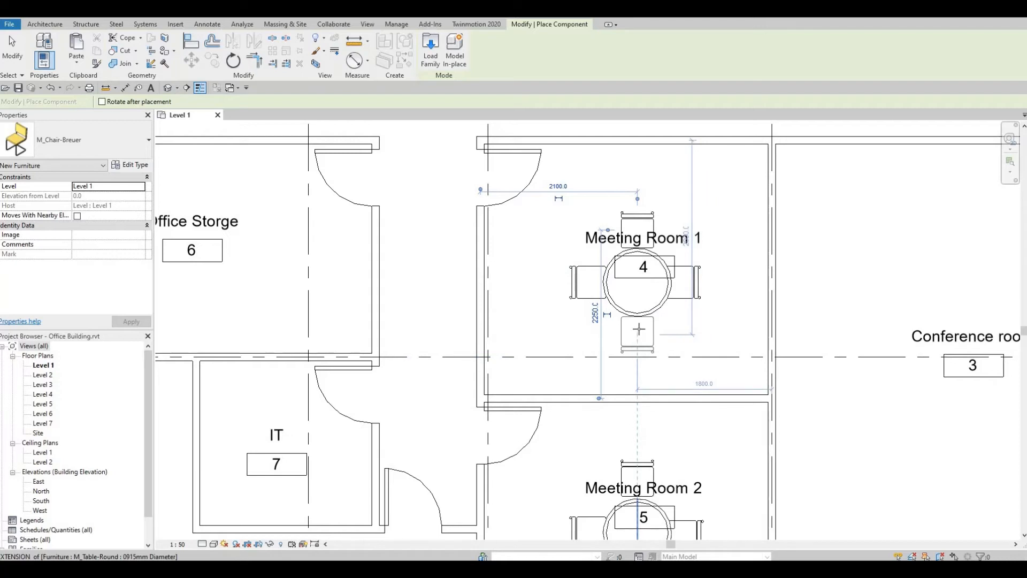
pyautogui.click(638, 329)
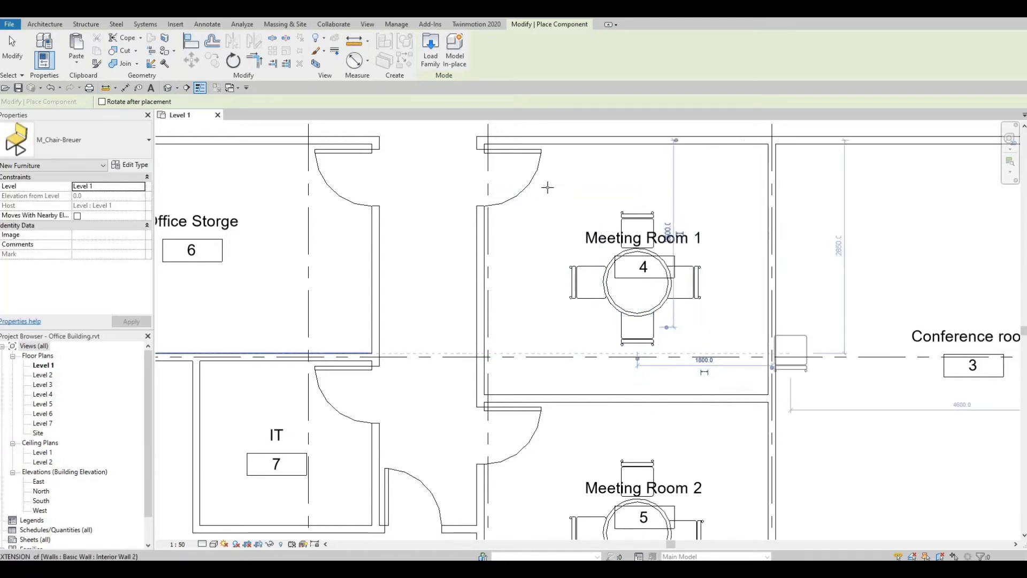
# - End the chair placement and examine the Conference room and its surroundings for space that needs furniture
pyautogui.scroll(-1, 548, 187)
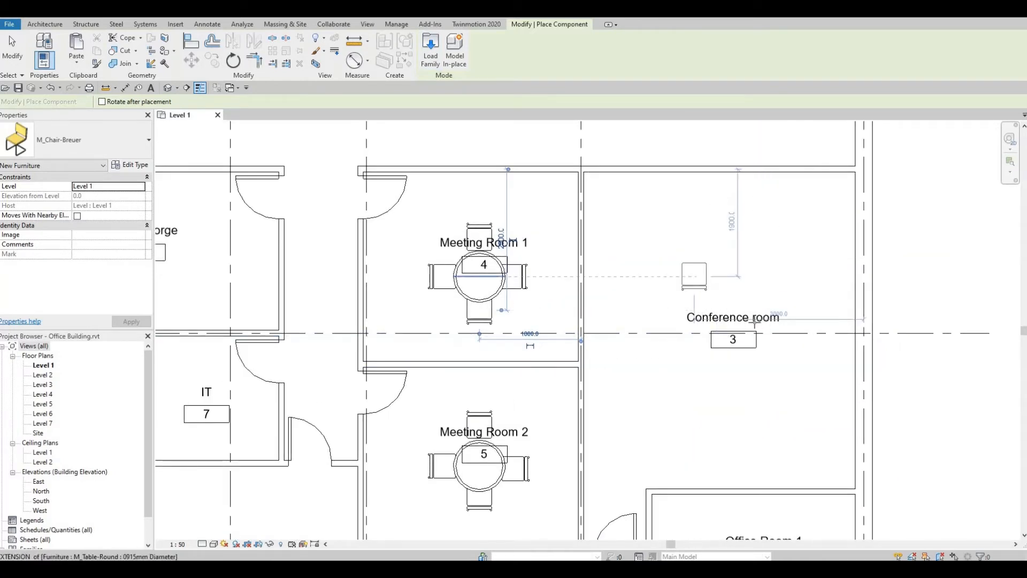
pyautogui.scroll(-1, 711, 296)
pyautogui.moveTo(663, 326); pyautogui.dragTo(692, 287, button='middle')
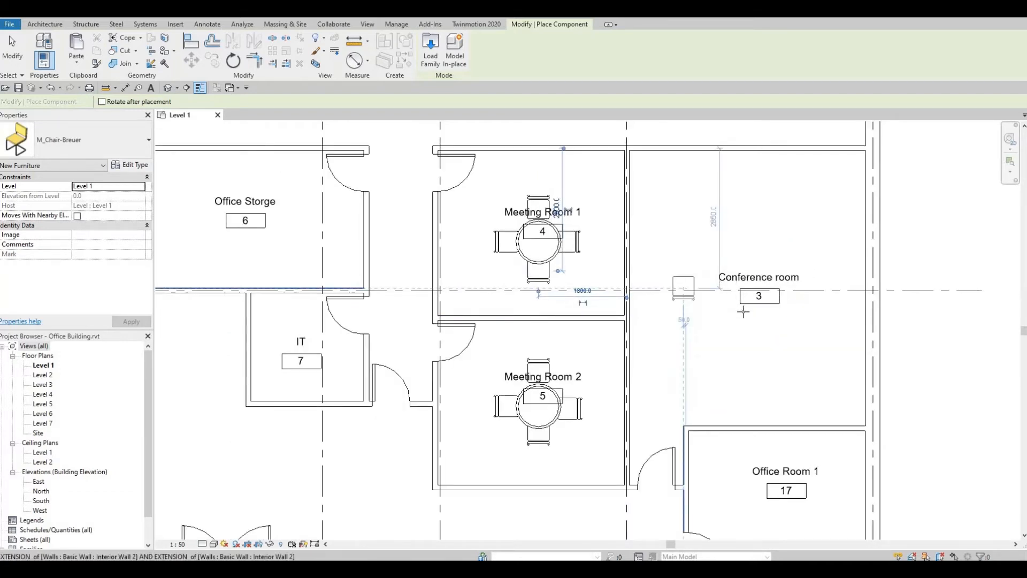
pyautogui.scroll(-2, 763, 303)
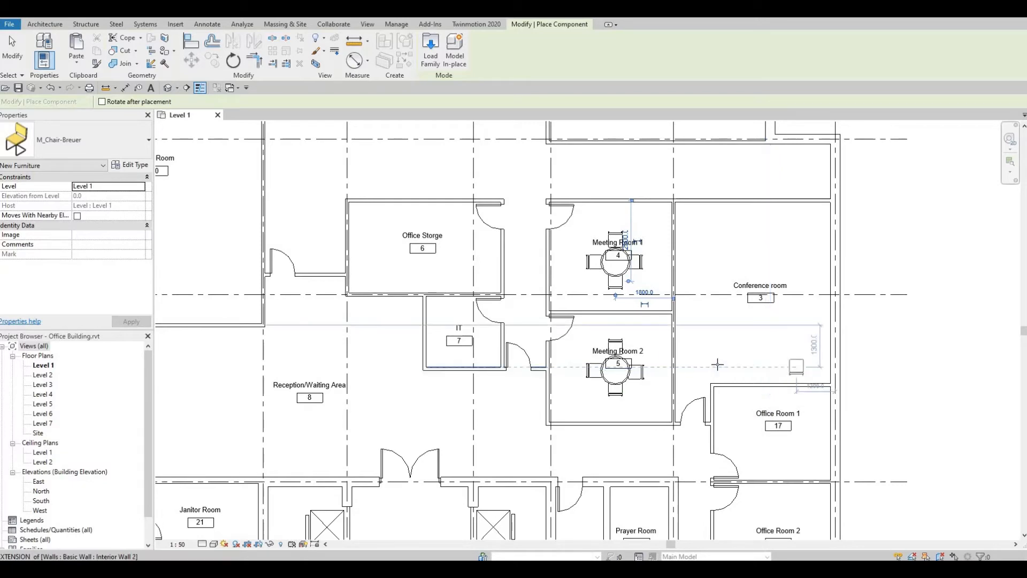
pyautogui.moveTo(717, 364); pyautogui.dragTo(783, 343, button='middle')
pyautogui.scroll(-1, 783, 342)
pyautogui.press('Escape')
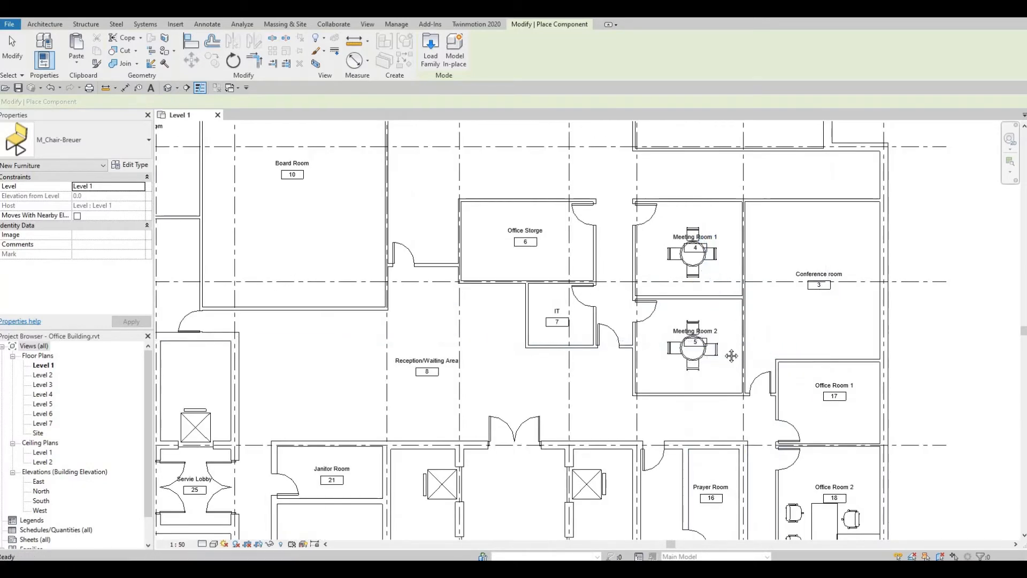
pyautogui.moveTo(866, 259); pyautogui.dragTo(844, 297, button='middle')
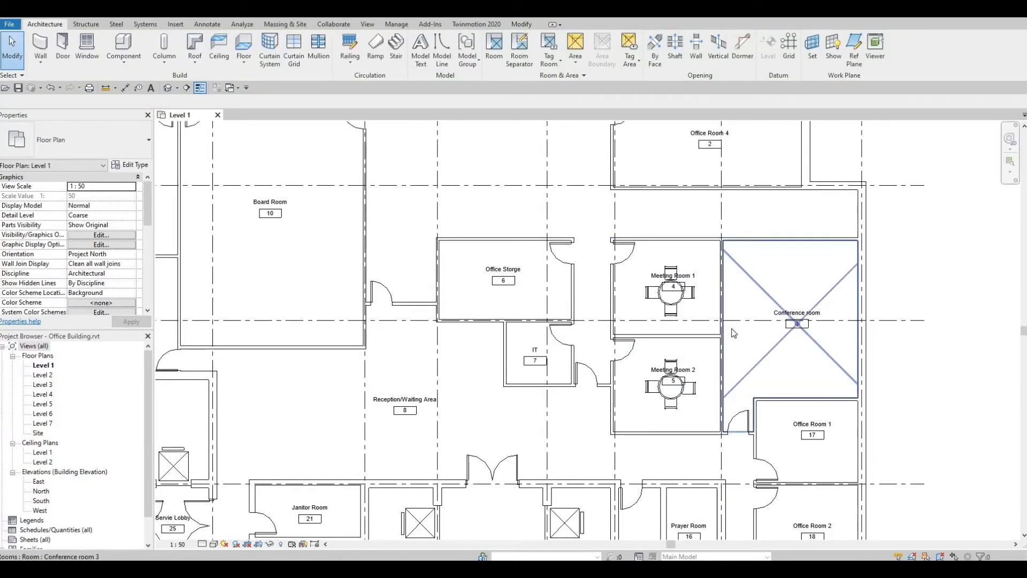
# - Examine the upper part of the Level 1 plan around the Open Office Area, Idea Room and Board Room
pyautogui.moveTo(733, 333); pyautogui.dragTo(769, 316, button='middle')
pyautogui.scroll(-1, 768, 316)
pyautogui.moveTo(688, 326); pyautogui.dragTo(729, 356, button='middle')
pyautogui.scroll(-1, 730, 353)
pyautogui.scroll(-1, 393, 306)
pyautogui.moveTo(515, 264); pyautogui.dragTo(562, 263, button='middle')
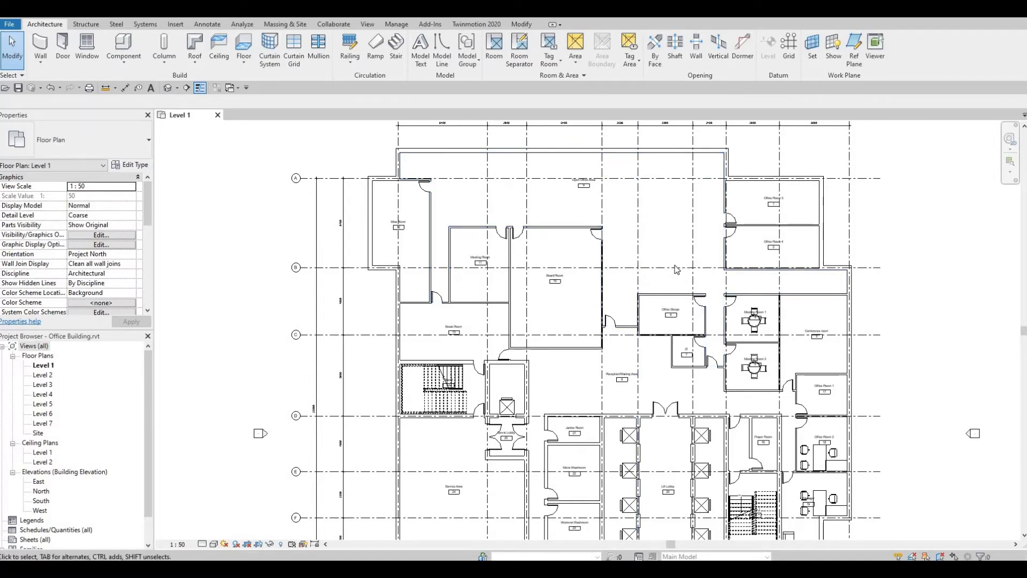
pyautogui.scroll(3, 591, 236)
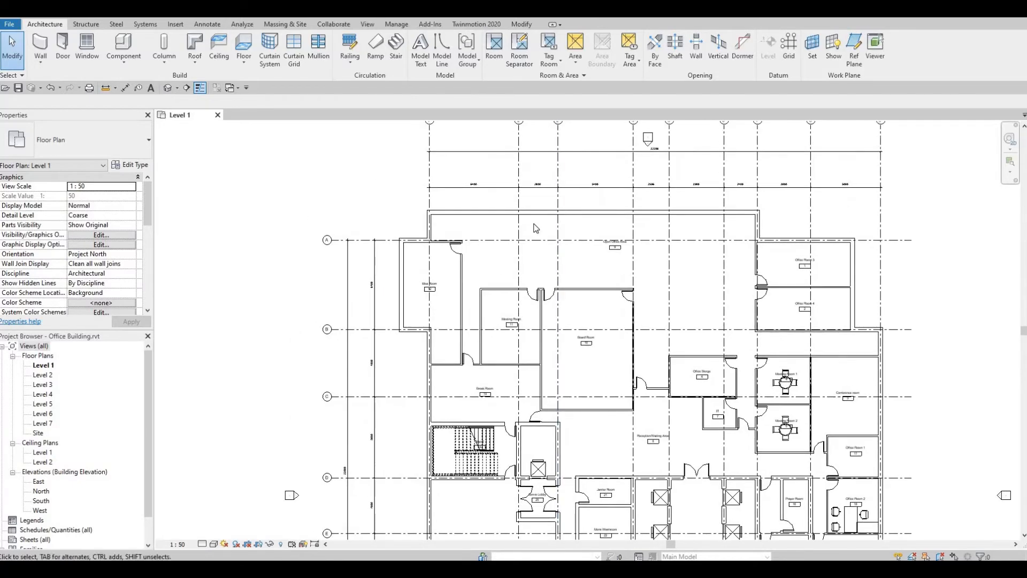
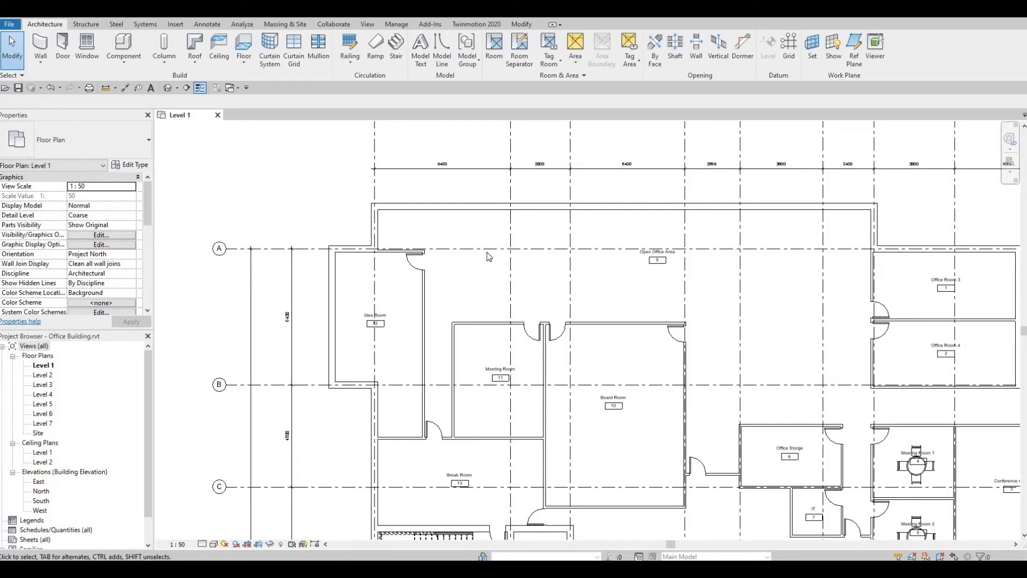
pyautogui.scroll(5, 376, 261)
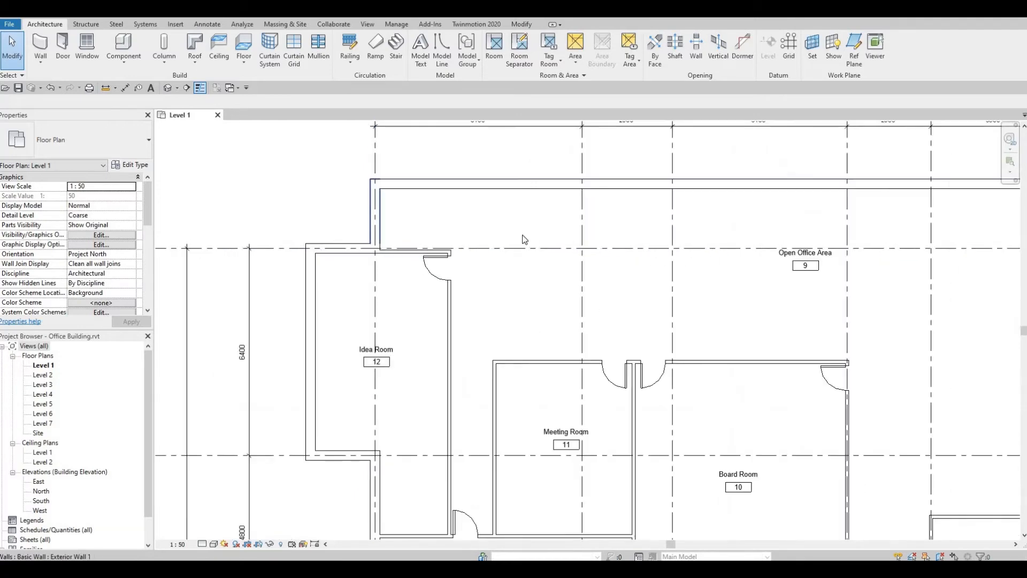
# - Examine the Open Office Area and the layout around the Board Room and Office Storge on the Level 1 plan
pyautogui.scroll(-5, 616, 255)
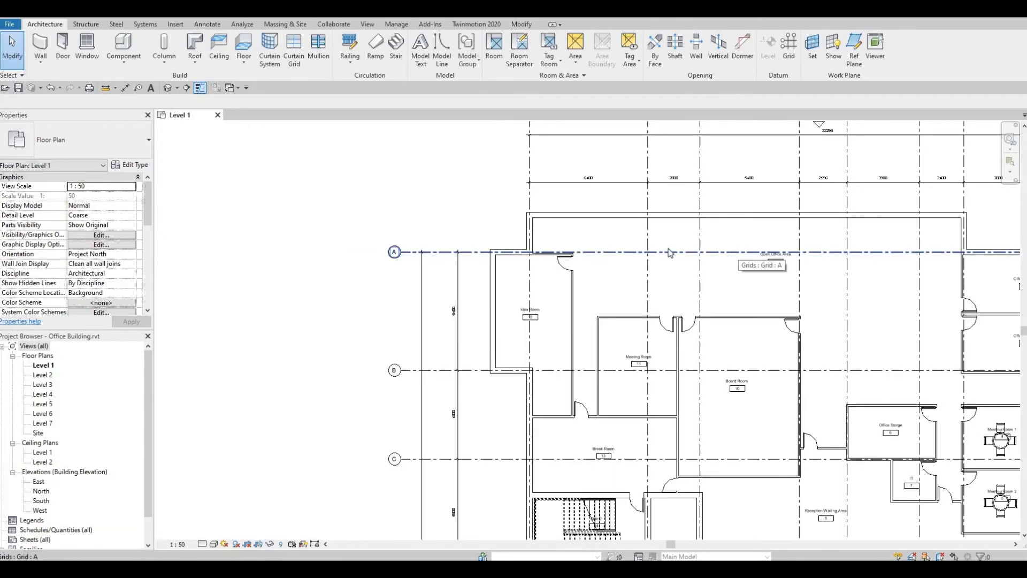
pyautogui.moveTo(669, 252); pyautogui.dragTo(601, 251, button='middle')
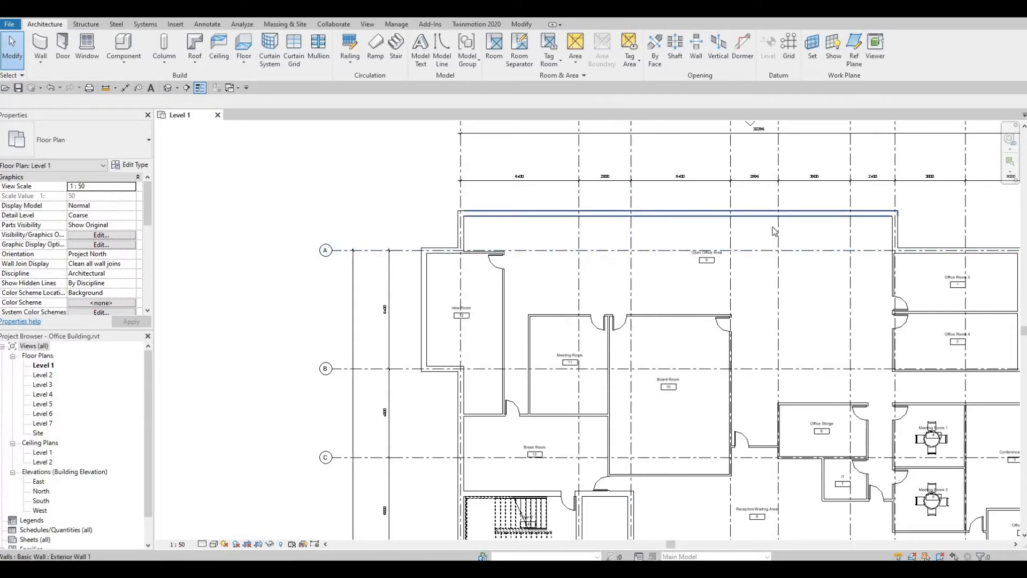
pyautogui.moveTo(773, 336); pyautogui.dragTo(691, 281, button='middle')
pyautogui.scroll(-1, 691, 281)
pyautogui.moveTo(648, 439); pyautogui.dragTo(624, 348, button='middle')
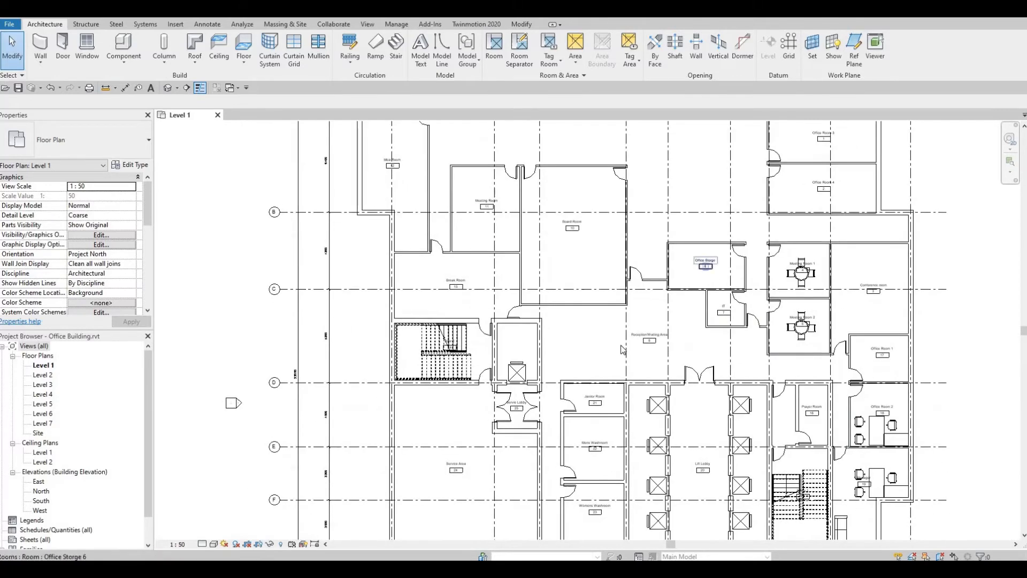
pyautogui.moveTo(596, 205); pyautogui.dragTo(595, 287, button='middle')
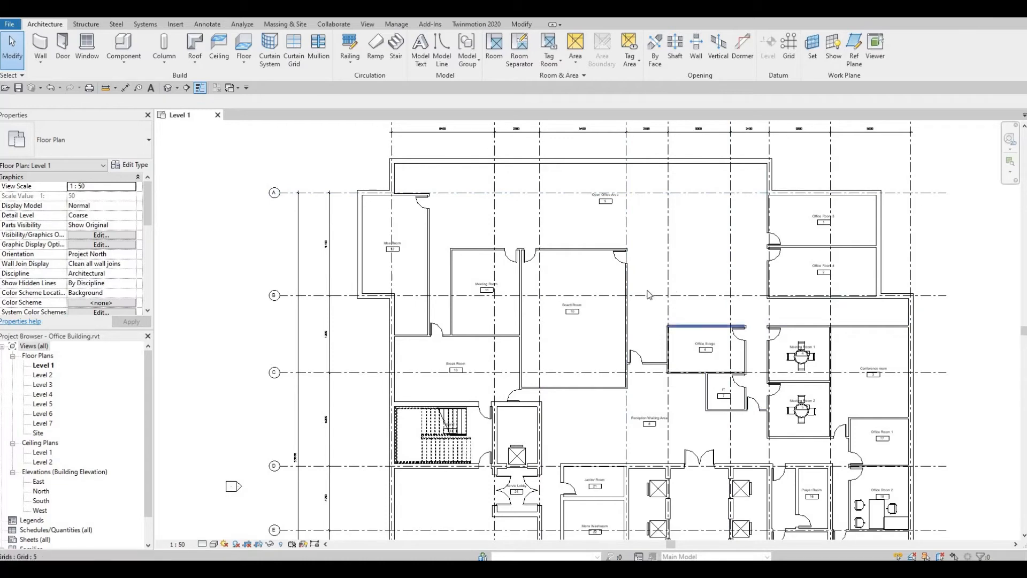
pyautogui.moveTo(583, 200); pyautogui.dragTo(571, 270, button='middle')
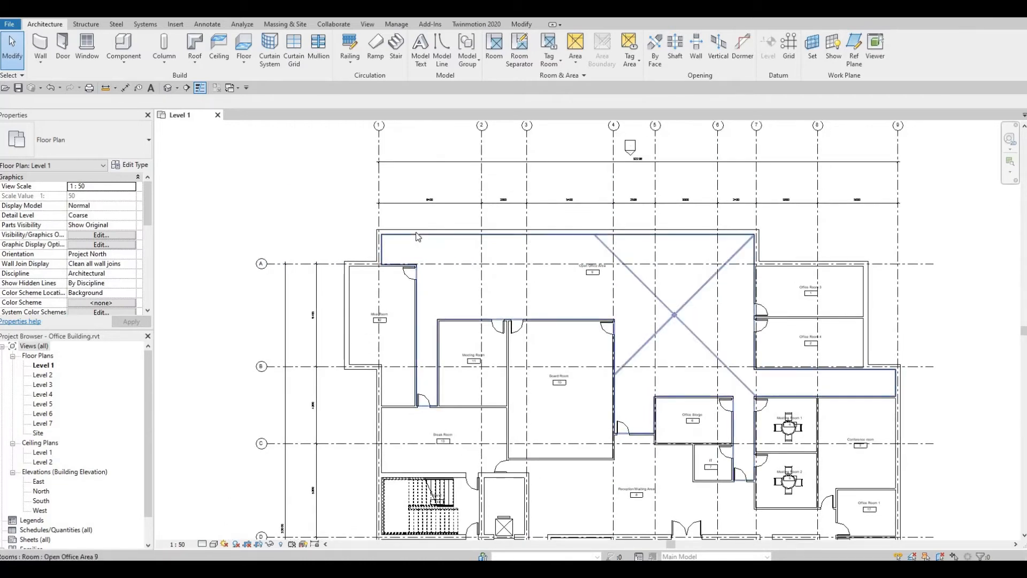
pyautogui.moveTo(586, 378); pyautogui.dragTo(643, 298, button='middle')
pyautogui.scroll(-1, 643, 299)
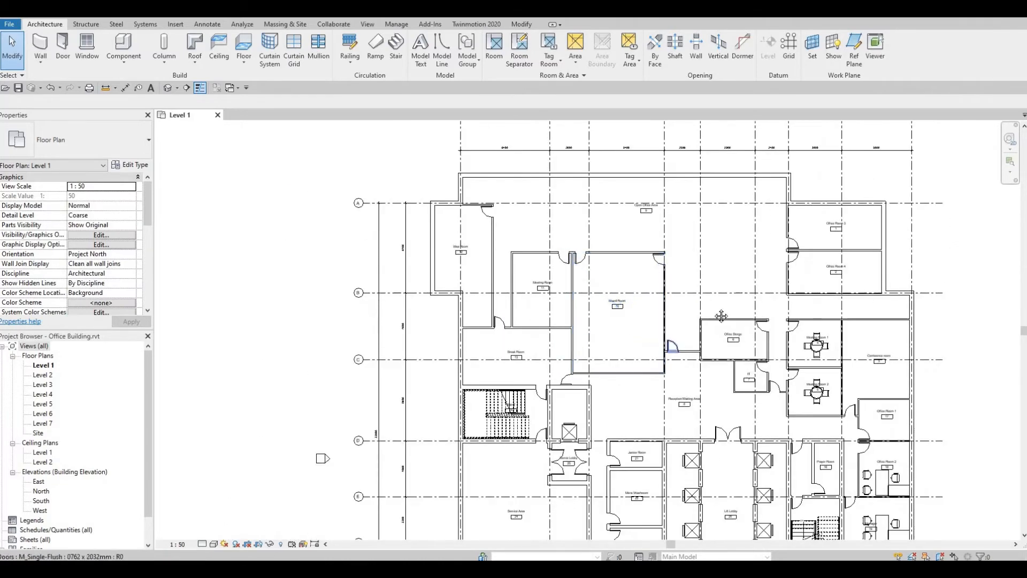
# - Examine the office rooms, meeting rooms and Conference room for spaces that still need furnishing
pyautogui.moveTo(752, 389); pyautogui.dragTo(720, 316, button='middle')
pyautogui.moveTo(789, 327); pyautogui.dragTo(749, 282, button='middle')
pyautogui.scroll(-1, 749, 282)
pyautogui.scroll(2, 858, 358)
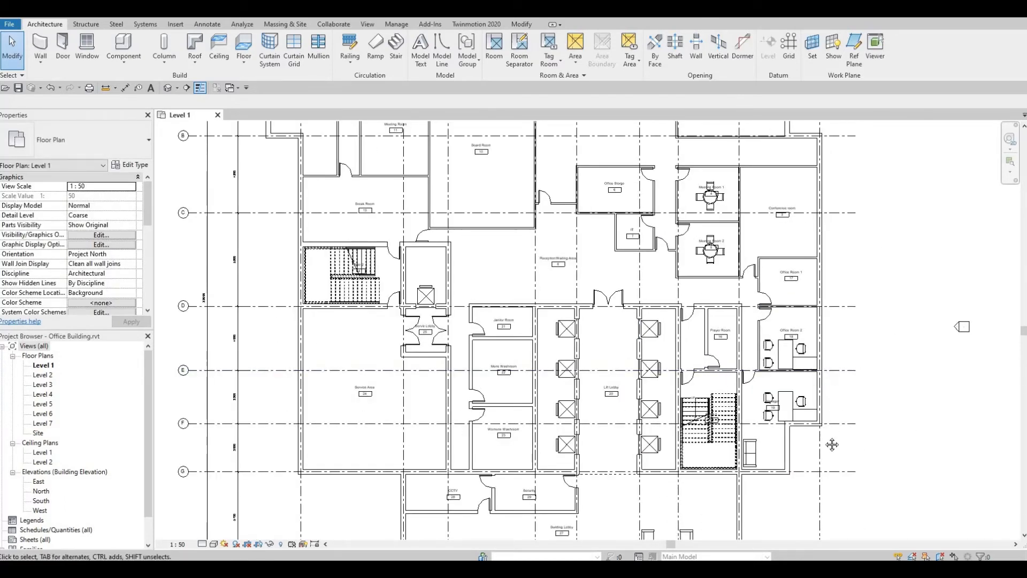
pyautogui.moveTo(832, 444); pyautogui.dragTo(845, 521, button='middle')
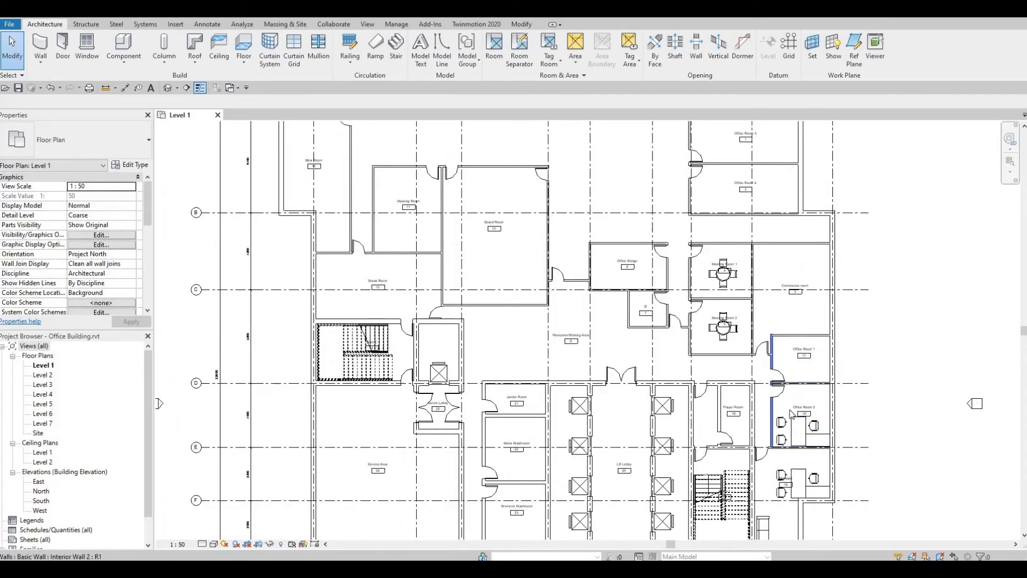
pyautogui.moveTo(807, 404); pyautogui.dragTo(813, 427, button='middle')
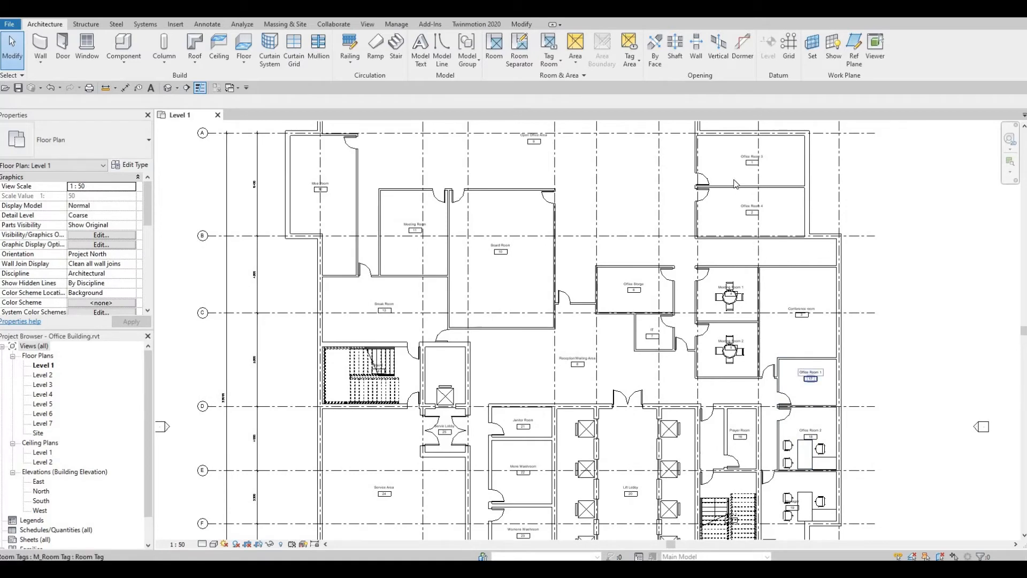
pyautogui.scroll(3, 610, 285)
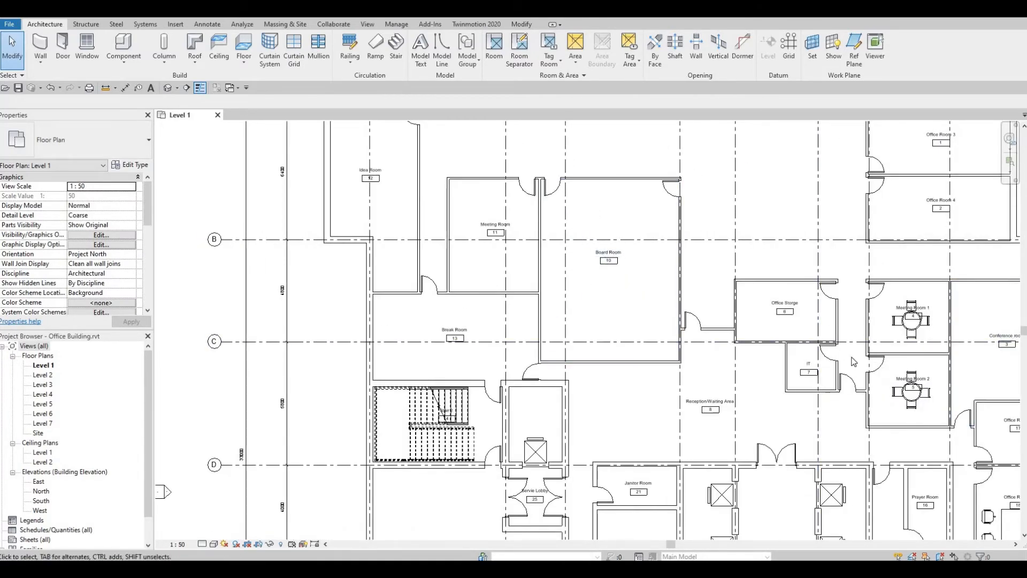
pyautogui.moveTo(971, 374); pyautogui.dragTo(861, 372, button='middle')
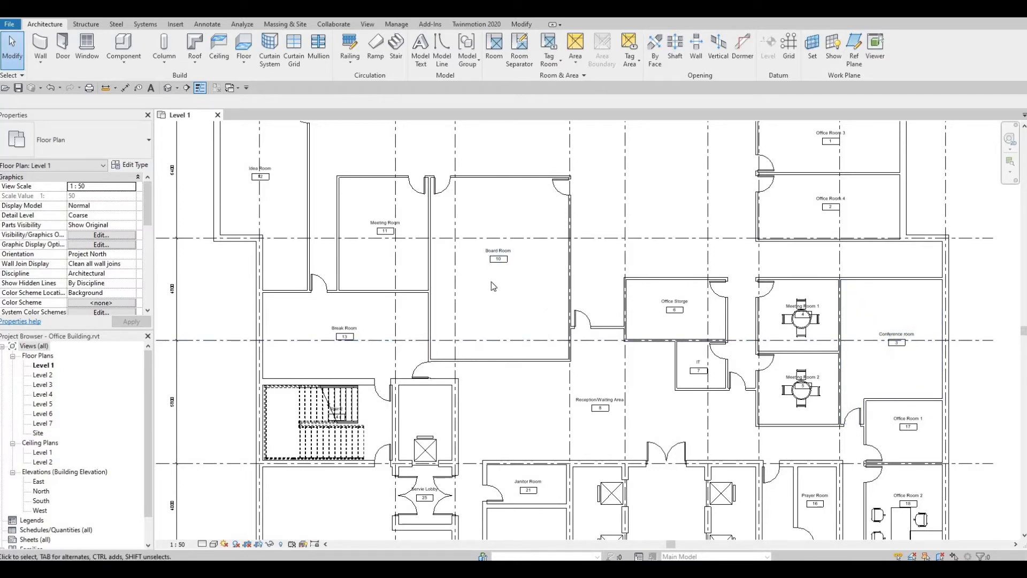
# - Examine the Break Room and the neighbouring stair, including the doors that open onto them
pyautogui.moveTo(396, 420); pyautogui.dragTo(584, 443, button='middle')
pyautogui.moveTo(588, 511); pyautogui.dragTo(599, 421, button='middle')
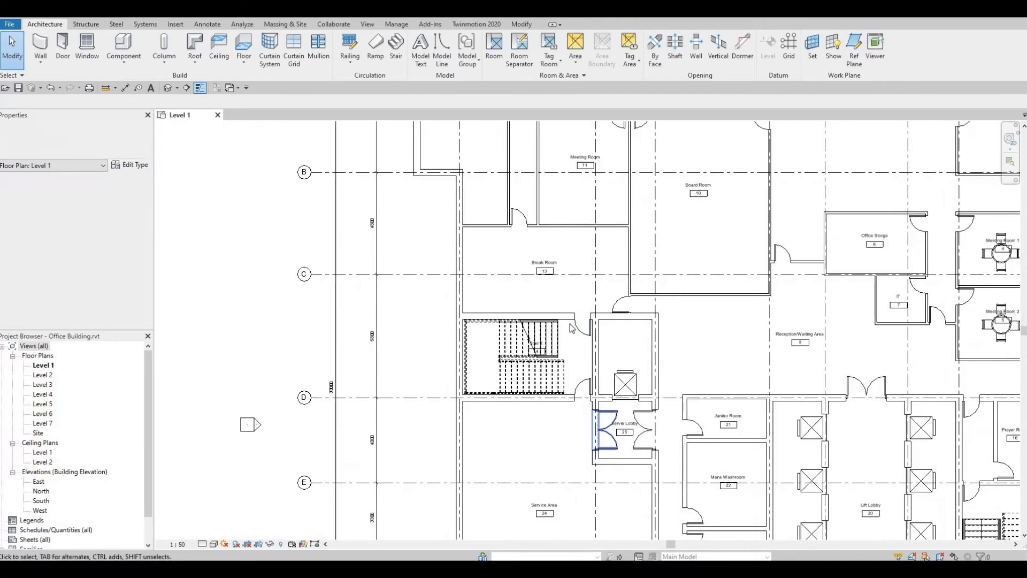
pyautogui.scroll(2, 535, 337)
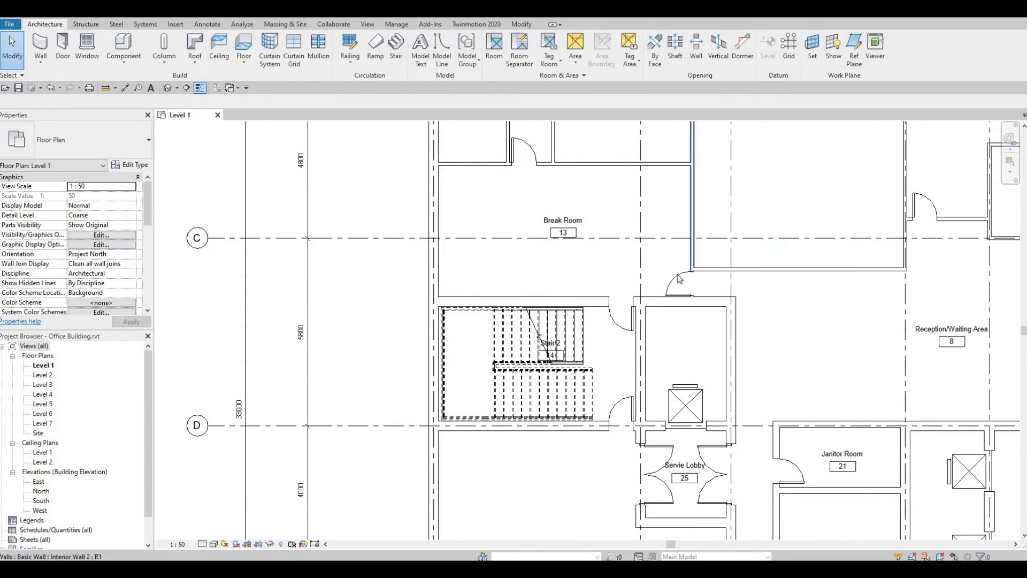
pyautogui.scroll(-1, 630, 184)
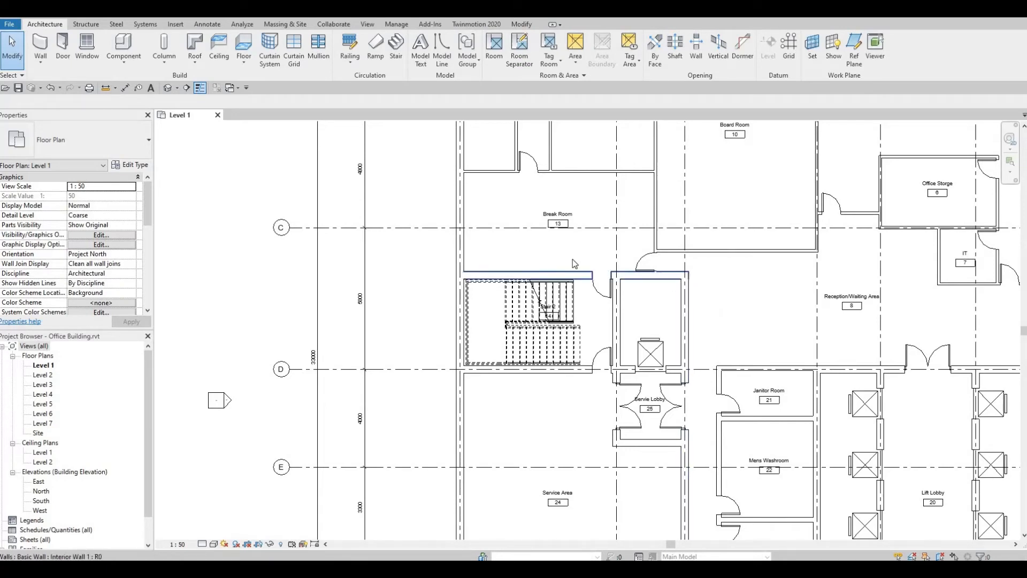
pyautogui.moveTo(568, 296); pyautogui.dragTo(568, 326, button='middle')
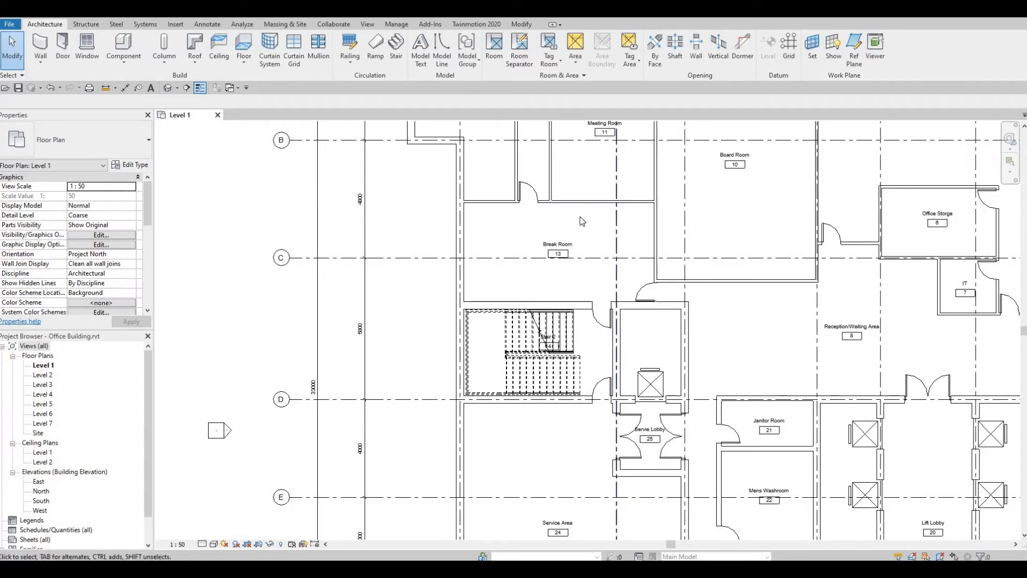
pyautogui.moveTo(594, 234); pyautogui.dragTo(596, 305, button='middle')
pyautogui.moveTo(560, 272); pyautogui.dragTo(573, 323, button='middle')
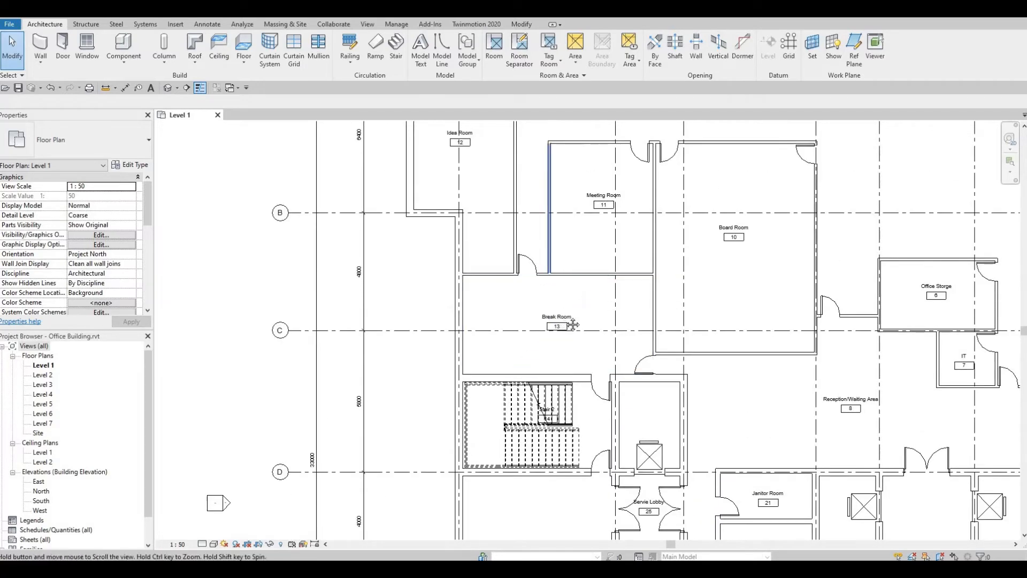
# - Examine the Idea Room and its doors in detail, along with the adjacent Meeting Room 11
pyautogui.scroll(-1, 530, 223)
pyautogui.moveTo(527, 238); pyautogui.dragTo(531, 300, button='middle')
pyautogui.scroll(6, 523, 271)
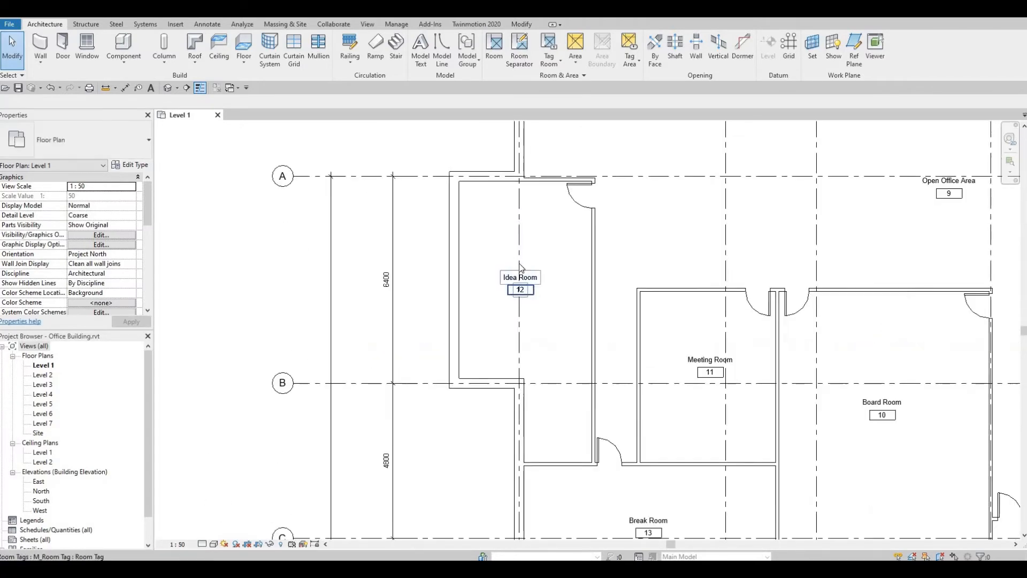
pyautogui.scroll(3, 507, 257)
pyautogui.scroll(-1, 509, 252)
pyautogui.scroll(-3, 508, 330)
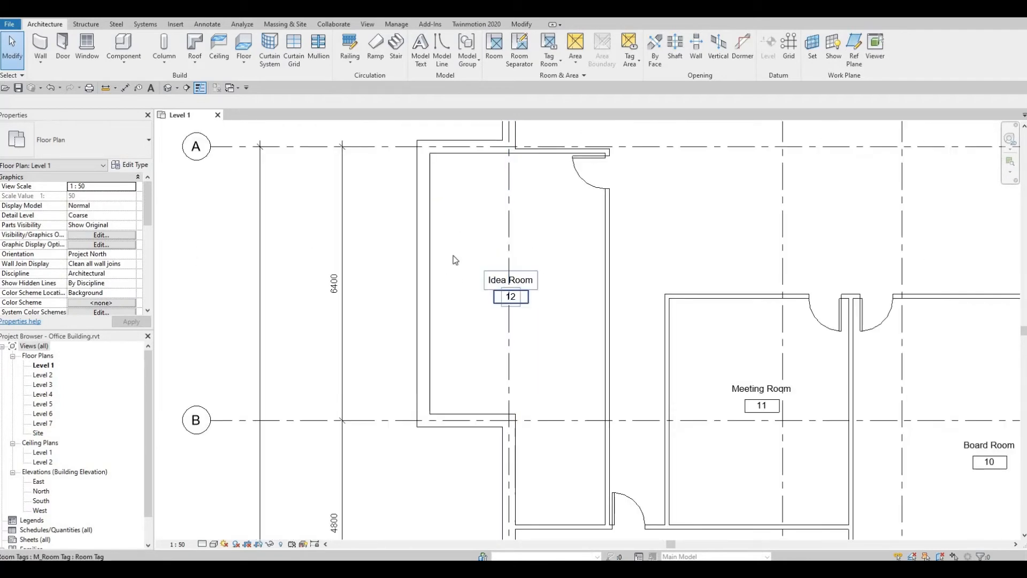
pyautogui.moveTo(547, 358); pyautogui.dragTo(537, 328, button='middle')
pyautogui.scroll(-1, 537, 328)
pyautogui.moveTo(672, 423); pyautogui.dragTo(462, 314, button='middle')
pyautogui.scroll(-3, 559, 309)
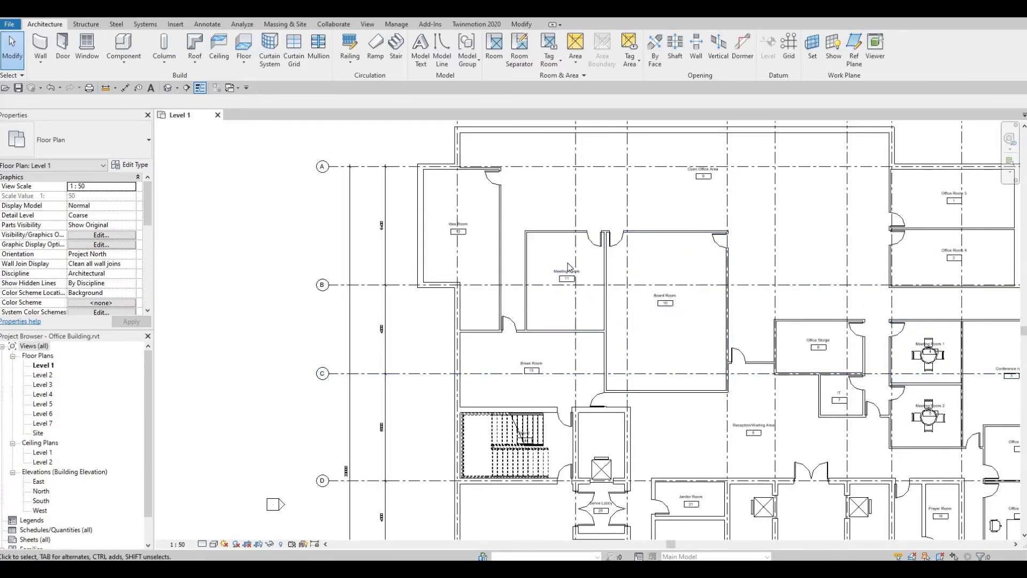
# - Examine the Reception/Waiting Area with its entrances, and the circulation down to the washrooms
pyautogui.scroll(2, 568, 264)
pyautogui.moveTo(755, 332); pyautogui.dragTo(519, 260, button='middle')
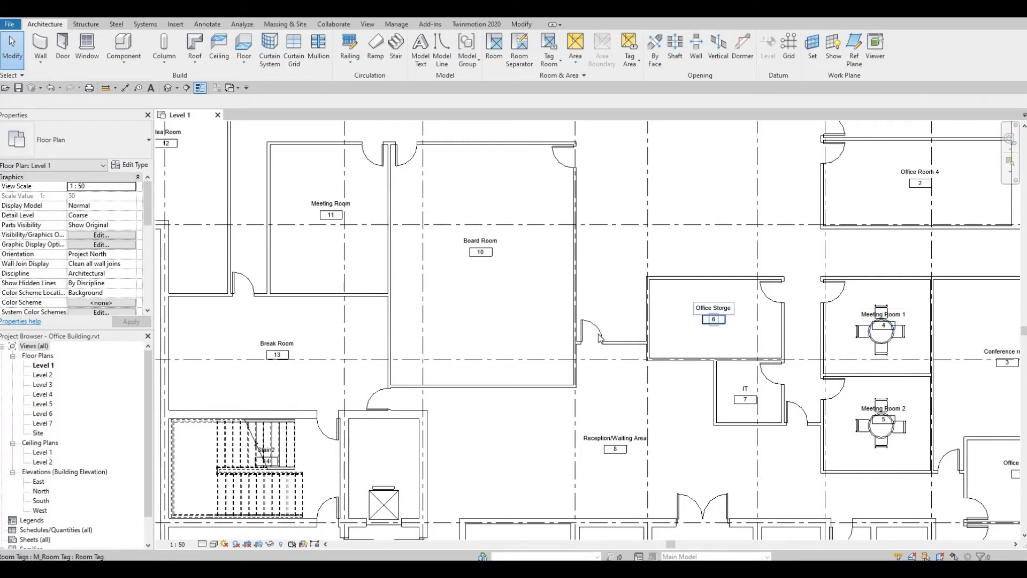
pyautogui.scroll(-1, 701, 380)
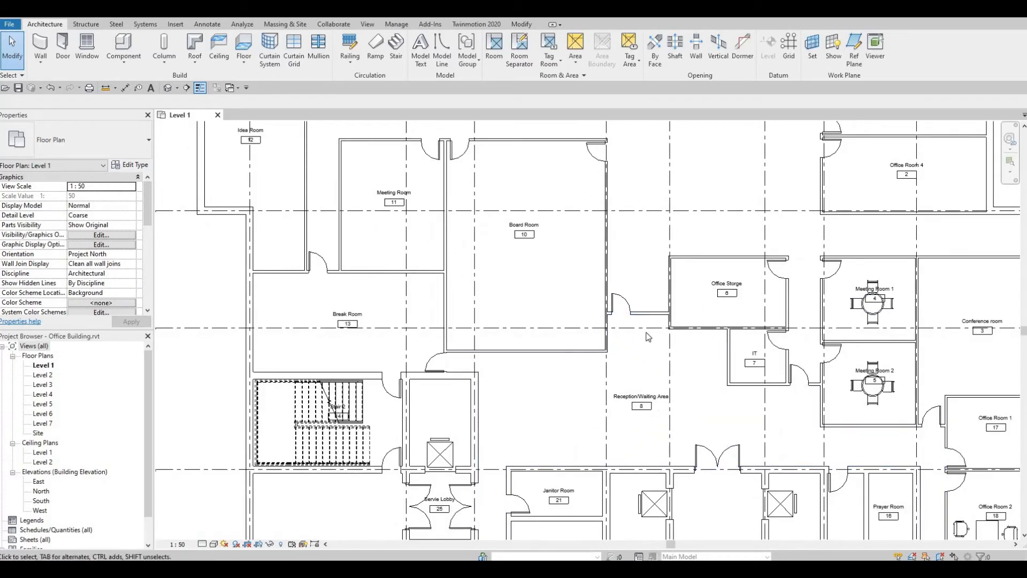
pyautogui.moveTo(647, 336); pyautogui.dragTo(563, 262, button='middle')
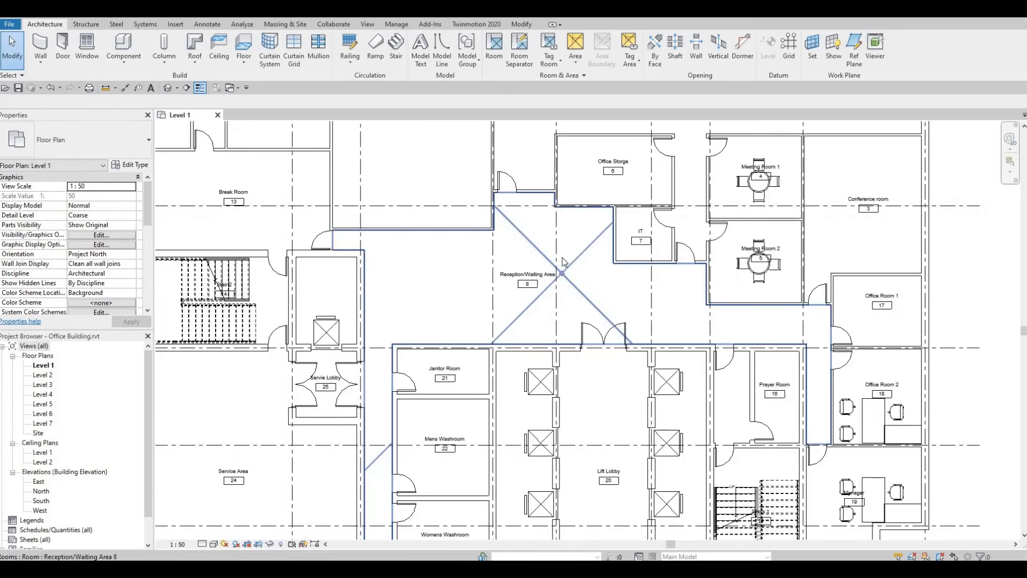
pyautogui.scroll(2, 646, 229)
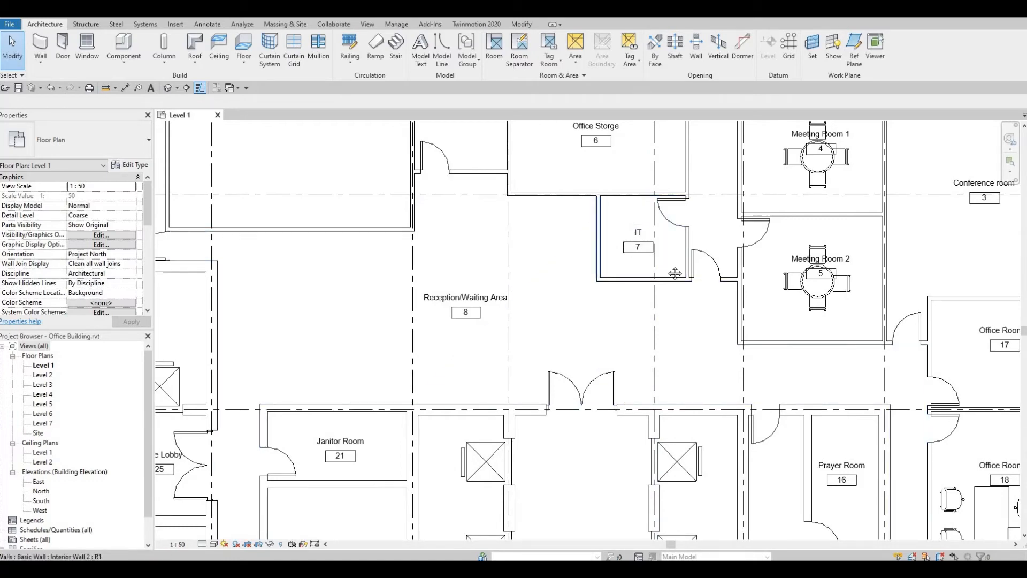
pyautogui.moveTo(666, 218); pyautogui.dragTo(726, 181, button='middle')
pyautogui.scroll(-3, 749, 267)
pyautogui.moveTo(536, 307); pyautogui.dragTo(621, 174, button='middle')
pyautogui.scroll(2, 647, 260)
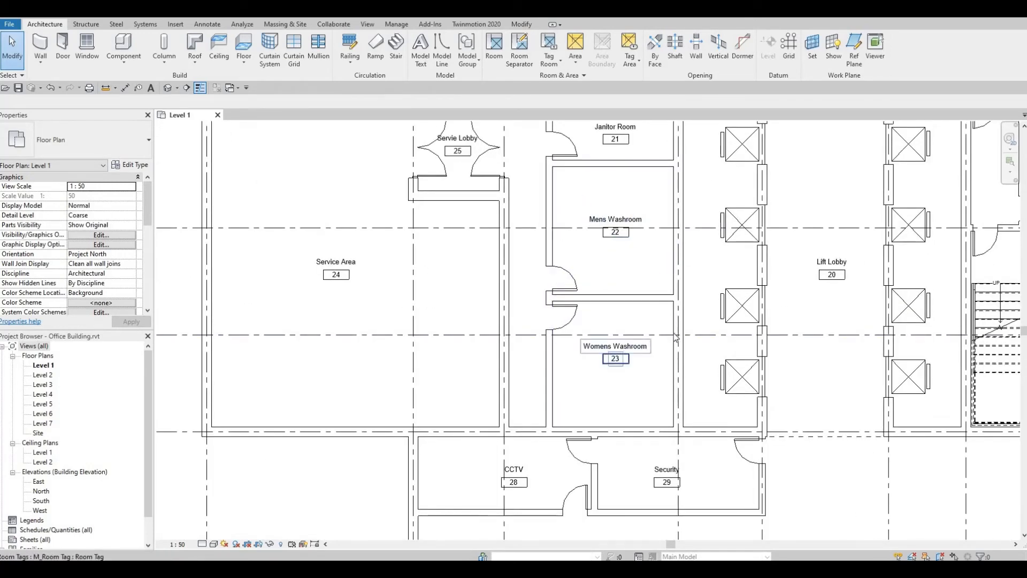
# - Examine the Service Area's walls and its connections to the Servie Lobby and stair for door access
pyautogui.moveTo(448, 229); pyautogui.dragTo(529, 311, button='middle')
pyautogui.moveTo(392, 336); pyautogui.dragTo(506, 321, button='middle')
pyautogui.scroll(-1, 541, 272)
pyautogui.scroll(2, 535, 262)
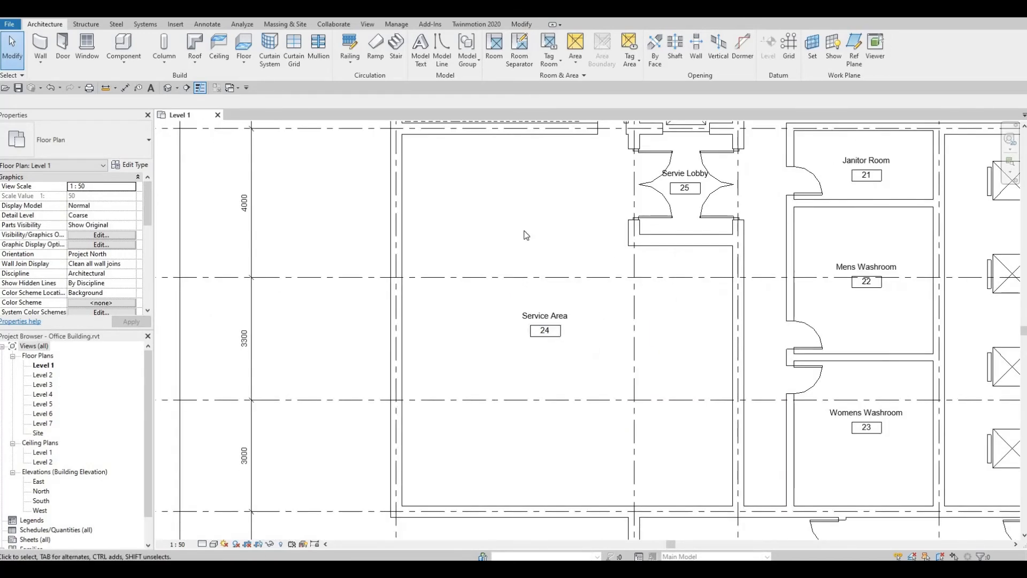
pyautogui.scroll(-2, 541, 476)
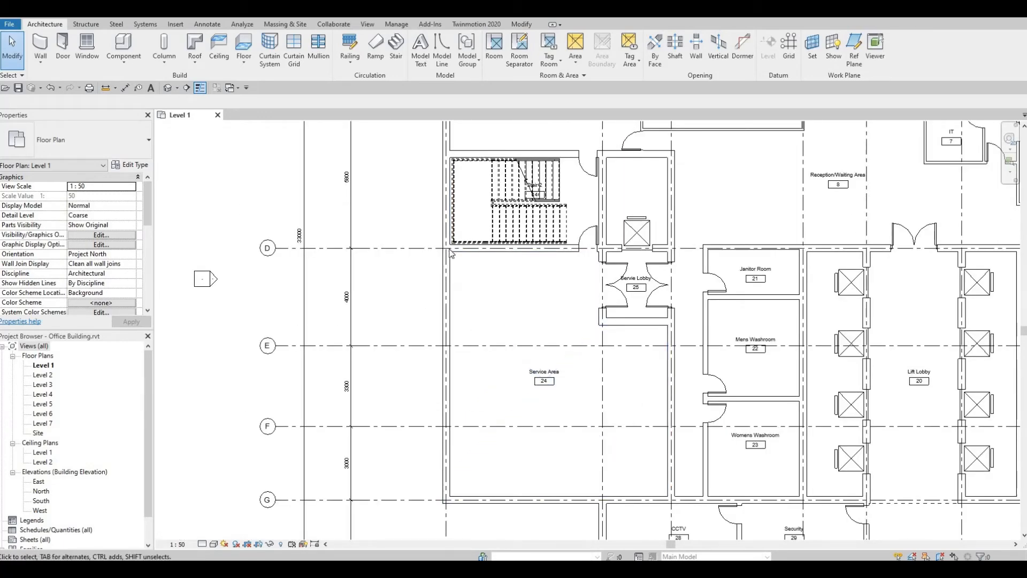
pyautogui.moveTo(454, 258); pyautogui.dragTo(467, 198, button='middle')
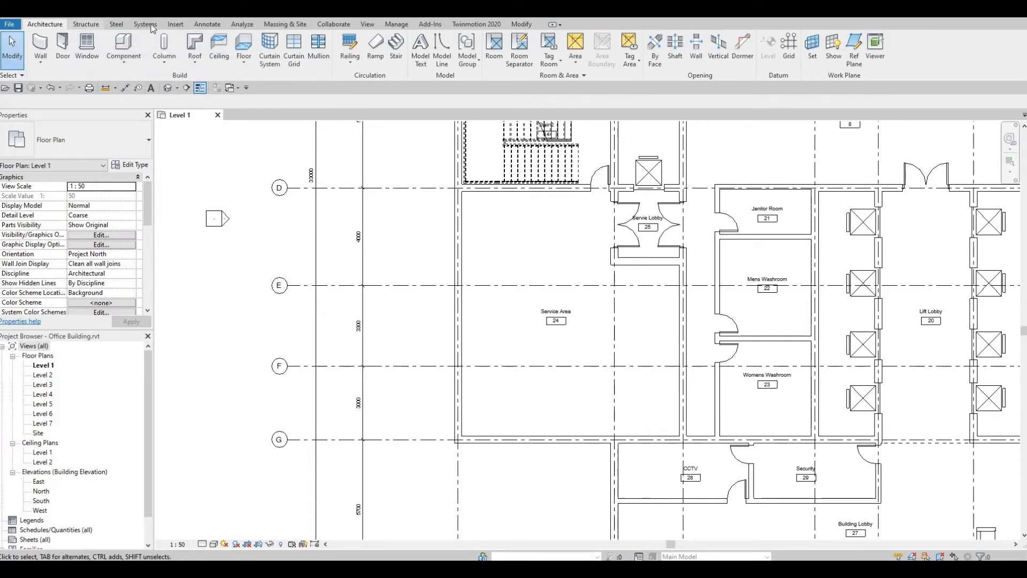
# - Start loading a family and browse to the Commercial folder under Doors in the Canada library
pyautogui.click(175, 24)
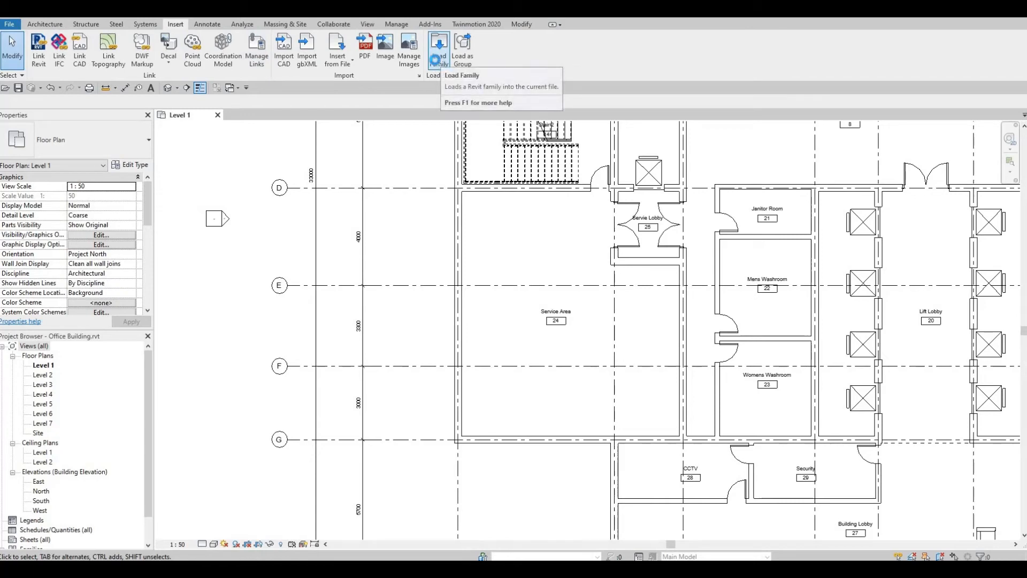
pyautogui.click(436, 56)
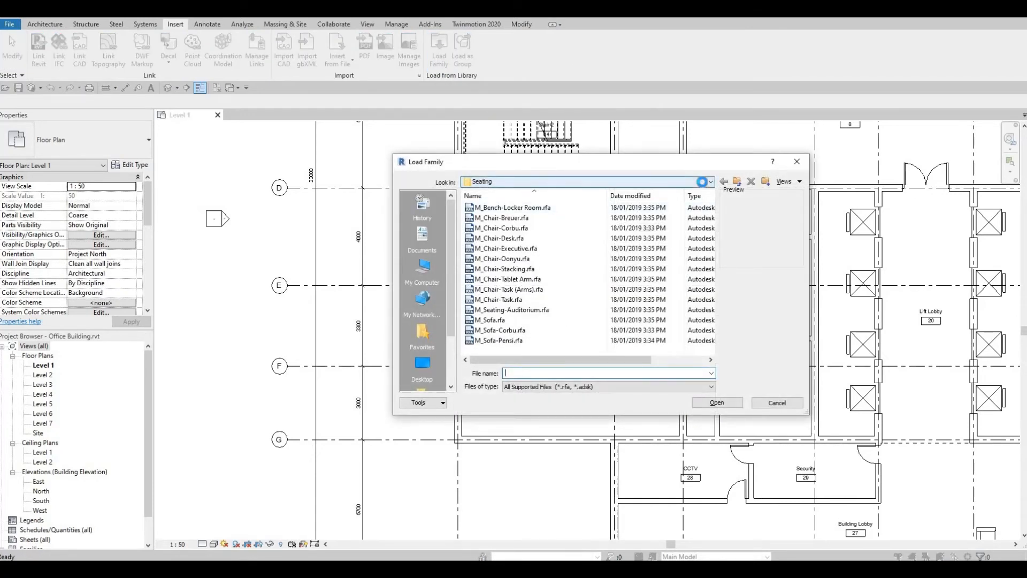
pyautogui.click(702, 181)
pyautogui.scroll(2, 555, 229)
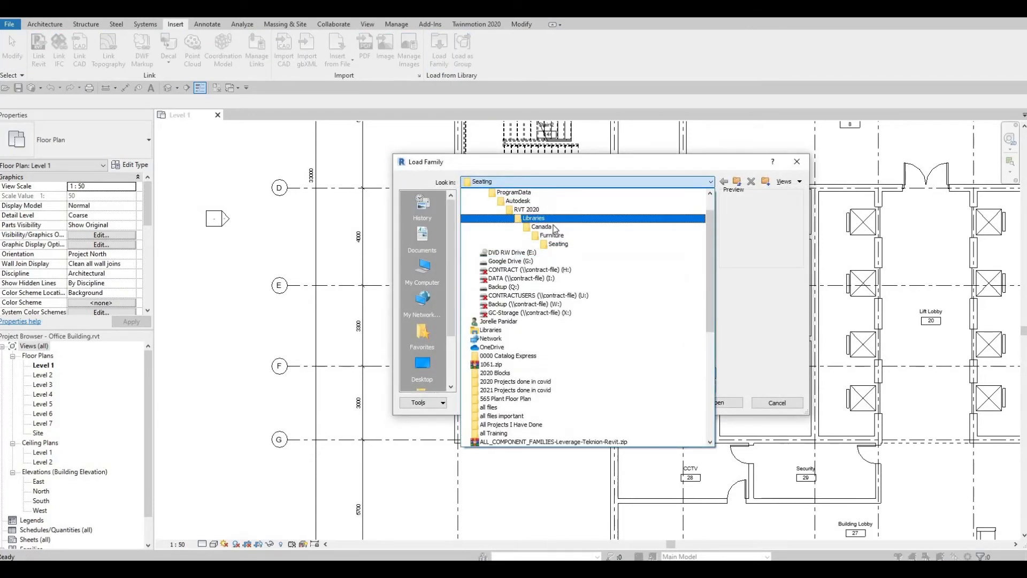
pyautogui.click(553, 226)
pyautogui.scroll(-1, 499, 274)
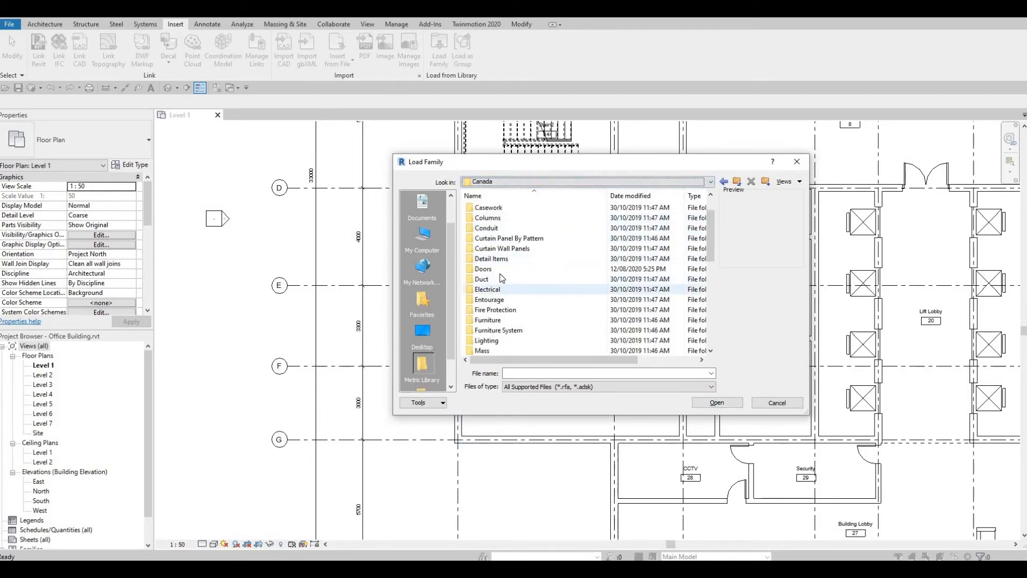
pyautogui.doubleClick(496, 270)
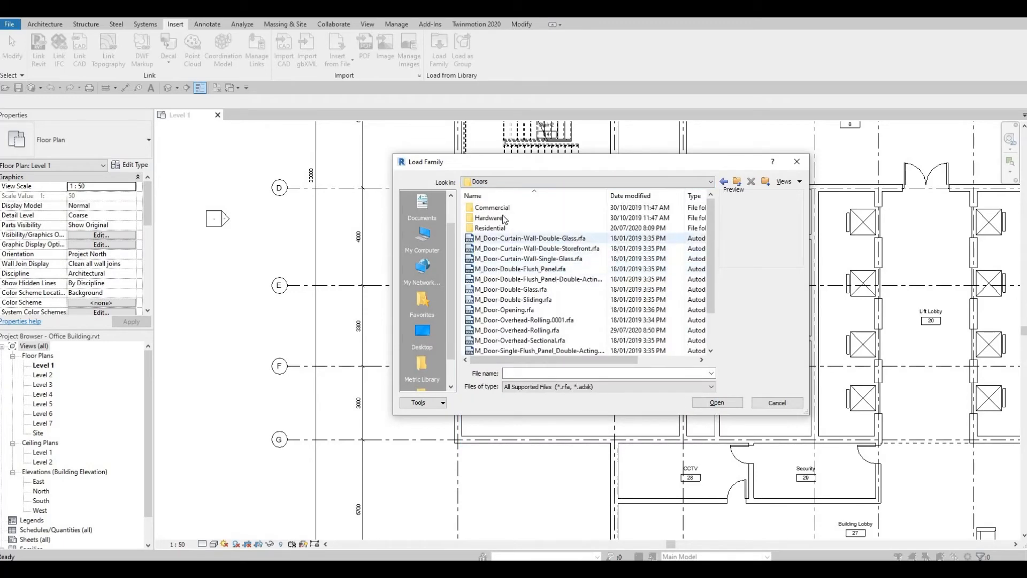
pyautogui.doubleClick(500, 207)
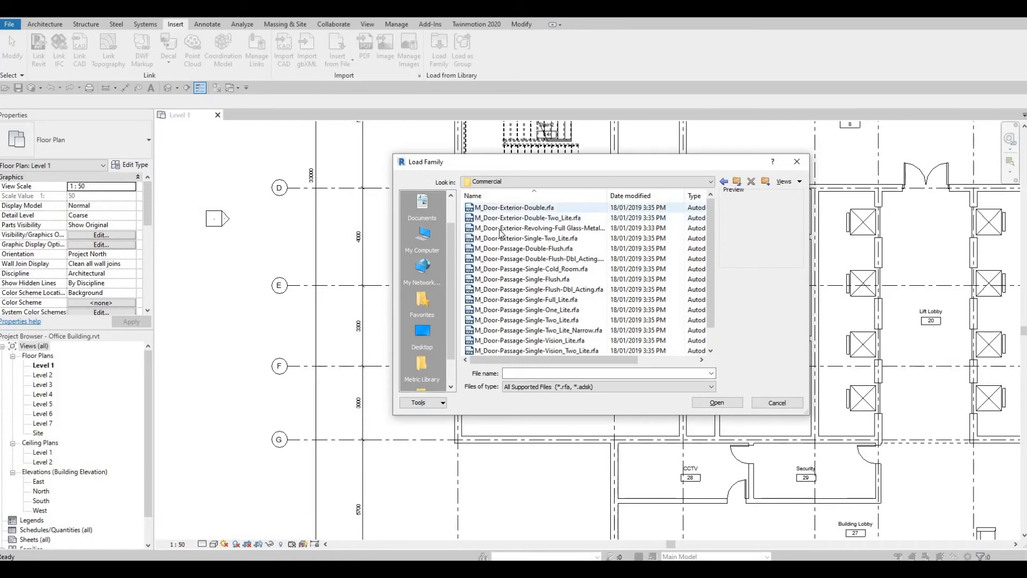
# - Preview the exterior and passage door families in the Commercial folder to compare their designs
pyautogui.click(500, 208)
pyautogui.click(500, 229)
pyautogui.click(504, 260)
pyautogui.click(505, 291)
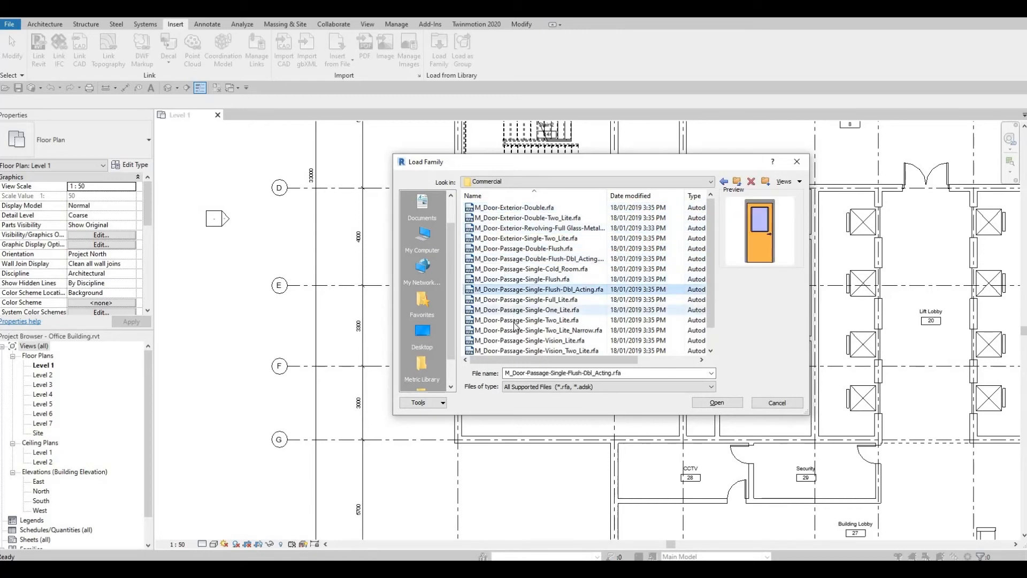
pyautogui.click(515, 322)
pyautogui.scroll(-1, 520, 336)
pyautogui.click(518, 331)
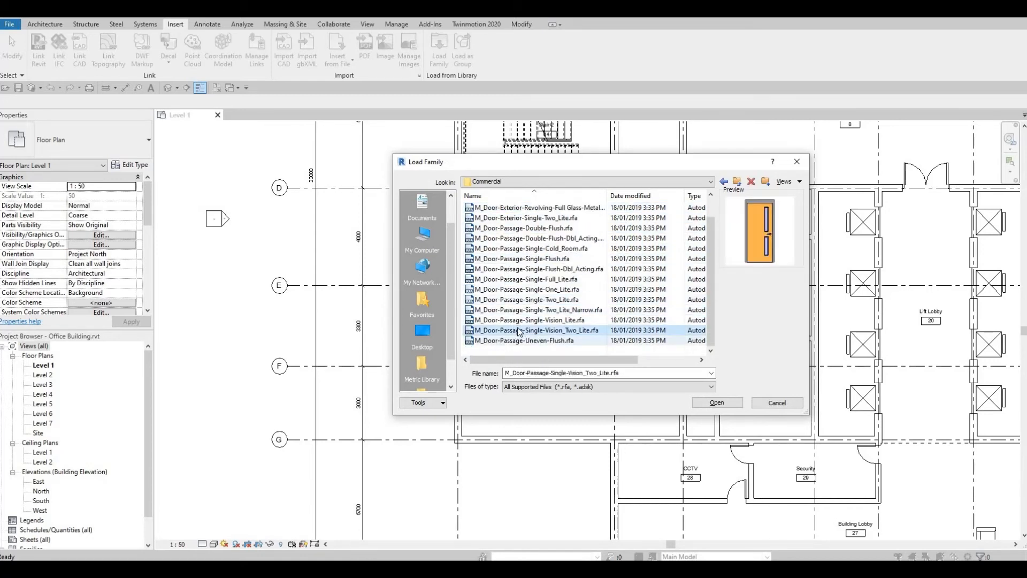
pyautogui.click(515, 289)
pyautogui.click(511, 268)
pyautogui.click(507, 249)
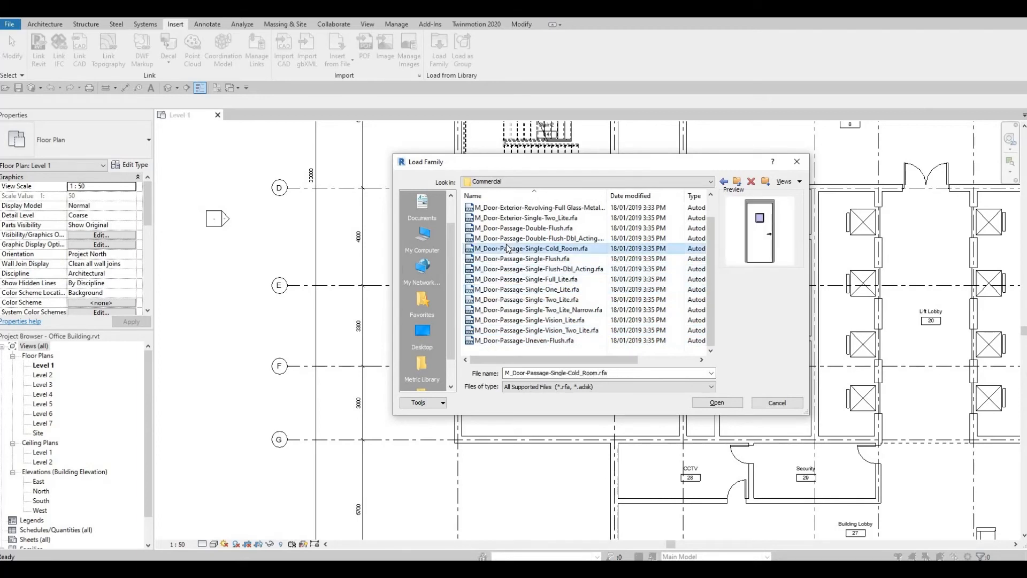
pyautogui.click(504, 228)
pyautogui.click(502, 218)
pyautogui.click(502, 207)
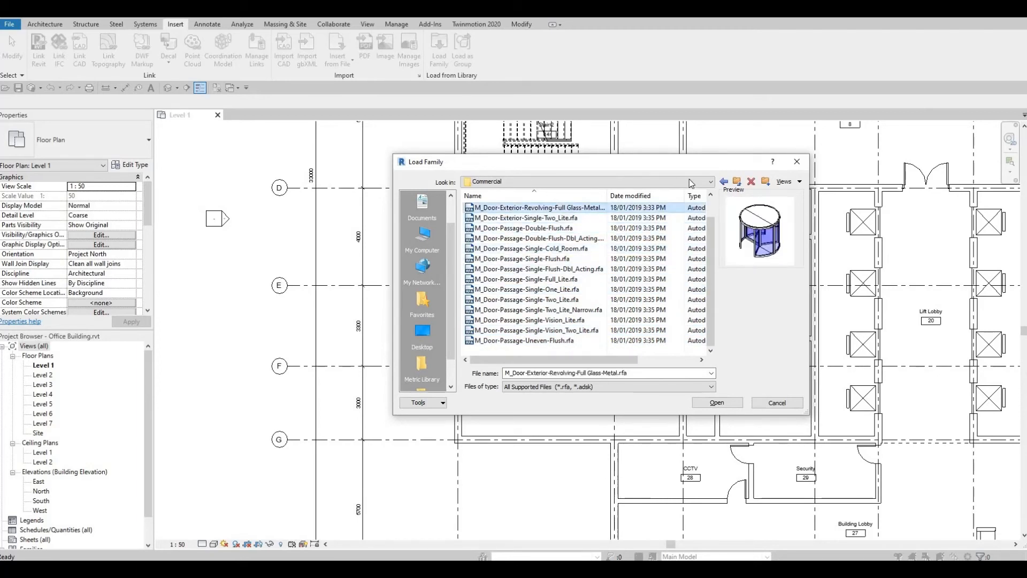
# - Return to the parent Doors folder, browse its families and load M_Door-Overhead-Rolling.0001.rfa
pyautogui.press('BackSpace')
pyautogui.click(514, 239)
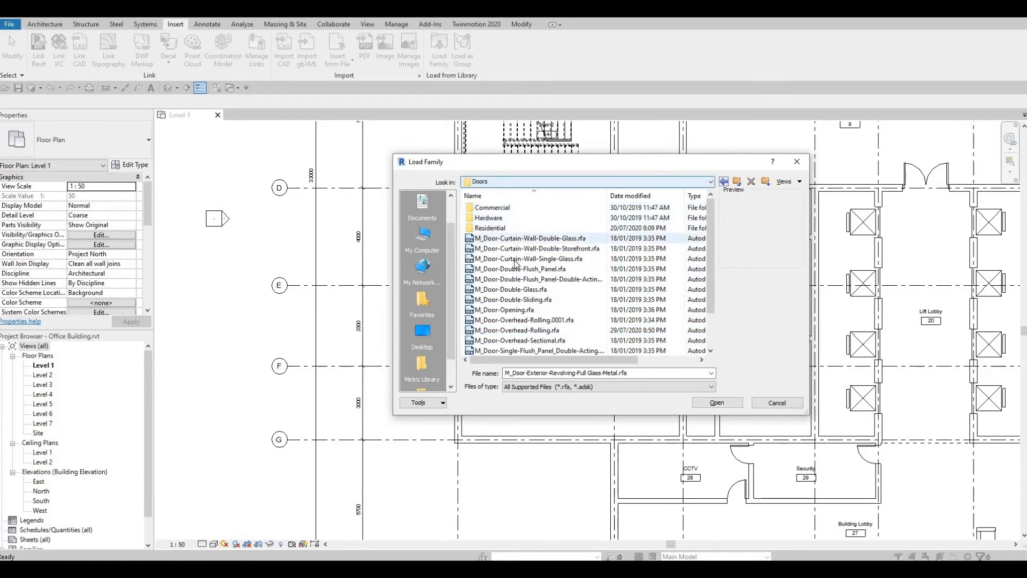
pyautogui.press('Down')
pyautogui.press('Down')
pyautogui.press('Down')
pyautogui.press('Down')
pyautogui.press('Down')
pyautogui.press('Down')
pyautogui.press('Down')
pyautogui.press('Down')
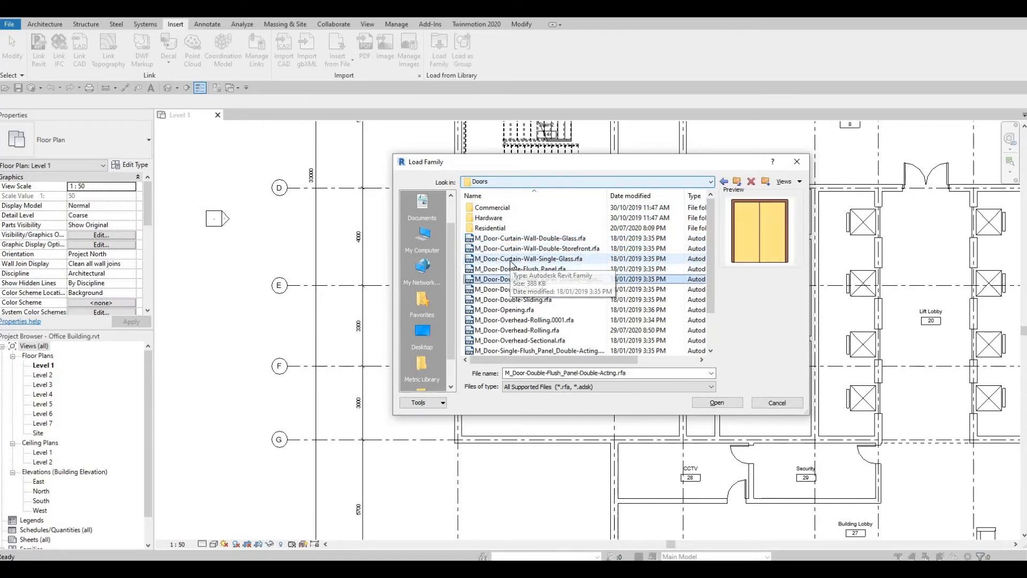
pyautogui.press('Down')
pyautogui.press('Up')
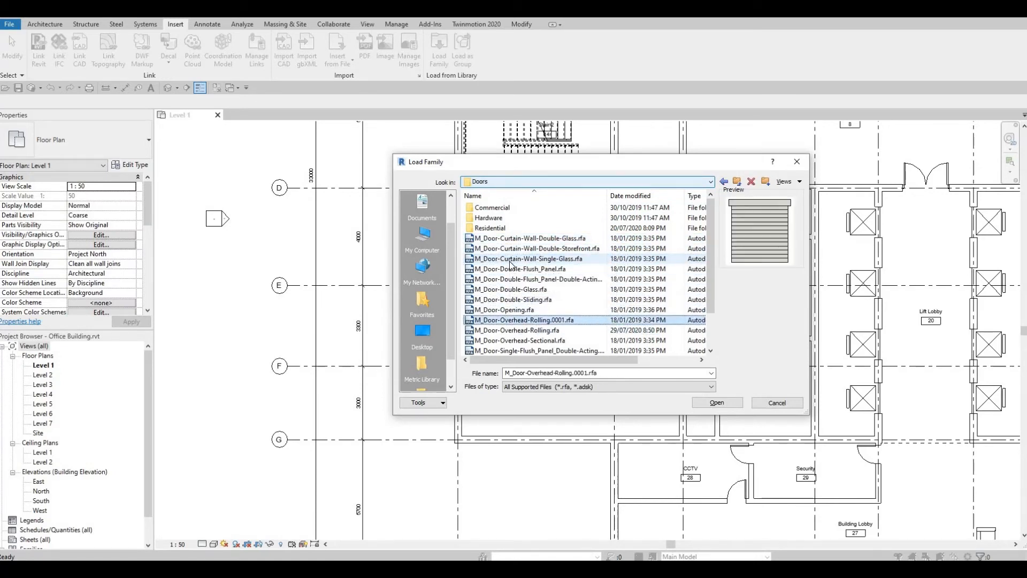
pyautogui.click(711, 400)
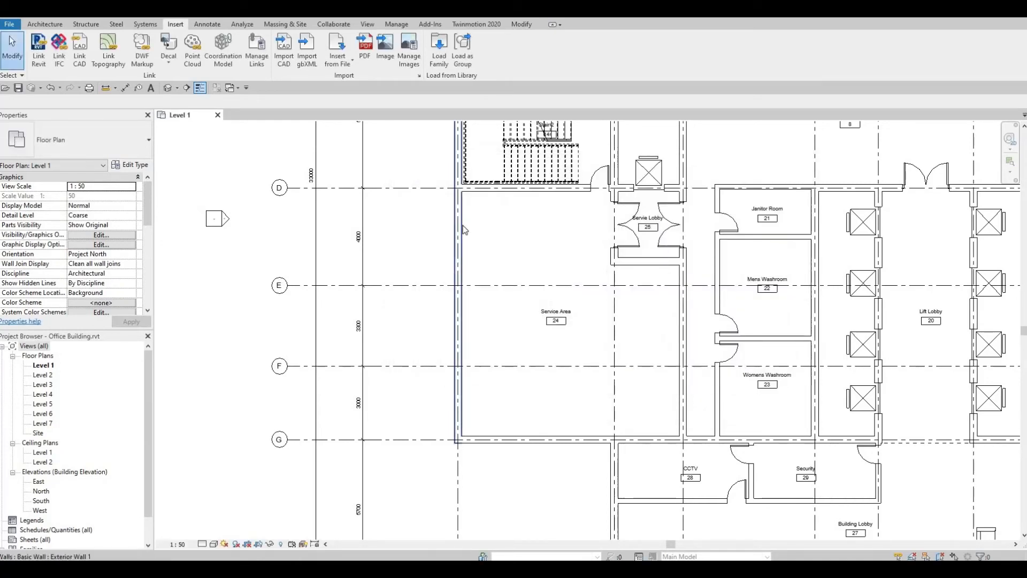
# - Place a 4200 x 4200mm M_Door-Overhead-Rolling.0001 door in the Service Area's west exterior wall, just south of grid D
pyautogui.click(48, 24)
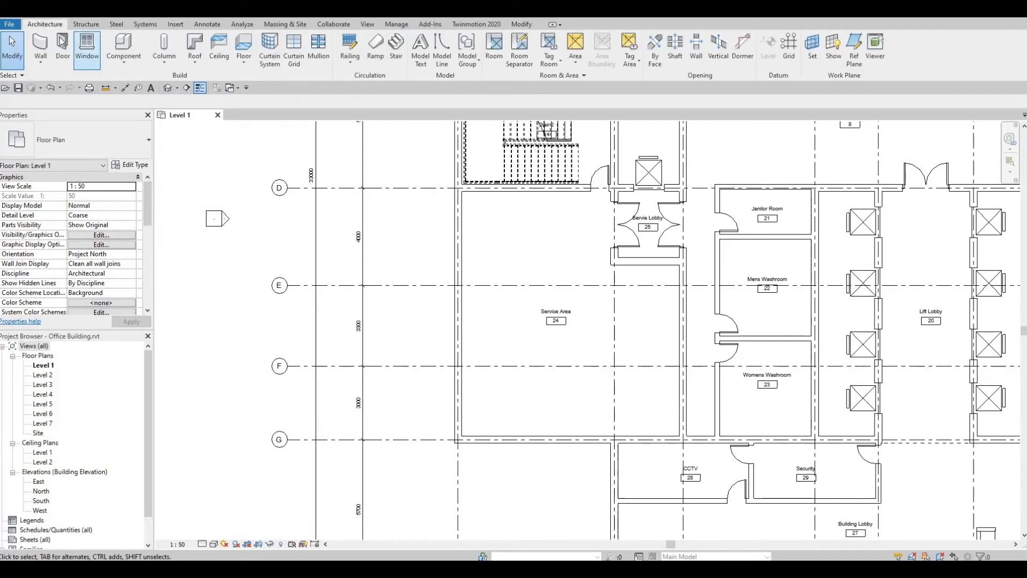
pyautogui.click(59, 48)
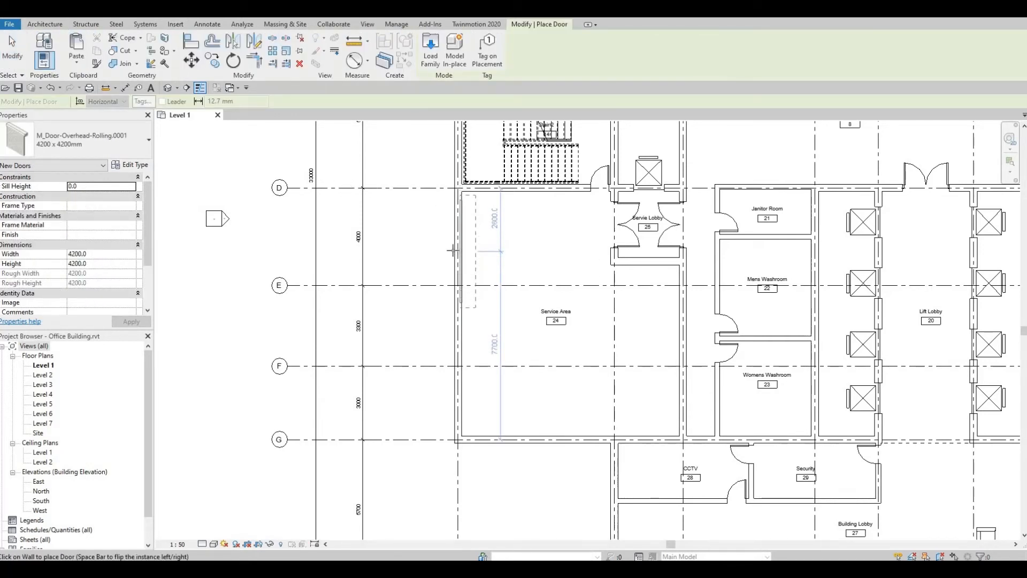
pyautogui.scroll(2, 453, 250)
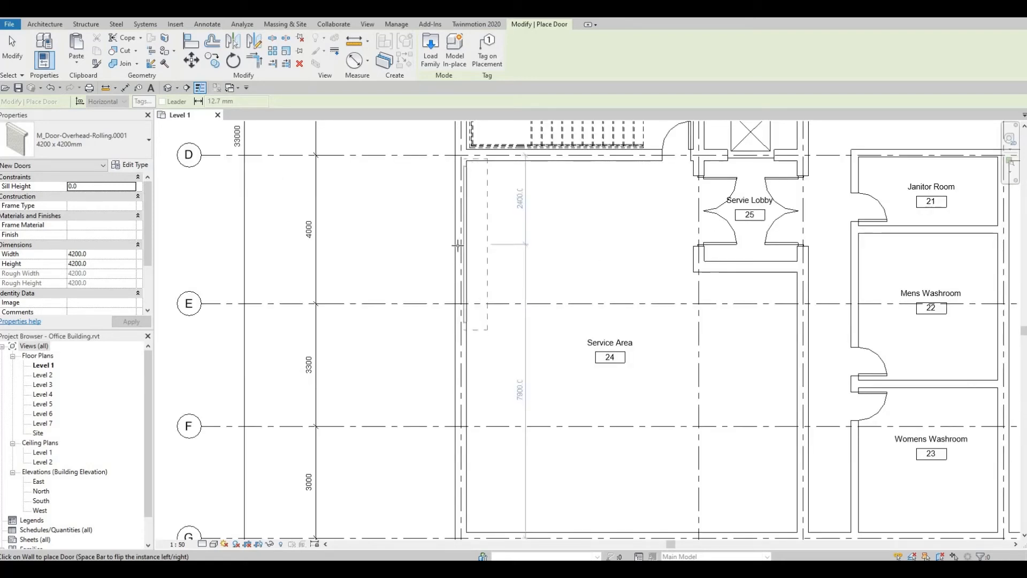
pyautogui.click(461, 253)
pyautogui.scroll(-1, 445, 267)
pyautogui.press('Escape')
pyautogui.press('Escape')
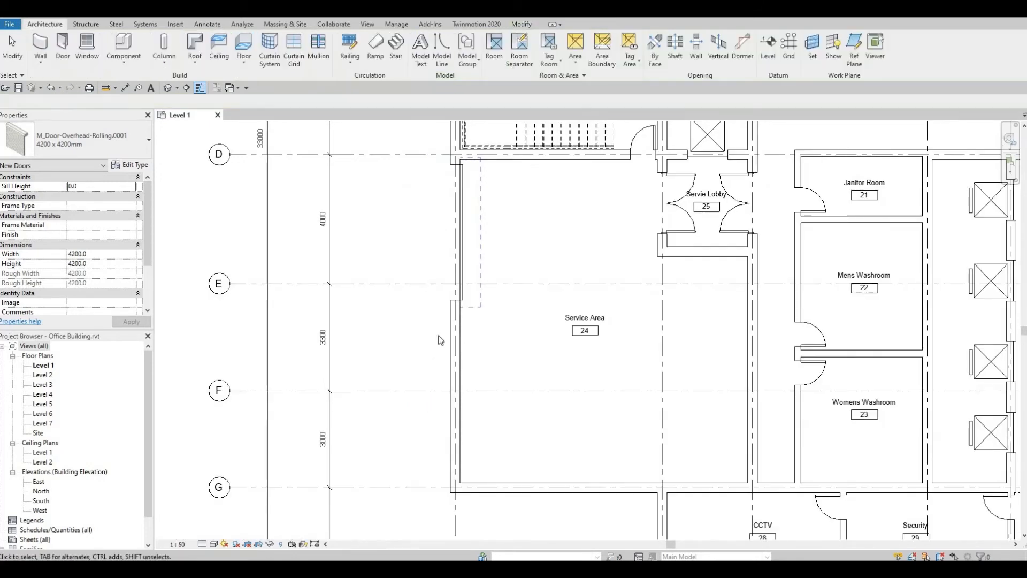
# - Examine the Service Area with its overhead door and its relation to the lobby, washrooms and lift core
pyautogui.moveTo(598, 255); pyautogui.dragTo(520, 280, button='middle')
pyautogui.scroll(-1, 436, 316)
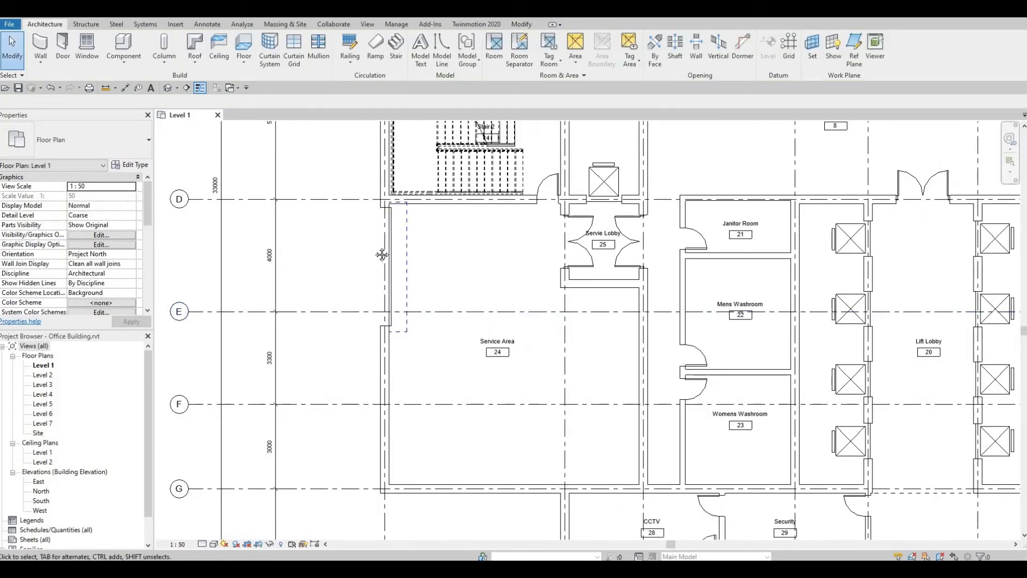
pyautogui.moveTo(313, 241); pyautogui.dragTo(426, 251, button='middle')
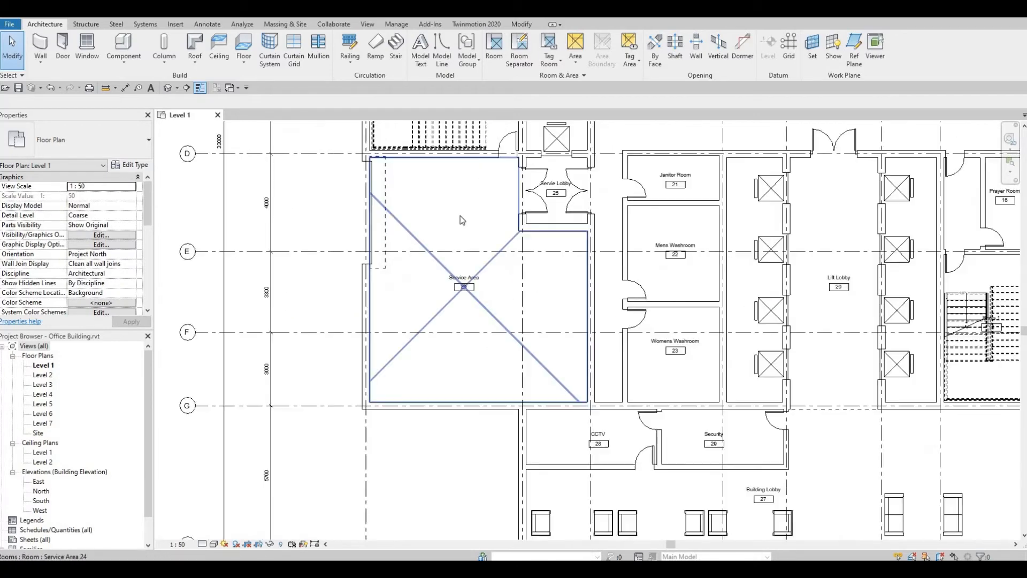
pyautogui.scroll(-1, 461, 219)
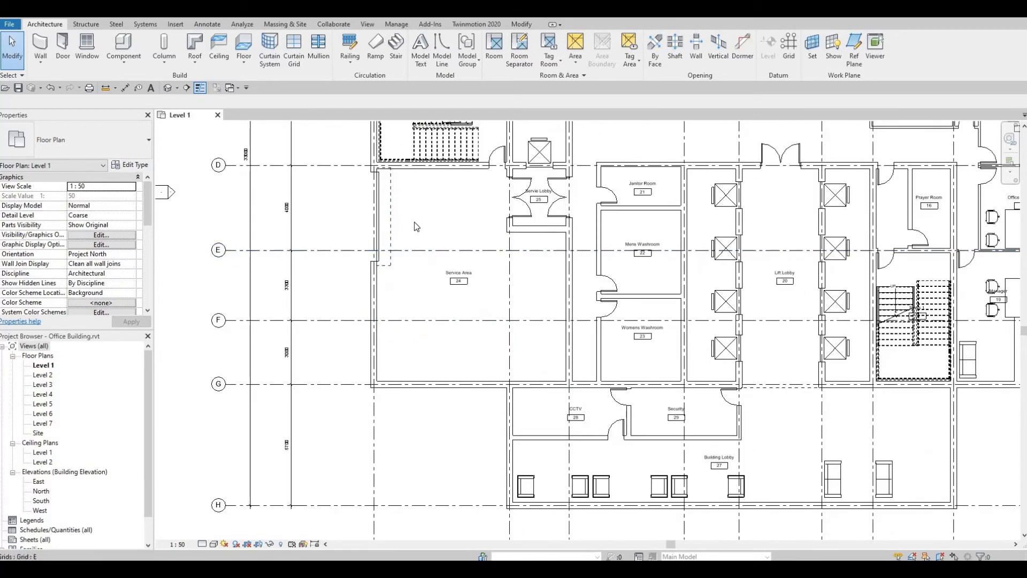
pyautogui.scroll(1, 476, 247)
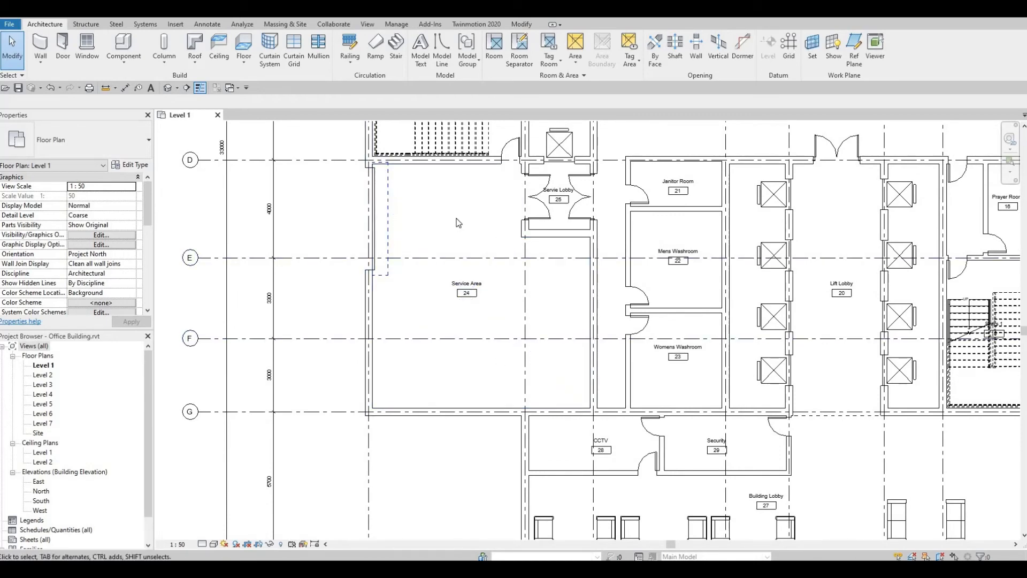
pyautogui.scroll(-3, 440, 270)
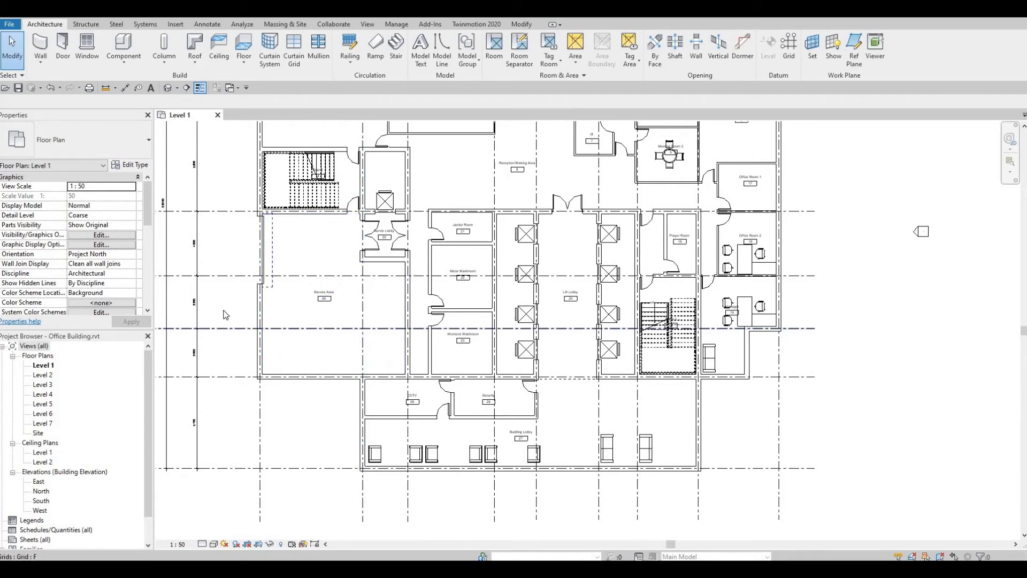
pyautogui.moveTo(433, 367); pyautogui.dragTo(470, 501, button='middle')
pyautogui.moveTo(602, 390); pyautogui.dragTo(632, 348, button='middle')
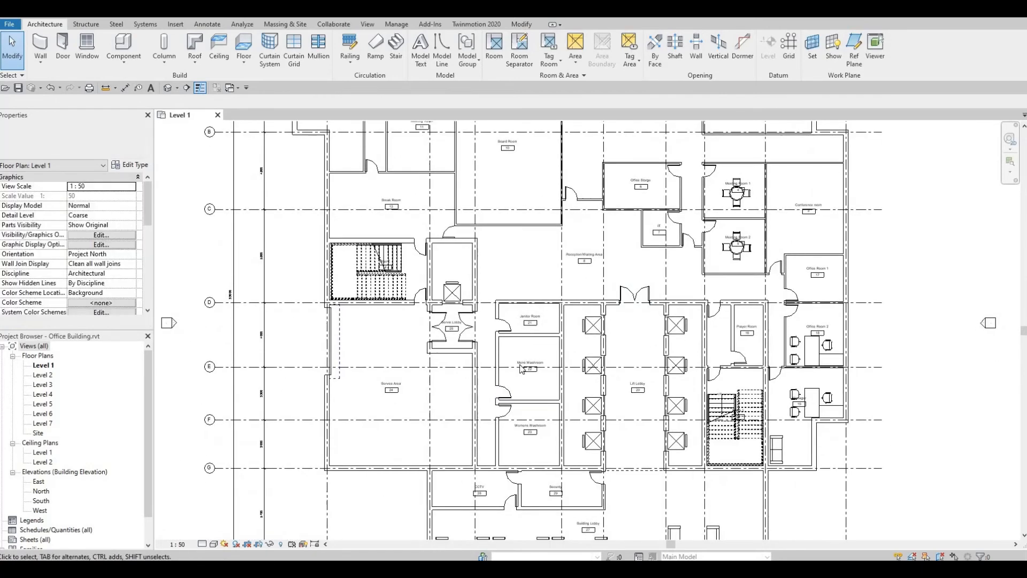
# - Examine the Office Storge and IT room doors and the passage between them and Meeting Rooms 1 and 2
pyautogui.scroll(5, 604, 216)
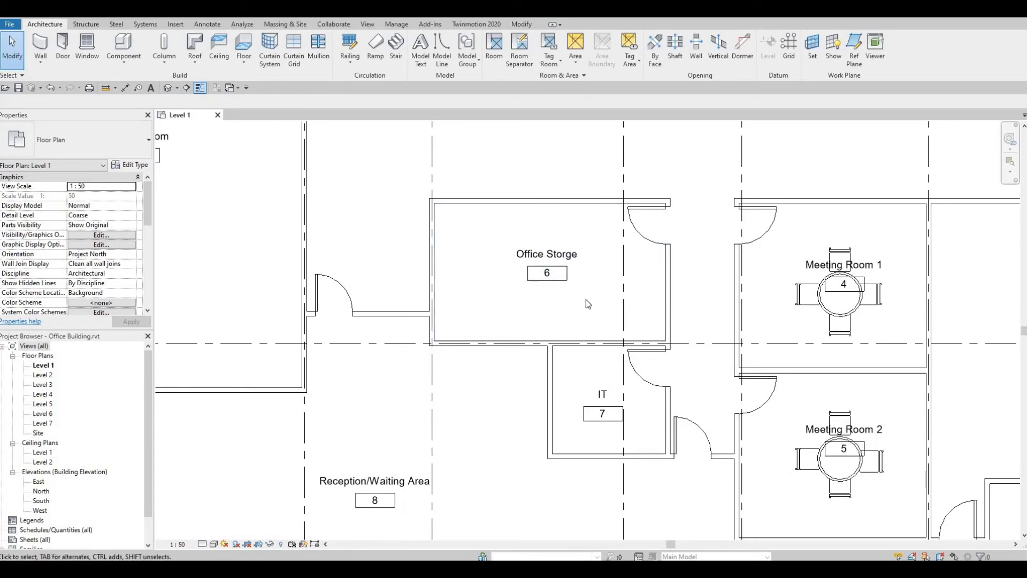
pyautogui.moveTo(590, 290); pyautogui.dragTo(571, 332, button='middle')
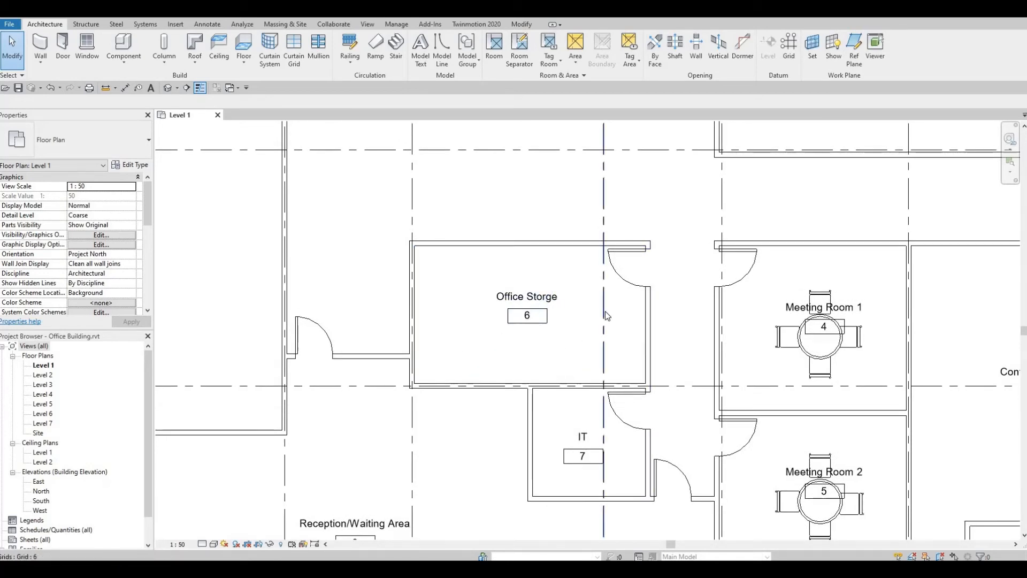
pyautogui.moveTo(529, 329); pyautogui.dragTo(426, 357, button='middle')
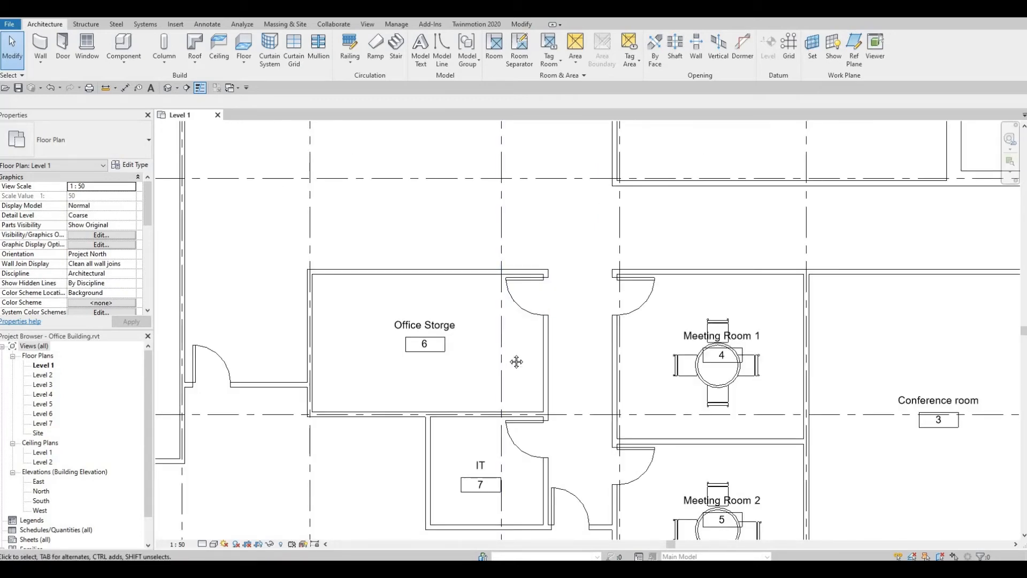
pyautogui.moveTo(516, 362); pyautogui.dragTo(525, 369, button='middle')
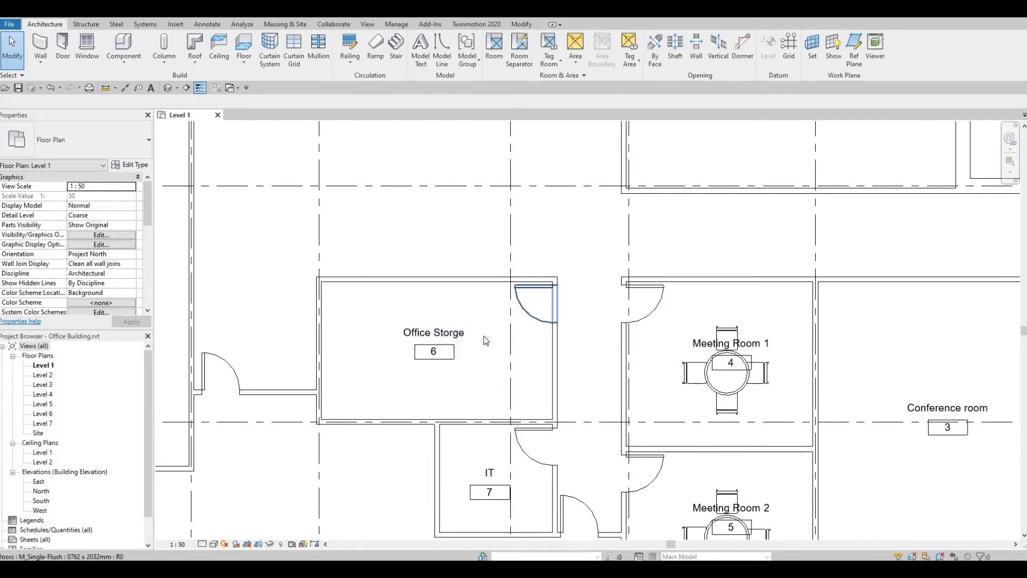
pyautogui.moveTo(493, 333); pyautogui.dragTo(539, 324, button='middle')
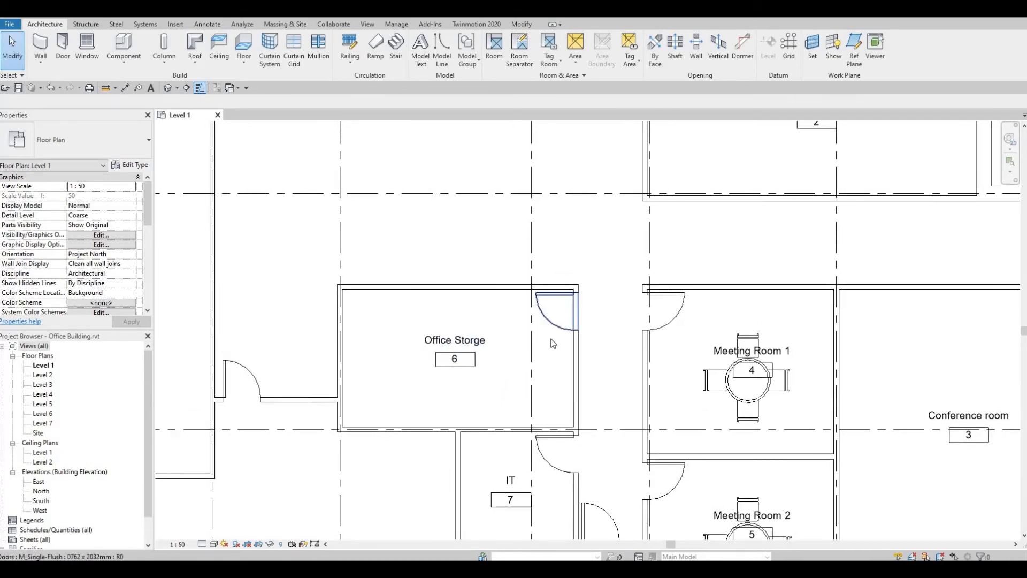
pyautogui.moveTo(631, 272); pyautogui.dragTo(587, 337, button='middle')
pyautogui.scroll(-2, 577, 327)
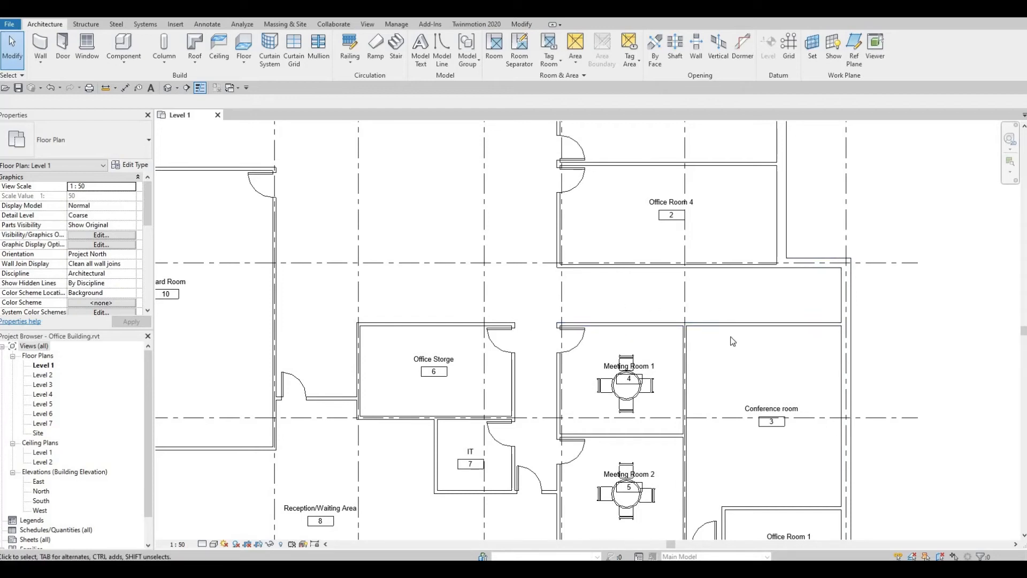
# - Review the complete Level 1 layout, from the Open Office Area and meeting rooms down to the Building Lobby
pyautogui.scroll(-2, 744, 335)
pyautogui.scroll(-3, 610, 321)
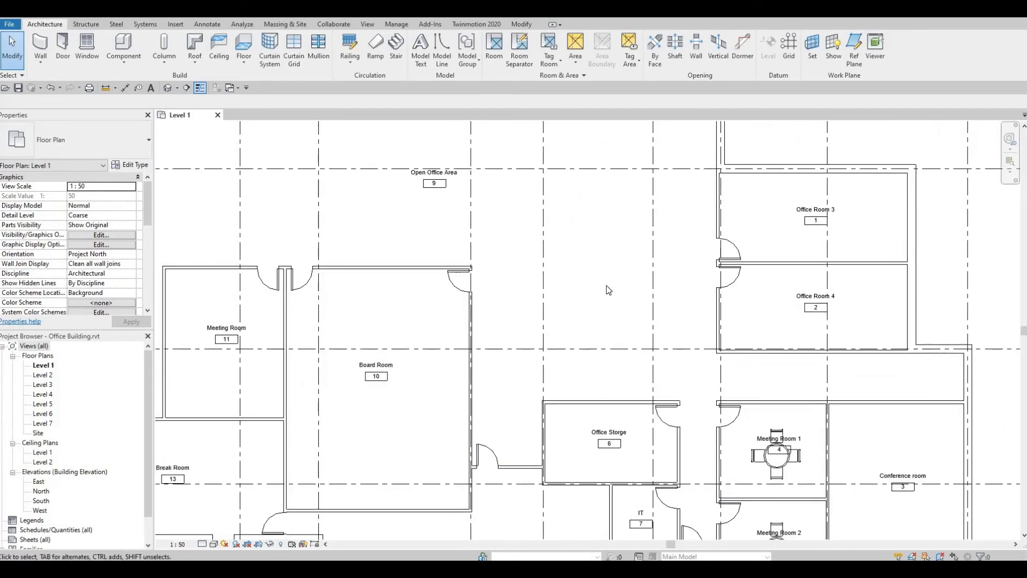
pyautogui.moveTo(637, 402); pyautogui.dragTo(637, 317, button='middle')
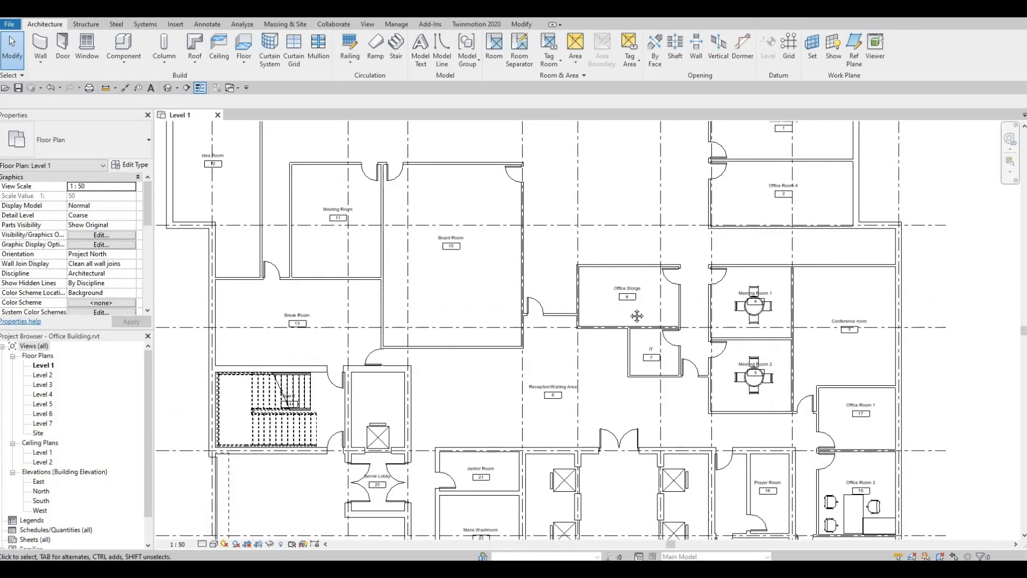
pyautogui.moveTo(753, 265); pyautogui.dragTo(688, 270, button='middle')
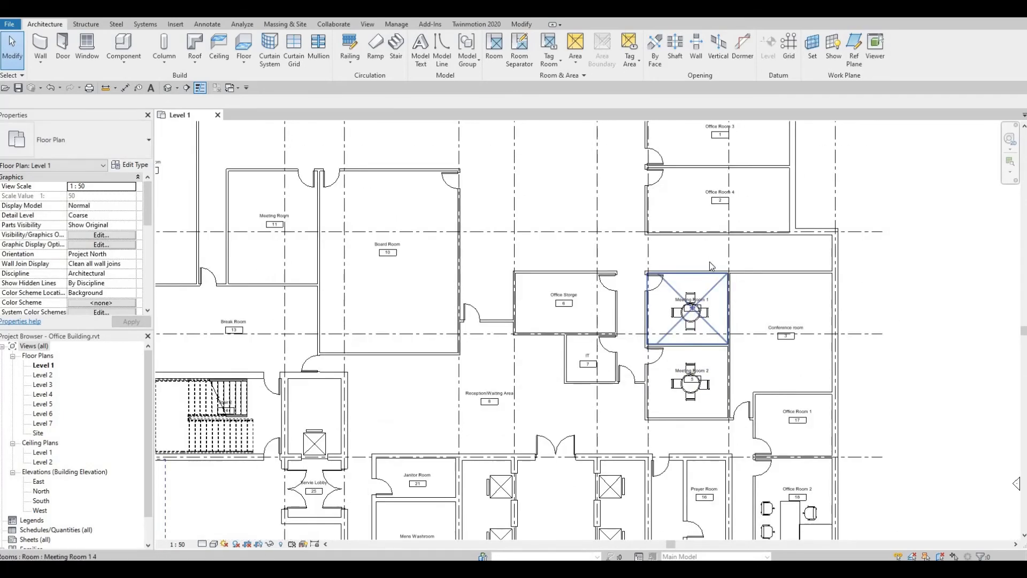
pyautogui.scroll(-2, 710, 265)
pyautogui.moveTo(645, 446); pyautogui.dragTo(706, 287, button='middle')
pyautogui.scroll(-3, 638, 305)
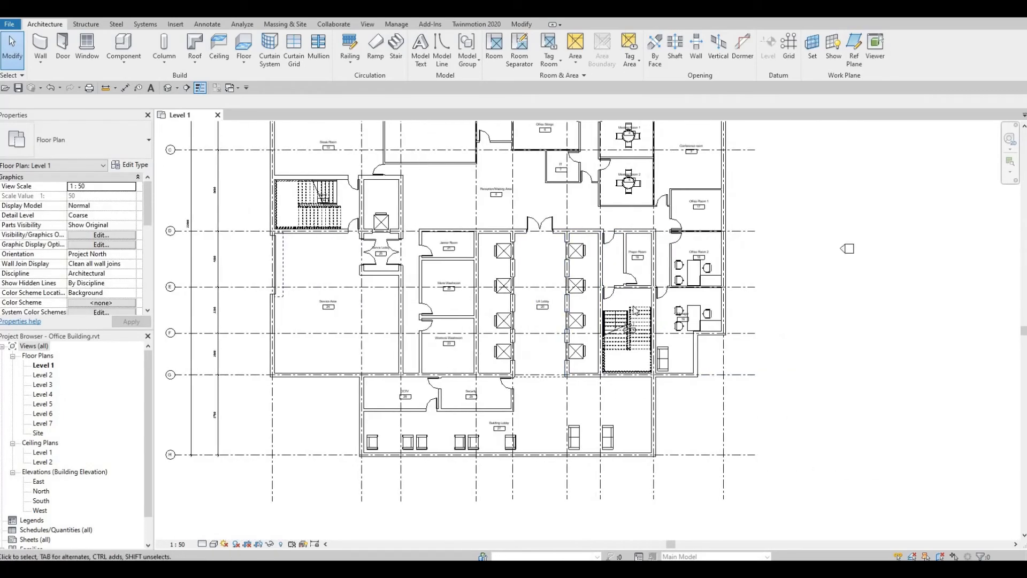
pyautogui.moveTo(637, 302); pyautogui.dragTo(635, 351, button='middle')
pyautogui.scroll(-2, 636, 300)
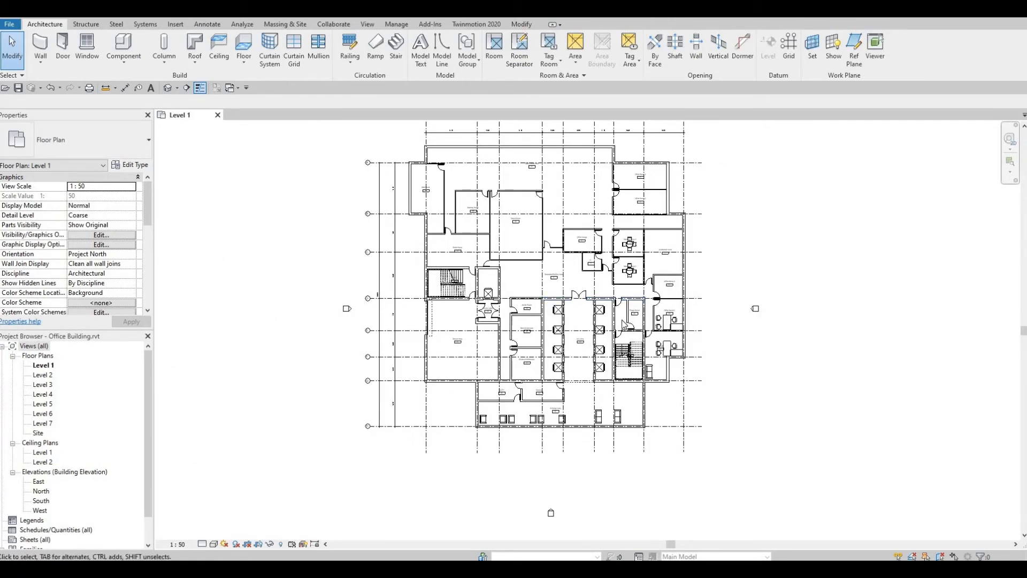
pyautogui.moveTo(635, 305); pyautogui.dragTo(625, 335, button='middle')
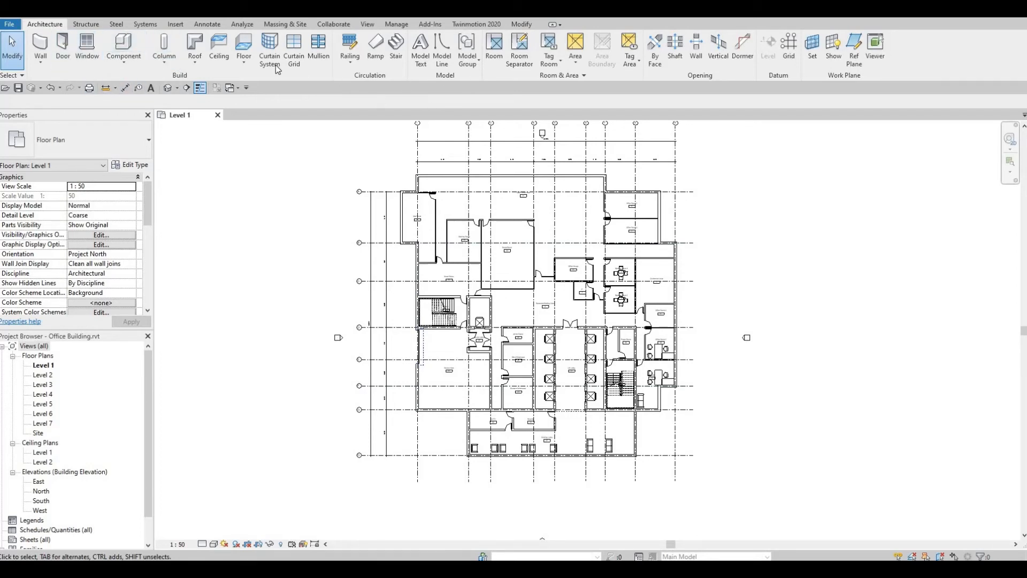
# - Start a floor boundary and duplicate the Generic Floor - 400mm type as Floor 1
pyautogui.click(244, 46)
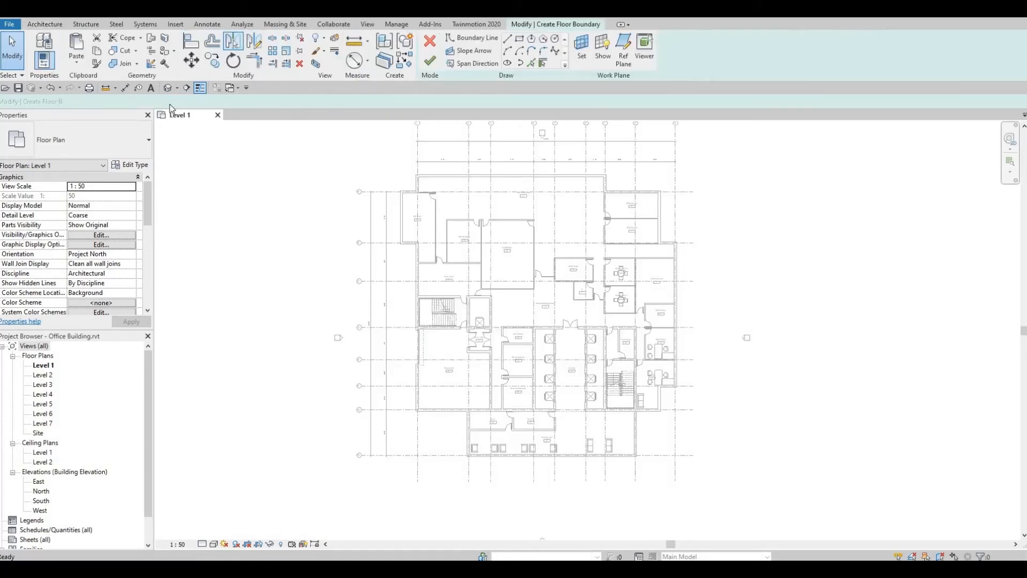
pyautogui.click(134, 165)
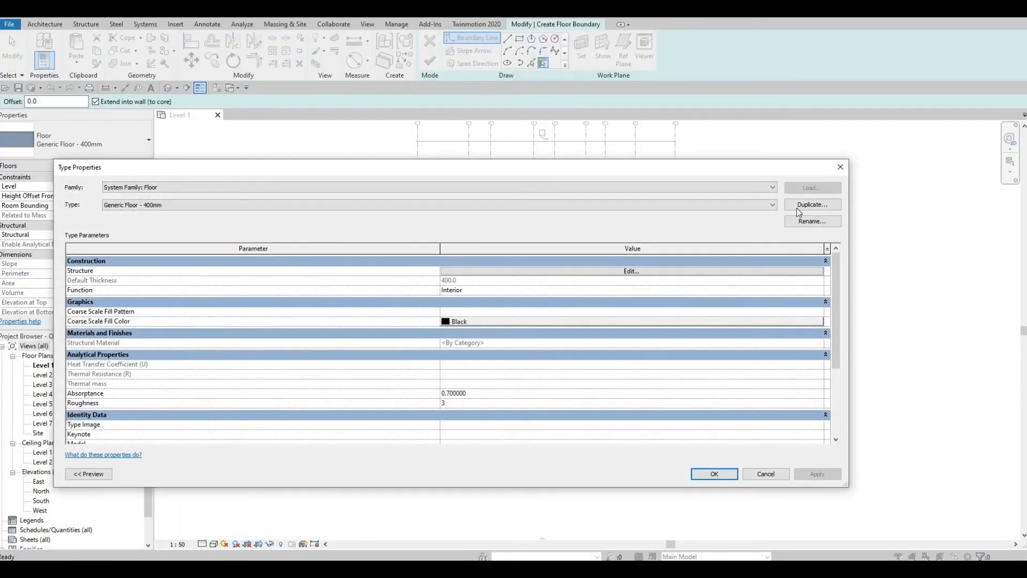
pyautogui.click(797, 206)
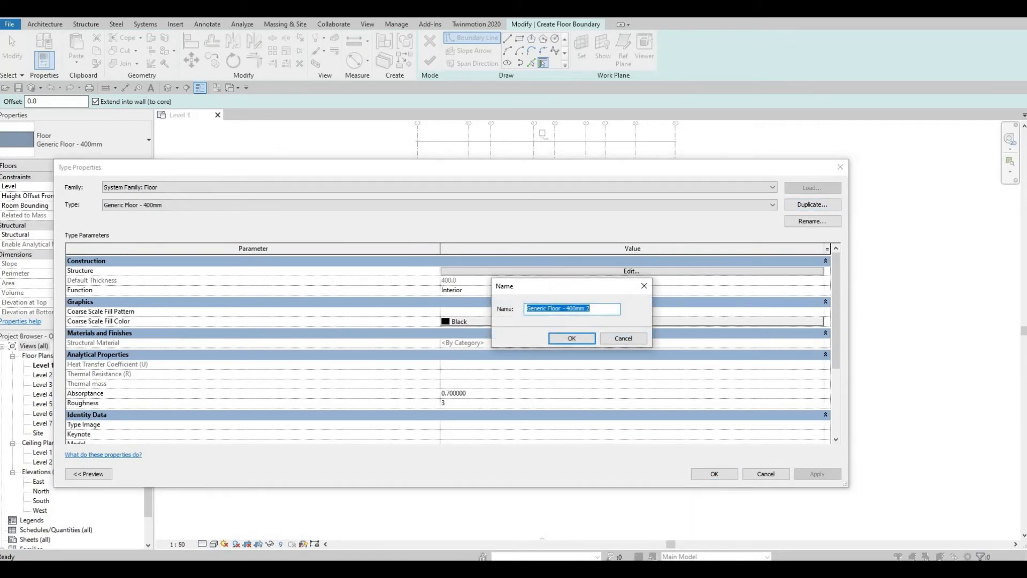
pyautogui.write('Floor 1')
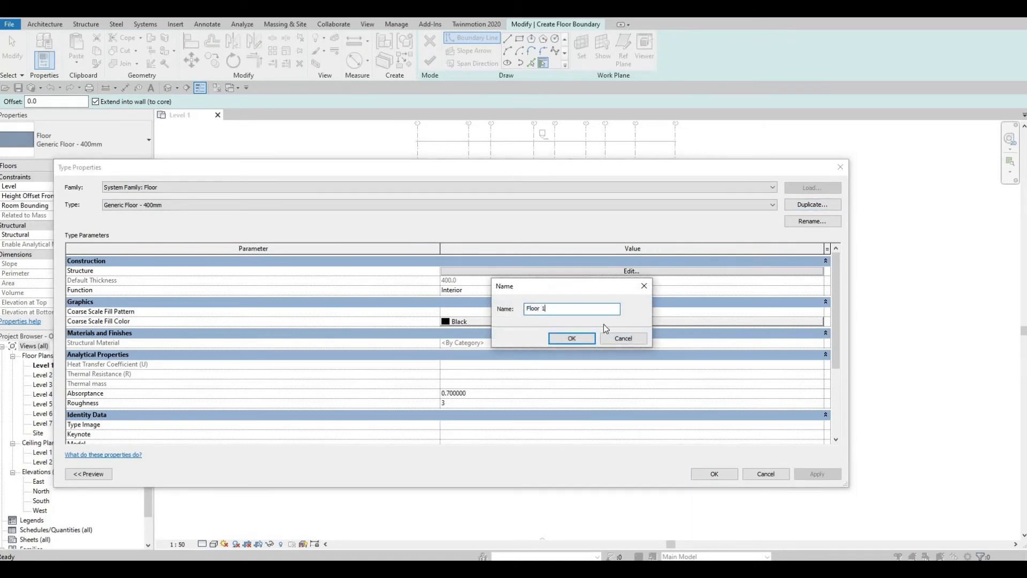
pyautogui.press('Return')
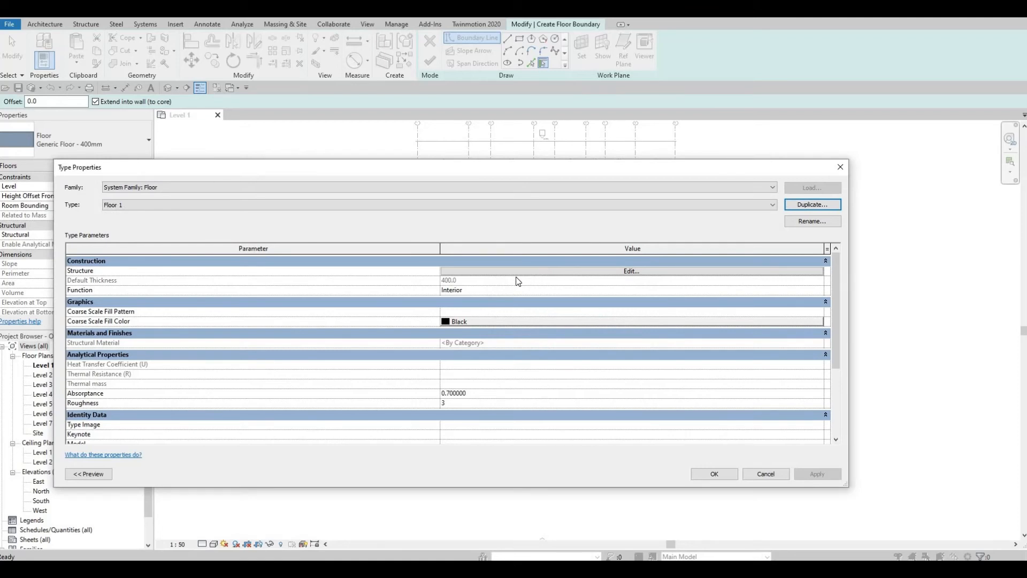
# - Set Floor 1's structure layer to 300 mm thick with the Metal - Stainless Steel,Polished material and accept the floor type
pyautogui.click(517, 273)
pyautogui.click(529, 271)
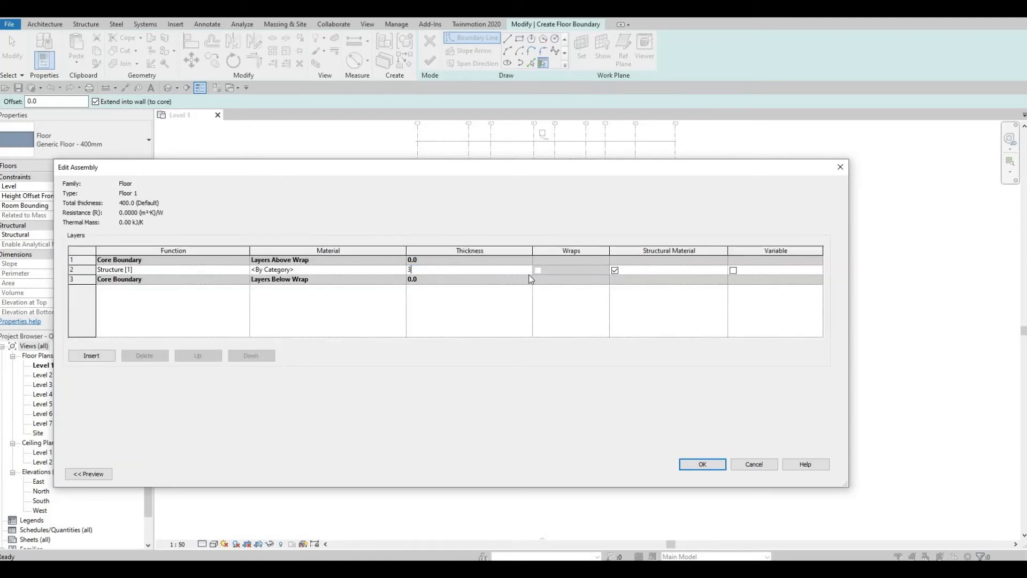
pyautogui.click(400, 273)
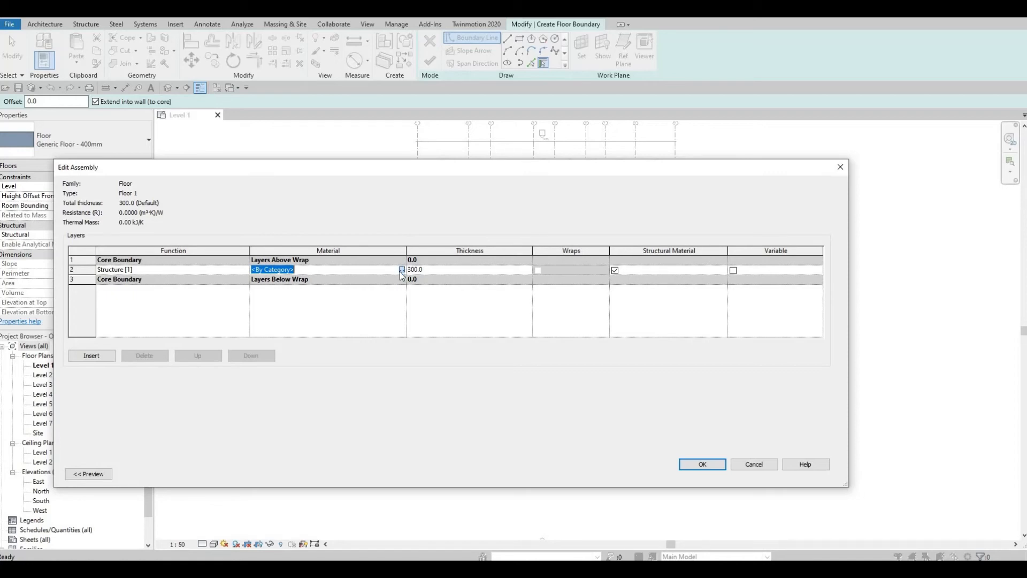
pyautogui.click(402, 271)
pyautogui.scroll(-3, 369, 216)
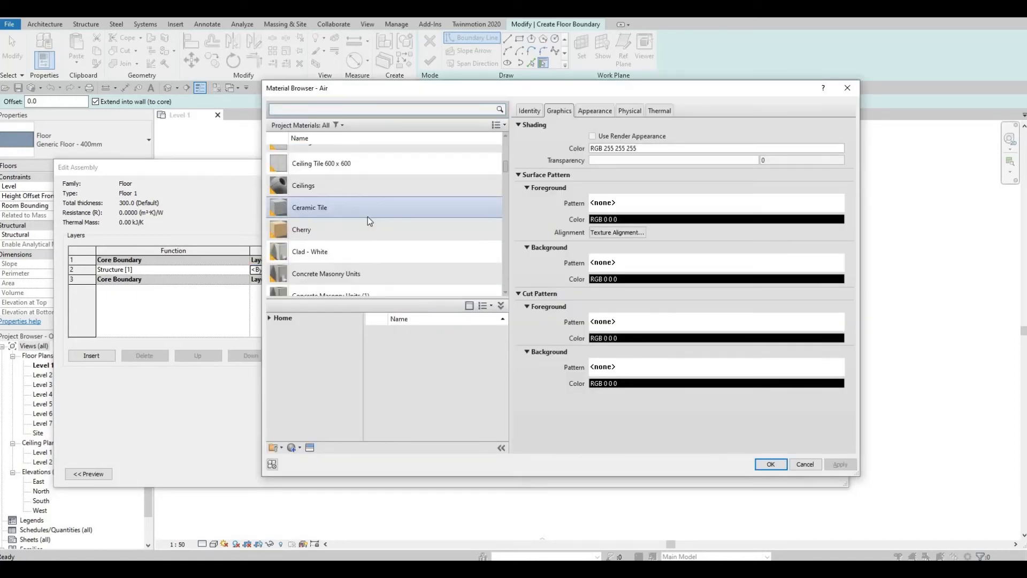
pyautogui.scroll(-10, 368, 217)
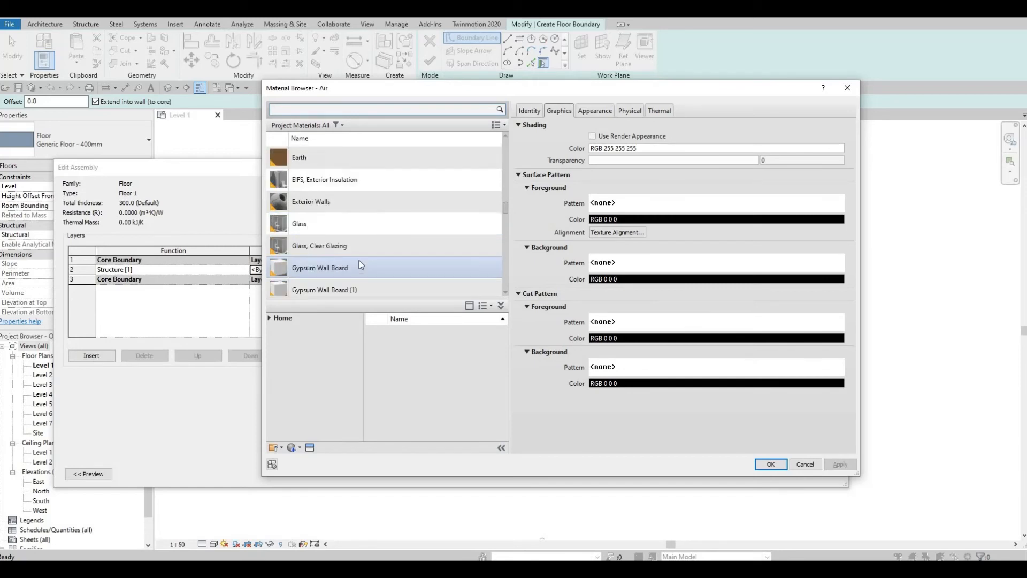
pyautogui.scroll(-2, 362, 261)
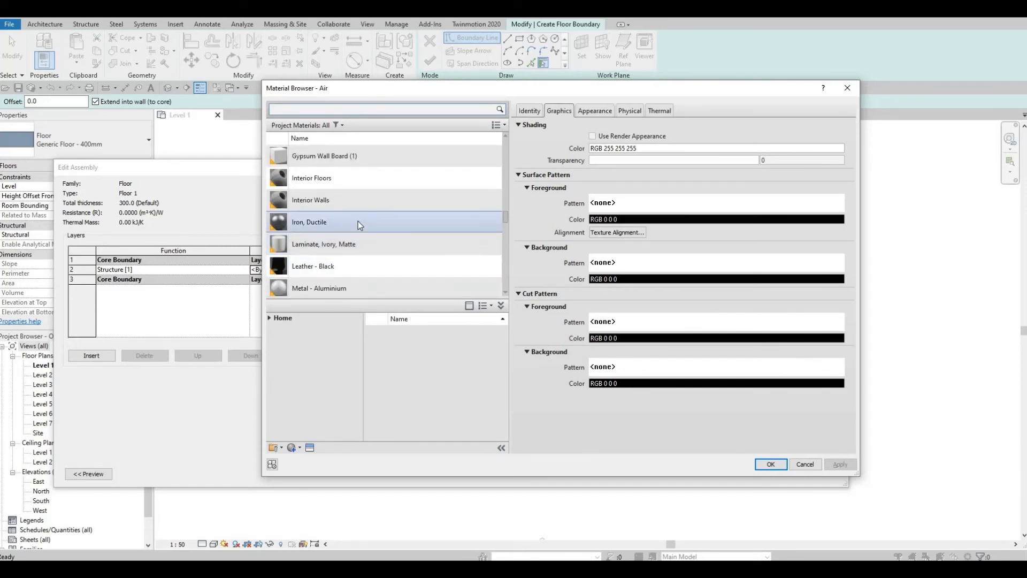
pyautogui.scroll(-3, 358, 221)
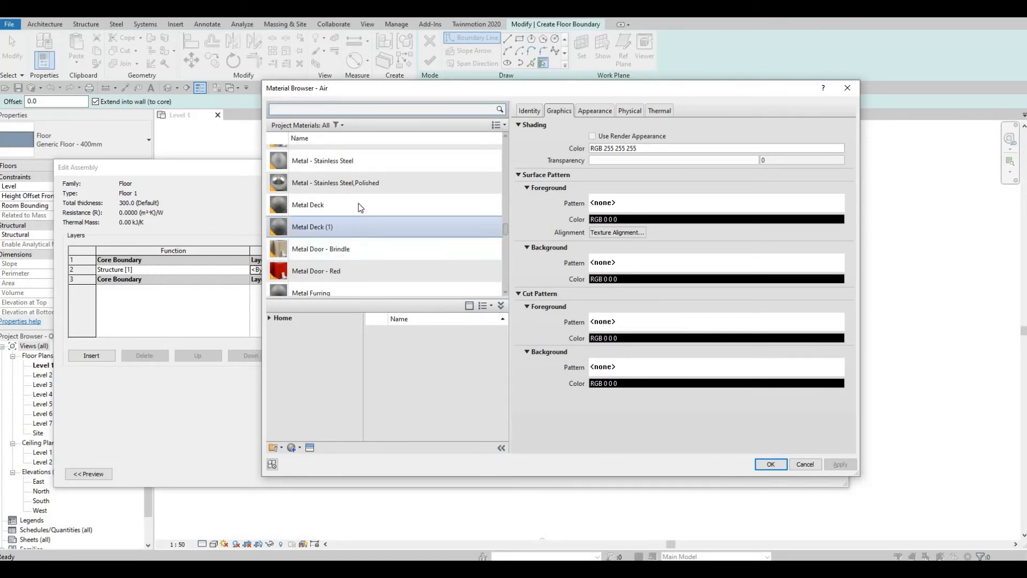
pyautogui.click(431, 182)
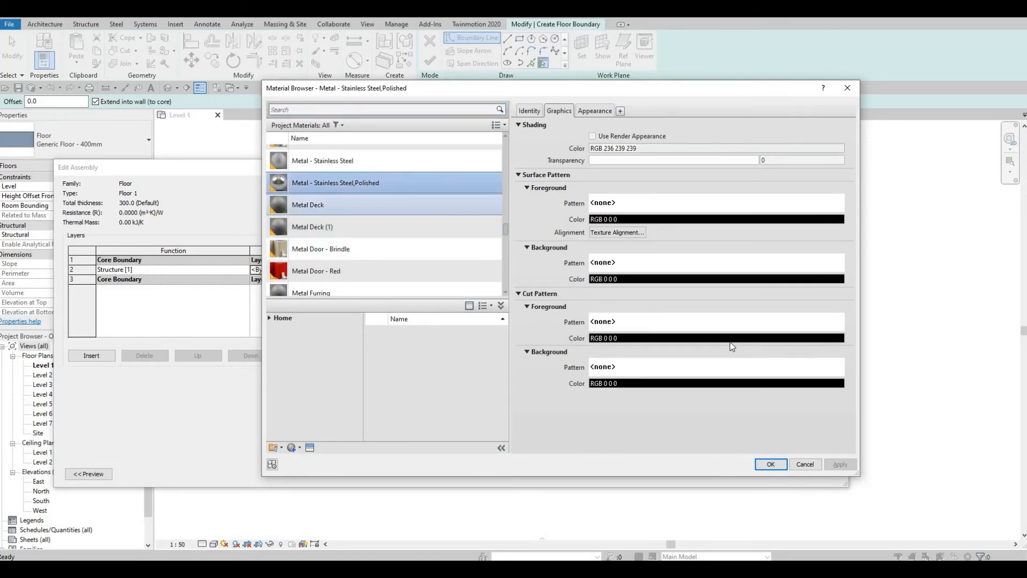
pyautogui.click(769, 464)
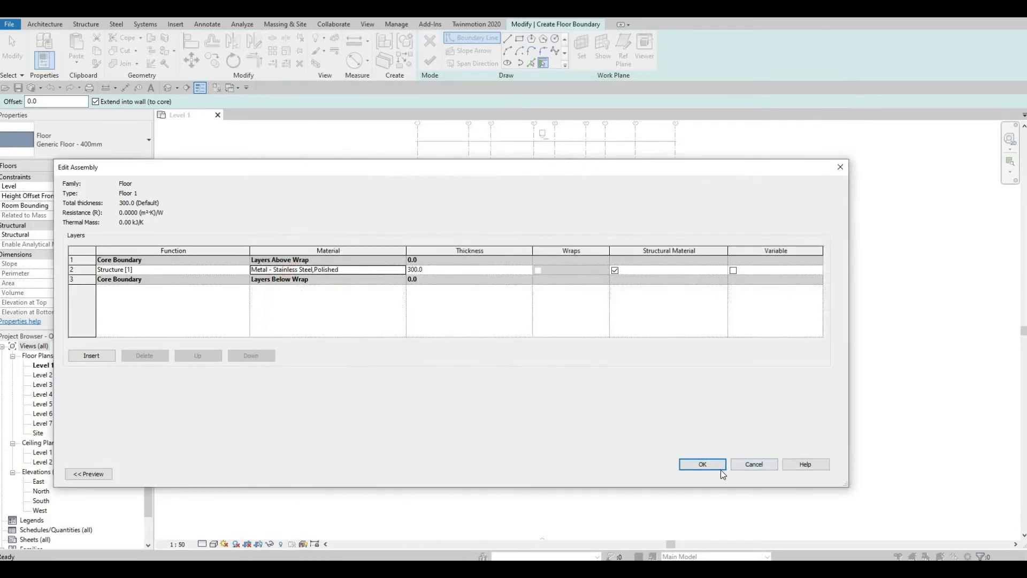
pyautogui.click(719, 468)
pyautogui.click(713, 475)
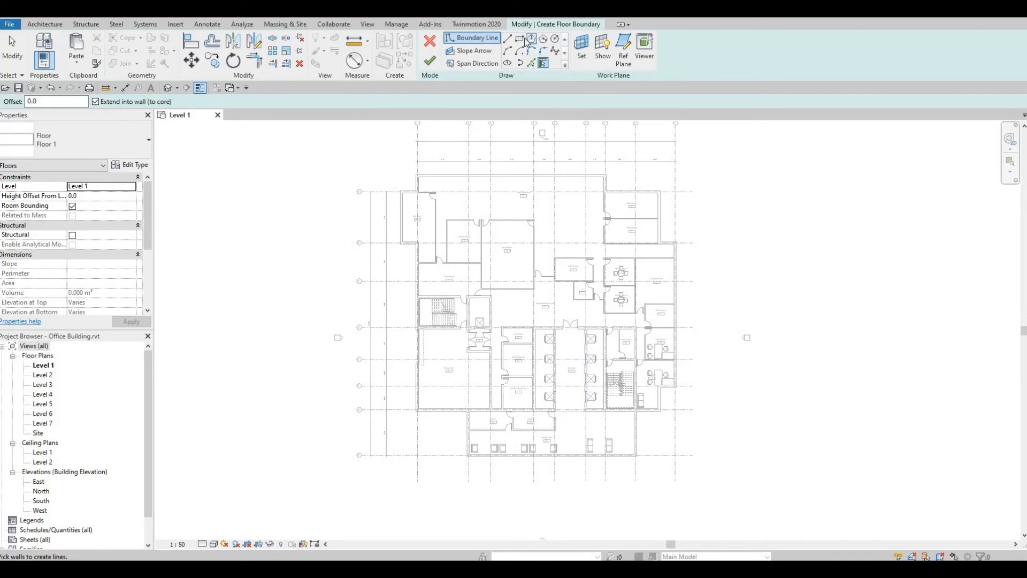
# - Pick the outer exterior wall edges around the Idea Room and along the top of the Open Office Area as floor boundary lines
pyautogui.click(542, 63)
pyautogui.scroll(4, 403, 197)
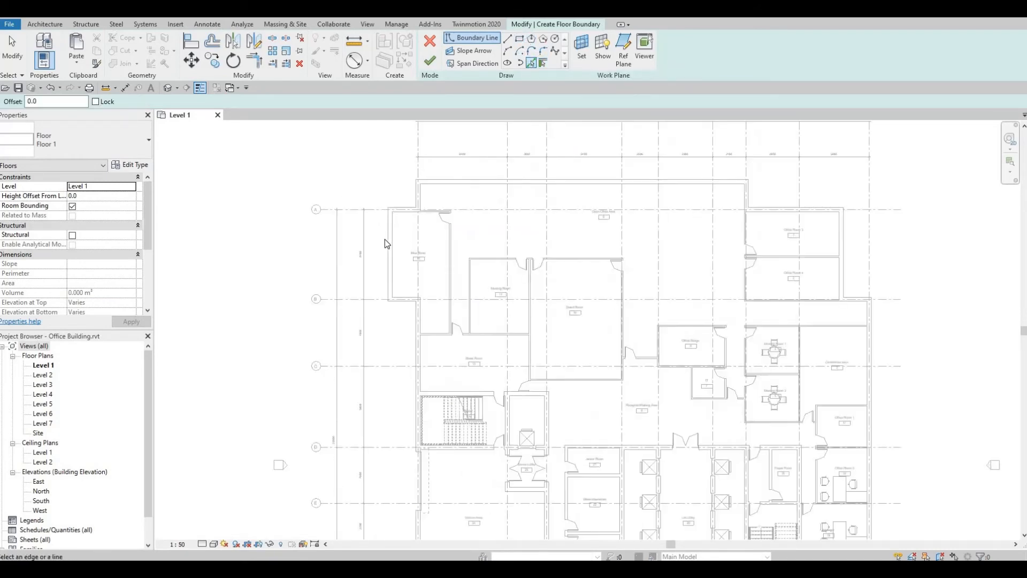
pyautogui.click(388, 236)
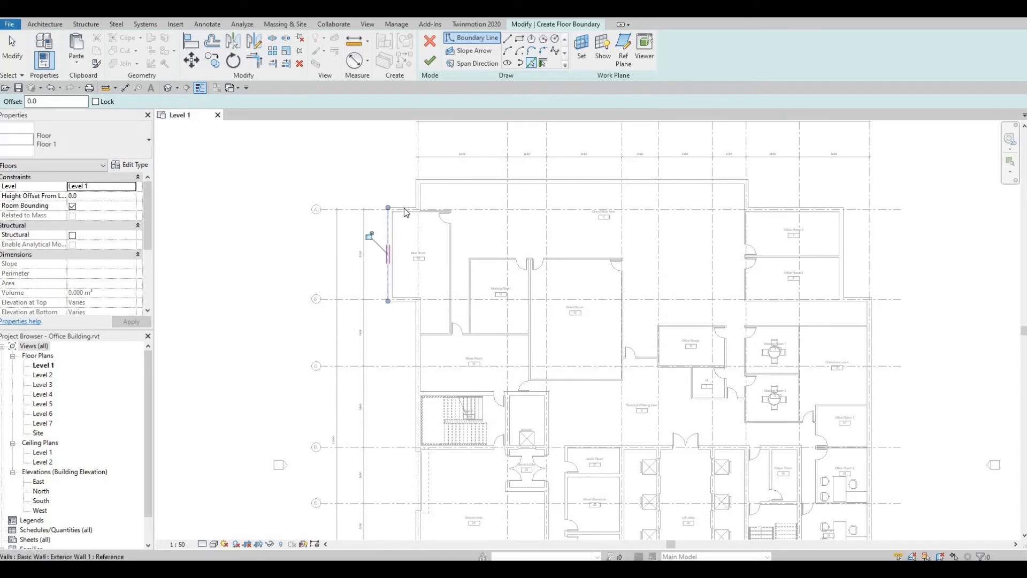
pyautogui.click(405, 208)
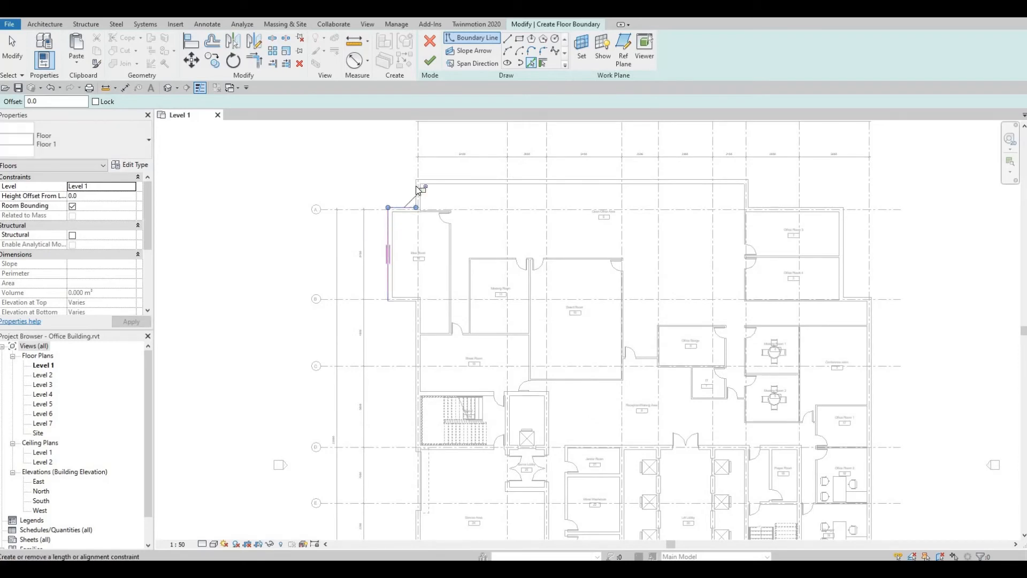
pyautogui.scroll(3, 422, 186)
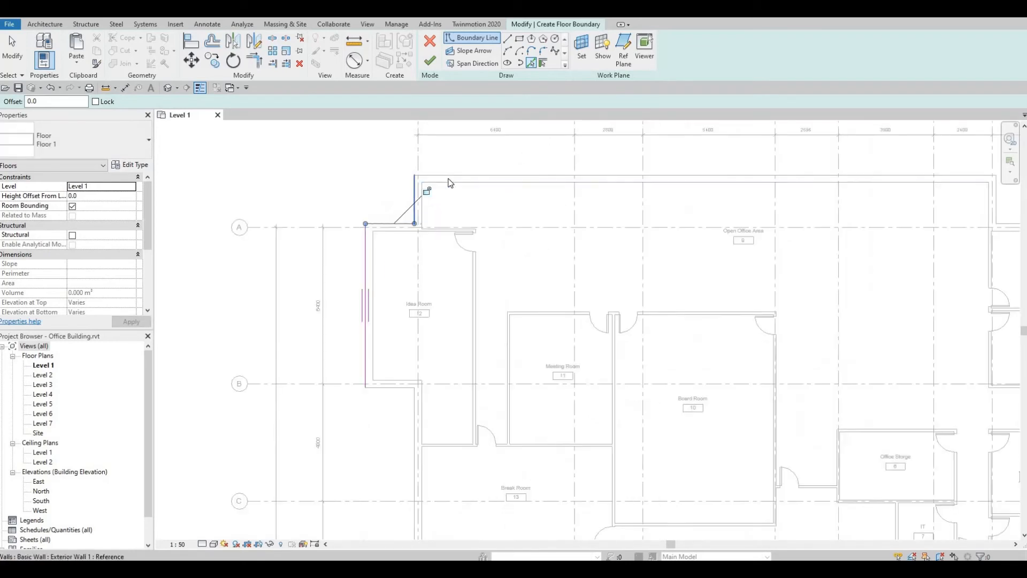
pyautogui.click(482, 187)
pyautogui.scroll(-3, 481, 187)
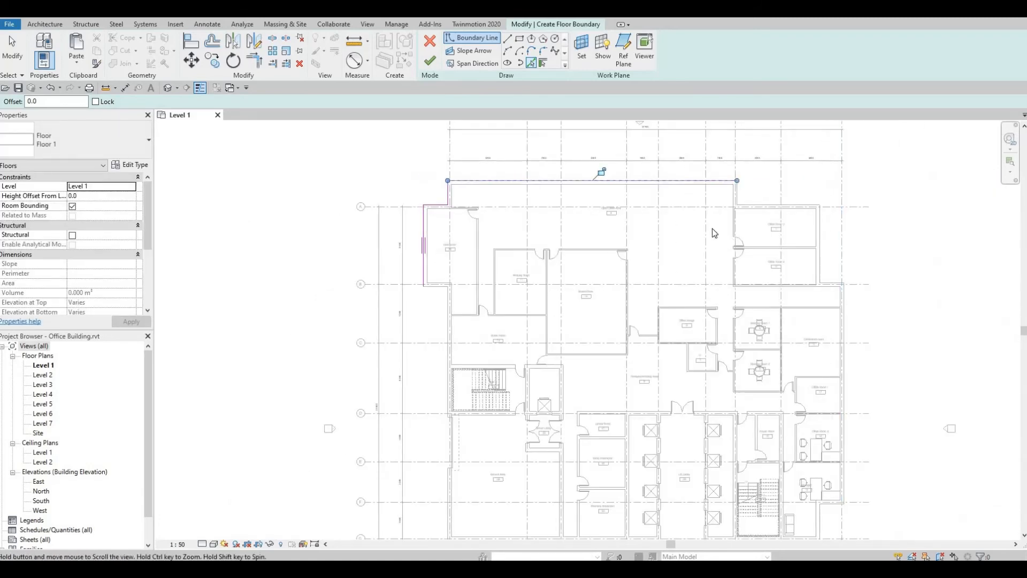
# - Continue the floor boundary along the outer wall edges around Office Rooms 3 and 4 and down beside the Conference room
pyautogui.moveTo(712, 229); pyautogui.dragTo(557, 222, button='middle')
pyautogui.scroll(3, 556, 222)
pyautogui.click(541, 213)
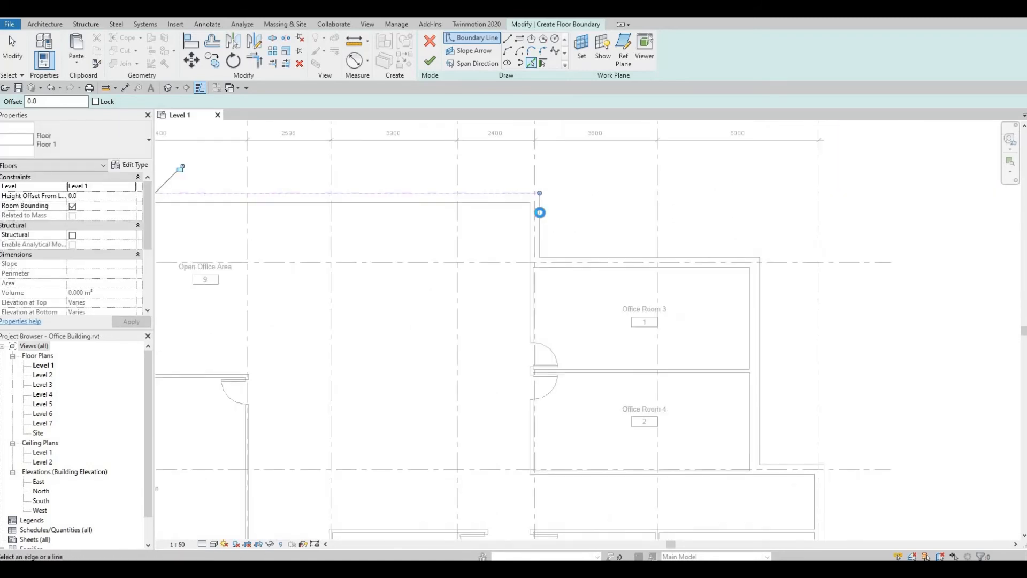
pyautogui.click(607, 257)
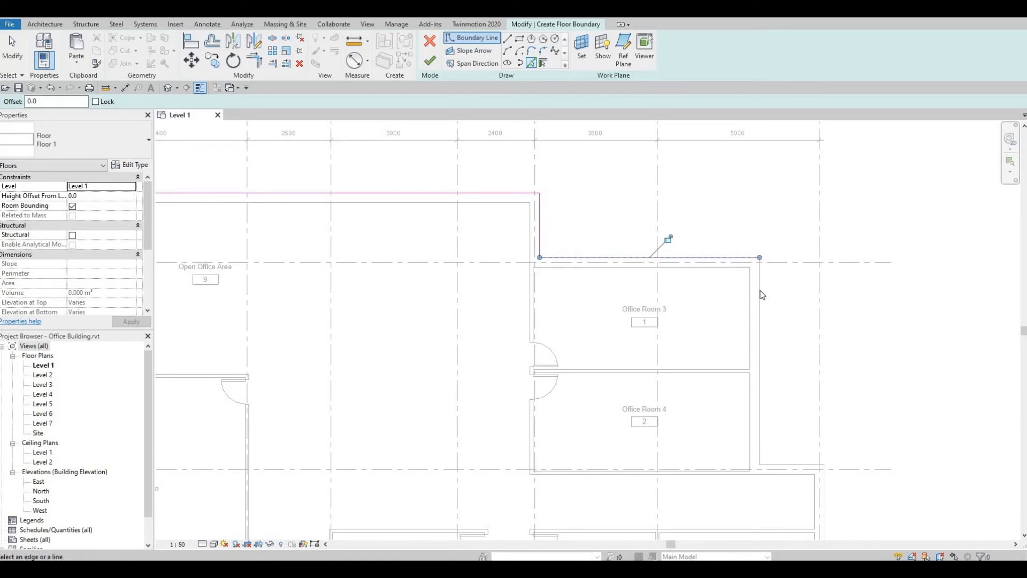
pyautogui.click(763, 292)
pyautogui.moveTo(783, 463); pyautogui.dragTo(660, 273, button='middle')
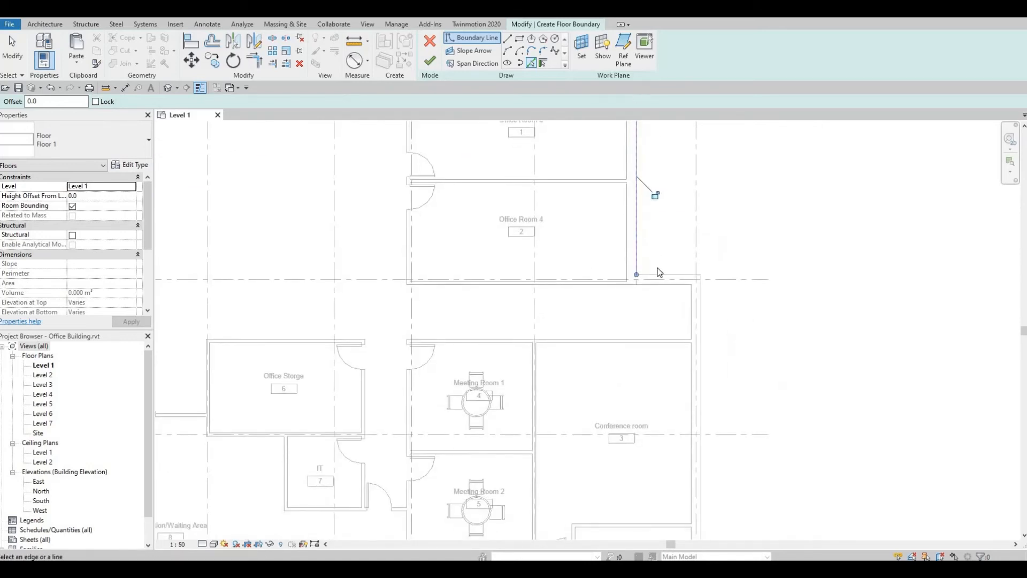
pyautogui.click(705, 310)
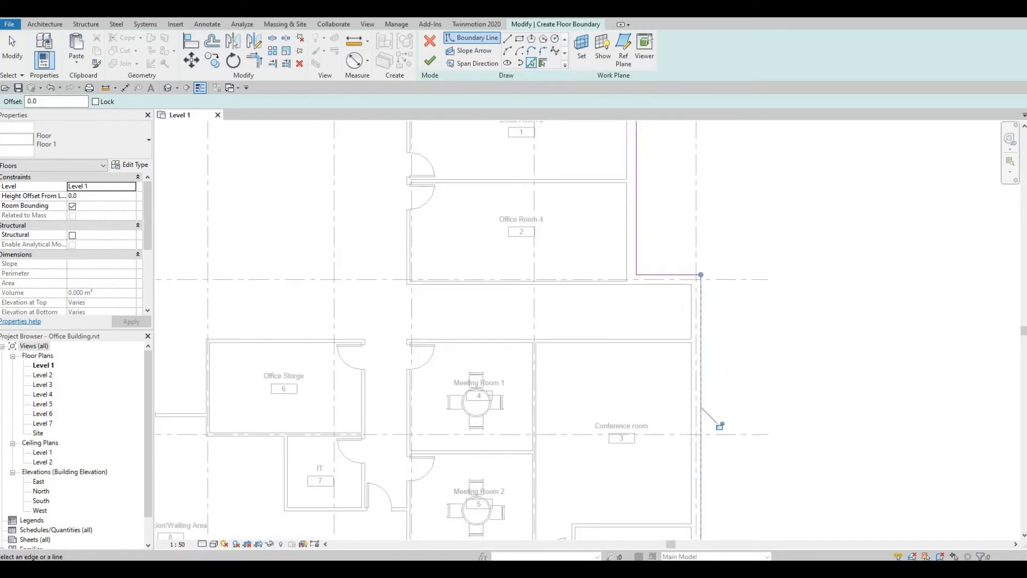
# - Add boundary lines along the stepped exterior wall around the Manager room and the wall edge below Stairs 1
pyautogui.moveTo(717, 424); pyautogui.dragTo(688, 277, button='middle')
pyautogui.scroll(-3, 691, 216)
pyautogui.moveTo(685, 368); pyautogui.dragTo(699, 238, button='middle')
pyautogui.scroll(4, 703, 304)
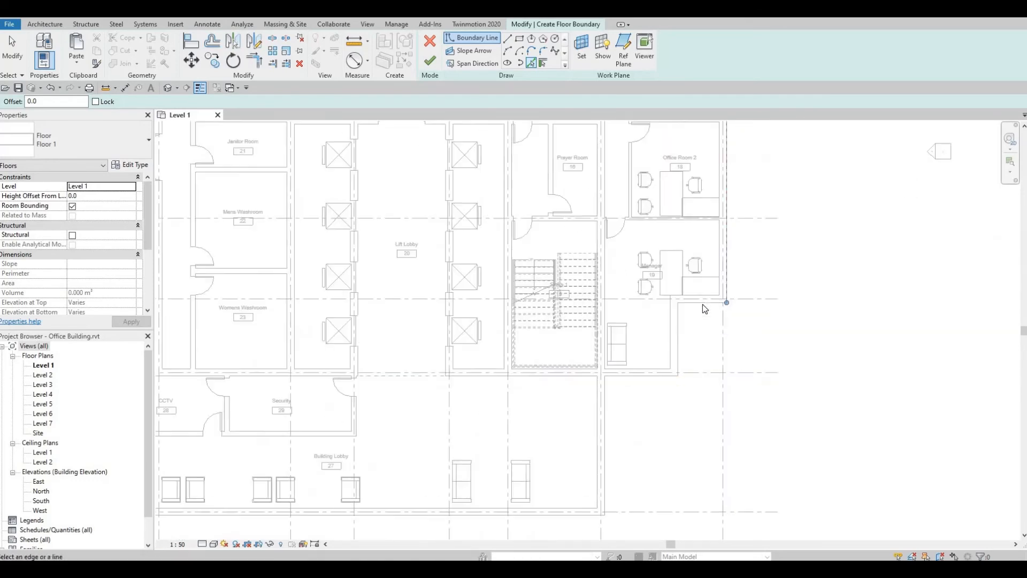
pyautogui.click(699, 294)
pyautogui.click(664, 345)
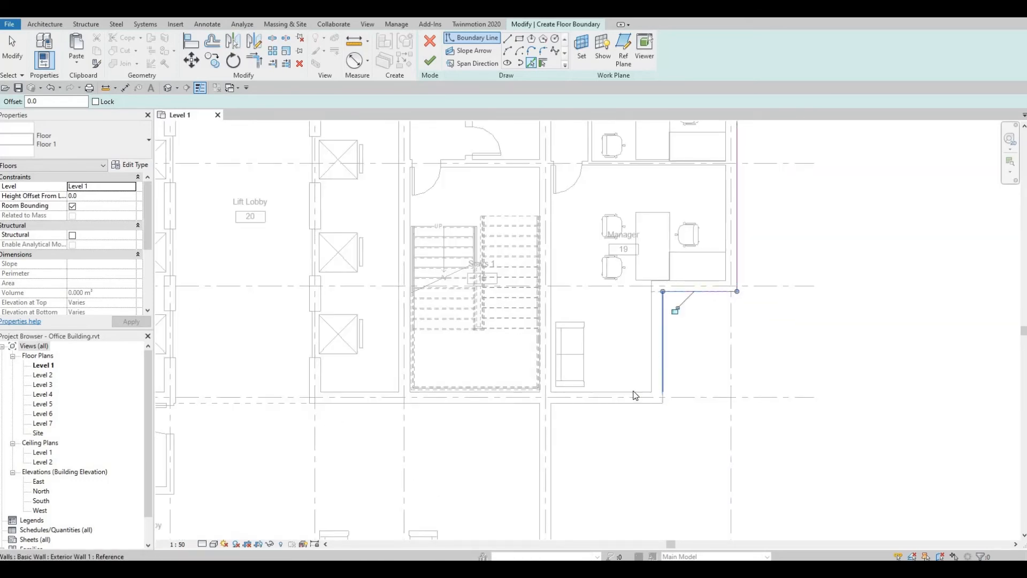
pyautogui.click(612, 408)
pyautogui.scroll(6, 735, 303)
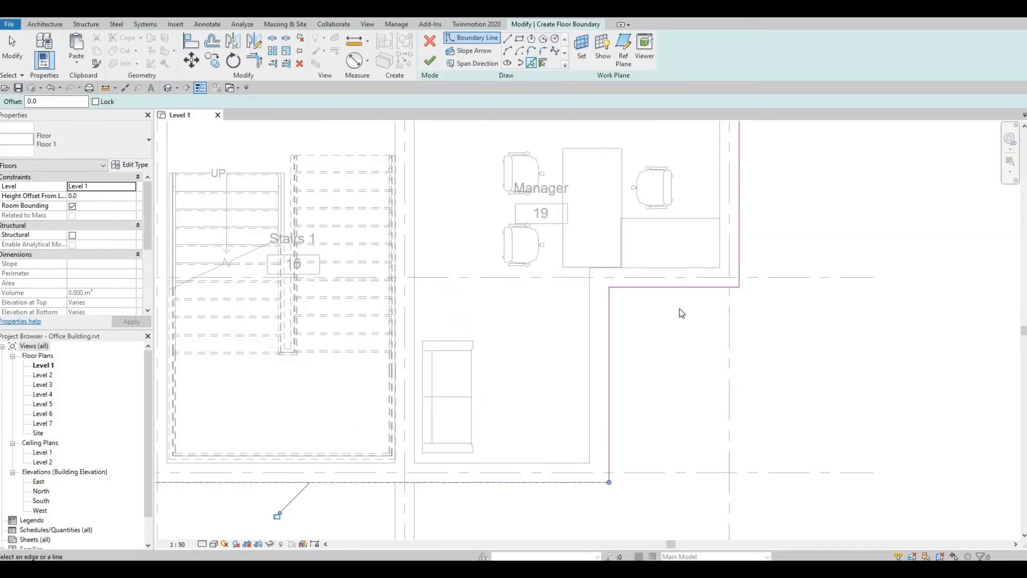
# - Try to add a boundary line along the Lift Lobby's wall beside the lifts next to Stairs 1
pyautogui.moveTo(680, 309); pyautogui.dragTo(855, 257, button='middle')
pyautogui.scroll(-3, 855, 257)
pyautogui.moveTo(470, 414); pyautogui.dragTo(702, 392, button='middle')
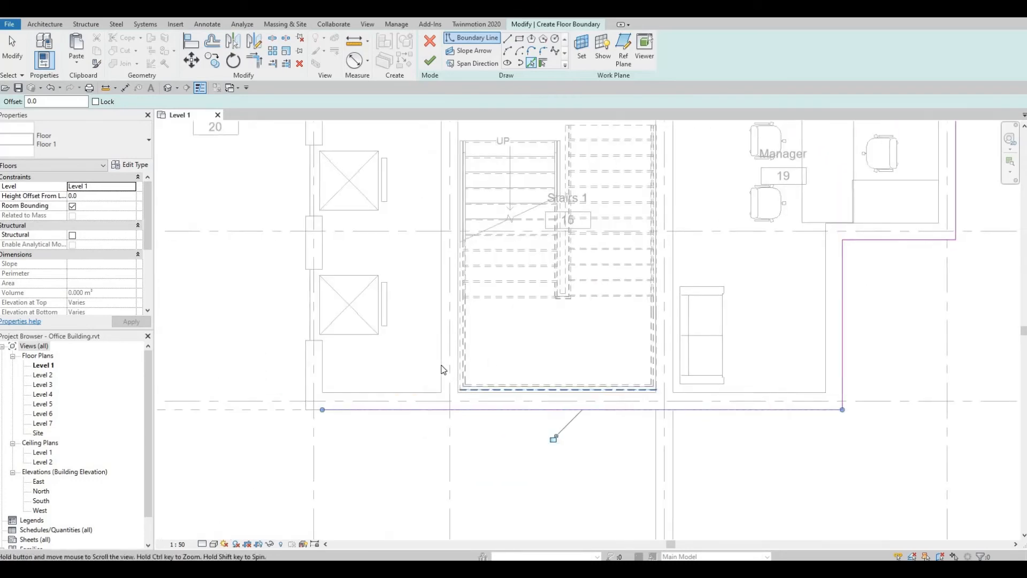
pyautogui.click(462, 353)
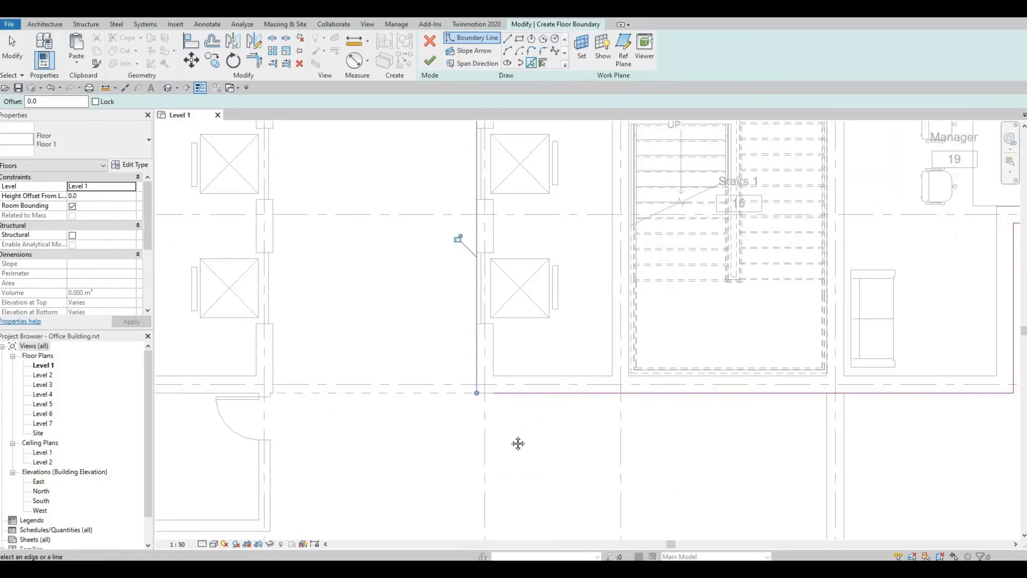
pyautogui.scroll(-5, 518, 443)
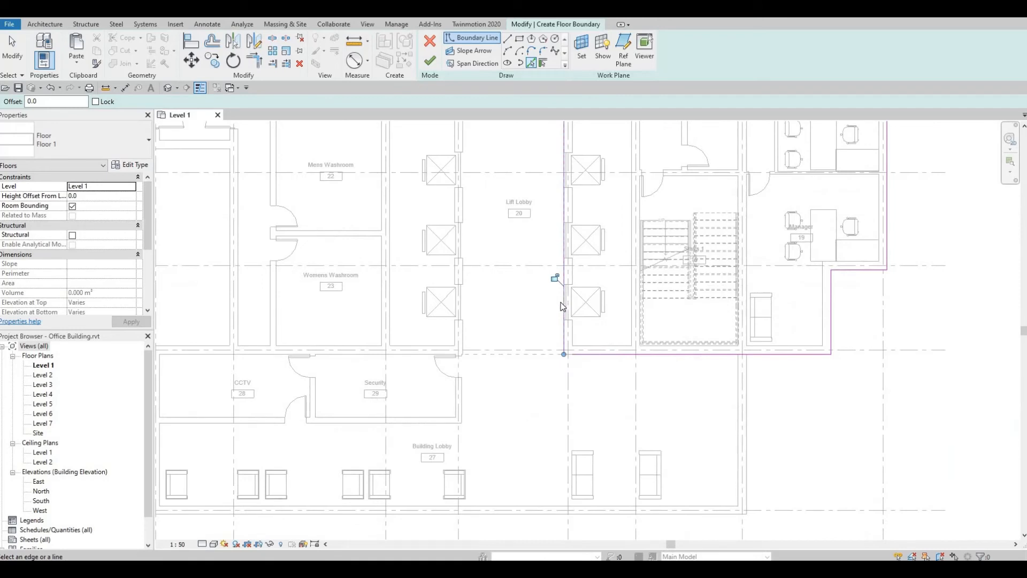
pyautogui.click(566, 327)
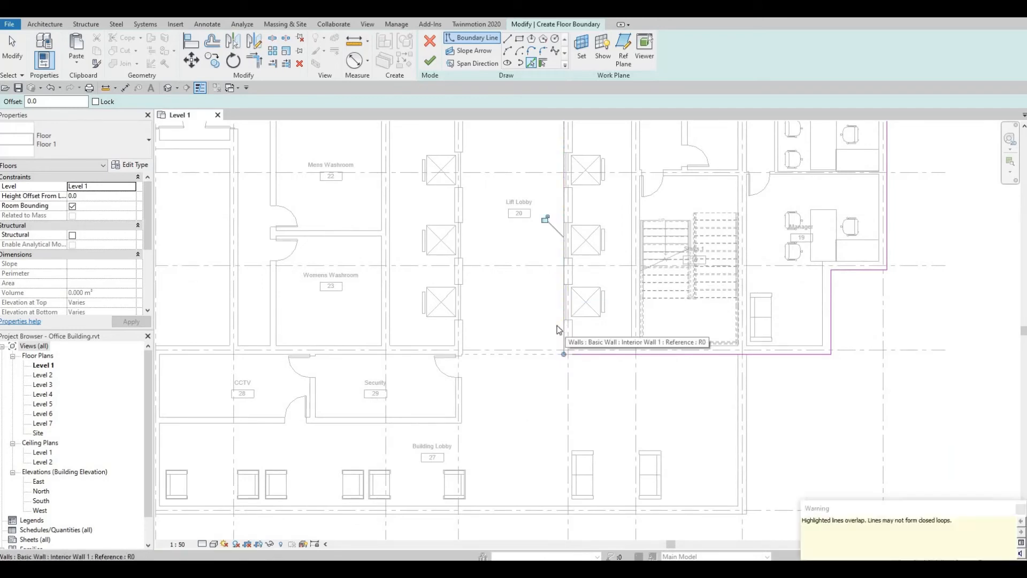
# - Delete the boundary lines along the Lift Lobby wall and the line below Stairs 1
pyautogui.press('d')
pyautogui.press('e')
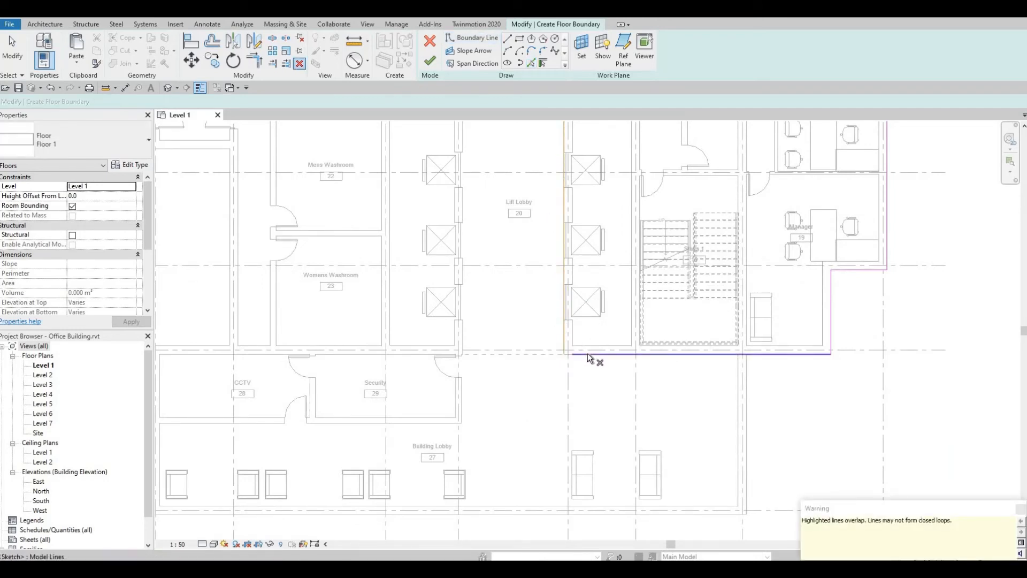
pyautogui.click(587, 354)
pyautogui.click(576, 353)
pyautogui.press('Escape')
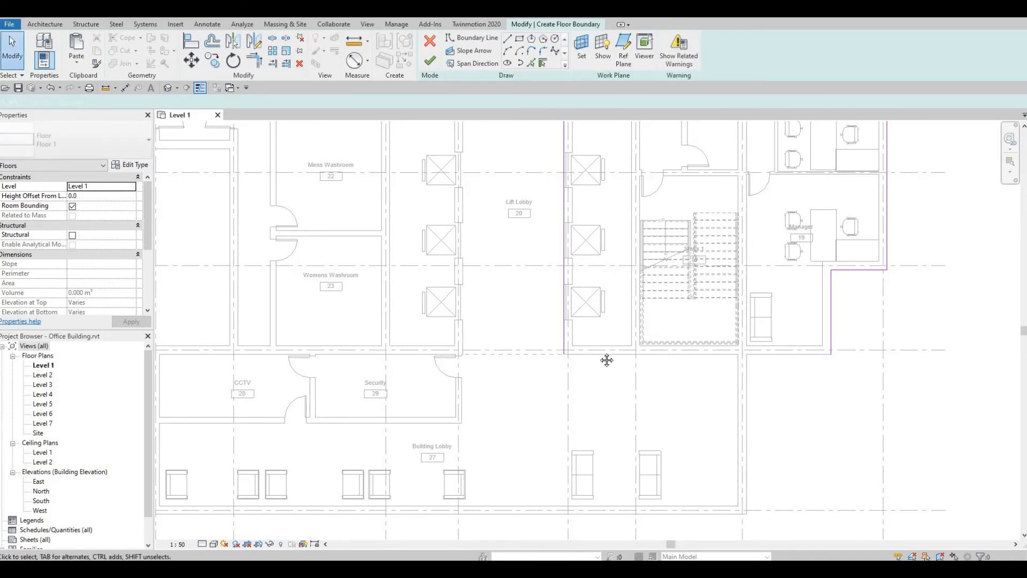
pyautogui.moveTo(607, 360); pyautogui.dragTo(503, 340, button='middle')
pyautogui.click(462, 310)
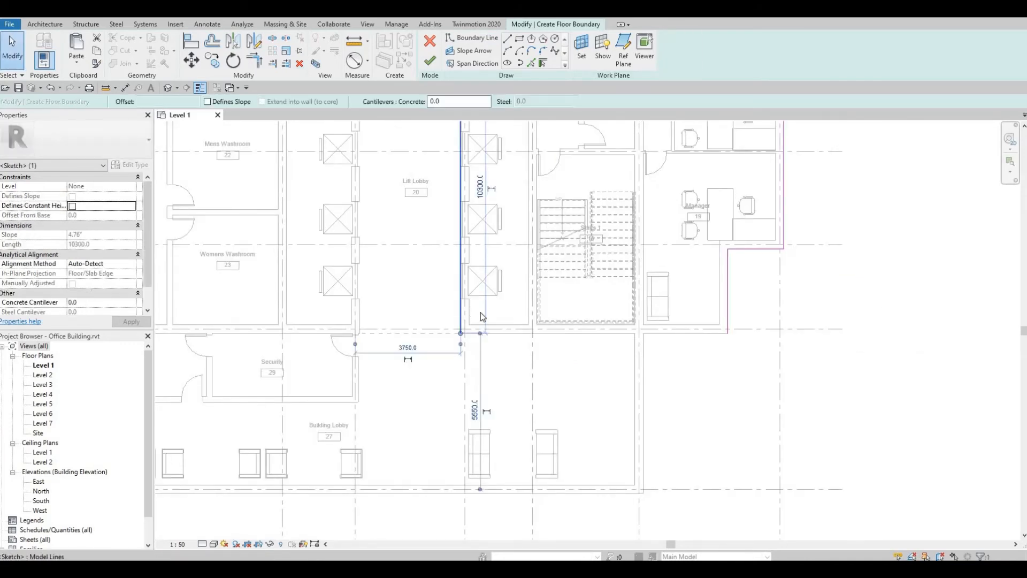
pyautogui.press('Delete')
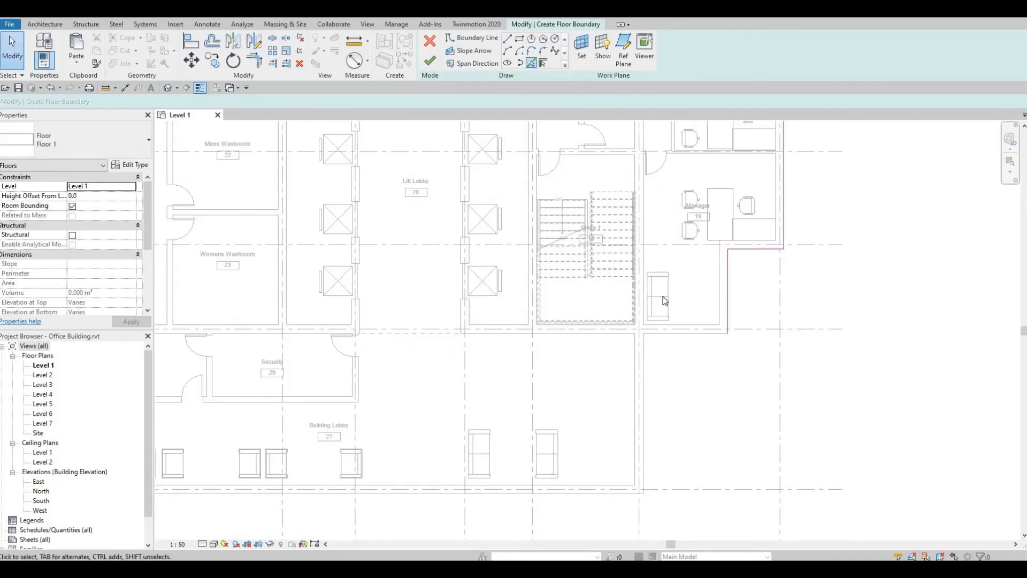
# - Pick the wall edge below Stairs 1 and the three outer wall edges of the Building Lobby as boundary lines
pyautogui.press('l')
pyautogui.press('i')
pyautogui.click(669, 334)
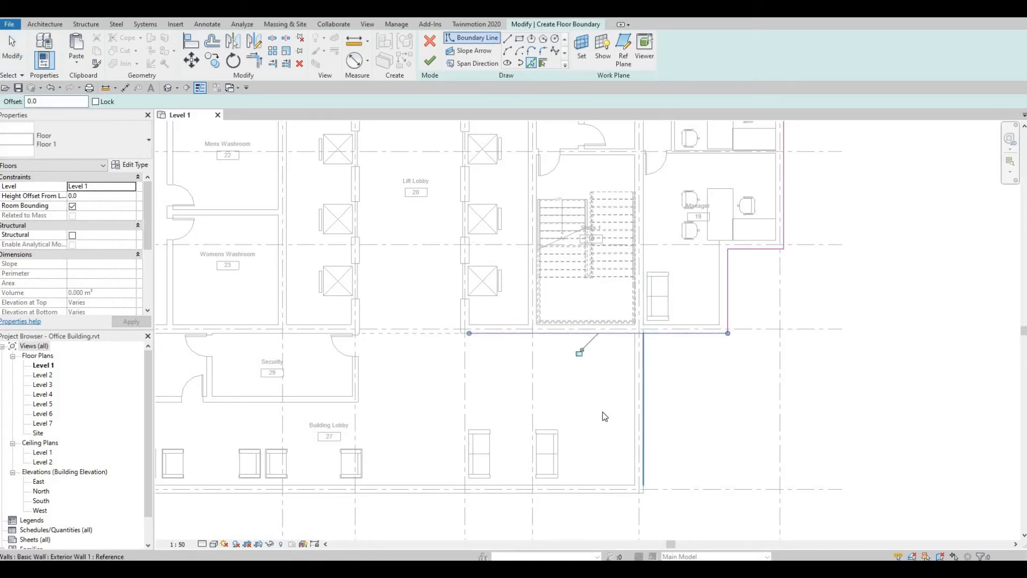
pyautogui.click(645, 423)
pyautogui.moveTo(647, 430); pyautogui.dragTo(745, 351, button='middle')
pyautogui.click(650, 415)
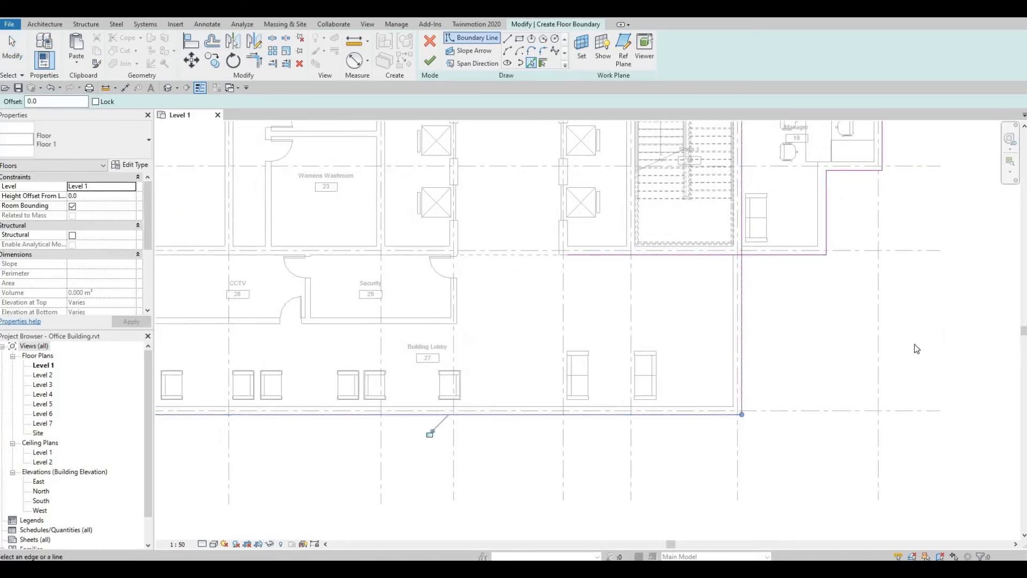
pyautogui.moveTo(160, 364); pyautogui.dragTo(623, 343, button='middle')
pyautogui.click(608, 342)
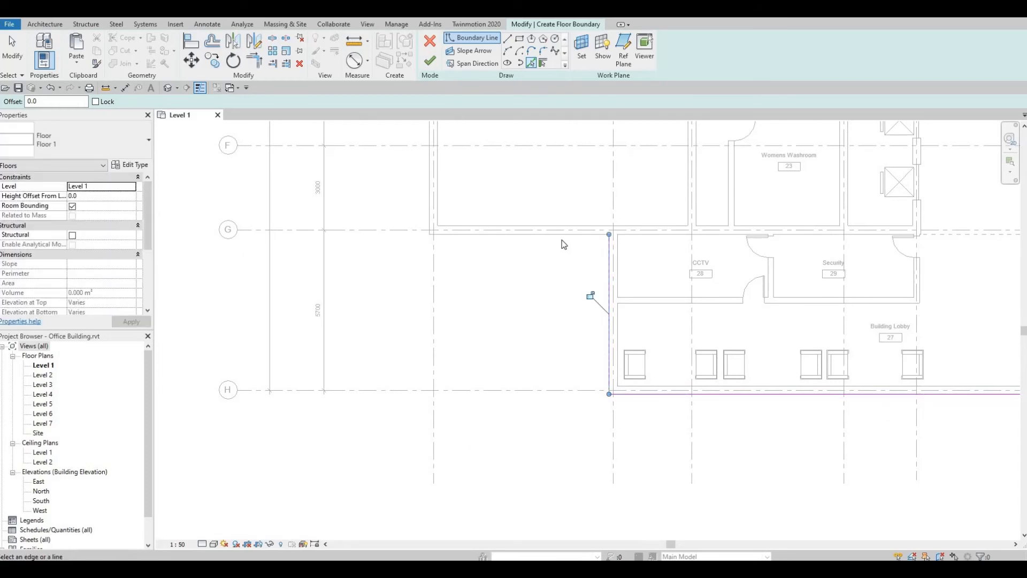
# - Add boundary lines along the outer wall edges of the Service Area and up to the Idea Room's lower corner
pyautogui.click(557, 234)
pyautogui.moveTo(508, 369); pyautogui.dragTo(509, 539, button='middle')
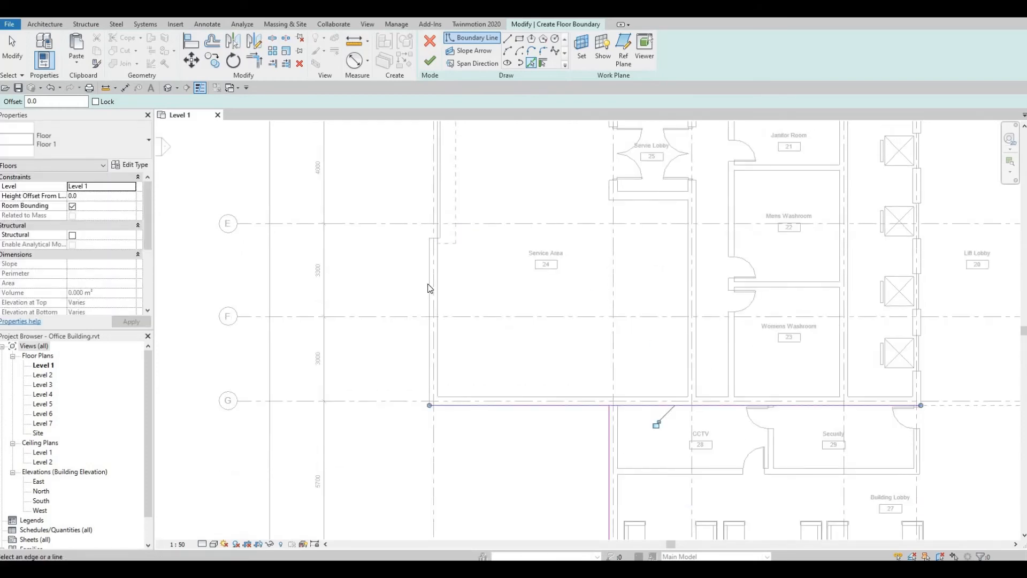
pyautogui.click(430, 289)
pyautogui.moveTo(475, 157); pyautogui.dragTo(472, 275, button='middle')
pyautogui.moveTo(484, 56); pyautogui.dragTo(481, 255, button='middle')
pyautogui.moveTo(436, 205); pyautogui.dragTo(432, 311, button='middle')
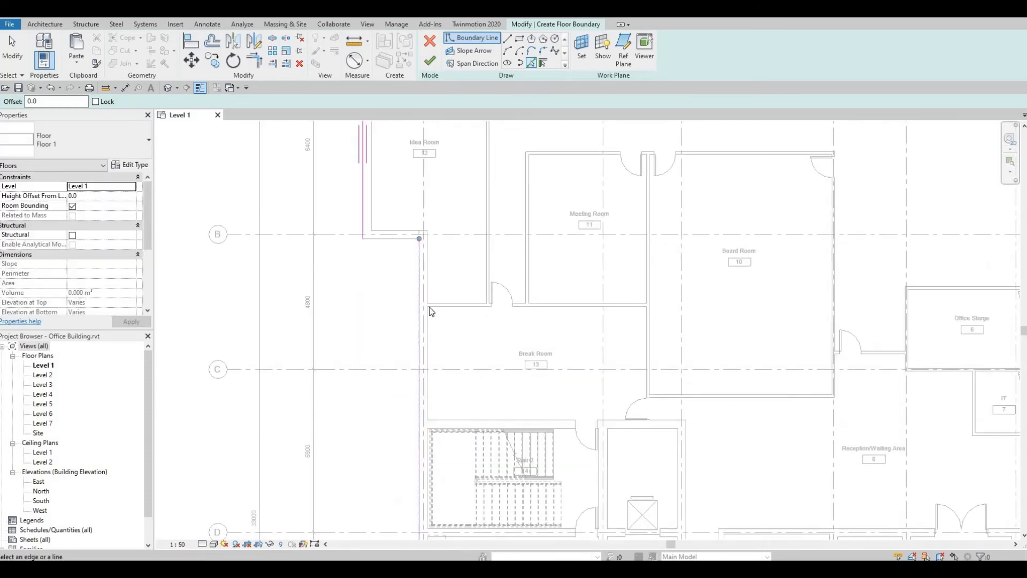
pyautogui.moveTo(404, 247); pyautogui.dragTo(452, 409, button='middle')
pyautogui.press('Escape')
pyautogui.press('Escape')
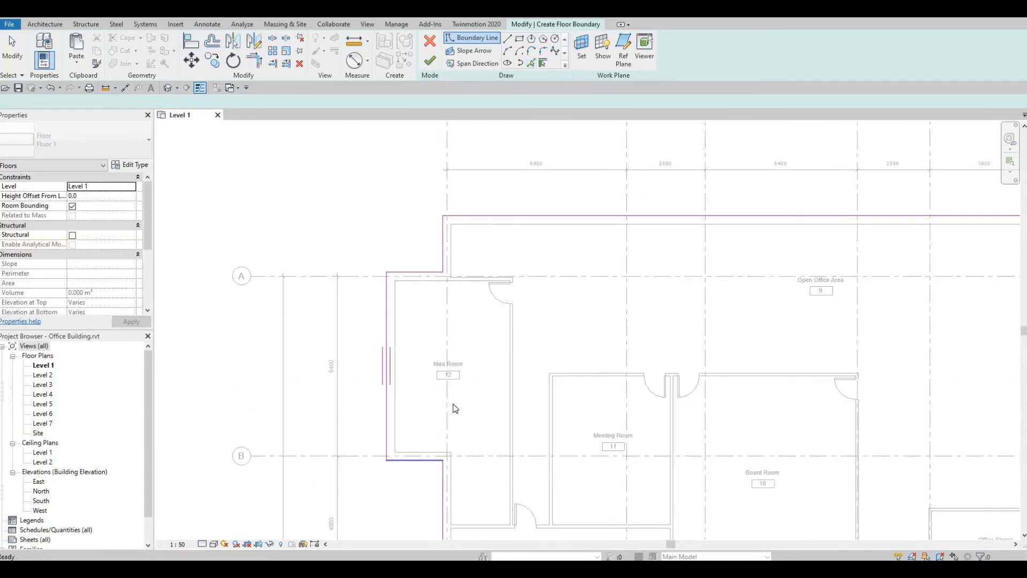
# - Trim the boundary line below Stairs 1 and the Building Lobby's right boundary line to a clean corner
pyautogui.moveTo(434, 230); pyautogui.dragTo(438, 337, button='middle')
pyautogui.moveTo(430, 273); pyautogui.dragTo(434, 296, button='middle')
pyautogui.scroll(-6, 569, 341)
pyautogui.moveTo(648, 241); pyautogui.dragTo(571, 207, button='middle')
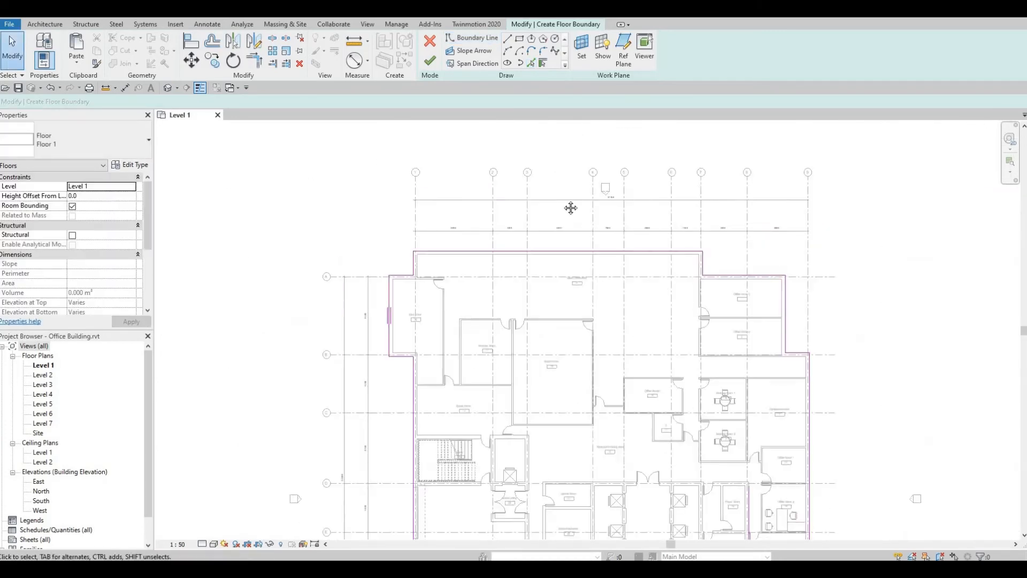
pyautogui.scroll(1, 722, 503)
pyautogui.moveTo(722, 503); pyautogui.dragTo(644, 288, button='middle')
pyautogui.scroll(-1, 645, 288)
pyautogui.scroll(4, 680, 380)
pyautogui.moveTo(680, 379); pyautogui.dragTo(629, 400, button='middle')
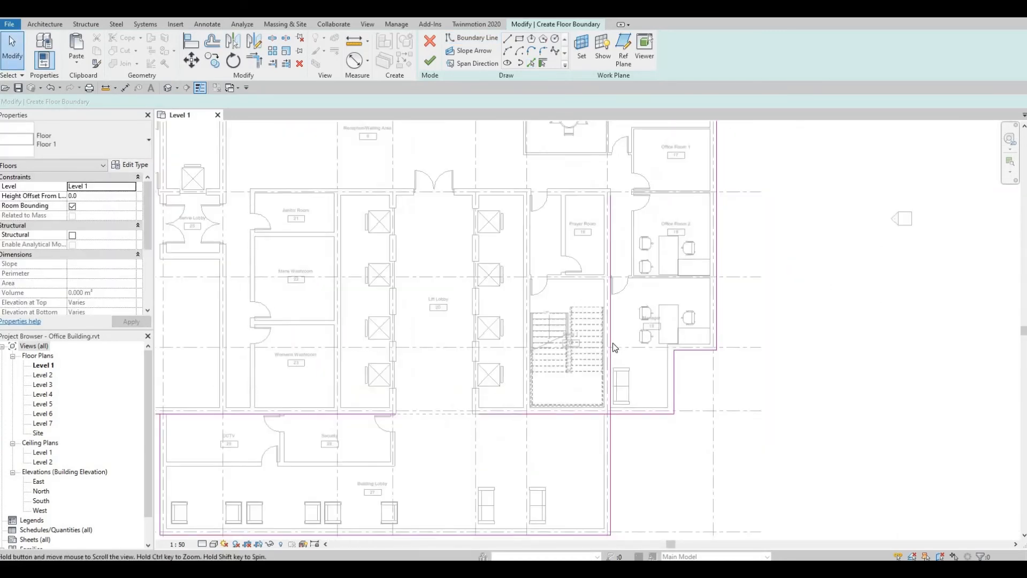
pyautogui.moveTo(623, 439); pyautogui.dragTo(613, 344, button='middle')
pyautogui.click(622, 320)
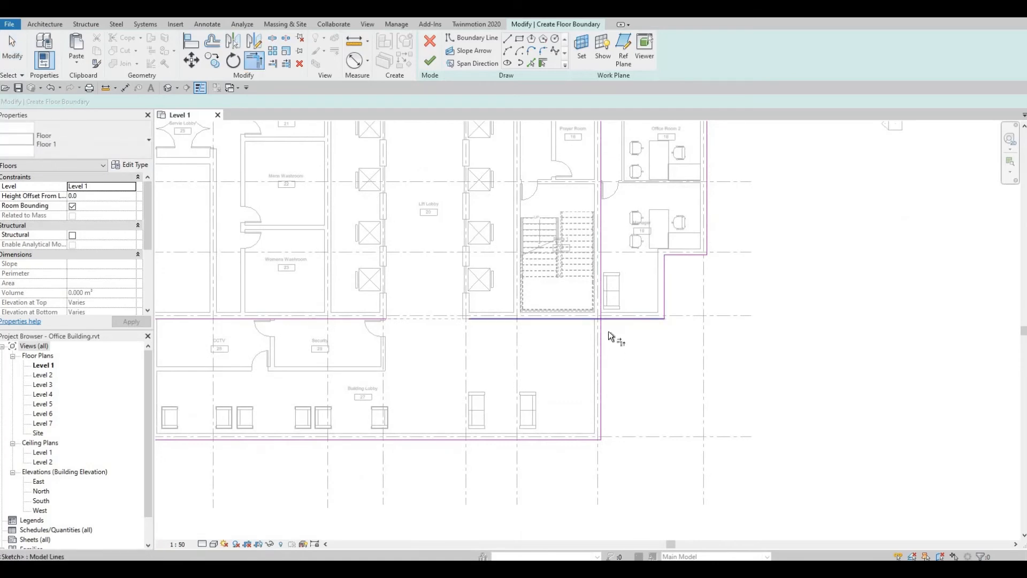
pyautogui.click(604, 335)
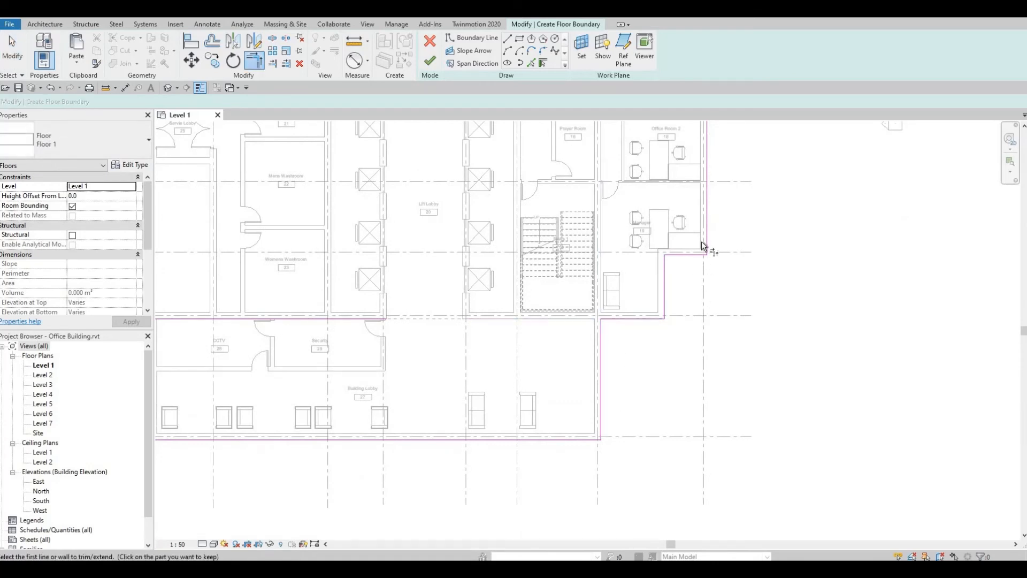
# - Try to finish the floor sketch and locate the boundary lines that intersect each other
pyautogui.scroll(6, 702, 243)
pyautogui.scroll(-4, 689, 246)
pyautogui.moveTo(642, 134); pyautogui.dragTo(639, 360, button='middle')
pyautogui.scroll(-2, 639, 360)
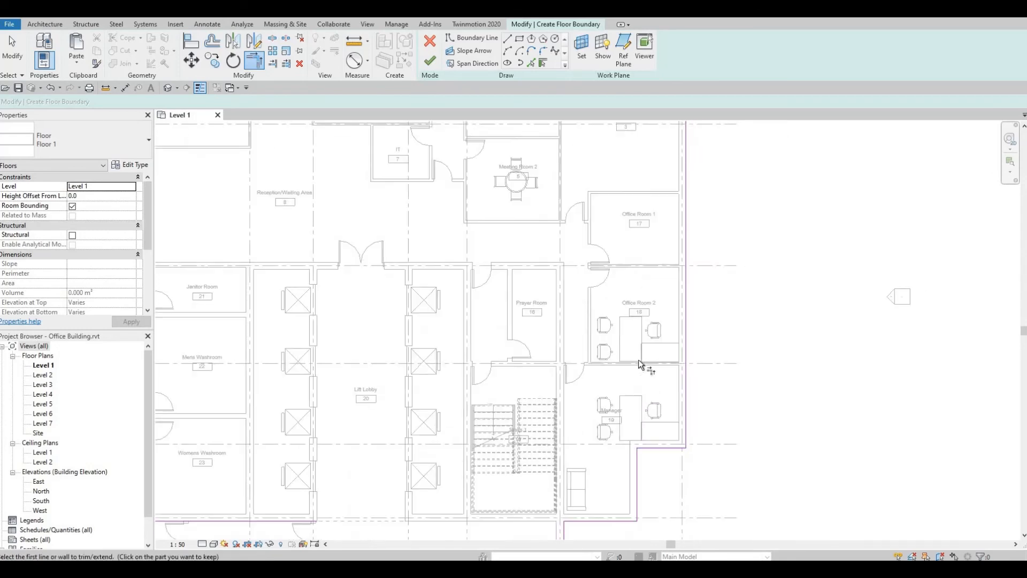
pyautogui.scroll(-2, 641, 364)
pyautogui.moveTo(447, 155); pyautogui.dragTo(476, 202, button='middle')
pyautogui.scroll(-1, 476, 203)
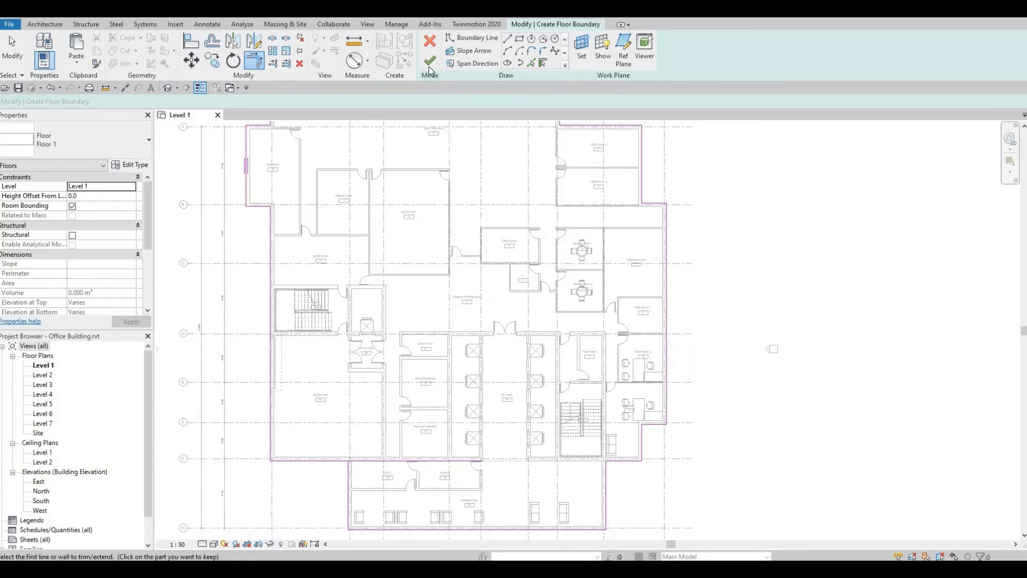
pyautogui.click(429, 67)
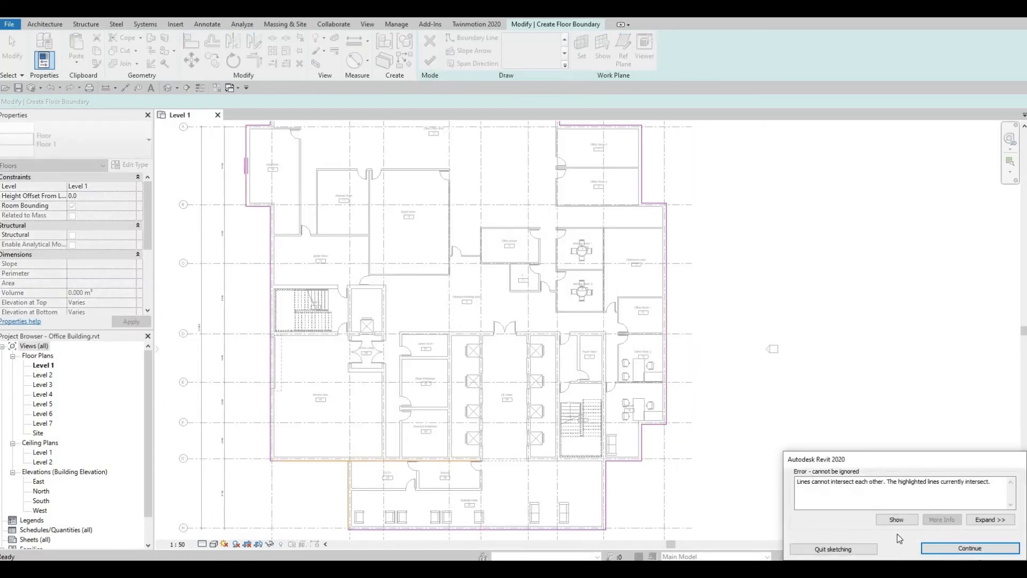
pyautogui.click(888, 520)
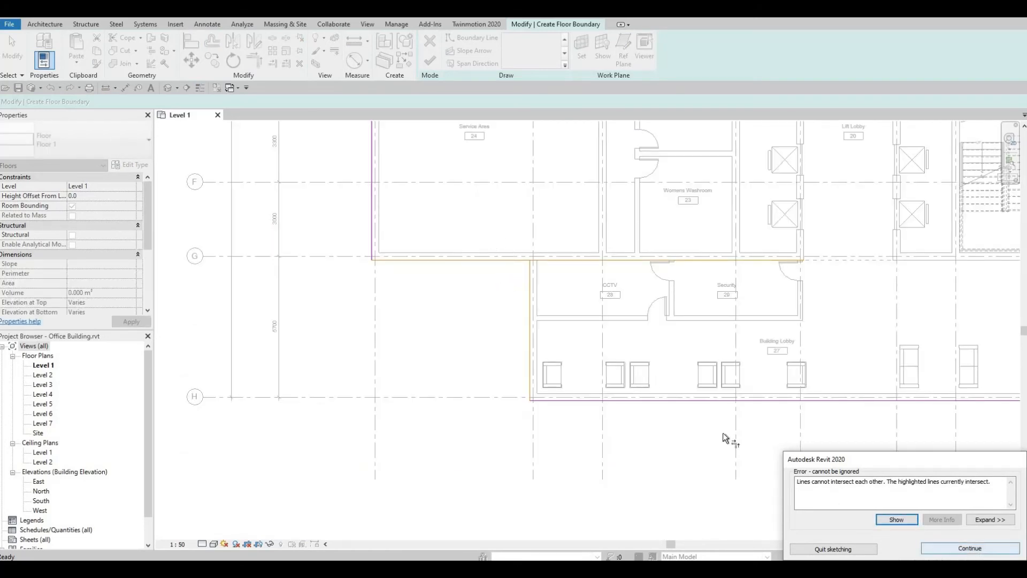
# - Trim the boundary lines to a corner where the Service Area meets the CCTV room and finish the floor
pyautogui.click(486, 259)
pyautogui.click(529, 274)
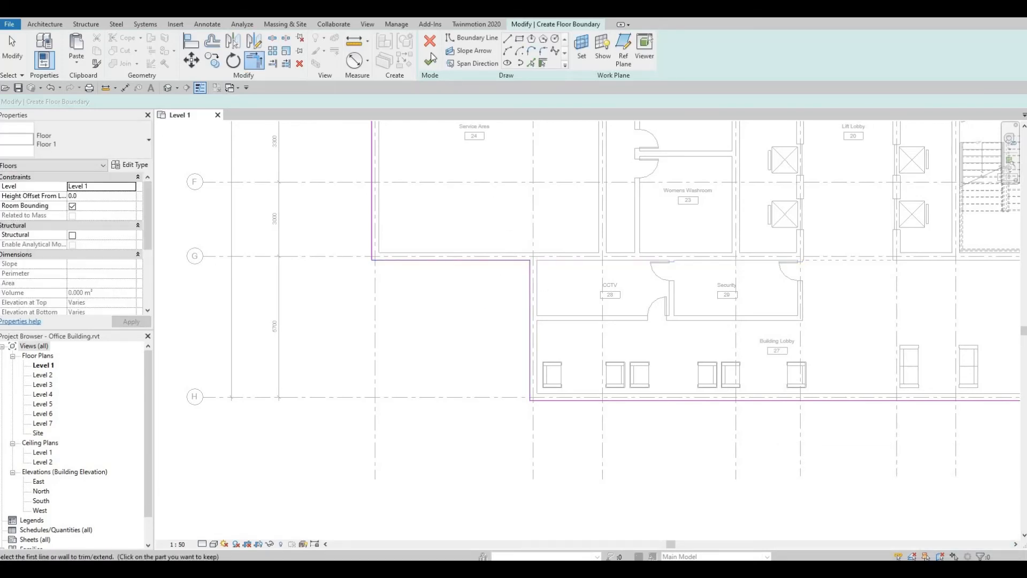
pyautogui.click(431, 62)
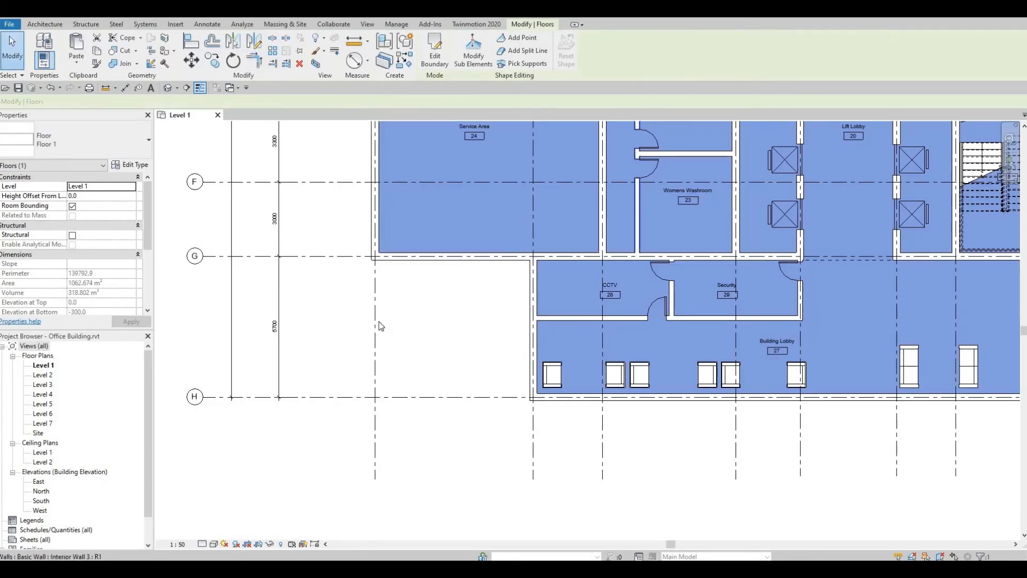
# - Inspect the extent of the finished floor in the Level 1 plan and in the 3D view
pyautogui.moveTo(663, 155); pyautogui.dragTo(402, 232, button='middle')
pyautogui.scroll(-5, 402, 232)
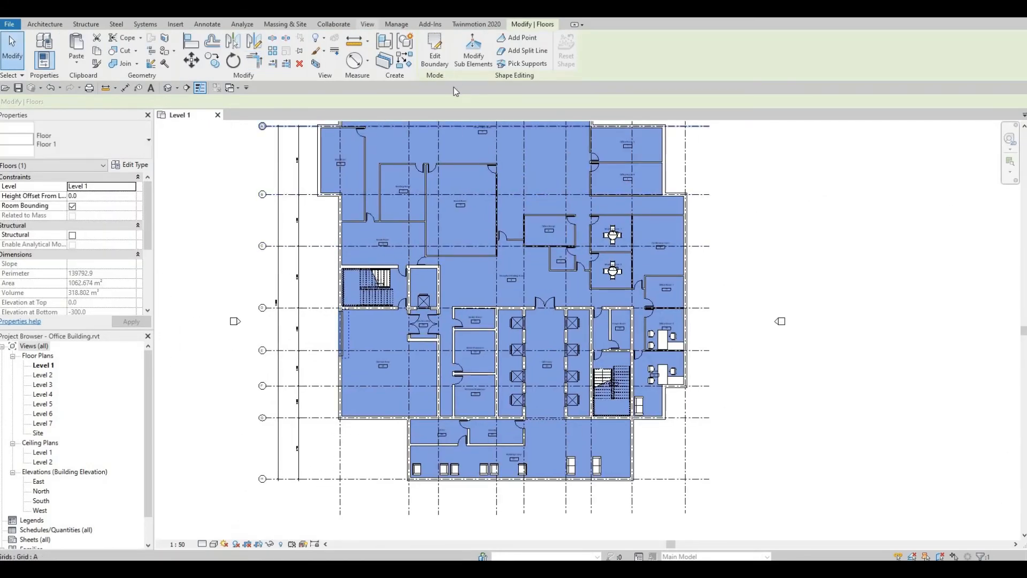
pyautogui.moveTo(430, 211); pyautogui.dragTo(424, 262, button='middle')
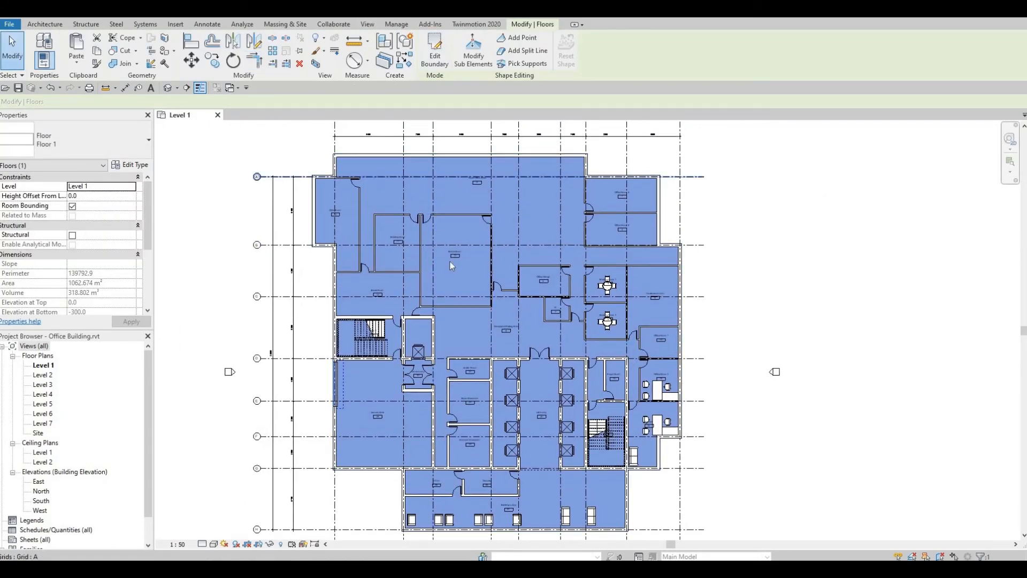
pyautogui.moveTo(499, 266); pyautogui.dragTo(525, 251, button='middle')
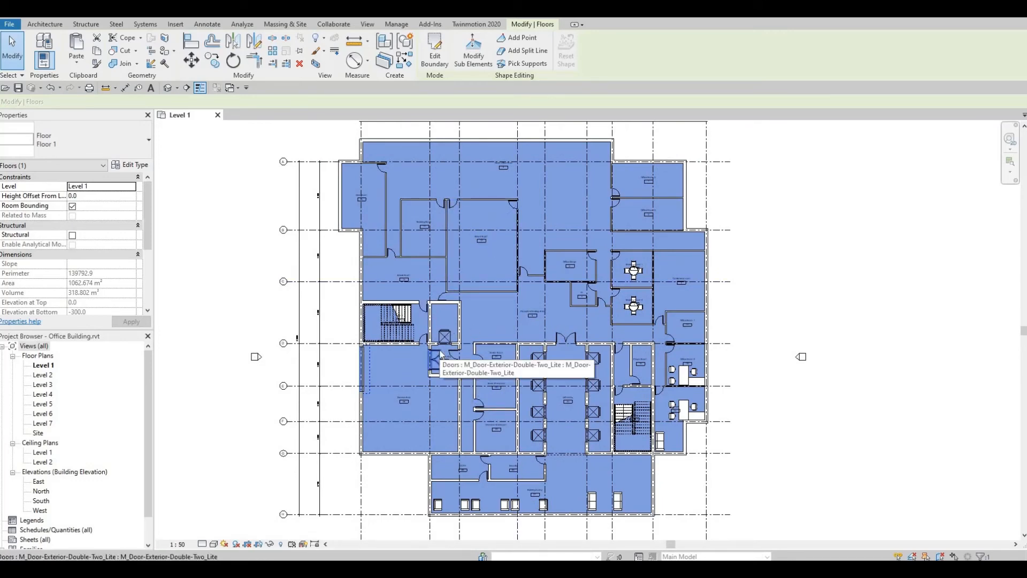
pyautogui.press('Escape')
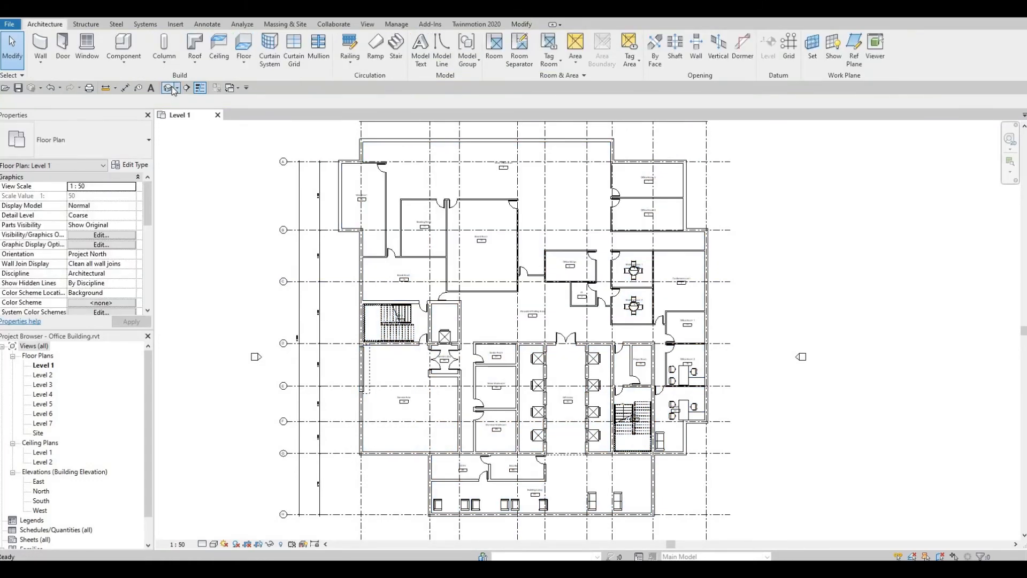
pyautogui.click(173, 88)
pyautogui.keyDown('shift'); pyautogui.moveTo(488, 296); pyautogui.dragTo(577, 269, button='middle'); pyautogui.keyUp('shift')
pyautogui.scroll(3, 578, 269)
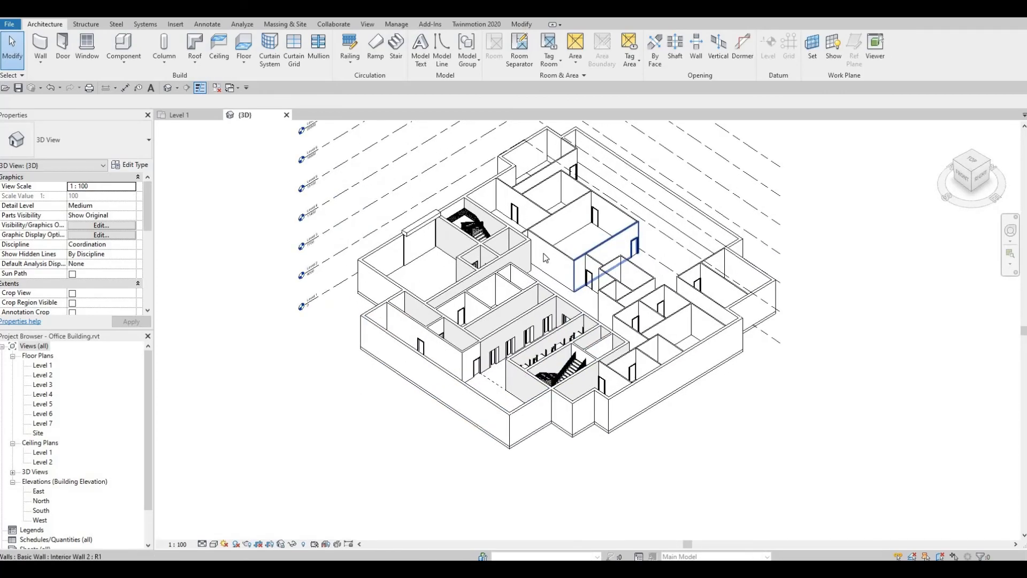
pyautogui.keyDown('shift'); pyautogui.moveTo(515, 343); pyautogui.dragTo(425, 348, button='middle'); pyautogui.keyUp('shift')
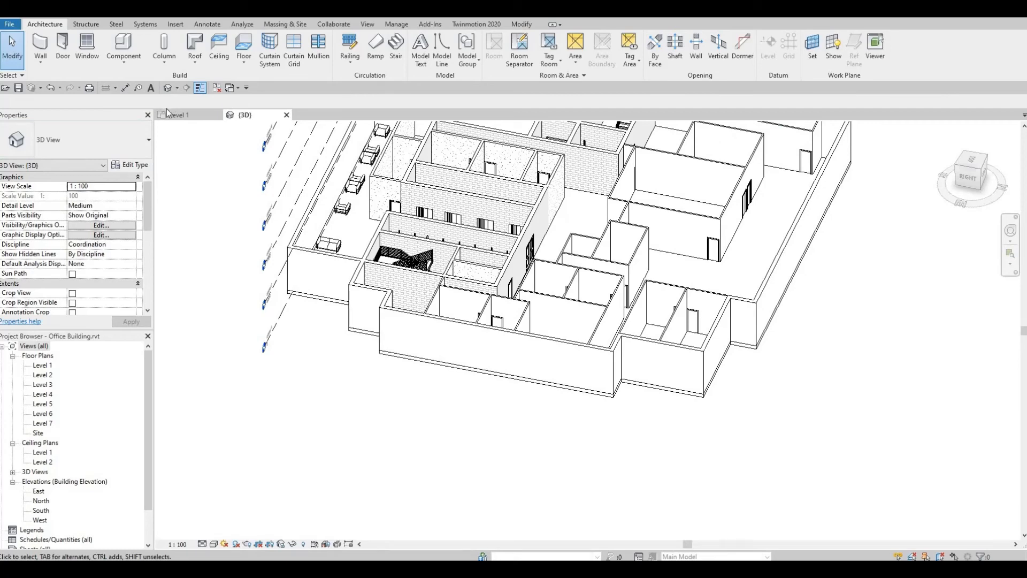
# - In the Level 1 plan, draw a Curtain Wall up to Level 2 along the Building Lobby's right exterior wall
pyautogui.doubleClick(42, 368)
pyautogui.moveTo(529, 329); pyautogui.dragTo(517, 236, button='middle')
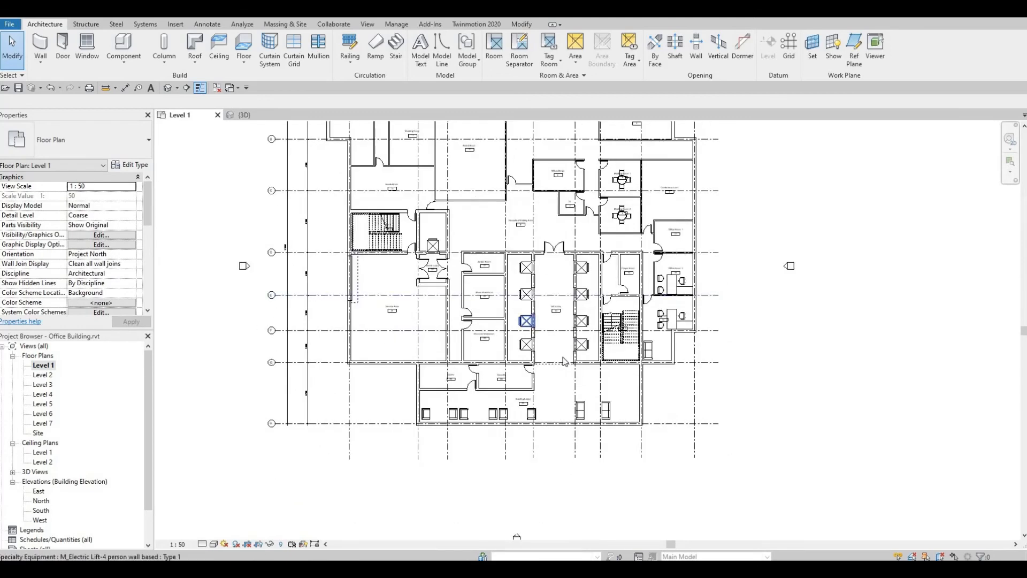
pyautogui.moveTo(566, 360); pyautogui.dragTo(566, 305, button='middle')
pyautogui.moveTo(635, 342); pyautogui.dragTo(581, 341, button='middle')
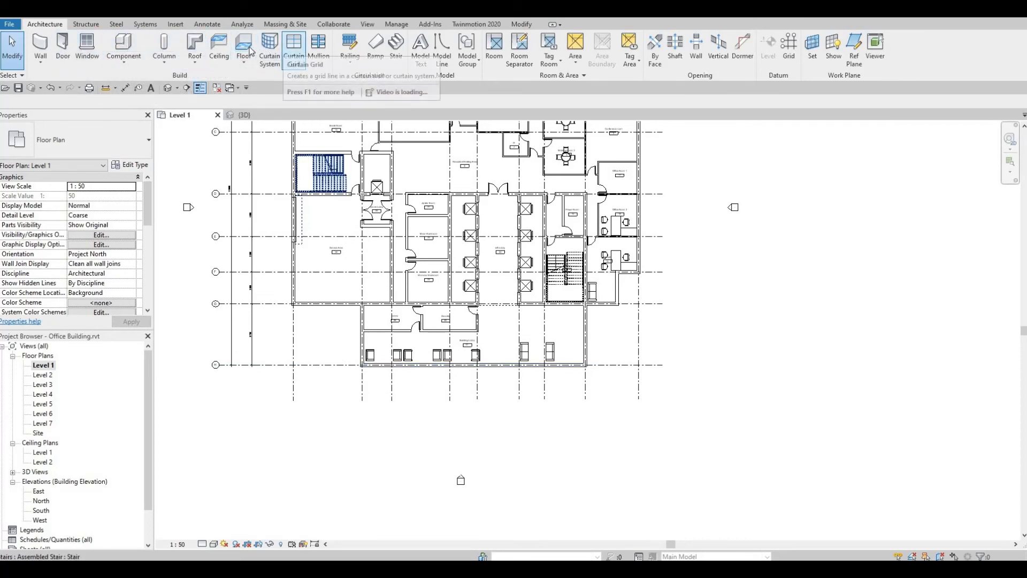
pyautogui.click(40, 48)
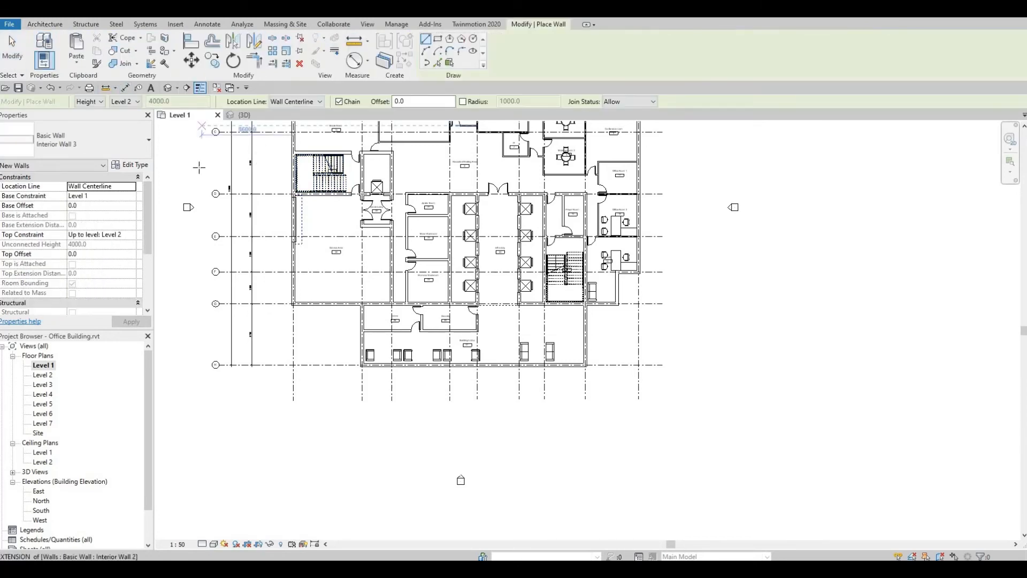
pyautogui.click(138, 150)
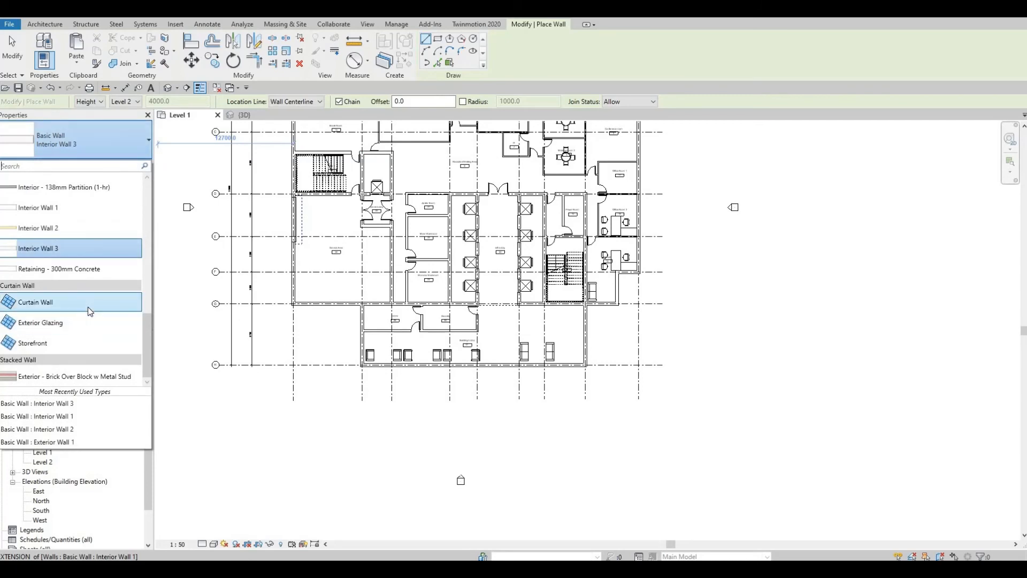
pyautogui.click(88, 306)
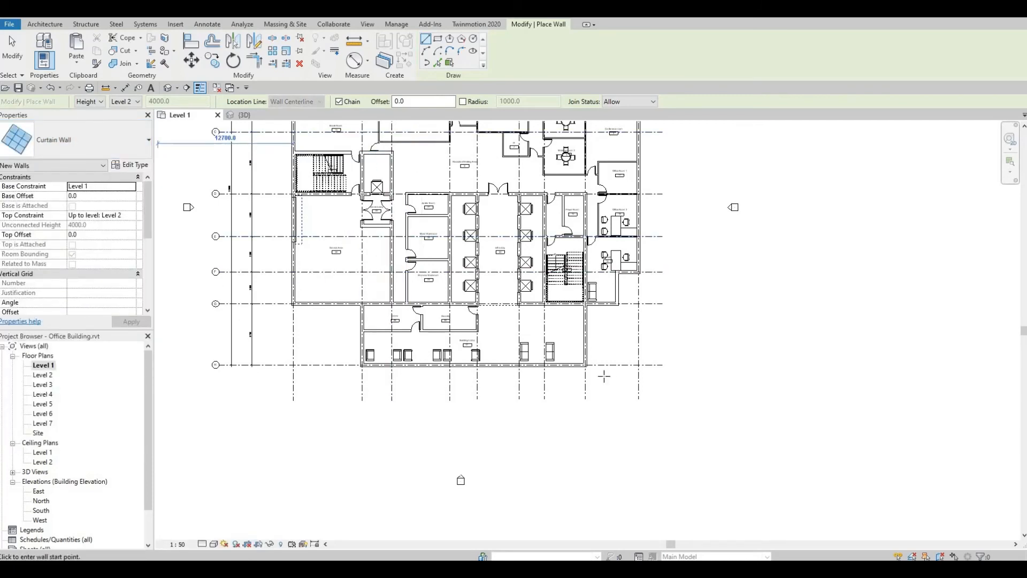
pyautogui.scroll(5, 604, 376)
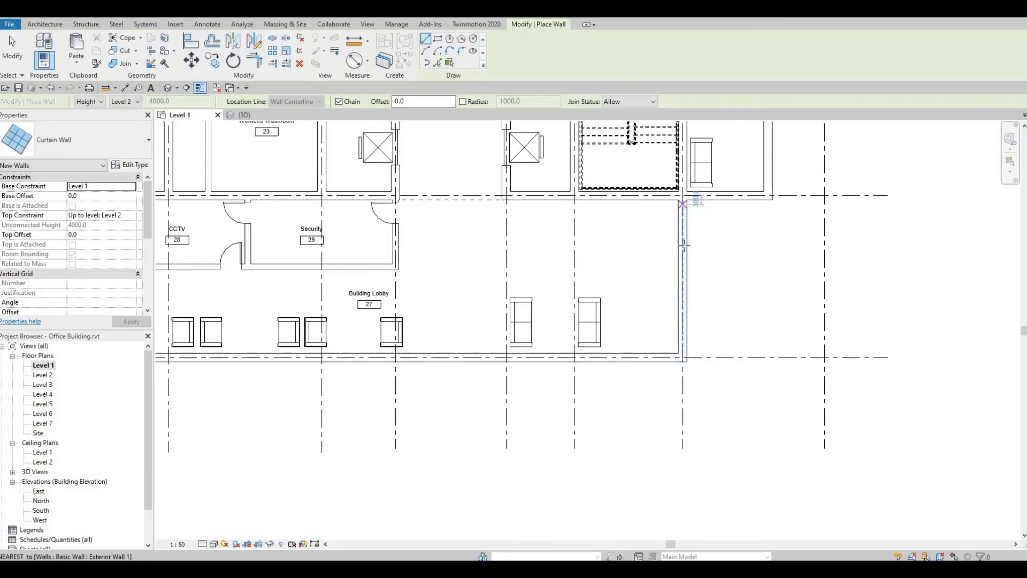
pyautogui.click(683, 203)
pyautogui.scroll(2, 684, 353)
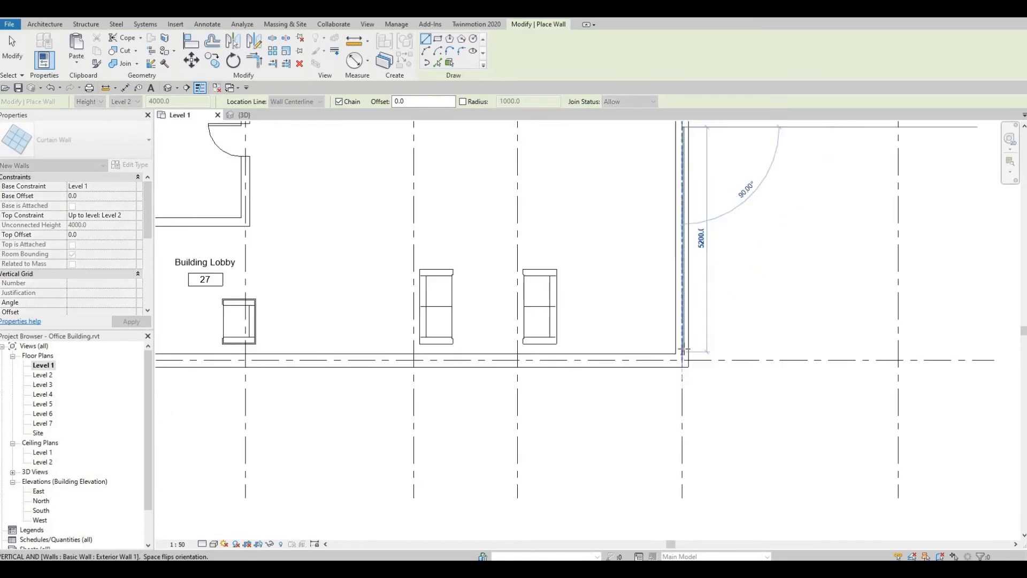
pyautogui.click(684, 365)
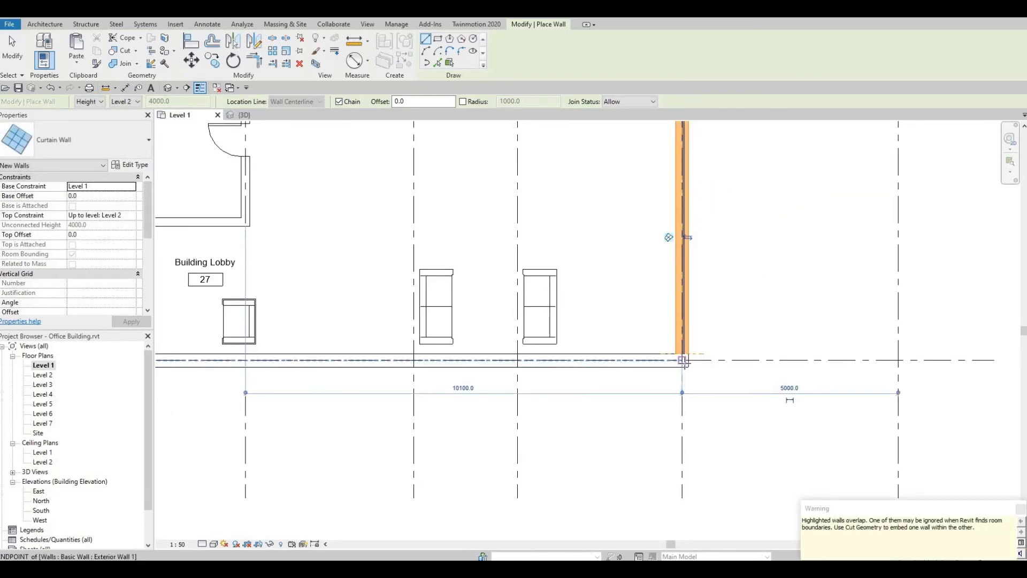
# - Draw curtain walls along the Building Lobby's lower exterior wall, about 20800 mm, and up its left exterior wall beside the CCTV room
pyautogui.moveTo(511, 366); pyautogui.dragTo(792, 349, button='middle')
pyautogui.moveTo(300, 350); pyautogui.dragTo(586, 351, button='middle')
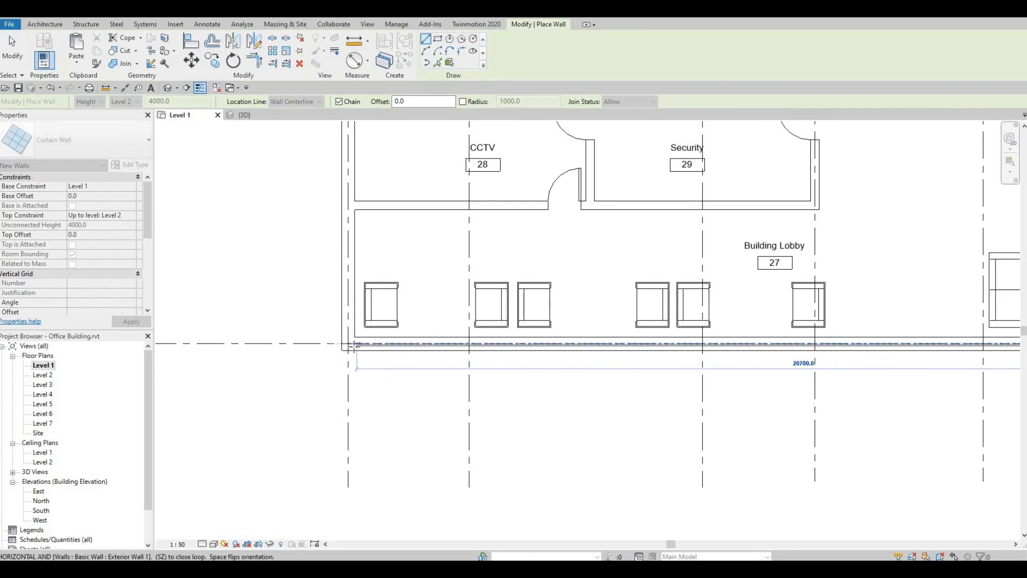
pyautogui.click(353, 347)
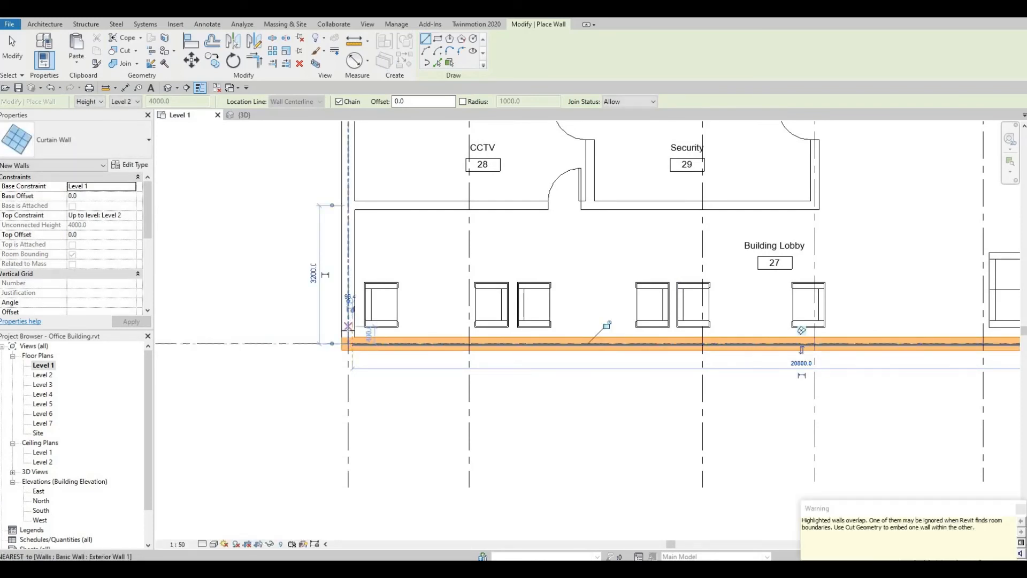
pyautogui.click(349, 330)
pyautogui.moveTo(355, 163); pyautogui.dragTo(376, 358, button='middle')
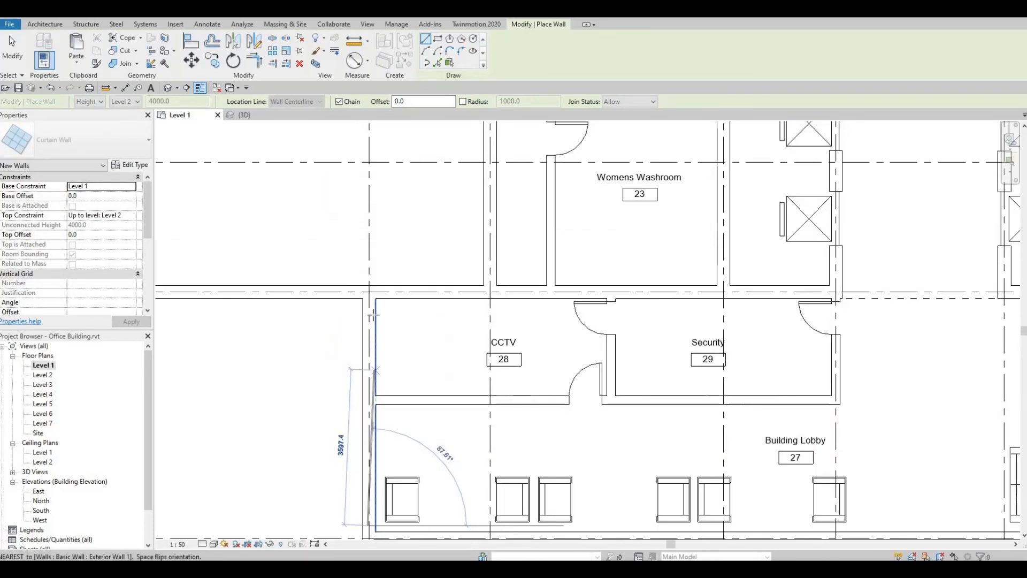
pyautogui.press('Escape')
pyautogui.press('Escape')
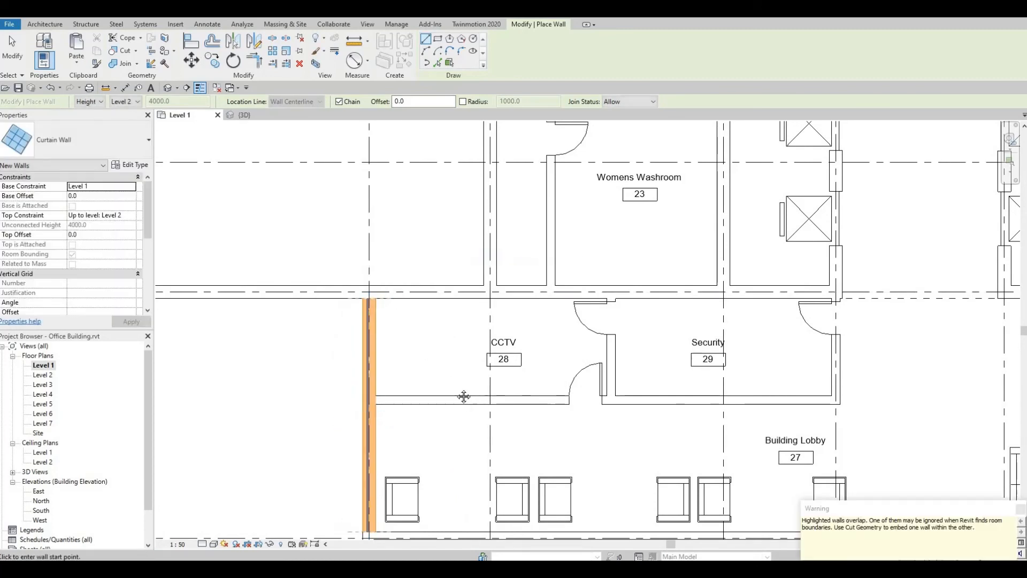
pyautogui.moveTo(463, 397); pyautogui.dragTo(449, 374, button='middle')
pyautogui.moveTo(300, 342); pyautogui.dragTo(277, 293, button='middle')
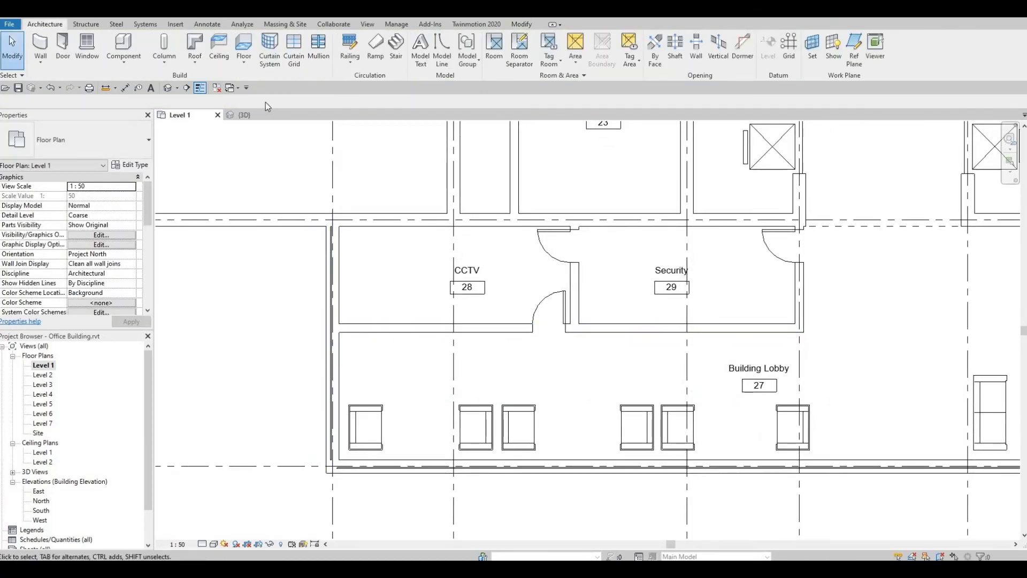
pyautogui.click(186, 89)
pyautogui.click(523, 25)
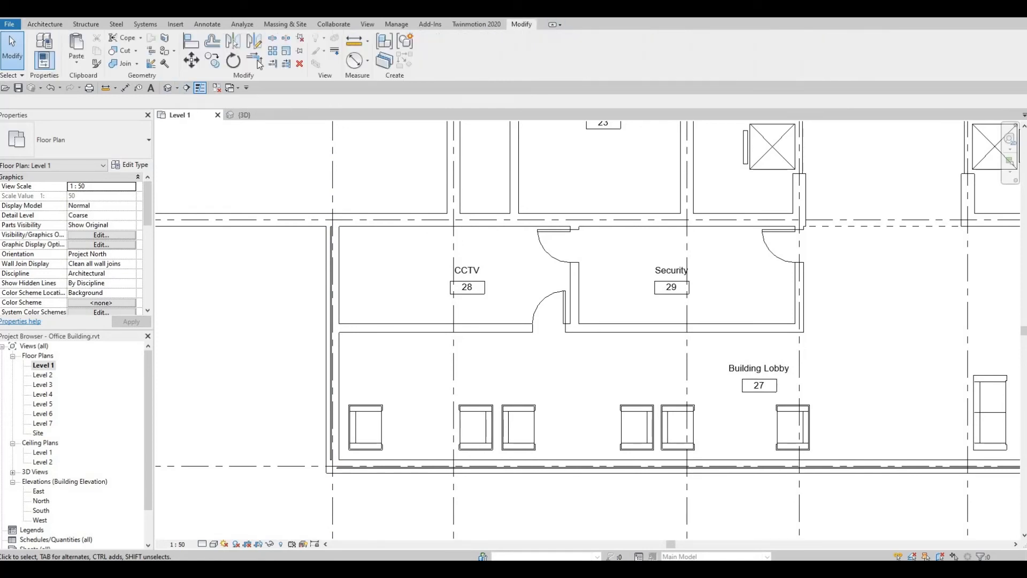
pyautogui.click(124, 54)
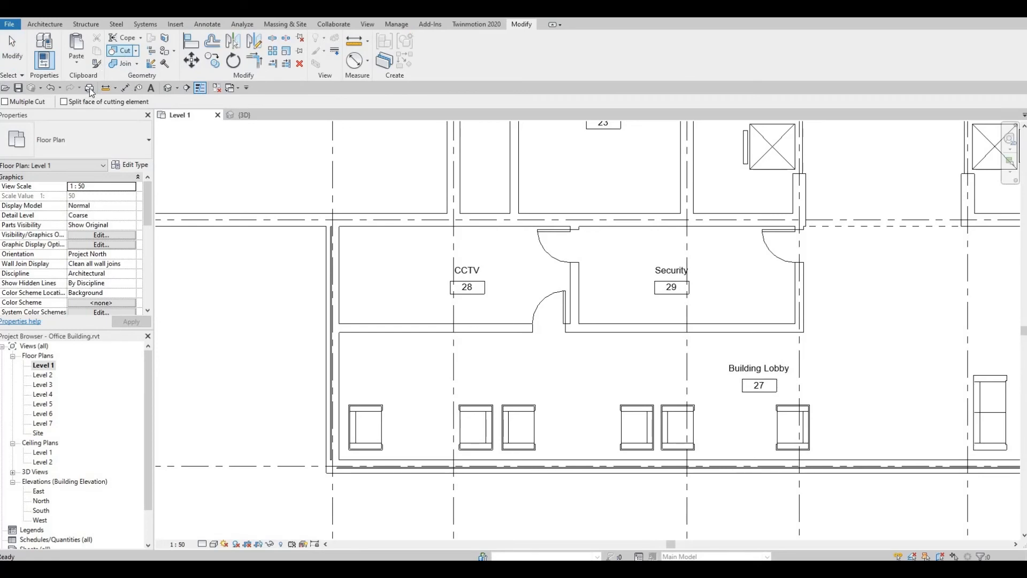
# - In the 3D view, use Cut Geometry to embed the CCTV-side curtain wall in its overlapping exterior wall
pyautogui.click(168, 90)
pyautogui.keyDown('shift'); pyautogui.moveTo(709, 308); pyautogui.dragTo(642, 398, button='middle'); pyautogui.keyUp('shift')
pyautogui.keyDown('shift'); pyautogui.moveTo(571, 423); pyautogui.dragTo(569, 331, button='middle'); pyautogui.keyUp('shift')
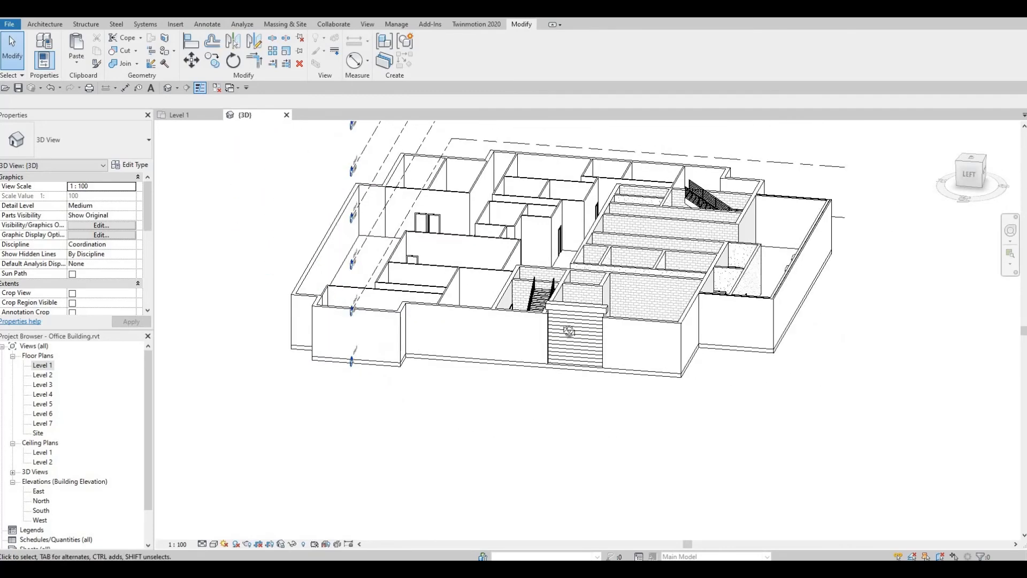
pyautogui.scroll(3, 493, 289)
pyautogui.keyDown('shift'); pyautogui.moveTo(494, 289); pyautogui.dragTo(547, 296, button='middle'); pyautogui.keyUp('shift')
pyautogui.scroll(5, 547, 296)
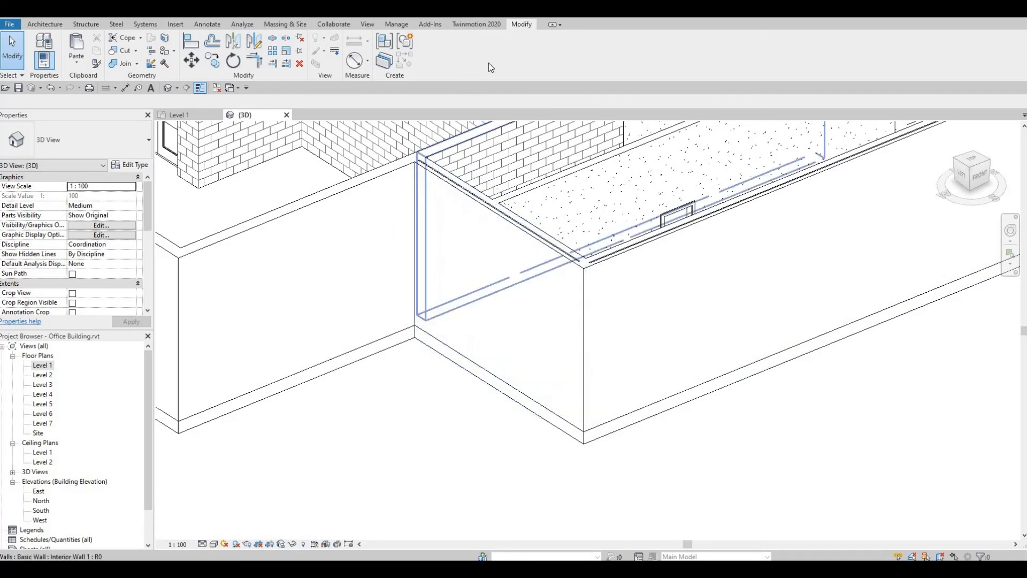
pyautogui.click(122, 52)
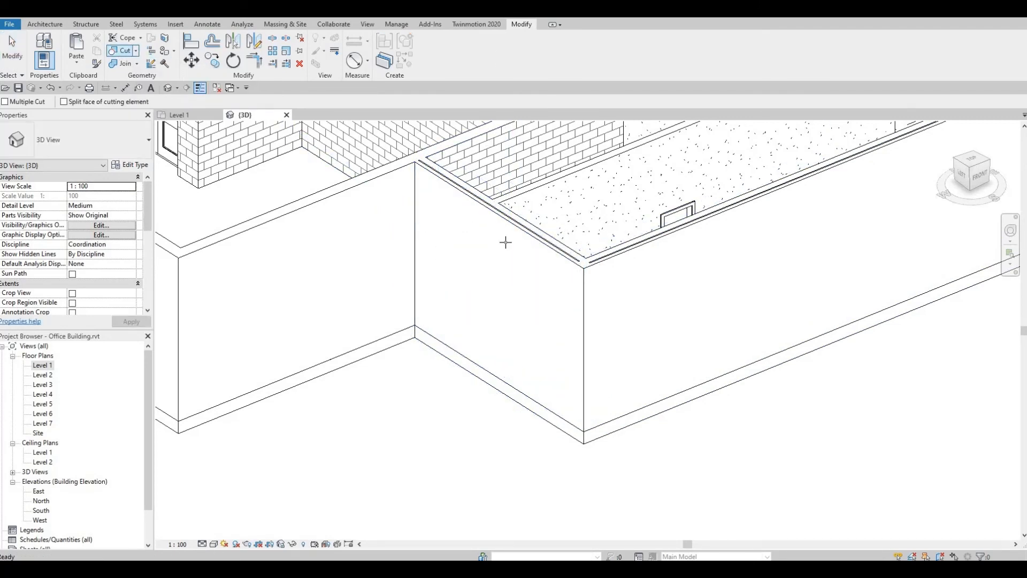
pyautogui.click(562, 249)
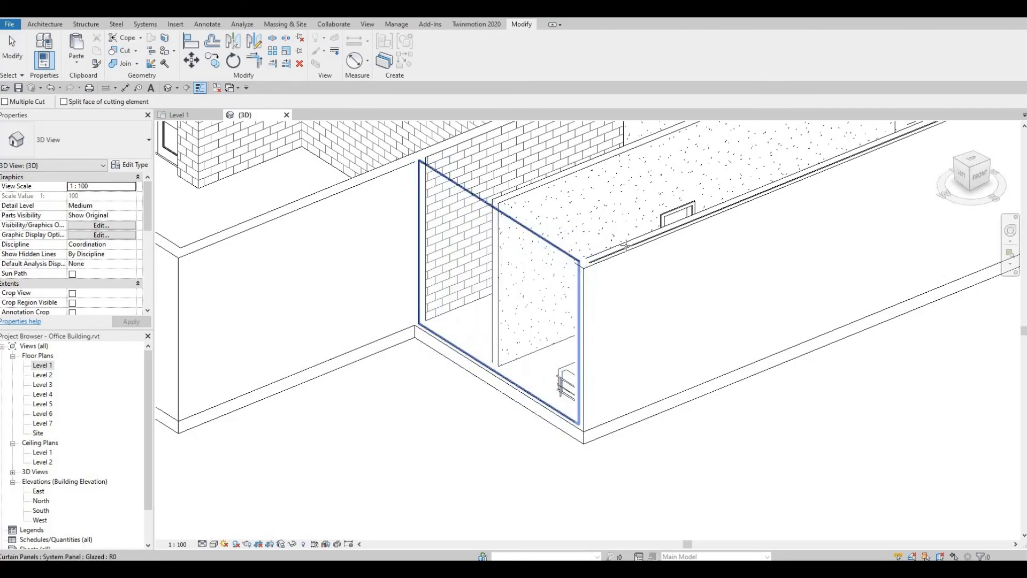
# - Use Cut Geometry to embed the front and right curtain walls in the Building Lobby's overlapping exterior walls
pyautogui.click(622, 249)
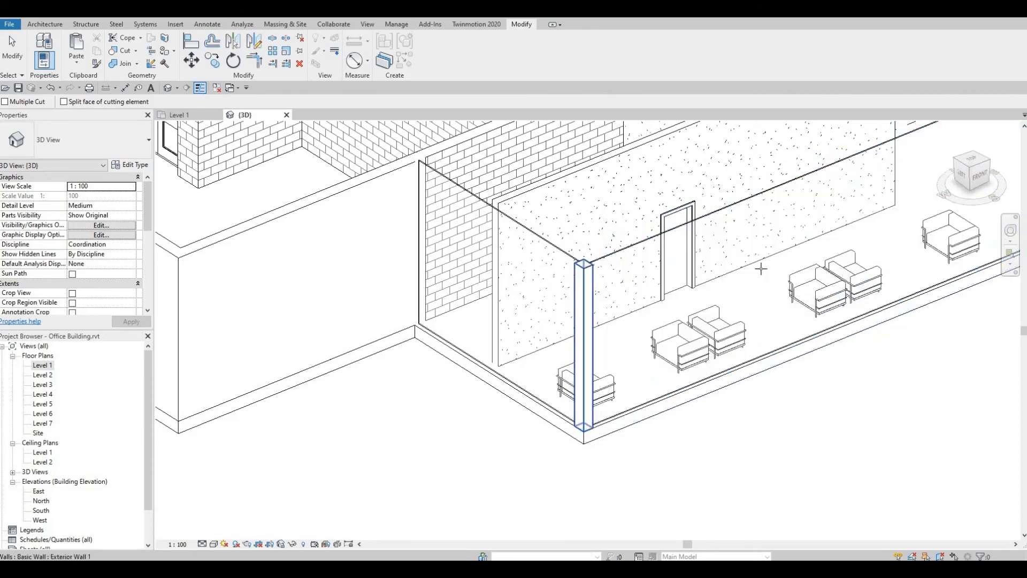
pyautogui.scroll(-2, 617, 276)
pyautogui.moveTo(963, 310); pyautogui.dragTo(687, 464, button='middle')
pyautogui.scroll(2, 577, 211)
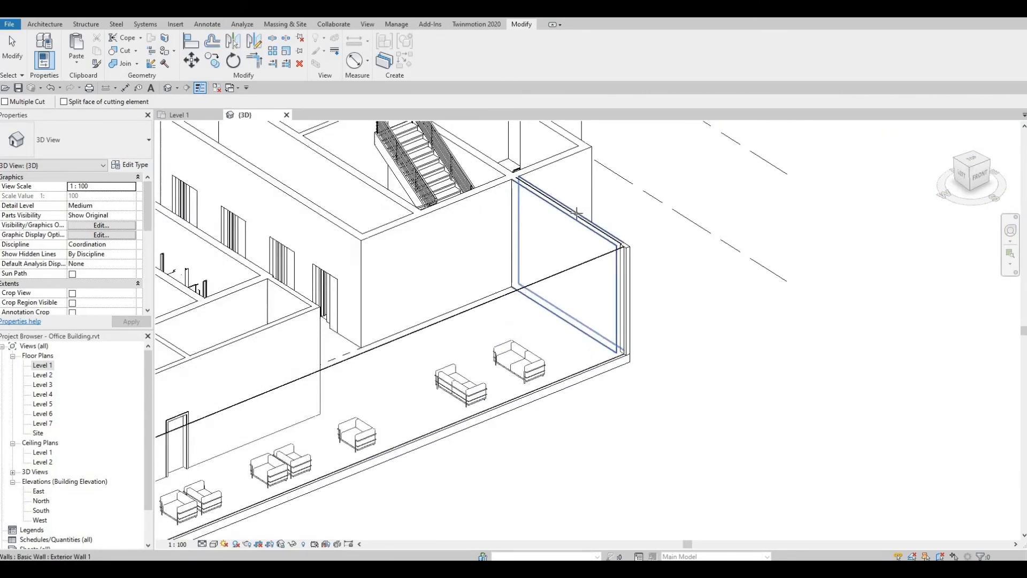
pyautogui.click(575, 217)
pyautogui.click(574, 222)
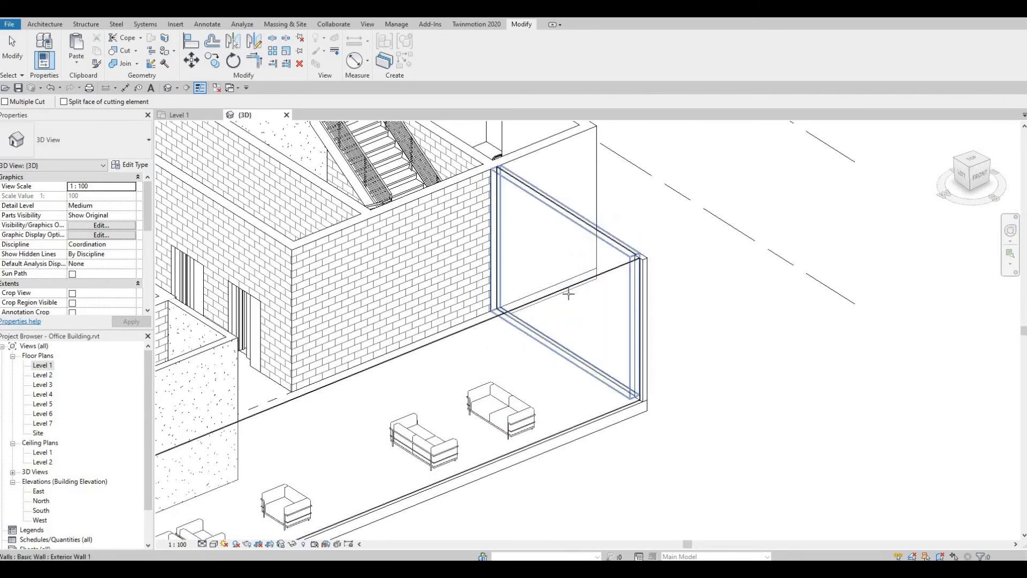
pyautogui.scroll(-1, 665, 239)
pyautogui.moveTo(665, 238); pyautogui.dragTo(796, 186, button='middle')
pyautogui.press('Escape')
# - Lower the top edge of the lobby's front curtain wall to a top offset of about -308 mm
pyautogui.moveTo(445, 348); pyautogui.dragTo(541, 282, button='middle')
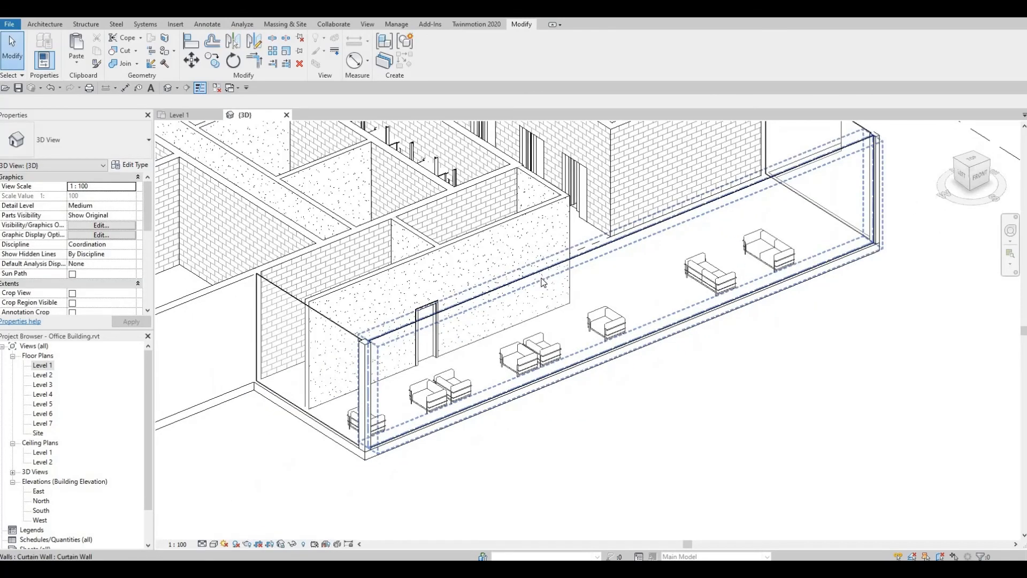
pyautogui.click(611, 256)
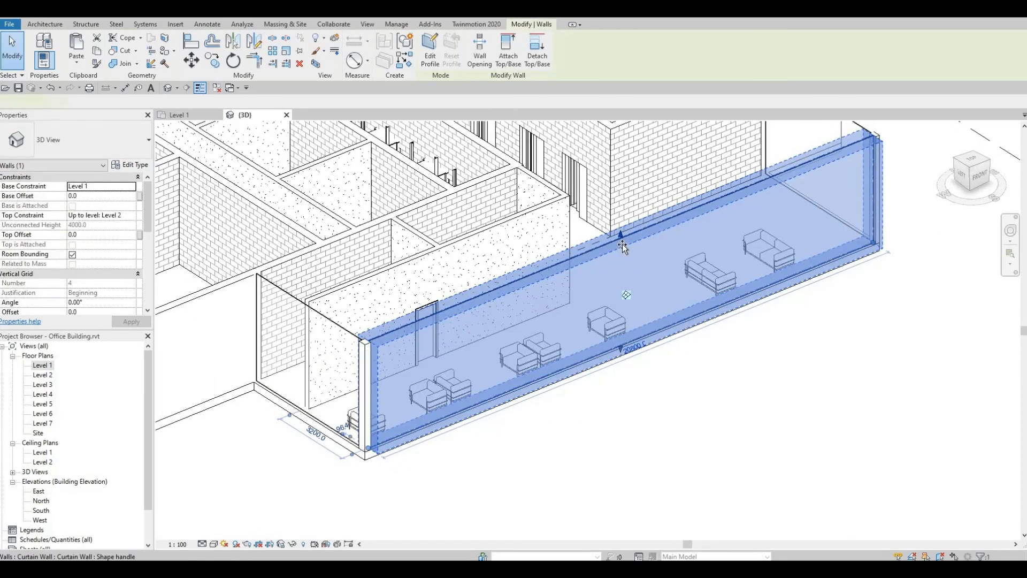
pyautogui.moveTo(324, 316); pyautogui.dragTo(509, 294, button='middle')
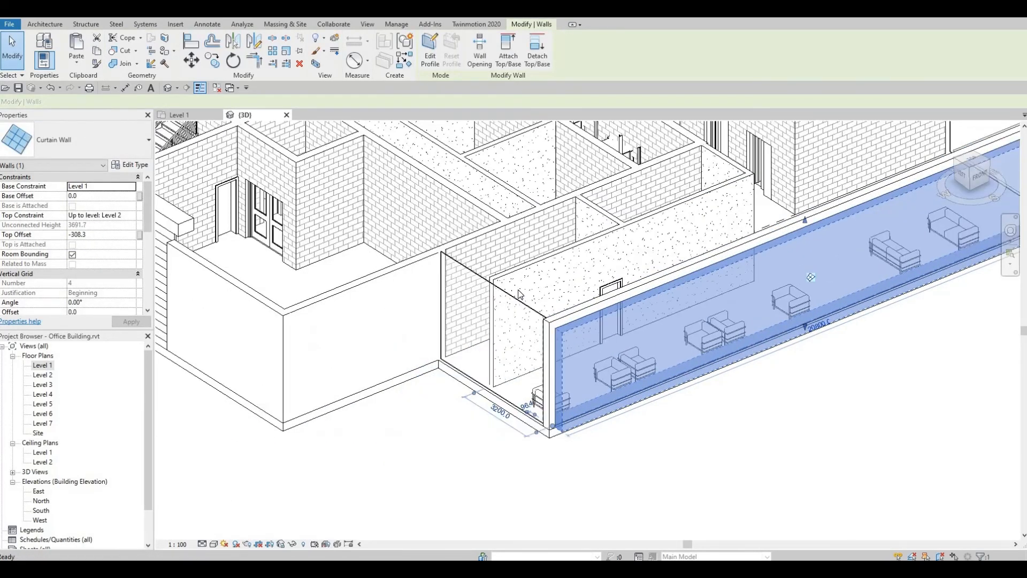
pyautogui.click(492, 288)
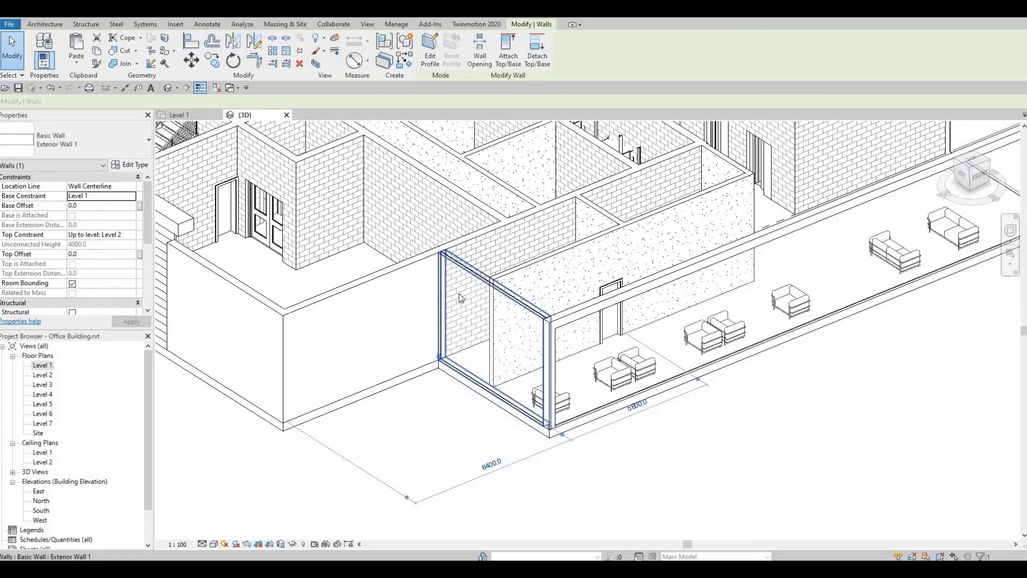
pyautogui.press('Escape')
pyautogui.scroll(2, 508, 281)
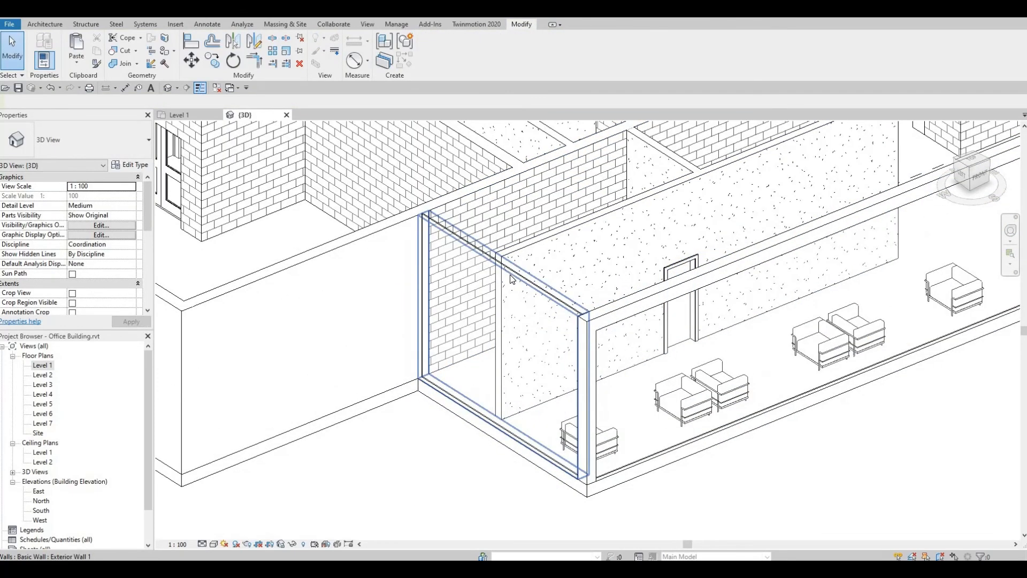
pyautogui.click(501, 264)
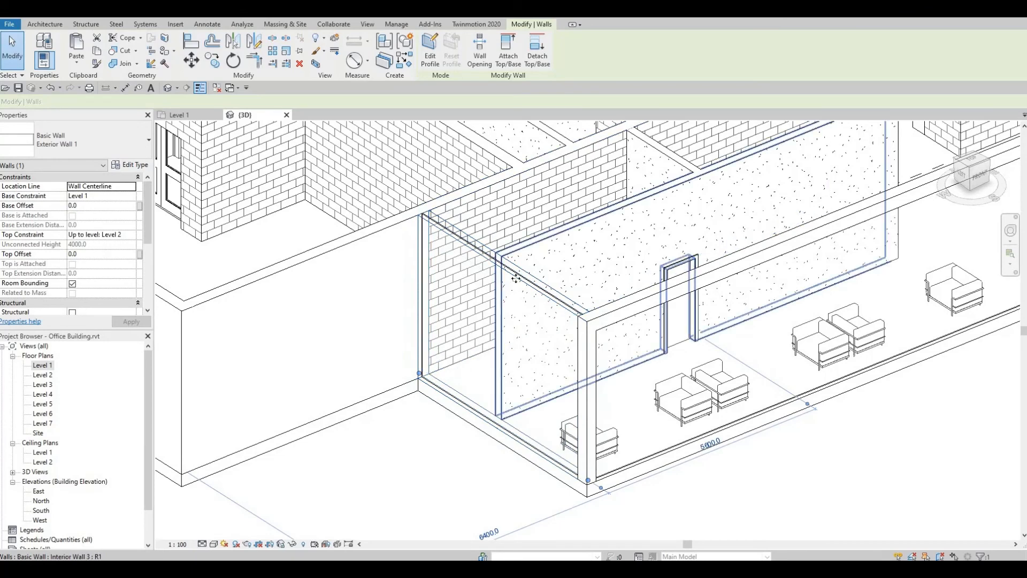
pyautogui.press('Delete')
pyautogui.keyDown('shift'); pyautogui.moveTo(512, 296); pyautogui.dragTo(599, 284, button='middle'); pyautogui.keyUp('shift')
pyautogui.moveTo(682, 145); pyautogui.dragTo(483, 380, button='middle')
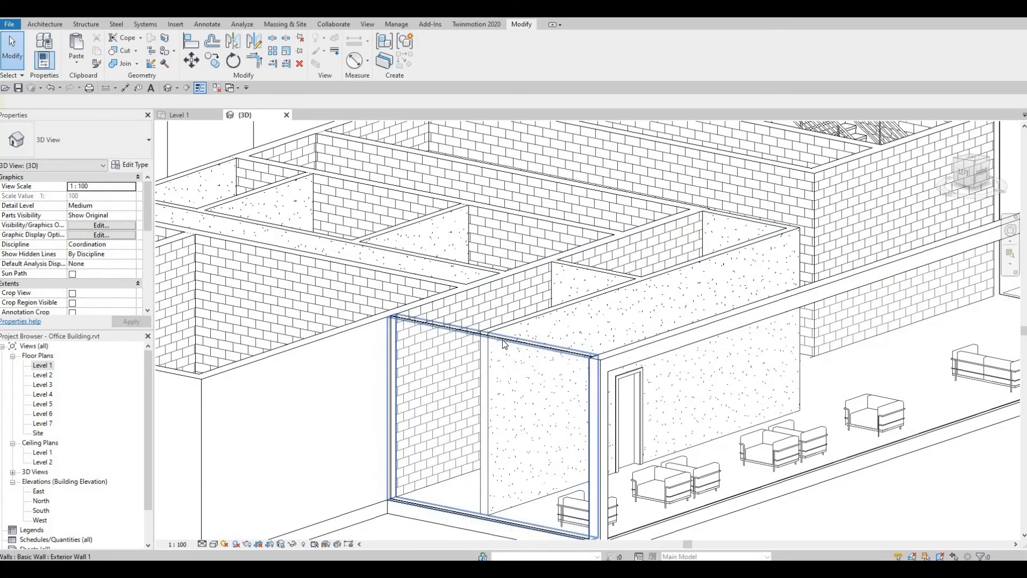
pyautogui.click(503, 345)
pyautogui.scroll(-3, 489, 399)
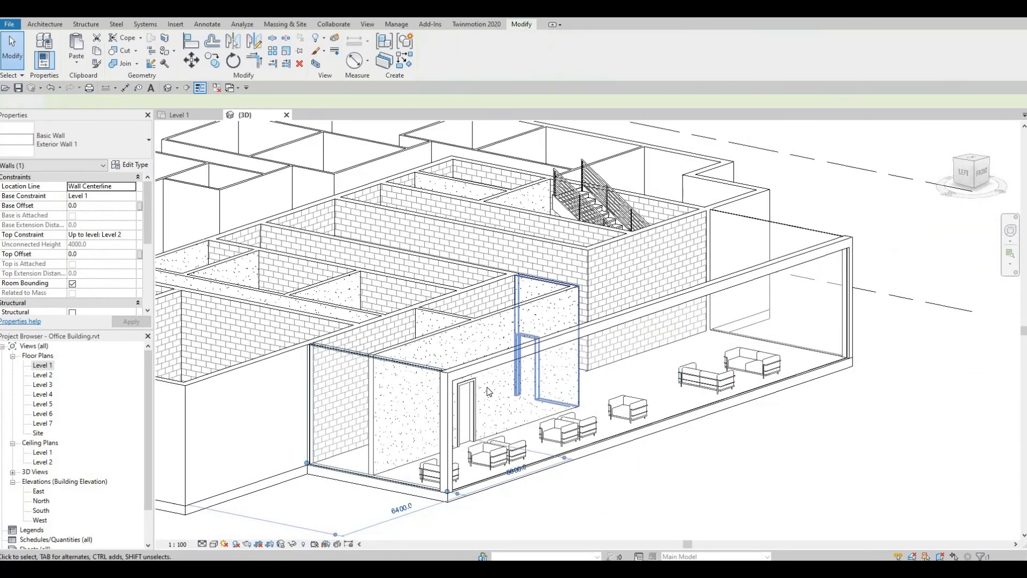
pyautogui.press('Escape')
# - Align the top edges of the lobby's left and right curtain walls with the lowered top of the front curtain wall
pyautogui.press('l')
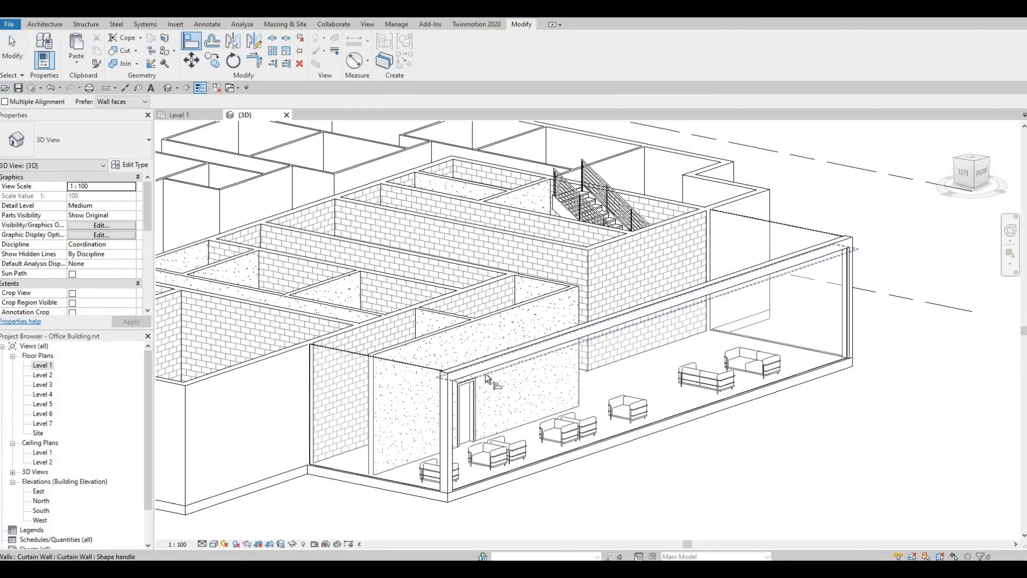
pyautogui.click(423, 372)
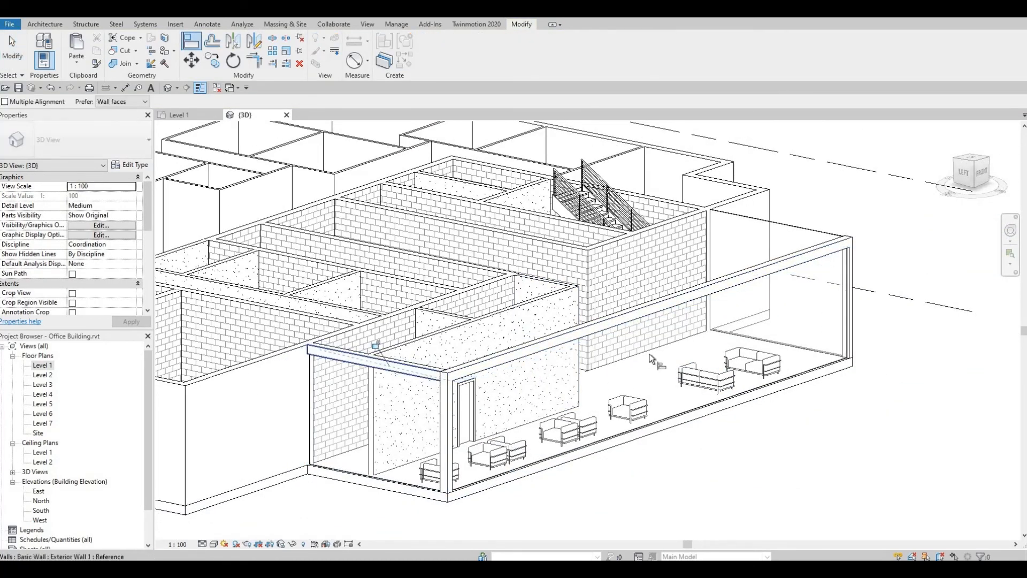
pyautogui.moveTo(696, 321); pyautogui.dragTo(592, 388, button='middle')
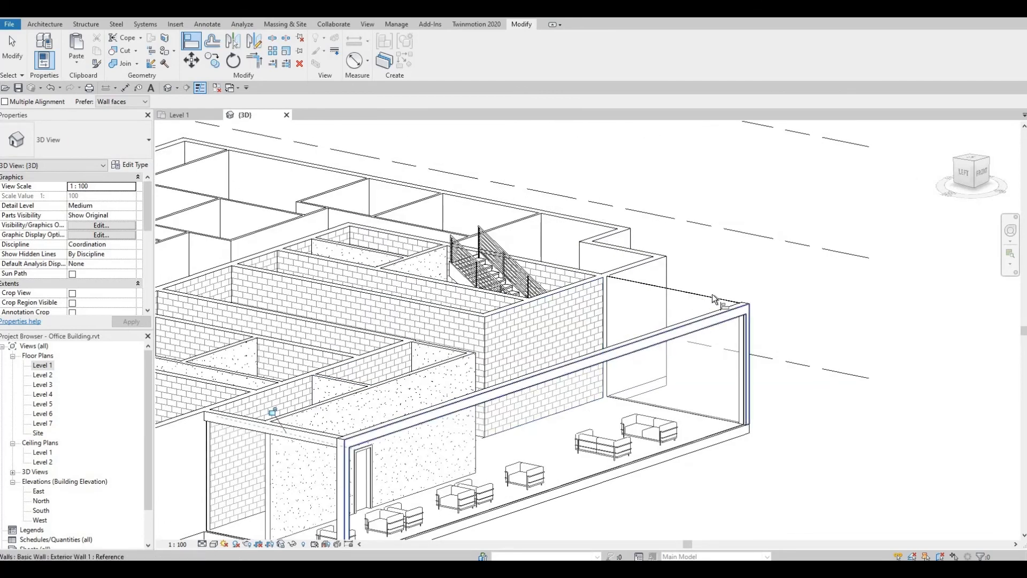
pyautogui.click(698, 334)
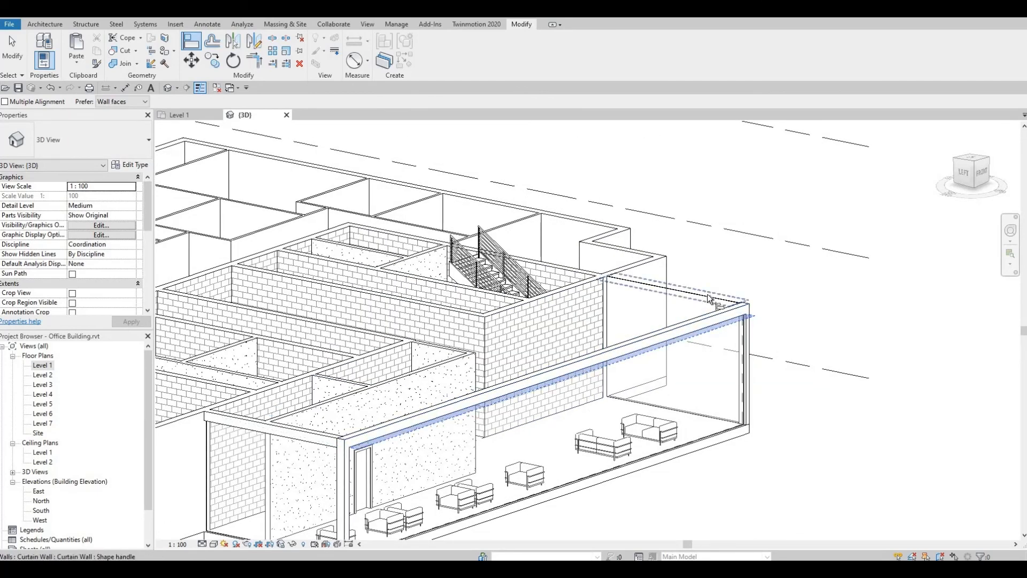
pyautogui.click(707, 294)
pyautogui.moveTo(667, 360); pyautogui.dragTo(740, 294, button='middle')
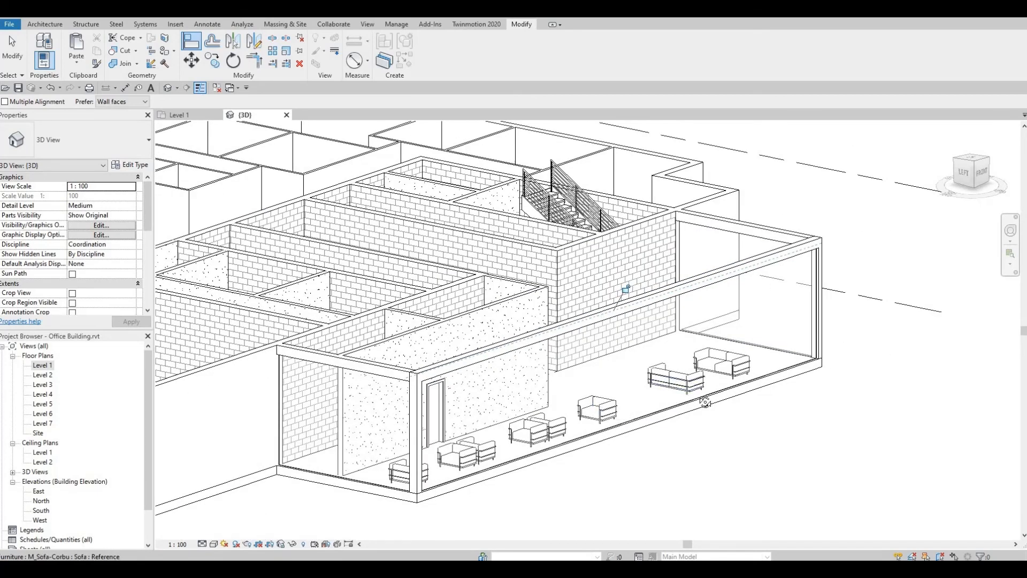
# - Inspect the lobby's curtain walls and their aligned tops from several angles in the 3D view
pyautogui.keyDown('shift'); pyautogui.moveTo(705, 402); pyautogui.dragTo(836, 387, button='middle'); pyautogui.keyUp('shift')
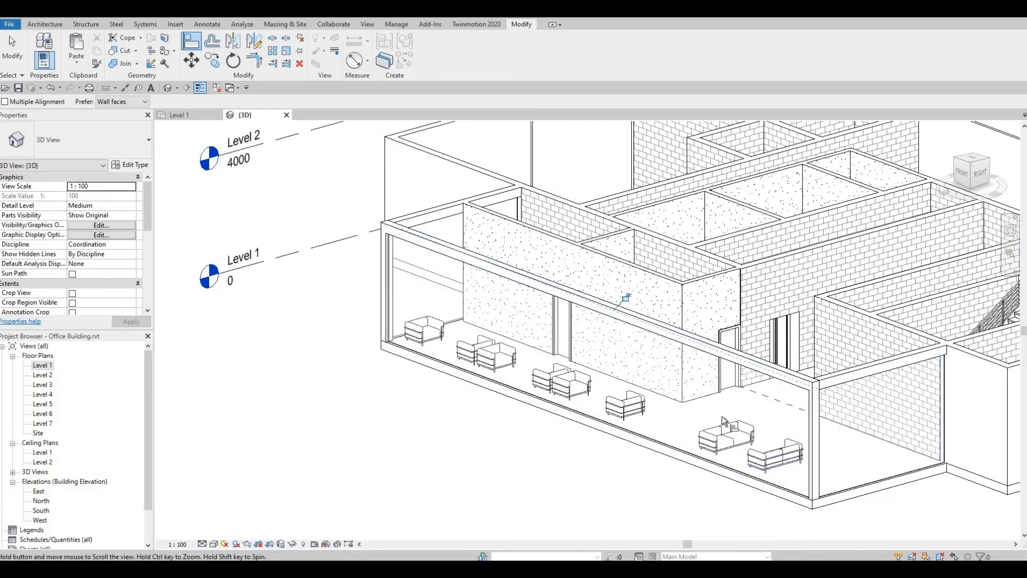
pyautogui.scroll(-1, 721, 416)
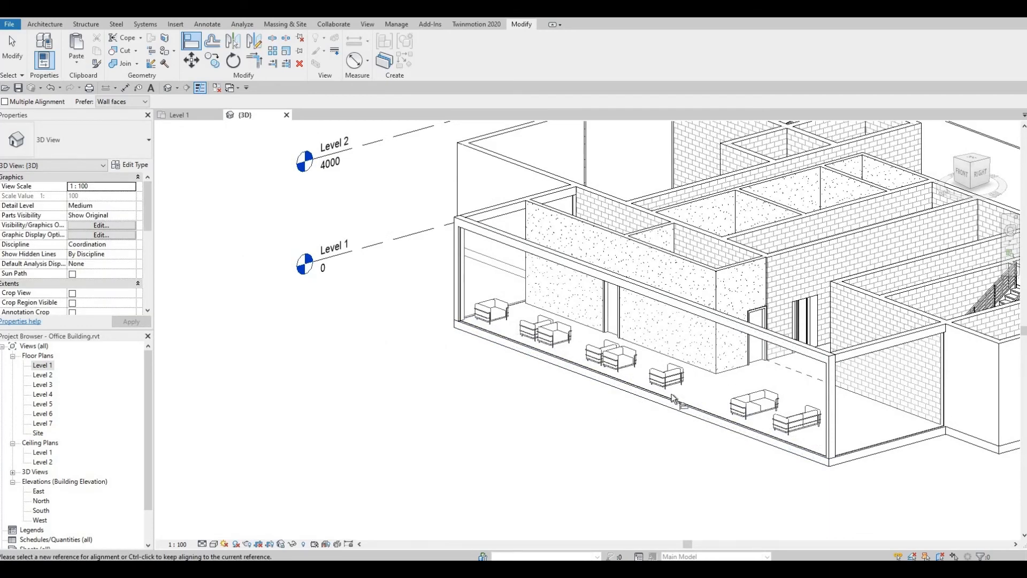
pyautogui.keyDown('shift'); pyautogui.moveTo(723, 457); pyautogui.dragTo(889, 465, button='middle'); pyautogui.keyUp('shift')
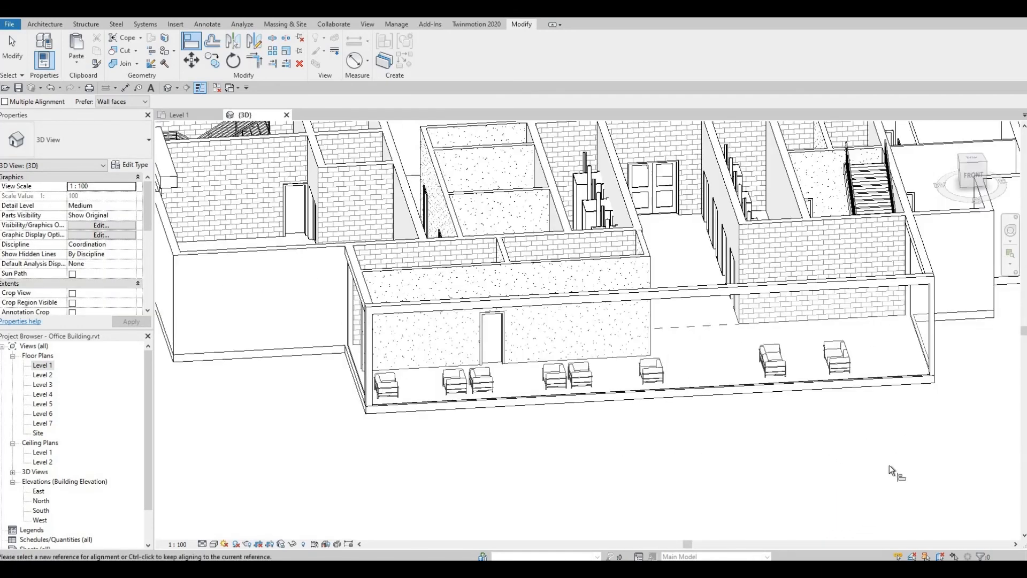
pyautogui.keyDown('shift'); pyautogui.moveTo(846, 490); pyautogui.dragTo(711, 425, button='middle'); pyautogui.keyUp('shift')
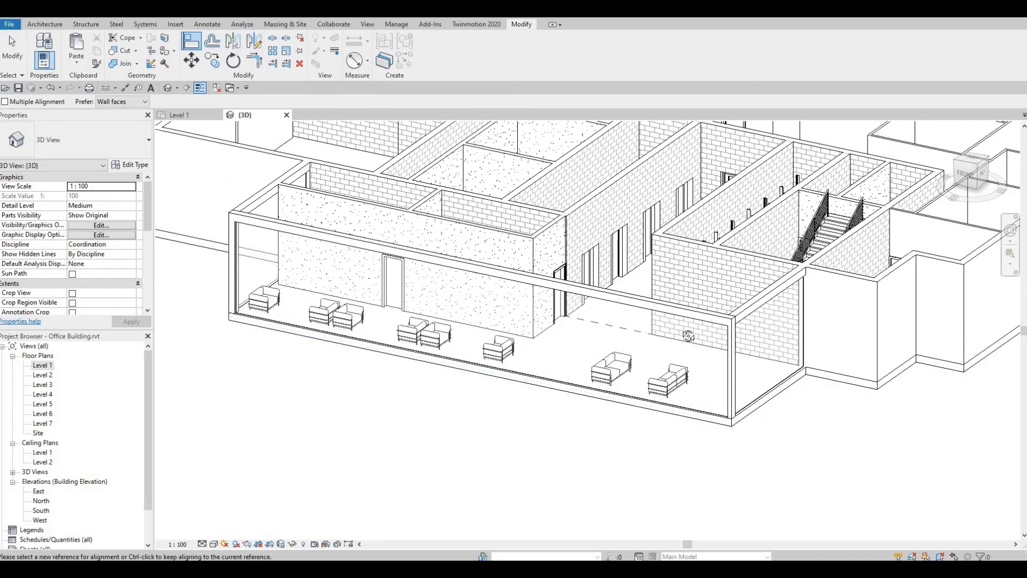
pyautogui.keyDown('shift'); pyautogui.moveTo(690, 335); pyautogui.dragTo(722, 292, button='middle'); pyautogui.keyUp('shift')
pyautogui.click(620, 284)
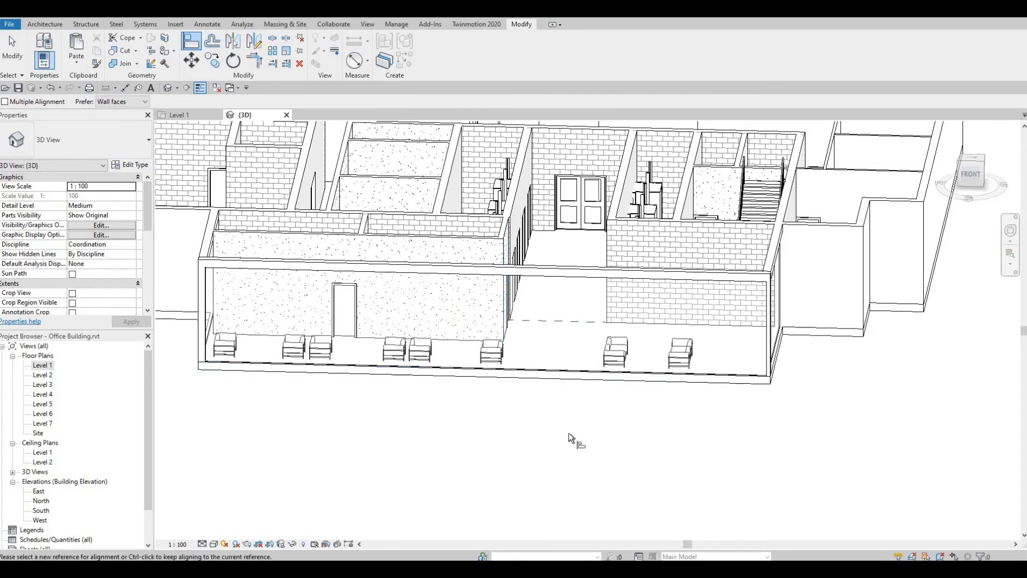
pyautogui.moveTo(538, 350); pyautogui.dragTo(547, 426, button='middle')
pyautogui.keyDown('shift'); pyautogui.moveTo(631, 445); pyautogui.dragTo(751, 386, button='middle'); pyautogui.keyUp('shift')
pyautogui.scroll(-1, 729, 381)
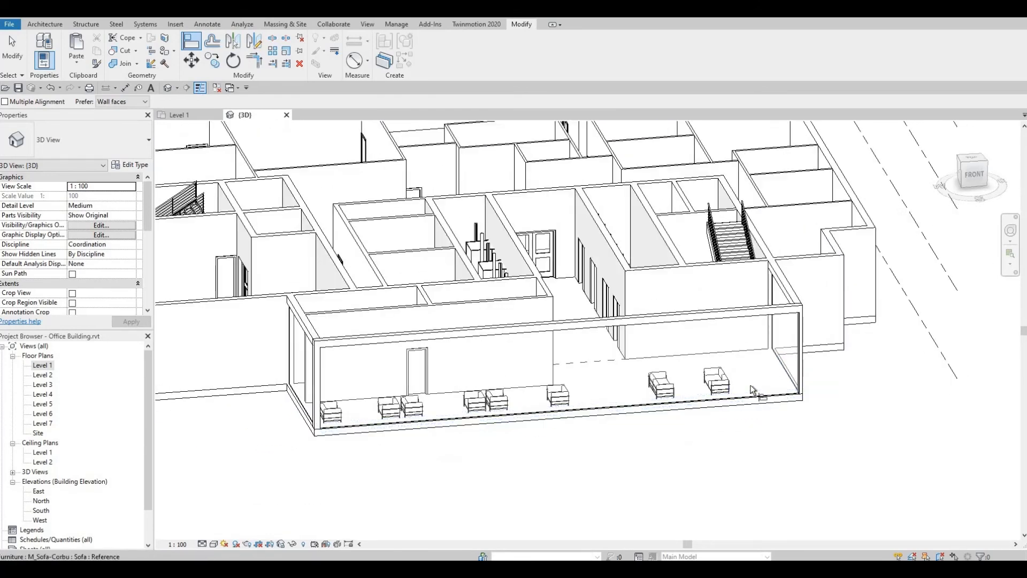
pyautogui.scroll(-2, 753, 389)
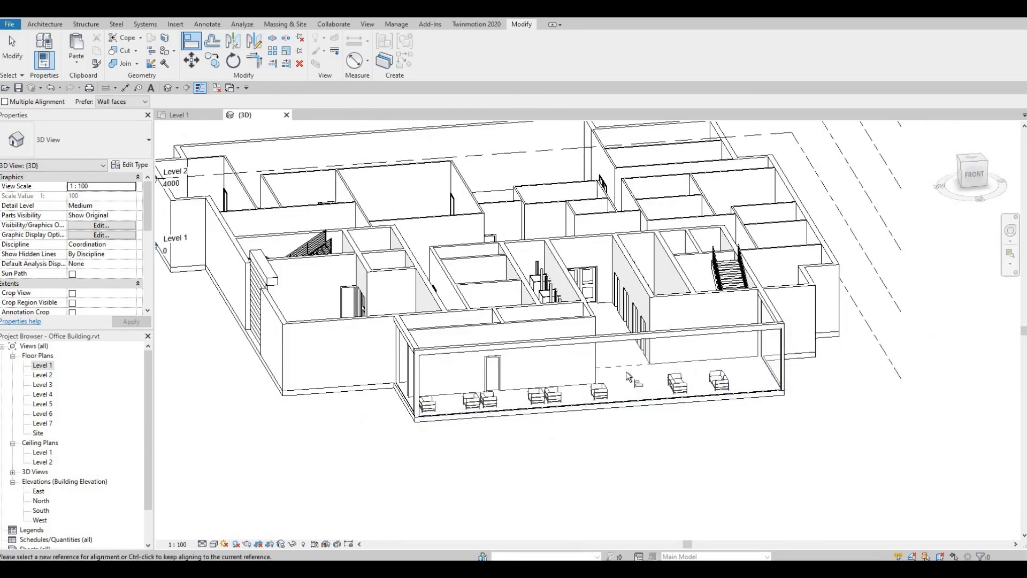
# - Open the Level 1 floor plan and examine the Building Lobby, CCTV and Security rooms with the new curtain walls
pyautogui.doubleClick(45, 367)
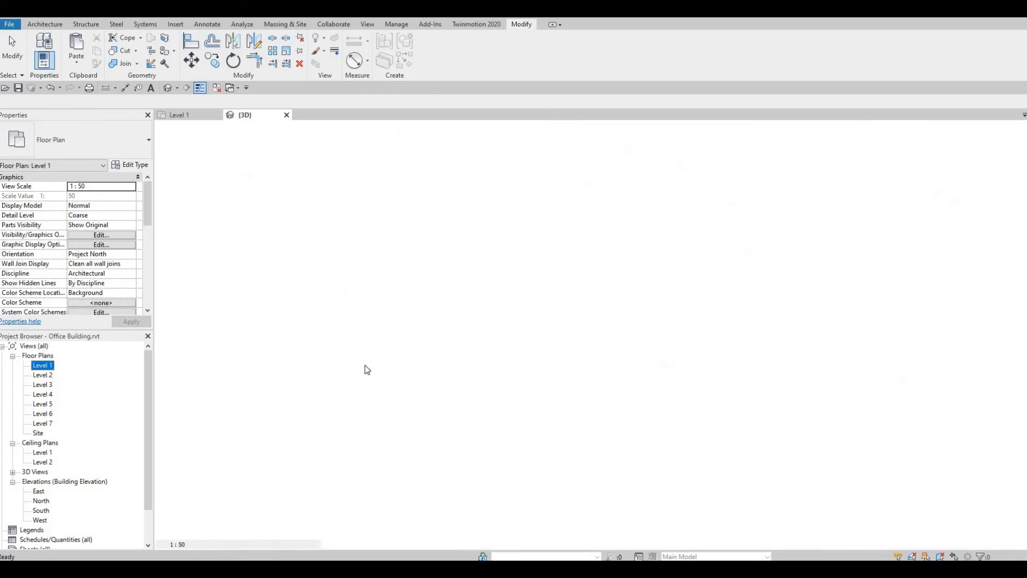
pyautogui.scroll(-1, 82, 367)
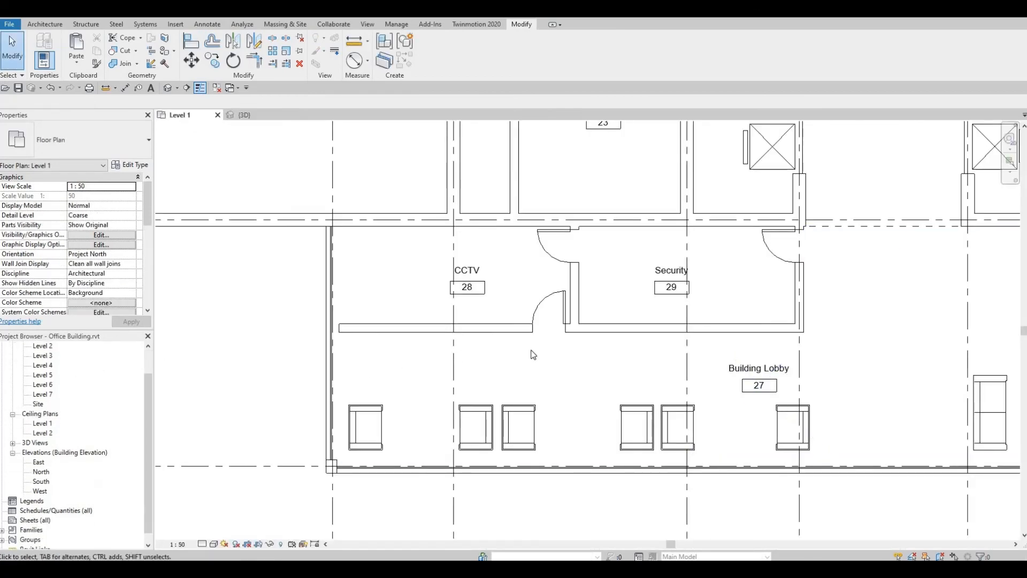
pyautogui.scroll(3, 564, 347)
pyautogui.scroll(-4, 588, 346)
pyautogui.scroll(-3, 642, 352)
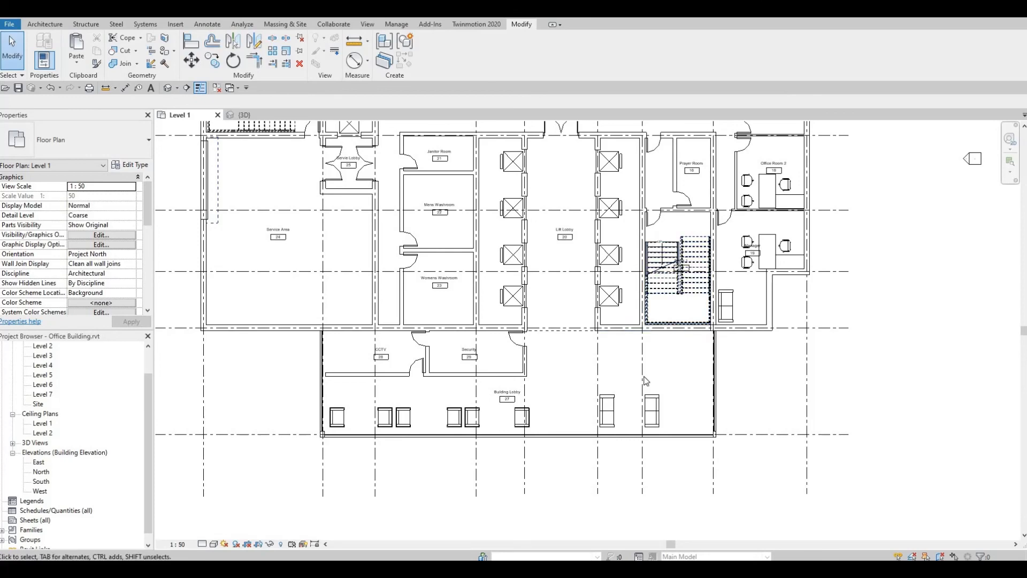
pyautogui.moveTo(469, 367); pyautogui.dragTo(559, 387, button='middle')
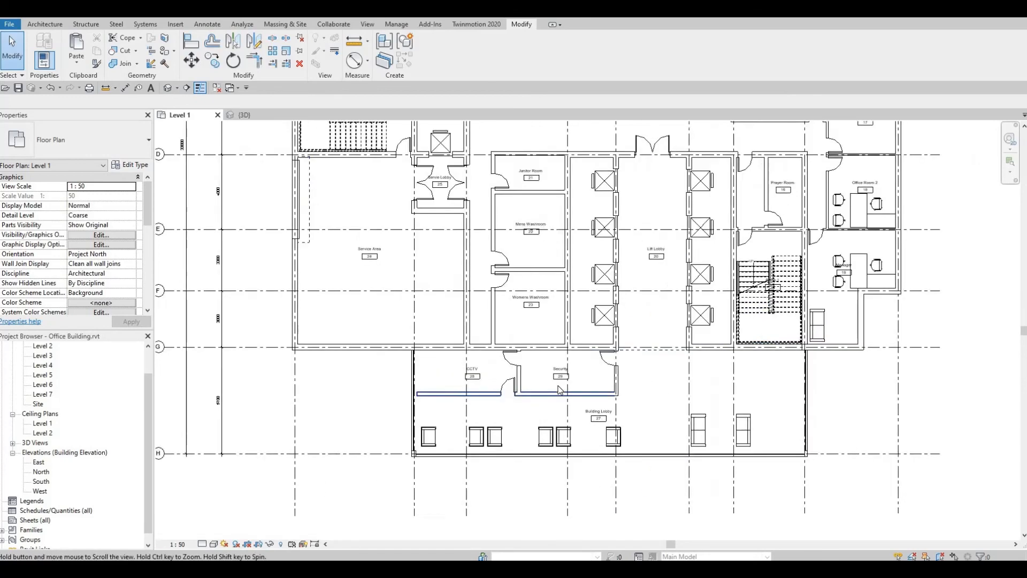
pyautogui.scroll(-1, 554, 385)
pyautogui.moveTo(469, 345); pyautogui.dragTo(465, 407, button='middle')
pyautogui.moveTo(574, 304); pyautogui.dragTo(564, 367, button='middle')
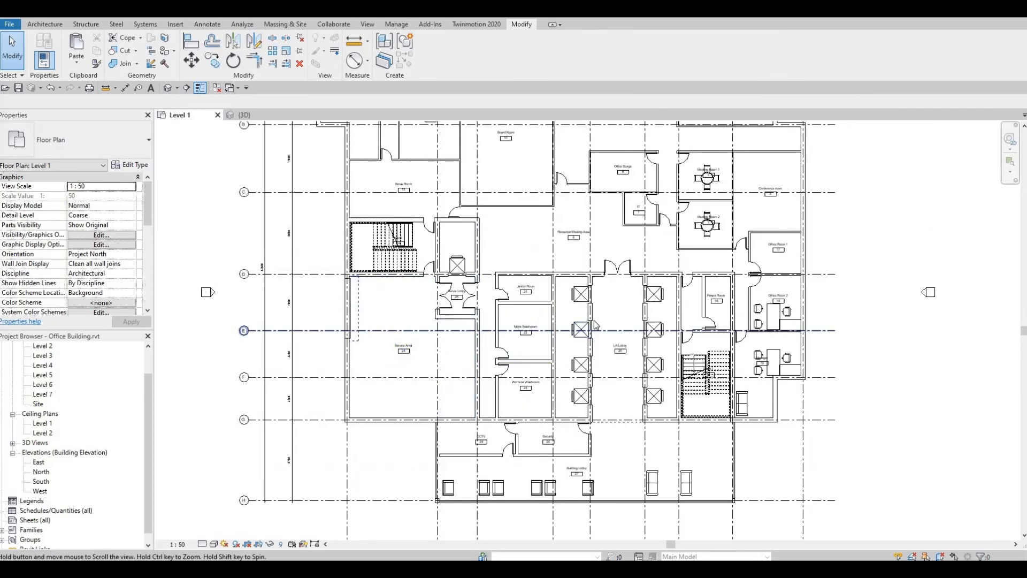
# - Review the whole Level 1 layout, from the upper offices and meeting rooms down to the lift lobby and Building Lobby
pyautogui.moveTo(583, 332); pyautogui.dragTo(538, 367, button='middle')
pyautogui.moveTo(550, 317); pyautogui.dragTo(538, 406, button='middle')
pyautogui.moveTo(578, 522); pyautogui.dragTo(564, 412, button='middle')
pyautogui.scroll(-1, 563, 409)
pyautogui.moveTo(560, 342); pyautogui.dragTo(564, 433, button='middle')
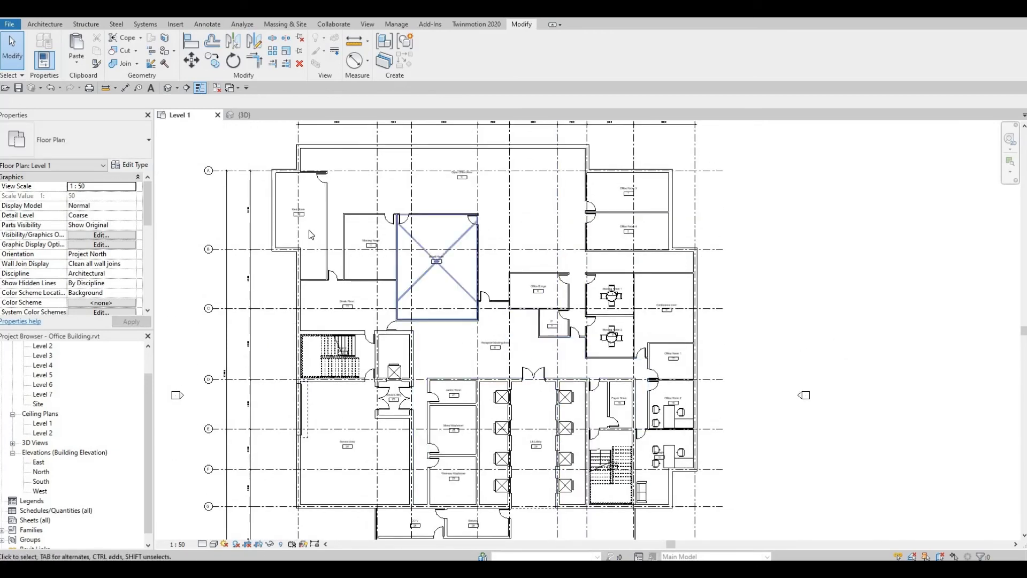
pyautogui.moveTo(653, 263); pyautogui.dragTo(627, 221, button='middle')
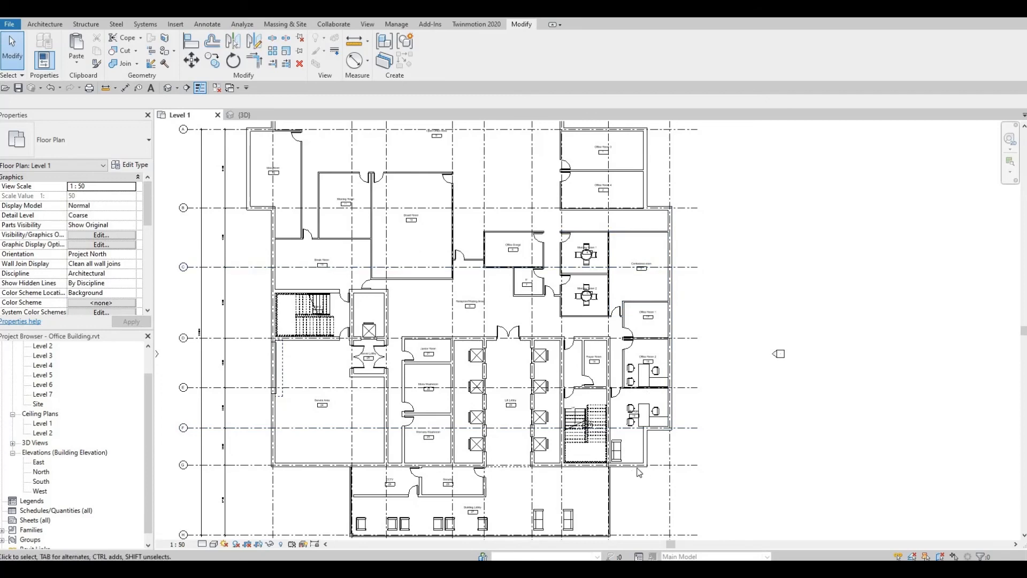
pyautogui.moveTo(656, 254); pyautogui.dragTo(671, 349, button='middle')
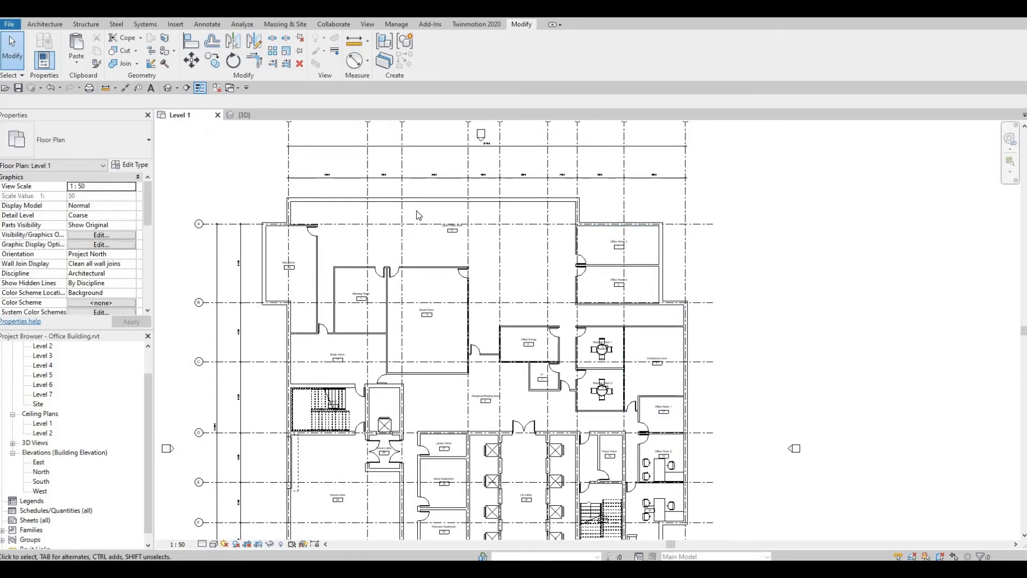
pyautogui.moveTo(278, 366); pyautogui.dragTo(368, 239, button='middle')
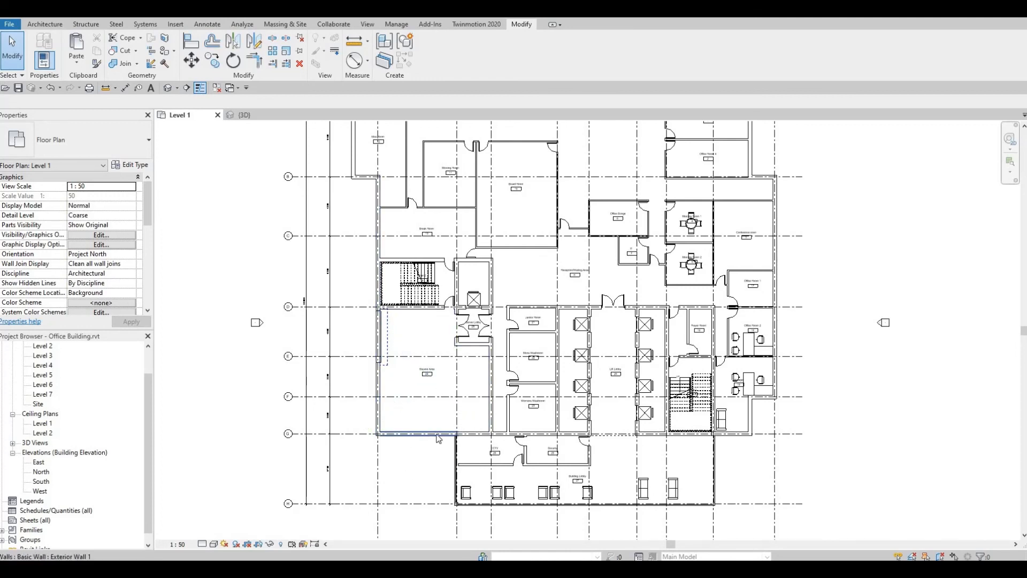
pyautogui.scroll(-2, 435, 409)
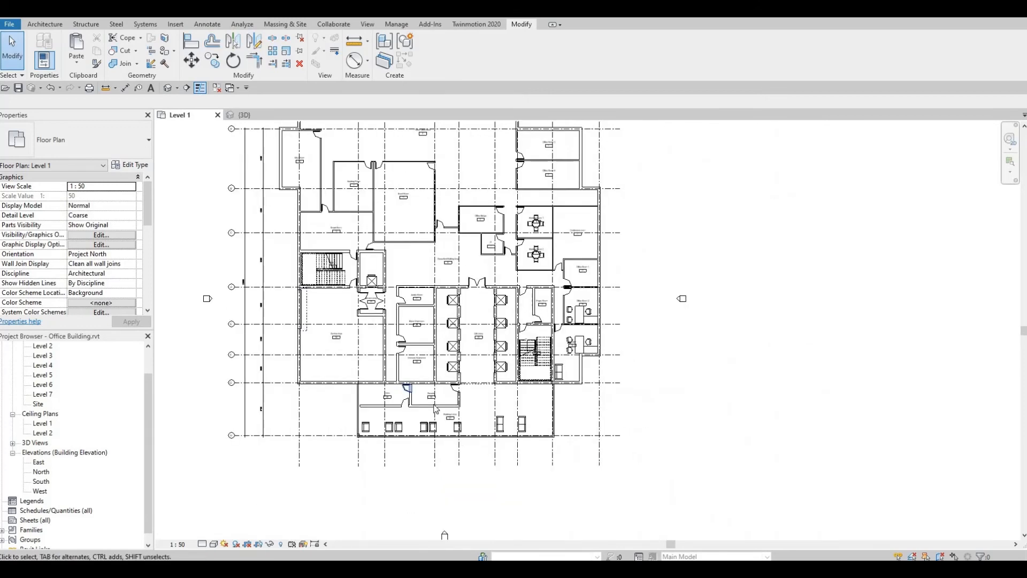
pyautogui.scroll(-3, 435, 410)
pyautogui.moveTo(469, 437); pyautogui.dragTo(509, 471, button='middle')
pyautogui.scroll(2, 450, 406)
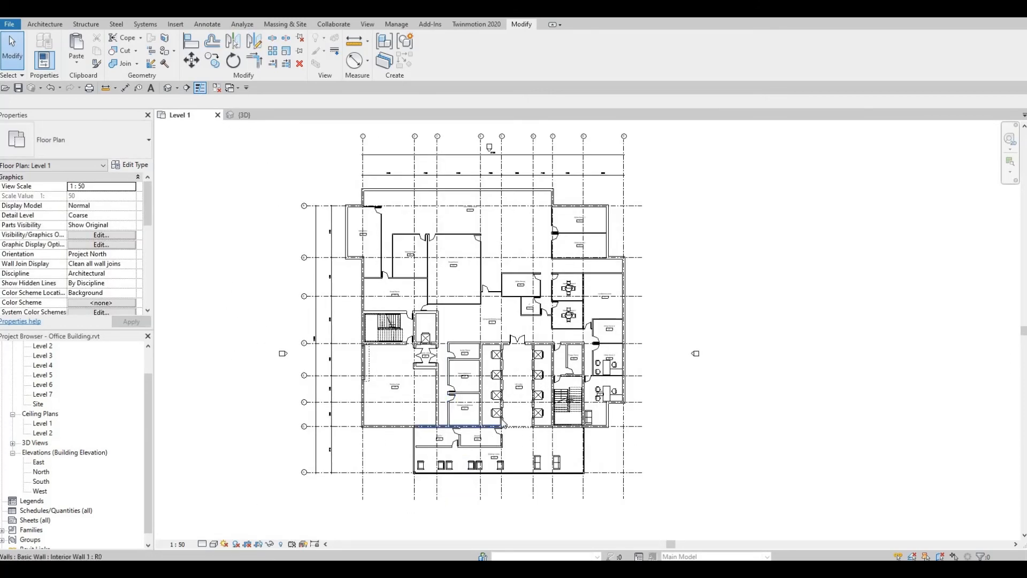